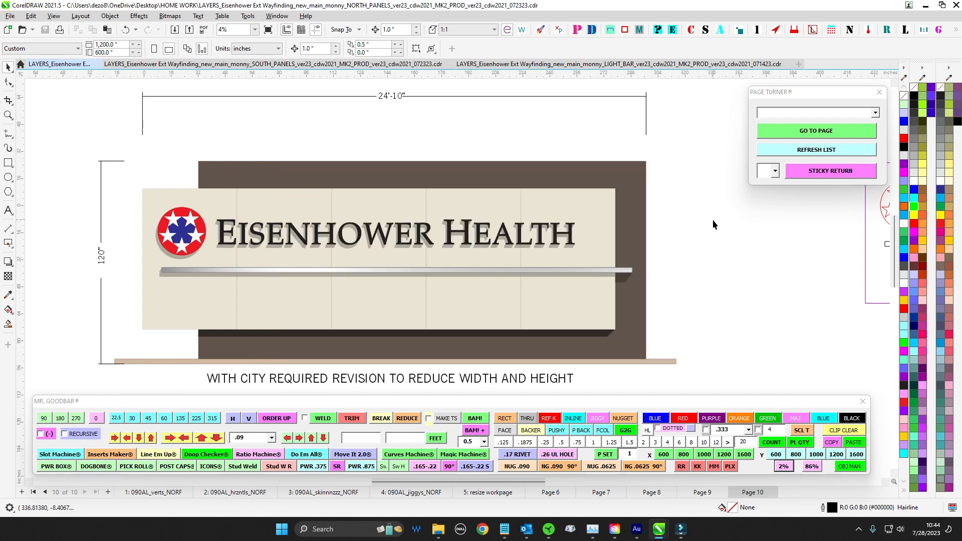
- Examine the Eisenhower Health sign rendering, selecting its brown backing and the horizontal light bar
{"action": "left_click_drag", "start_coordinate": [702, 224], "coordinate": [705, 203]}
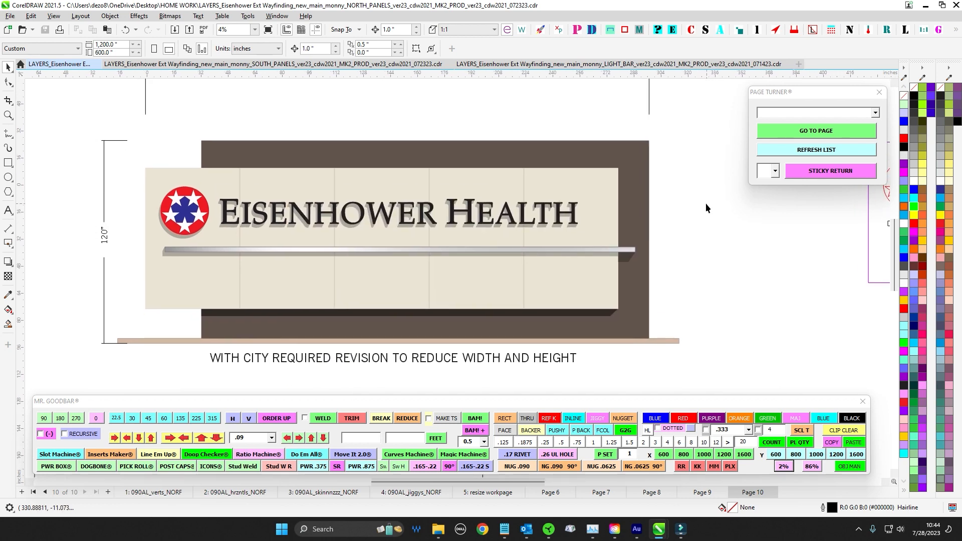
{"action": "left_click", "coordinate": [469, 158]}
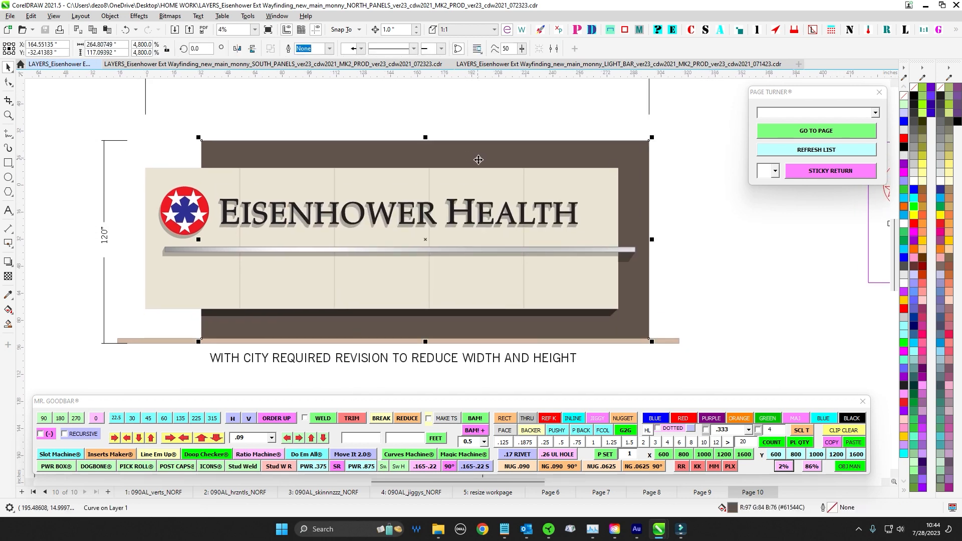
{"action": "left_click", "coordinate": [518, 104]}
{"action": "left_click_drag", "start_coordinate": [129, 161], "coordinate": [660, 322]}
{"action": "left_click_drag", "start_coordinate": [684, 234], "coordinate": [133, 273]}
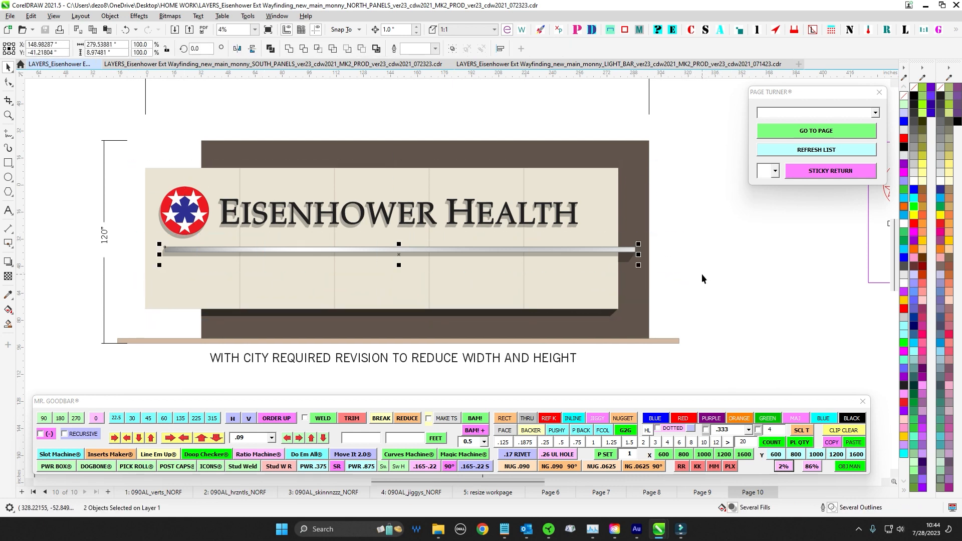
{"action": "scroll", "coordinate": [710, 270], "scroll_direction": "down", "scroll_amount": 1}
{"action": "left_click_drag", "start_coordinate": [685, 238], "coordinate": [235, 275]}
{"action": "scroll", "coordinate": [688, 213], "scroll_direction": "up", "scroll_amount": 1}
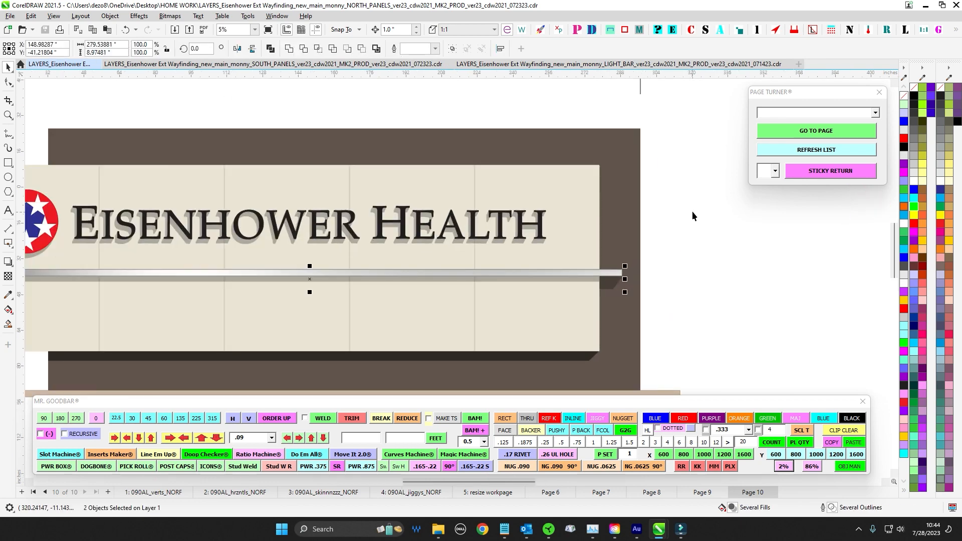
{"action": "left_click", "coordinate": [702, 233]}
{"action": "scroll", "coordinate": [706, 250], "scroll_direction": "down", "scroll_amount": 2}
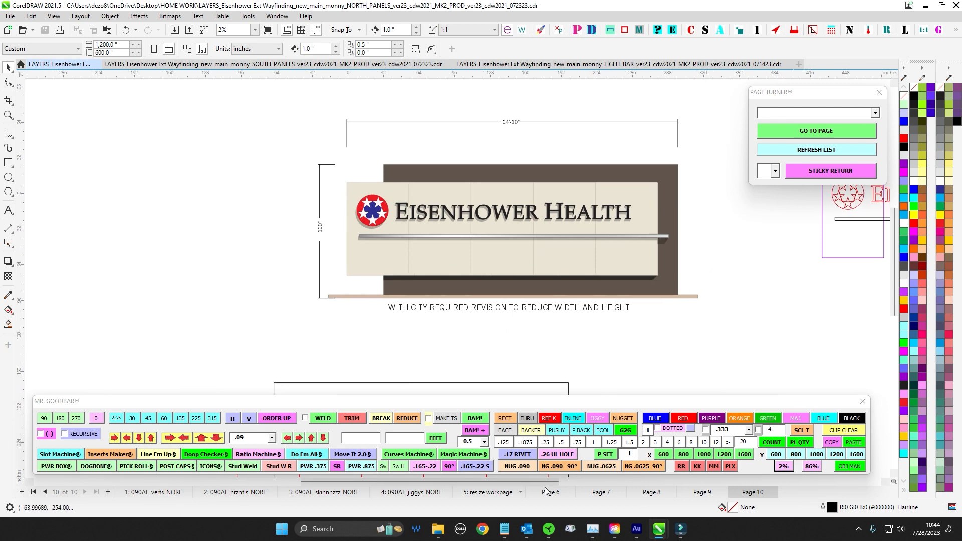
- Go to the resize workpage of the NORTH_PANELS document and review its panel part layouts
{"action": "left_click", "coordinate": [482, 494]}
{"action": "scroll", "coordinate": [402, 265], "scroll_direction": "down", "scroll_amount": 1}
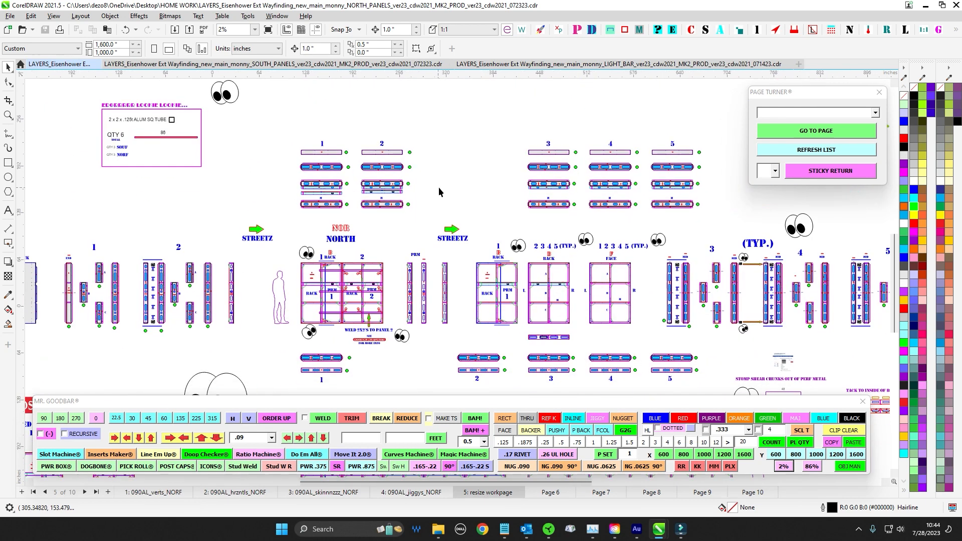
{"action": "scroll", "coordinate": [449, 190], "scroll_direction": "down", "scroll_amount": 1}
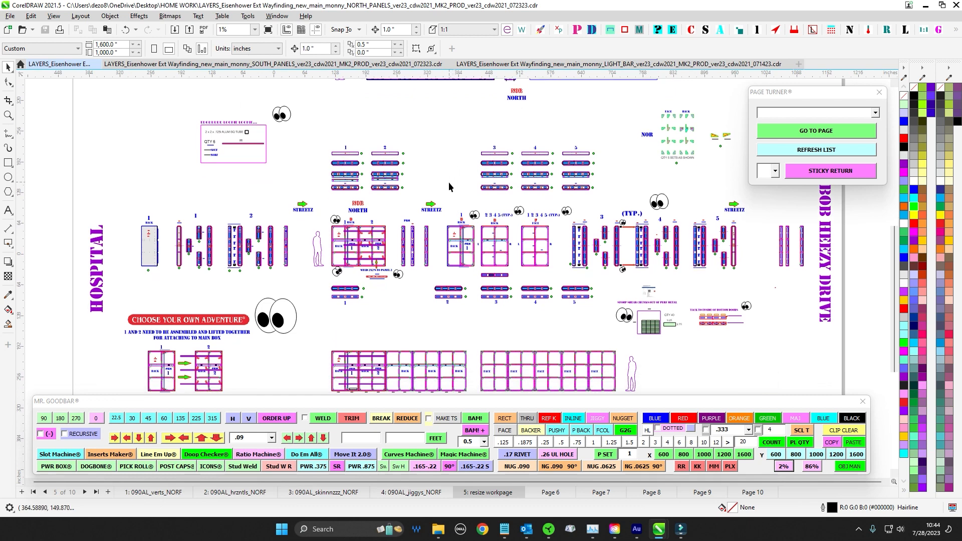
{"action": "mouse_move", "coordinate": [484, 342]}
{"action": "left_mouse_down"}
{"action": "mouse_move", "coordinate": [485, 294]}
{"action": "mouse_move", "coordinate": [504, 352]}
{"action": "left_mouse_up"}
{"action": "scroll", "coordinate": [485, 294], "scroll_direction": "up", "scroll_amount": 1}
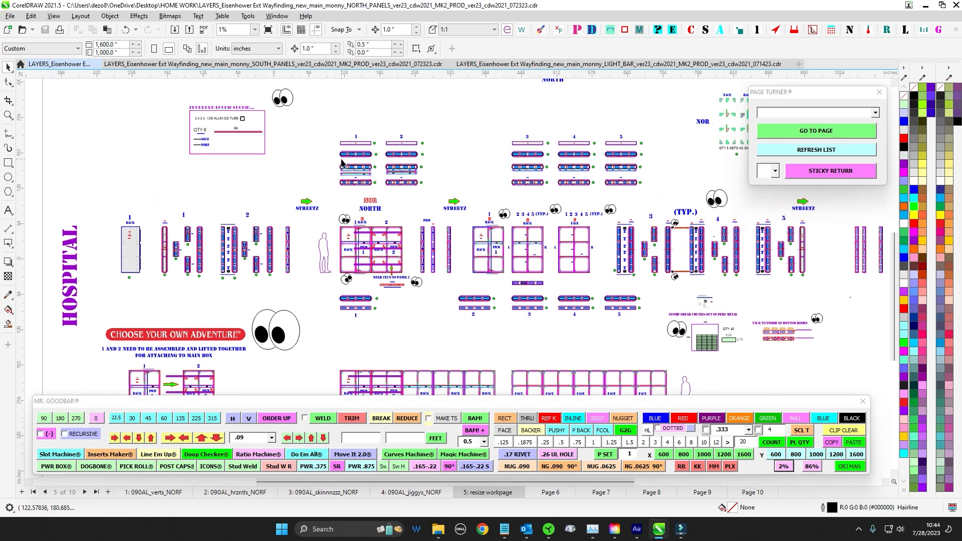
{"action": "left_click_drag", "start_coordinate": [343, 164], "coordinate": [373, 246]}
- Switch to the SOUTH_PANELS document and review the panel part layouts on Page 5
{"action": "left_click", "coordinate": [281, 64]}
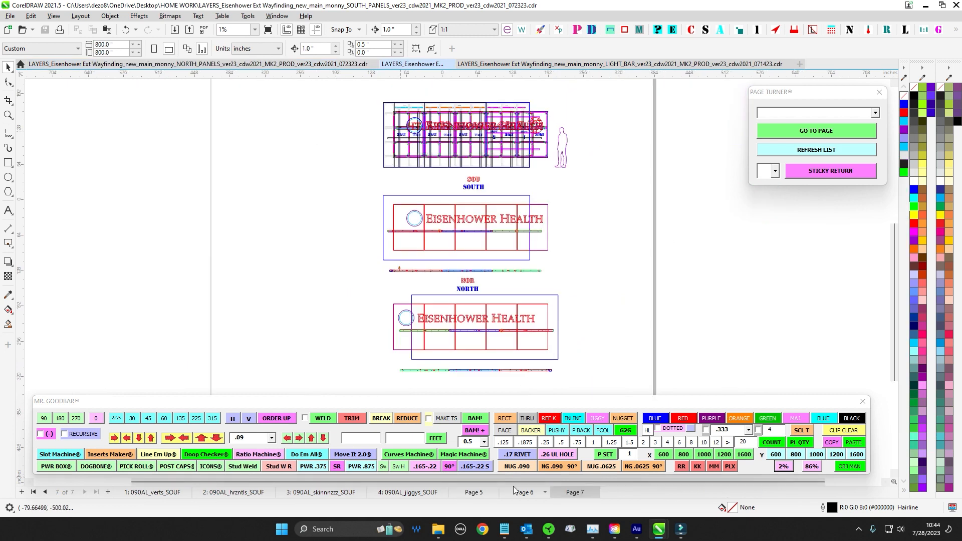
{"action": "left_click", "coordinate": [413, 492]}
{"action": "left_click", "coordinate": [471, 497]}
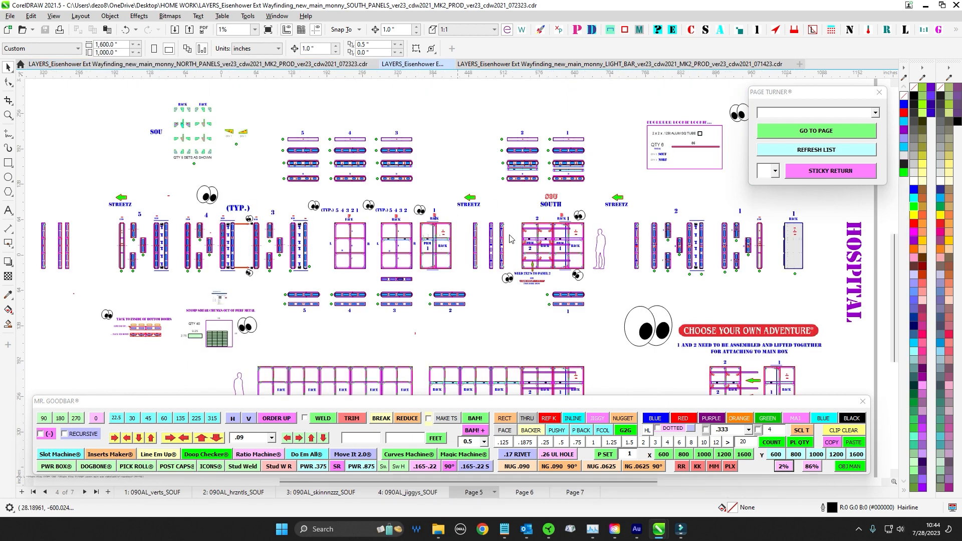
{"action": "scroll", "coordinate": [443, 183], "scroll_direction": "up", "scroll_amount": 2}
{"action": "mouse_move", "coordinate": [444, 182]}
{"action": "left_mouse_down"}
{"action": "mouse_move", "coordinate": [452, 219]}
{"action": "mouse_move", "coordinate": [475, 186]}
{"action": "left_mouse_up"}
{"action": "scroll", "coordinate": [452, 219], "scroll_direction": "down", "scroll_amount": 1}
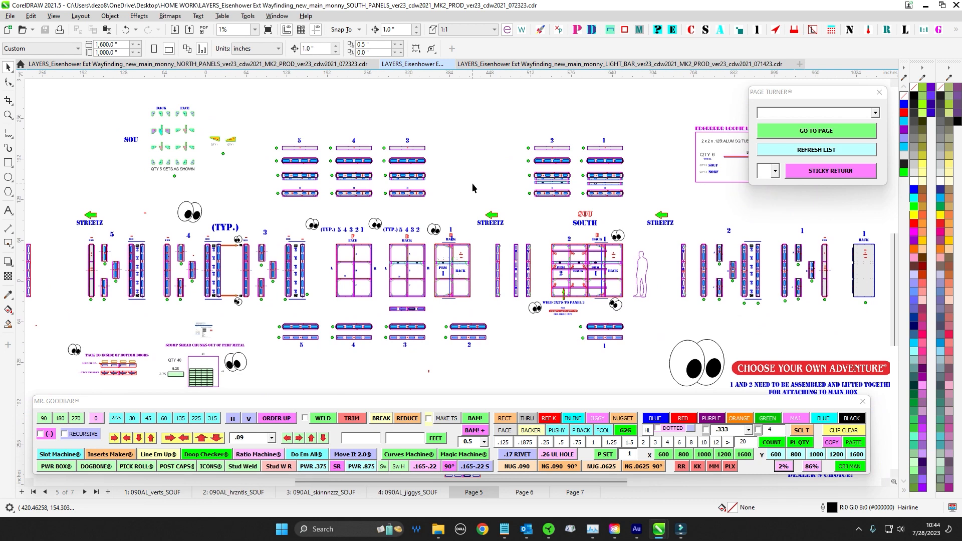
{"action": "scroll", "coordinate": [475, 186], "scroll_direction": "down", "scroll_amount": 1}
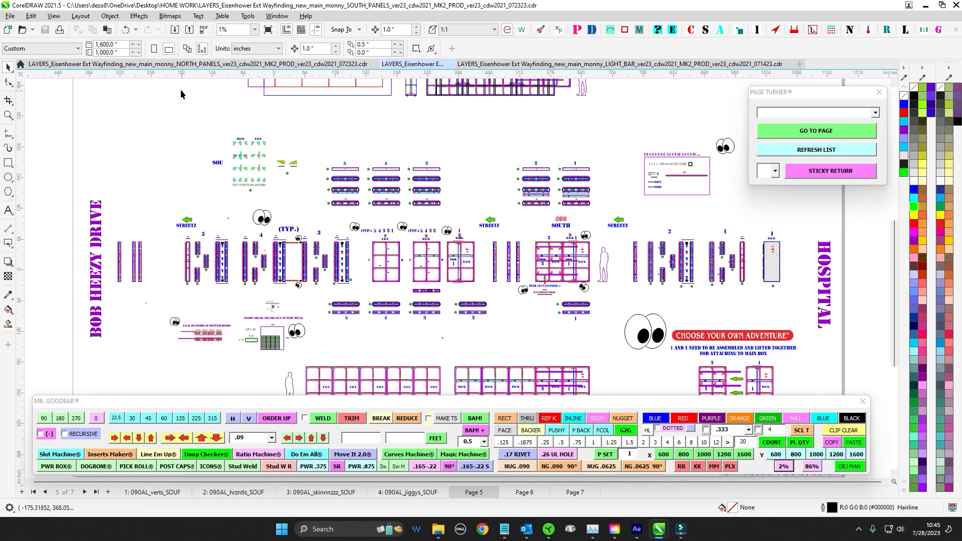
- Return to the NORTH_PANELS document and inspect the assembled north sign elevation, selecting its panel boxes and lettering
{"action": "left_click", "coordinate": [182, 65]}
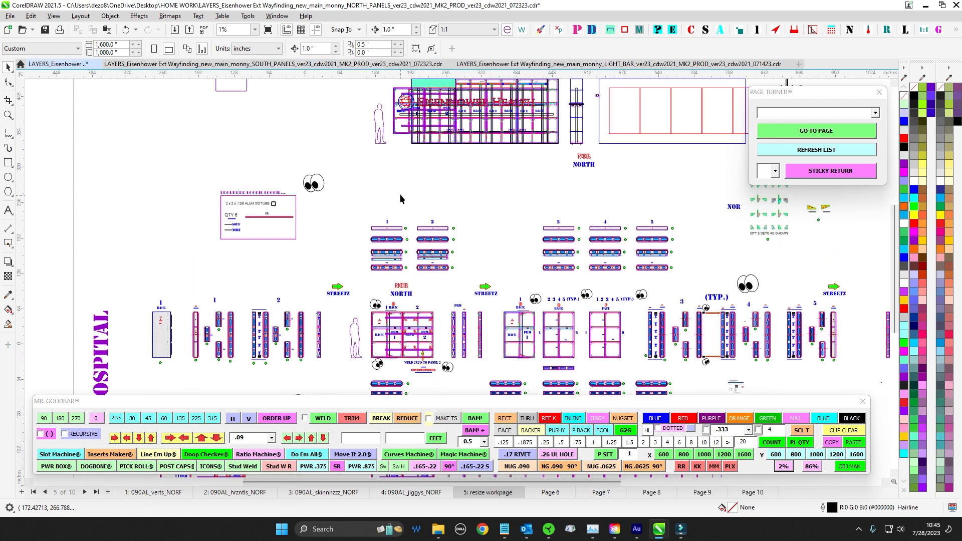
{"action": "left_click_drag", "start_coordinate": [400, 187], "coordinate": [409, 141]}
{"action": "left_click_drag", "start_coordinate": [537, 215], "coordinate": [534, 266]}
{"action": "scroll", "coordinate": [518, 192], "scroll_direction": "up", "scroll_amount": 1}
{"action": "left_click_drag", "start_coordinate": [497, 205], "coordinate": [483, 280]}
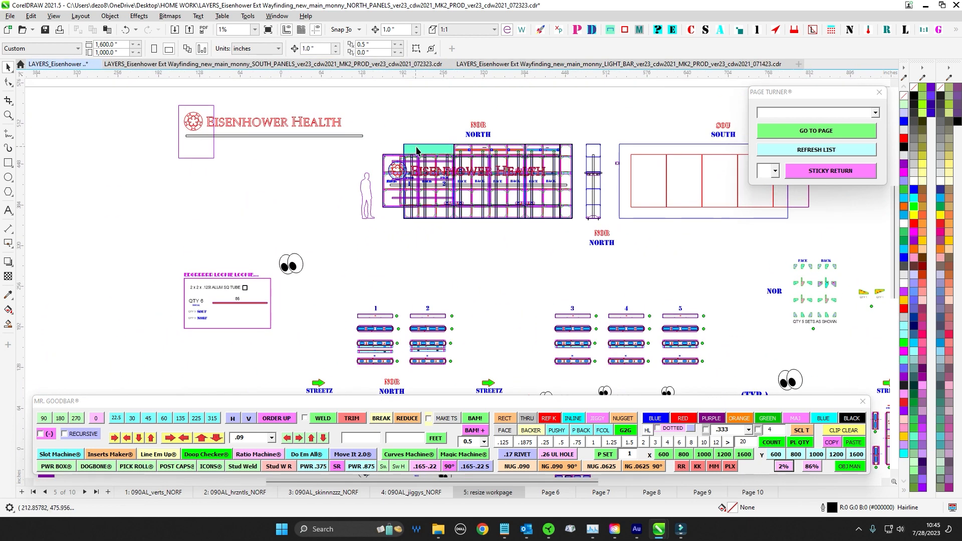
{"action": "scroll", "coordinate": [417, 149], "scroll_direction": "up", "scroll_amount": 1}
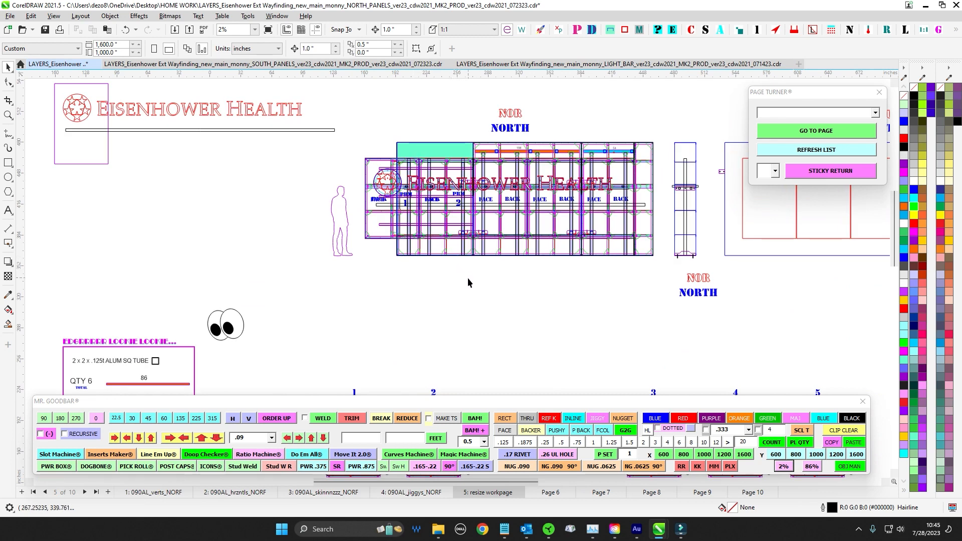
{"action": "left_click_drag", "start_coordinate": [345, 152], "coordinate": [661, 249]}
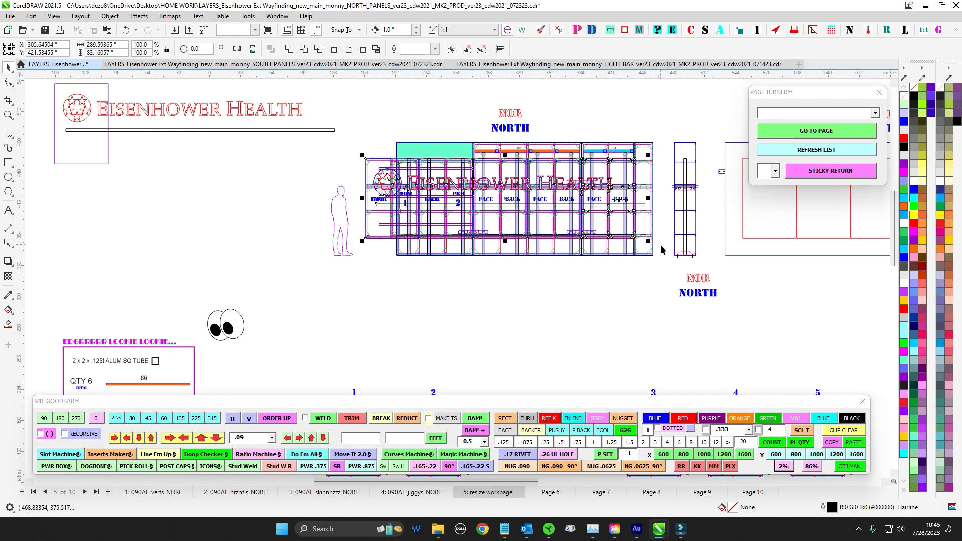
{"action": "left_click", "coordinate": [579, 304]}
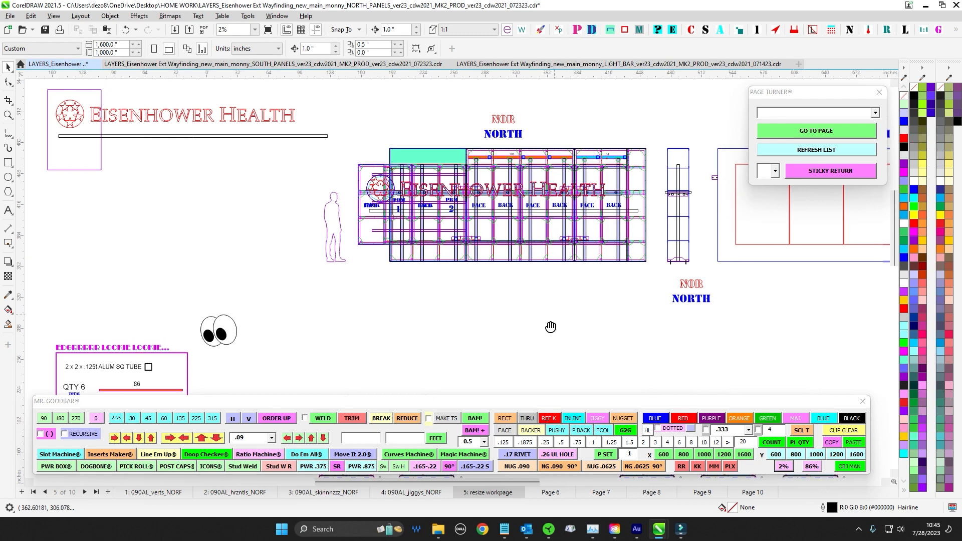
- Select the human silhouette beside the north sign elevation to check its height against the sign
{"action": "scroll", "coordinate": [552, 316], "scroll_direction": "down", "scroll_amount": 2}
{"action": "scroll", "coordinate": [419, 277], "scroll_direction": "up", "scroll_amount": 3}
{"action": "scroll", "coordinate": [352, 238], "scroll_direction": "up", "scroll_amount": 2}
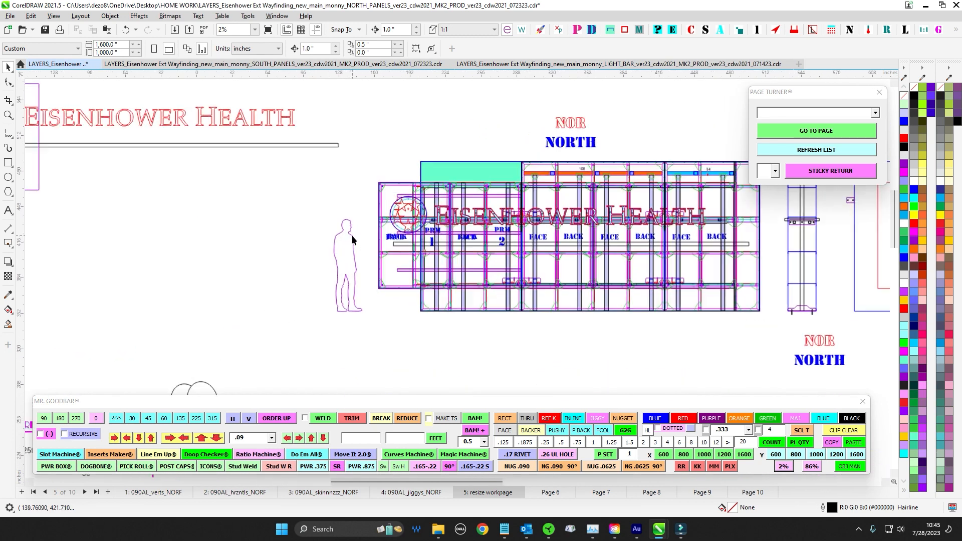
{"action": "left_click", "coordinate": [353, 237]}
{"action": "left_click_drag", "start_coordinate": [314, 199], "coordinate": [384, 330]}
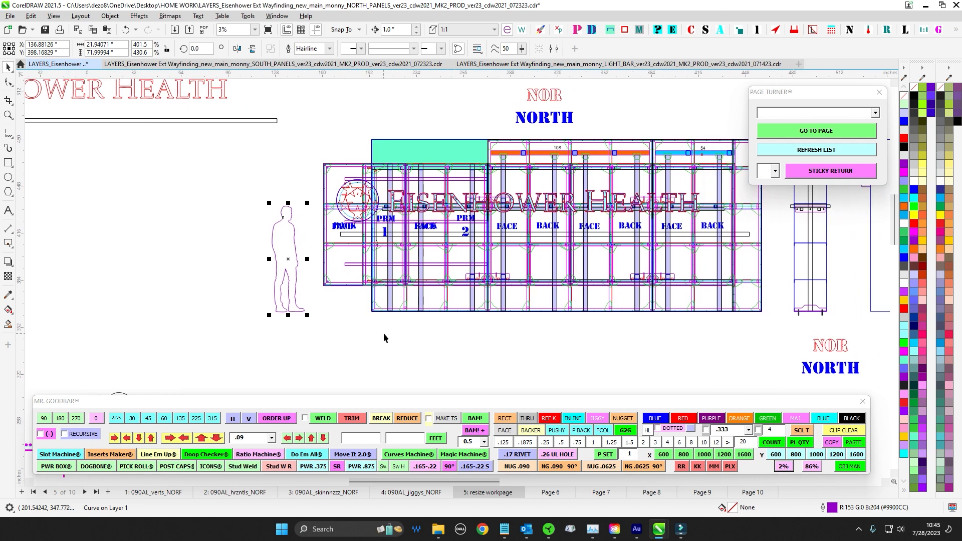
{"action": "scroll", "coordinate": [401, 333], "scroll_direction": "down", "scroll_amount": 1}
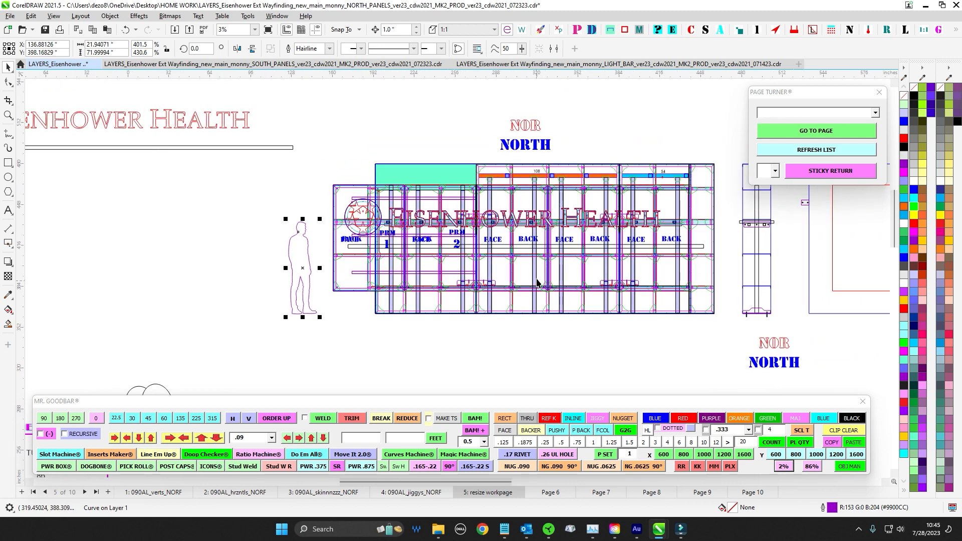
{"action": "scroll", "coordinate": [536, 283], "scroll_direction": "down", "scroll_amount": 3}
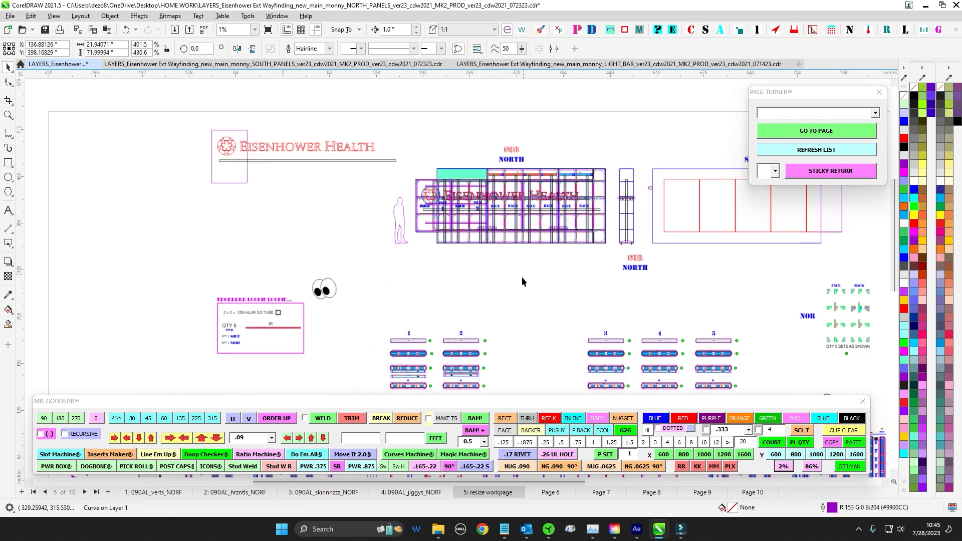
- Switch to the SOUTH_PANELS document and compare its assembled south elevation with the exploded panel parts
{"action": "left_click_drag", "start_coordinate": [518, 284], "coordinate": [476, 144]}
{"action": "left_click", "coordinate": [317, 67]}
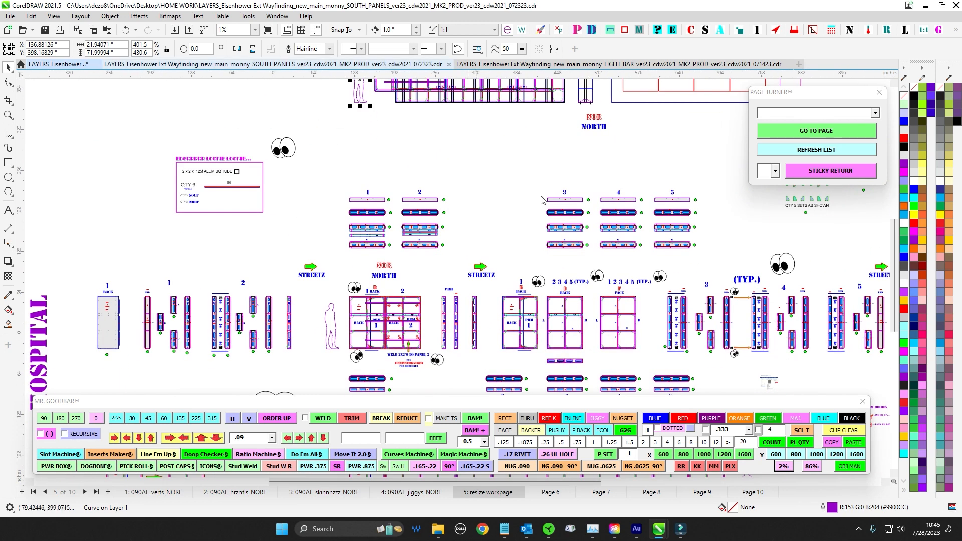
{"action": "left_click_drag", "start_coordinate": [512, 173], "coordinate": [591, 271]}
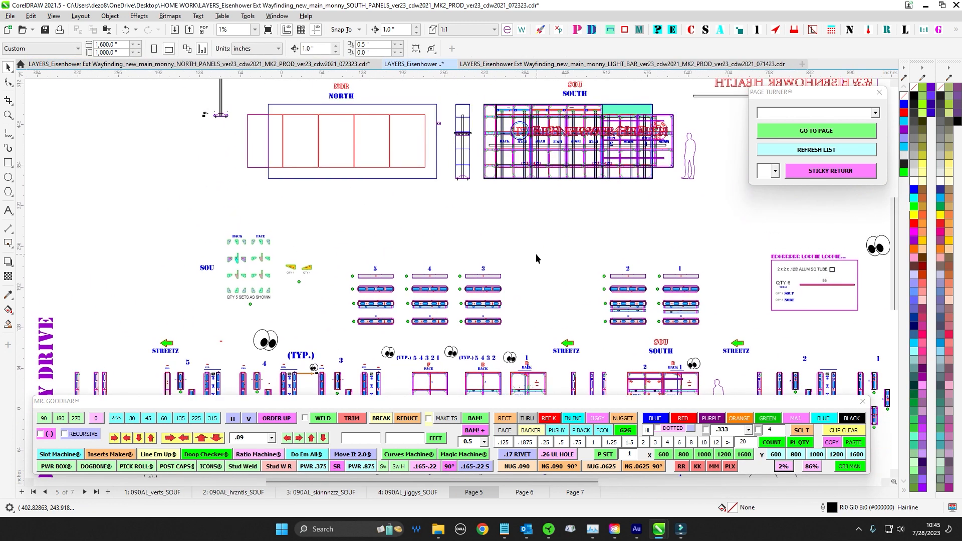
{"action": "scroll", "coordinate": [530, 257], "scroll_direction": "down", "scroll_amount": 3}
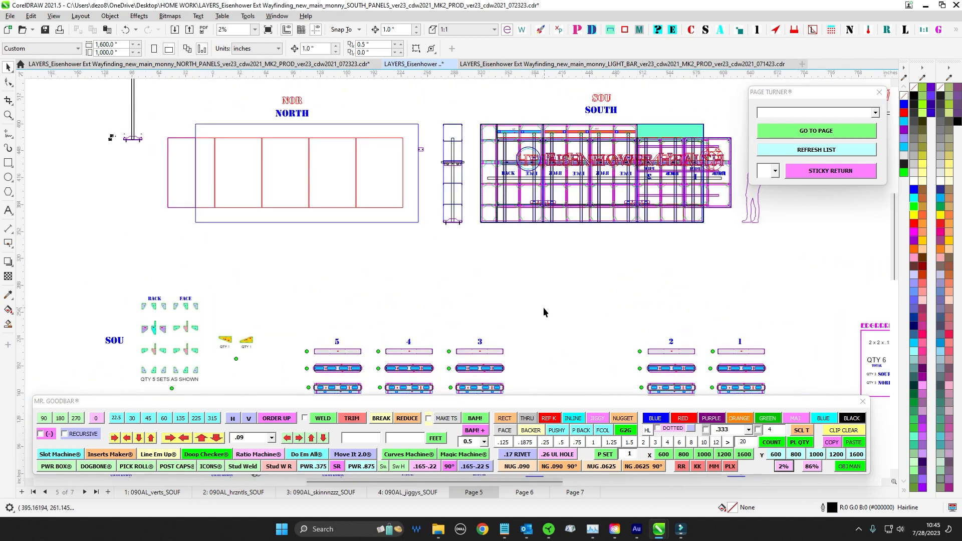
{"action": "scroll", "coordinate": [549, 312], "scroll_direction": "down", "scroll_amount": 1}
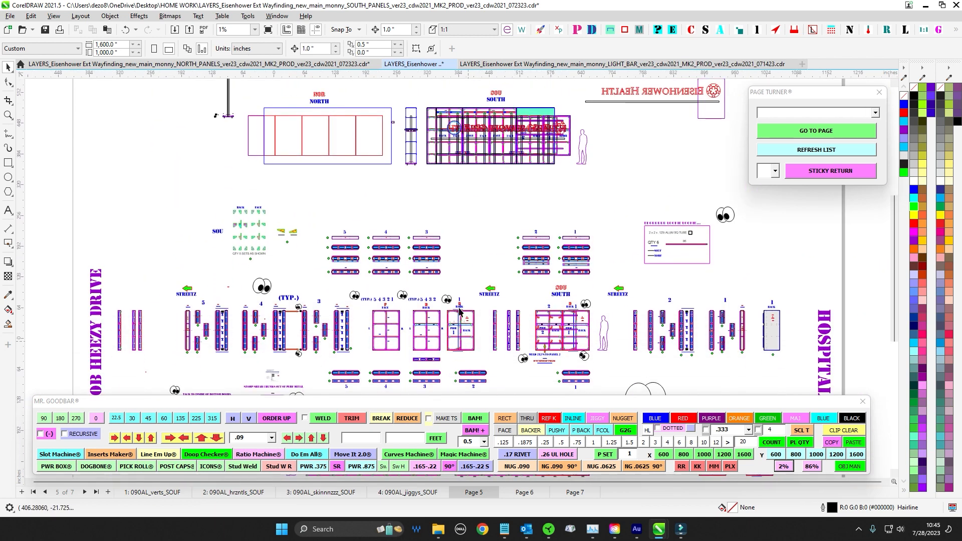
{"action": "scroll", "coordinate": [457, 161], "scroll_direction": "up", "scroll_amount": 2}
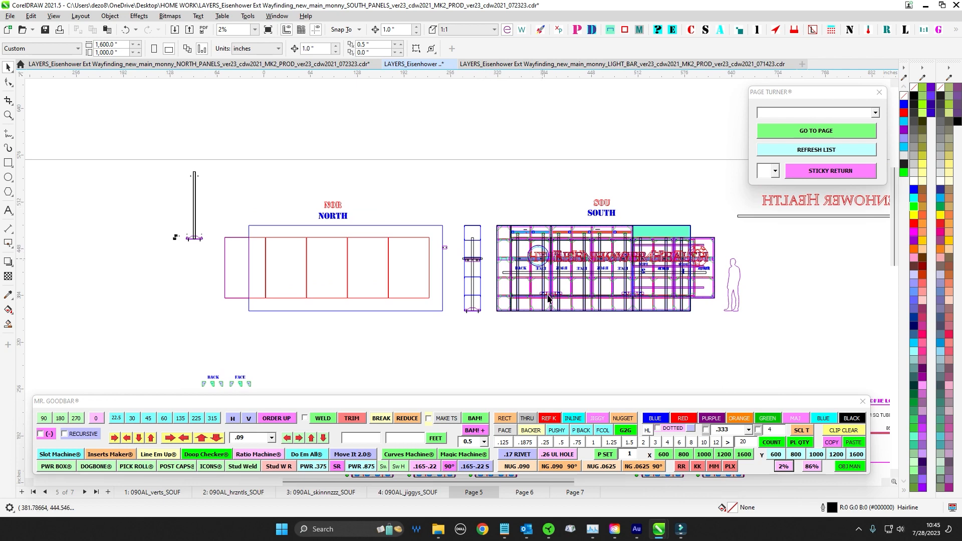
{"action": "scroll", "coordinate": [533, 198], "scroll_direction": "down", "scroll_amount": 5}
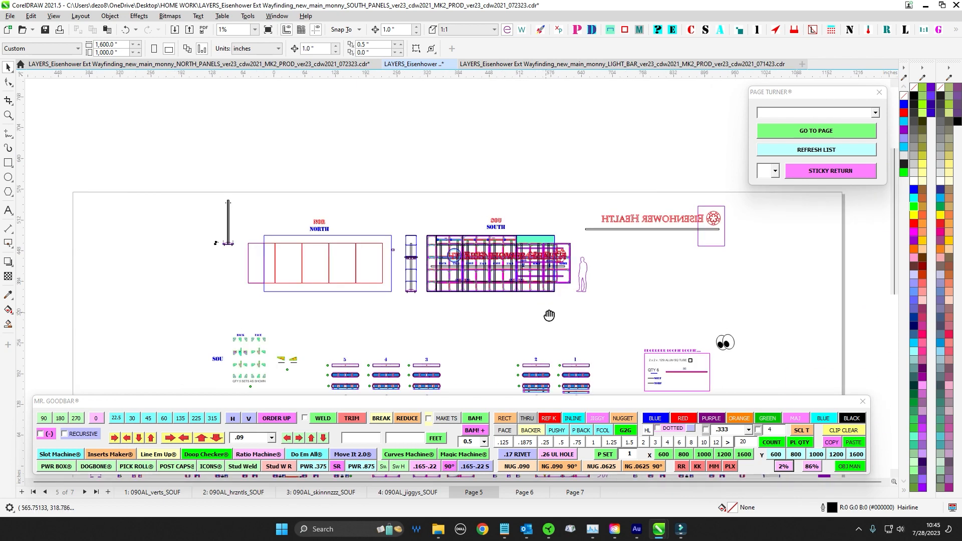
{"action": "scroll", "coordinate": [480, 259], "scroll_direction": "down", "scroll_amount": 1}
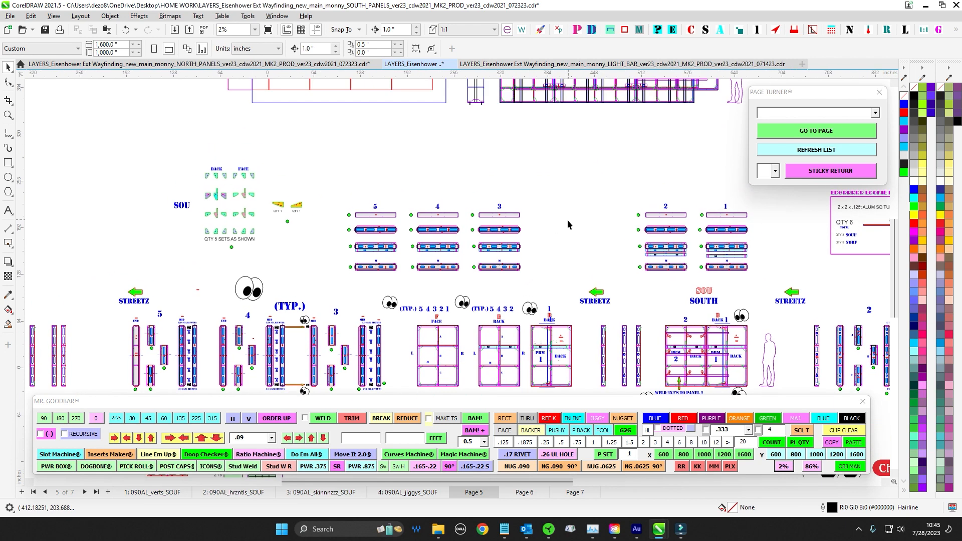
{"action": "scroll", "coordinate": [567, 220], "scroll_direction": "down", "scroll_amount": 2}
{"action": "mouse_move", "coordinate": [578, 203]}
{"action": "left_mouse_down"}
{"action": "mouse_move", "coordinate": [576, 214]}
{"action": "mouse_move", "coordinate": [574, 201]}
{"action": "left_mouse_up"}
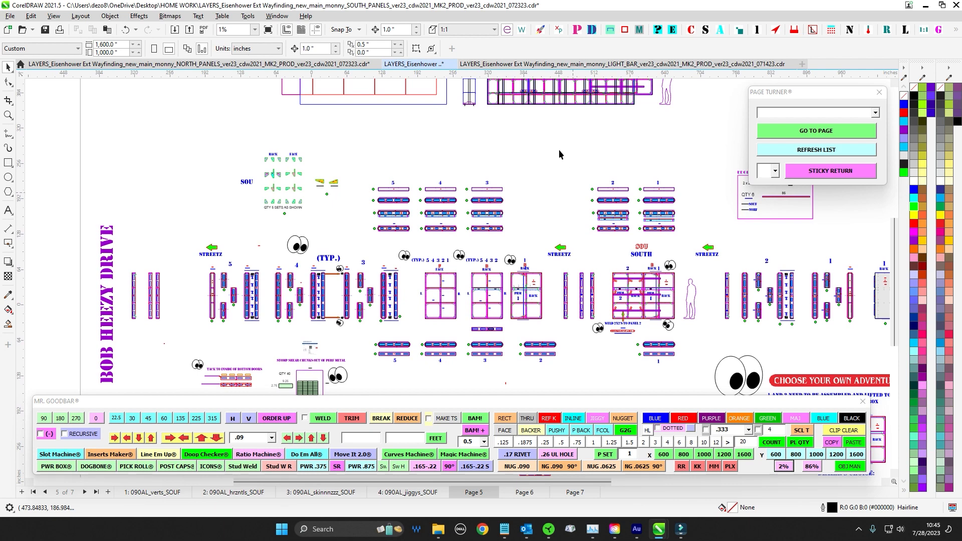
- Return to the NORTH_PANELS workpage and review the joined panel rows and the "Choose Your Own Adventure" assembly notes
{"action": "left_click", "coordinate": [286, 67]}
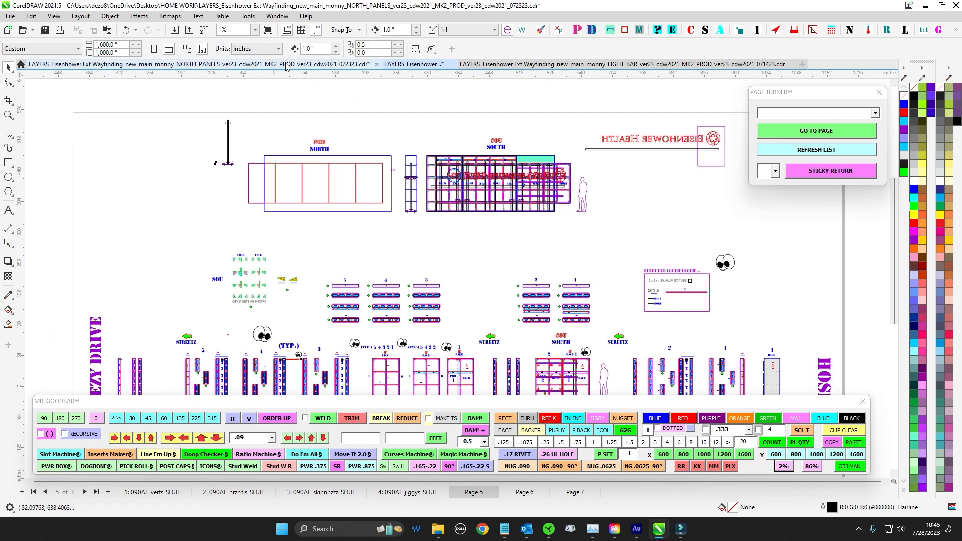
{"action": "left_click_drag", "start_coordinate": [293, 252], "coordinate": [382, 146]}
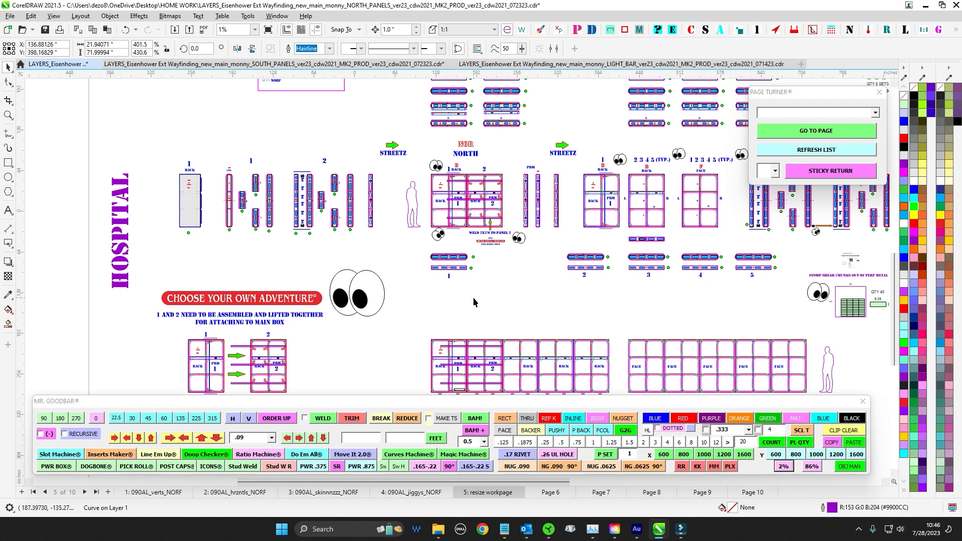
{"action": "scroll", "coordinate": [451, 276], "scroll_direction": "down", "scroll_amount": 1}
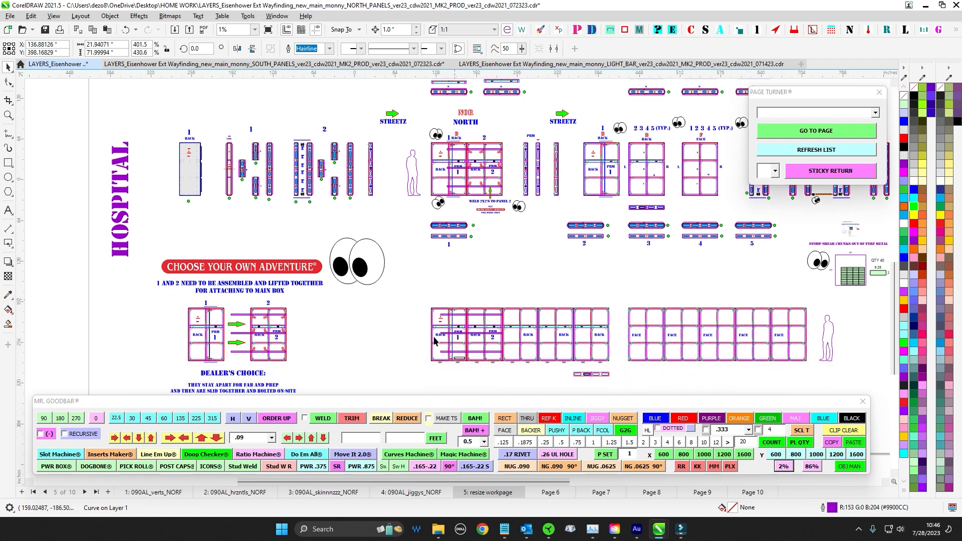
- Go to the 090AL_verts_NORF page and examine the five numbered sets of vertical aluminum parts
{"action": "left_click", "coordinate": [154, 492]}
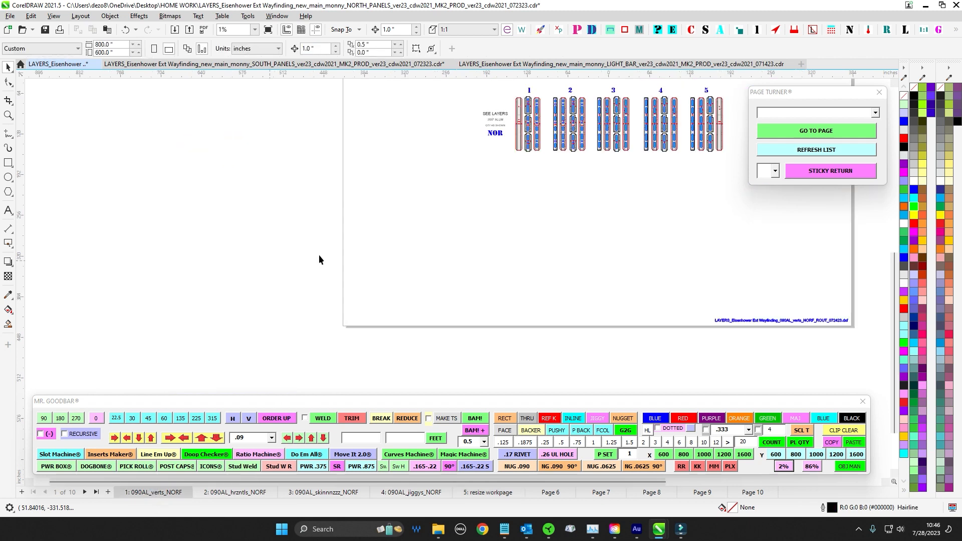
{"action": "scroll", "coordinate": [372, 171], "scroll_direction": "up", "scroll_amount": 3}
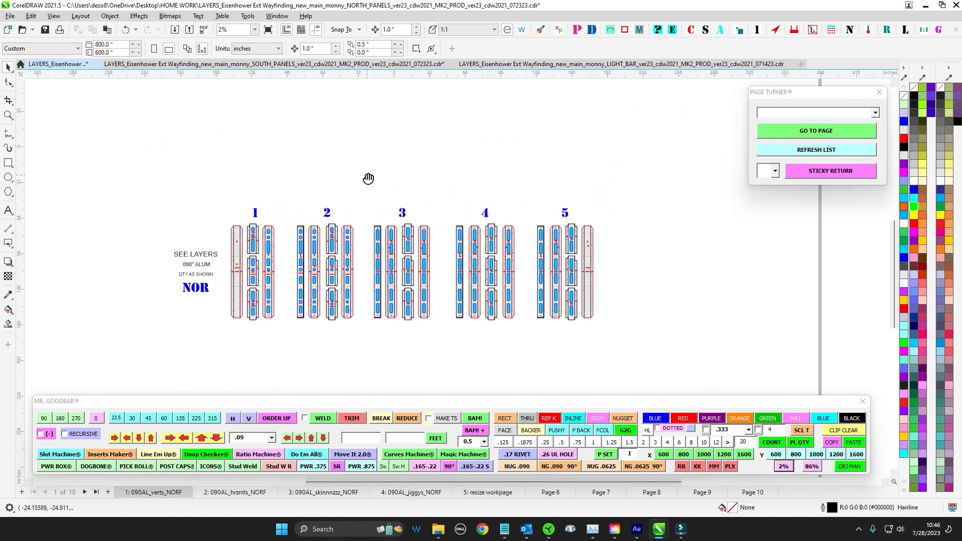
{"action": "scroll", "coordinate": [344, 198], "scroll_direction": "down", "scroll_amount": 1}
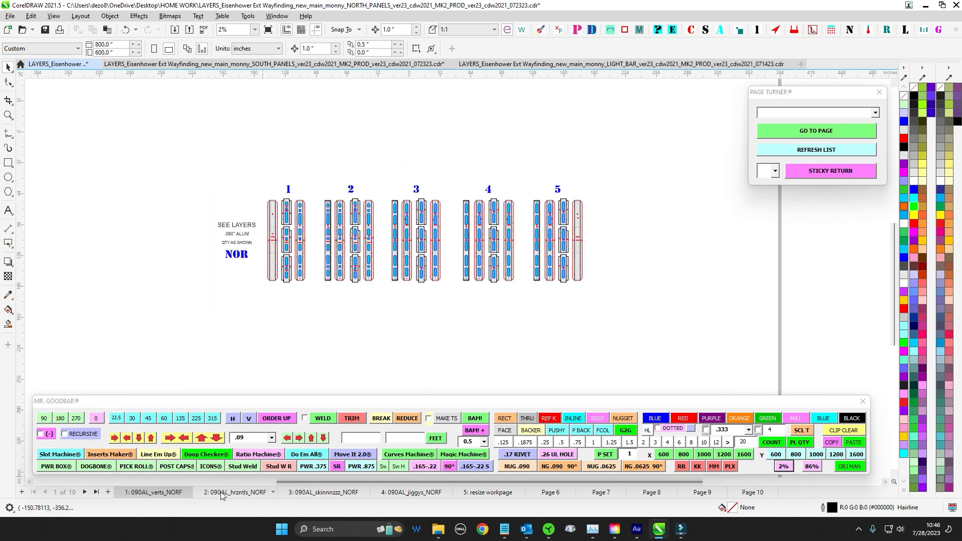
- Compare the vertical aluminum sets with the horizontals page, selecting all five sets and then only set 1 on the 090AL_verts_NORF page
{"action": "left_click", "coordinate": [199, 493]}
{"action": "left_click", "coordinate": [172, 493]}
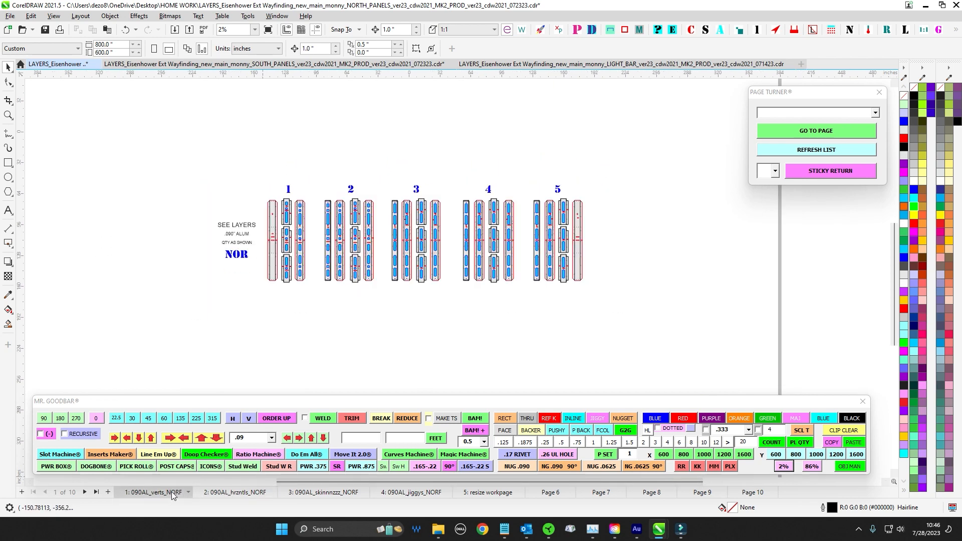
{"action": "left_click_drag", "start_coordinate": [256, 167], "coordinate": [654, 322]}
{"action": "left_click", "coordinate": [246, 493]}
{"action": "left_click", "coordinate": [142, 492]}
{"action": "left_click_drag", "start_coordinate": [267, 187], "coordinate": [308, 306]}
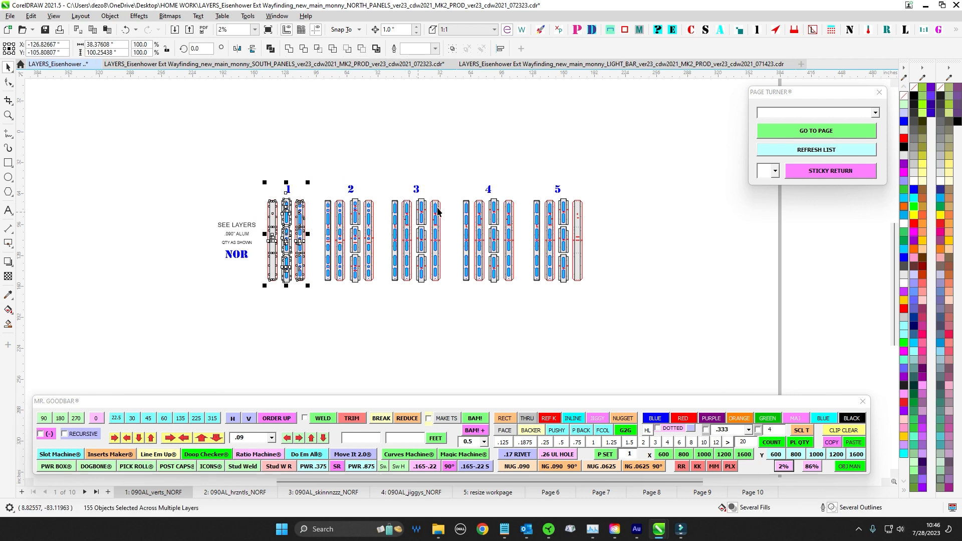
- View the 090AL_hrzntls_NORF page, then select skin 1, its back skin and all five face skins on the 090AL_skinnnzzz_NORF page
{"action": "left_click", "coordinate": [240, 495]}
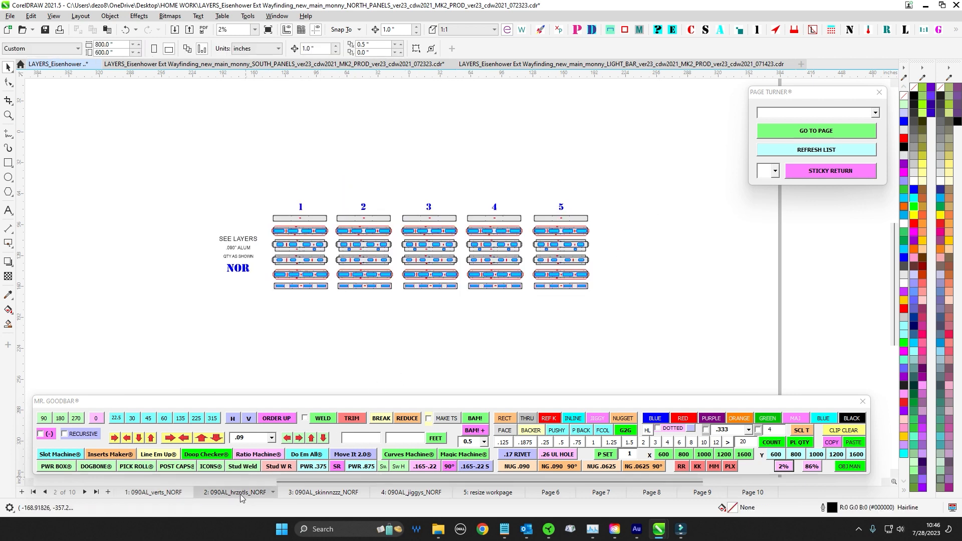
{"action": "left_click", "coordinate": [312, 493]}
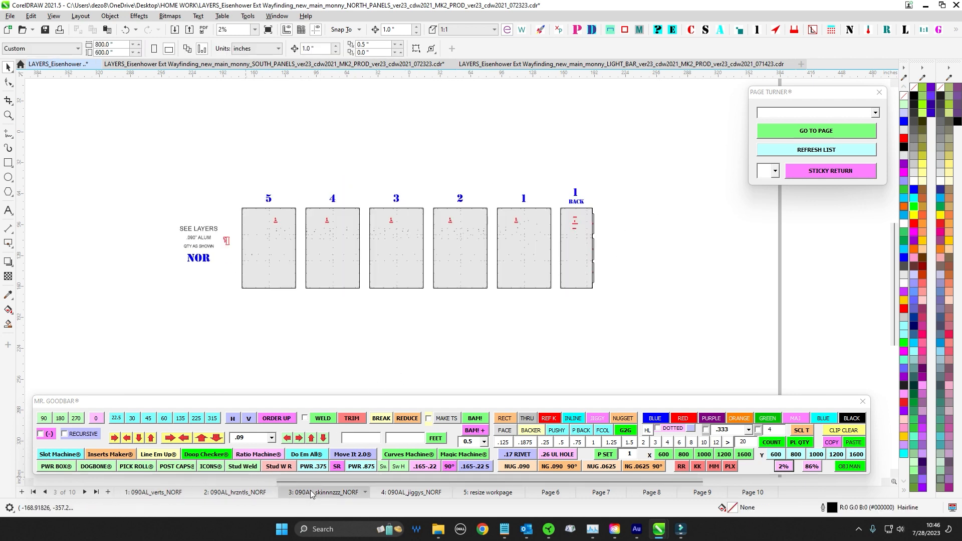
{"action": "scroll", "coordinate": [446, 170], "scroll_direction": "up", "scroll_amount": 2}
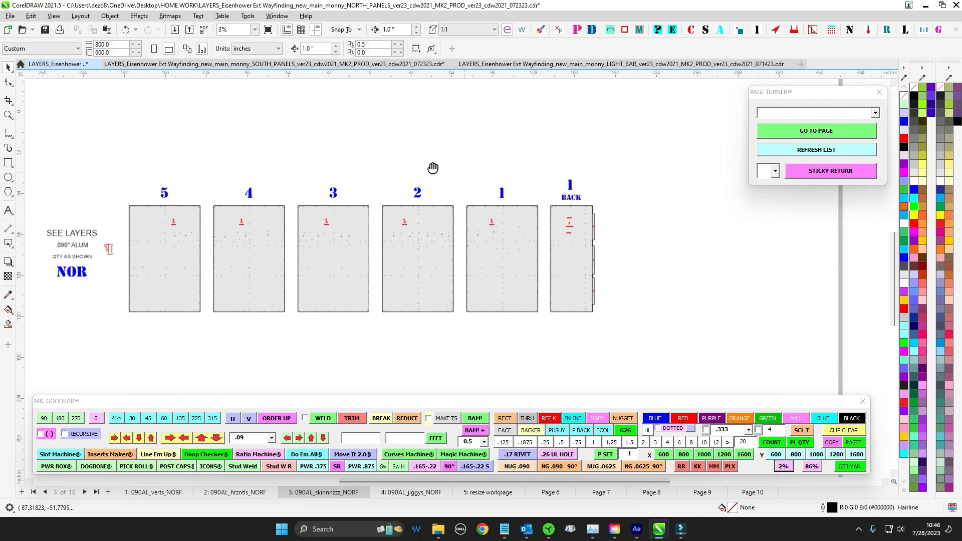
{"action": "left_click_drag", "start_coordinate": [515, 350], "coordinate": [514, 350]}
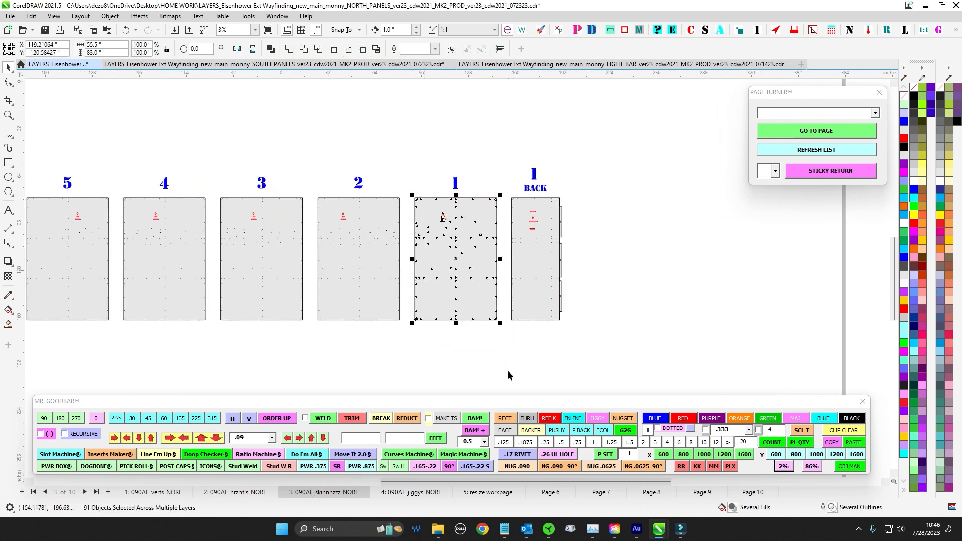
{"action": "left_click", "coordinate": [461, 194]}
{"action": "left_click_drag", "start_coordinate": [458, 193], "coordinate": [503, 330]}
{"action": "left_click_drag", "start_coordinate": [570, 198], "coordinate": [602, 316]}
{"action": "left_click_drag", "start_coordinate": [70, 161], "coordinate": [543, 326]}
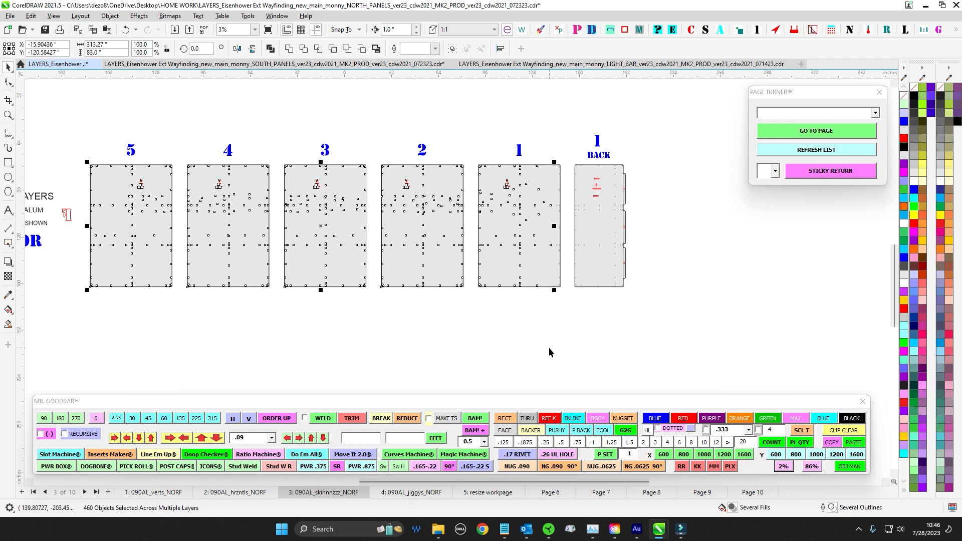
- Compare the 090AL_jiggys_NORF page with the skins page and select the FACE and BACK groups of gusset parts
{"action": "left_click", "coordinate": [431, 492]}
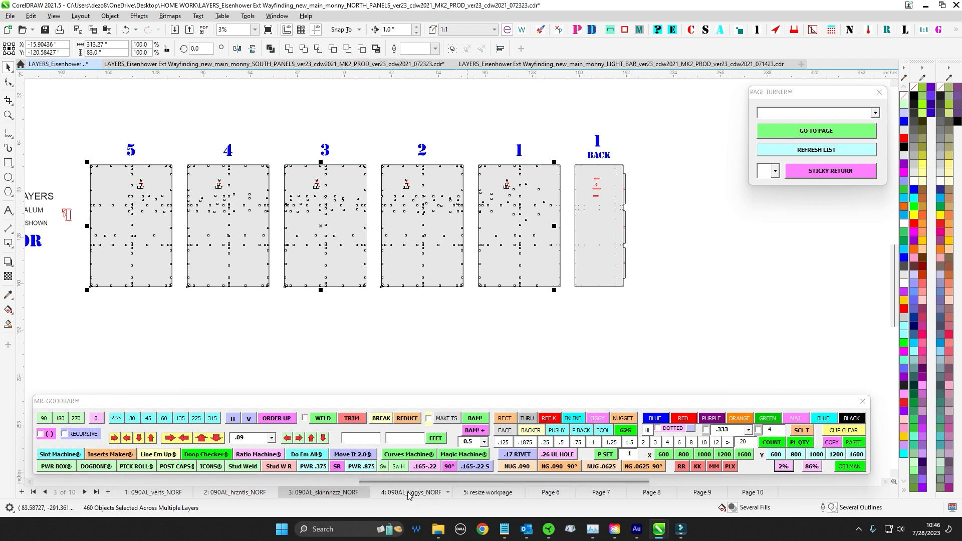
{"action": "scroll", "coordinate": [372, 158], "scroll_direction": "up", "scroll_amount": 1}
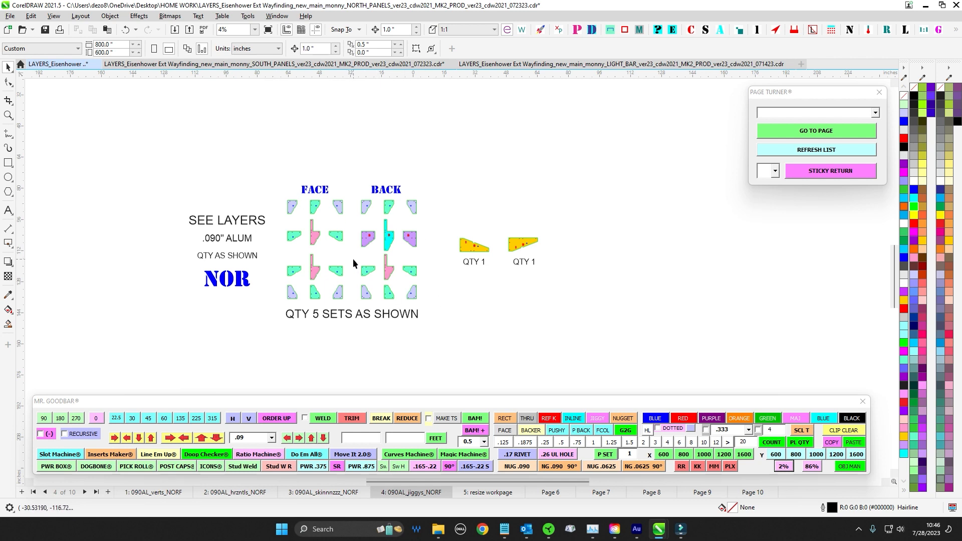
{"action": "left_click", "coordinate": [330, 495]}
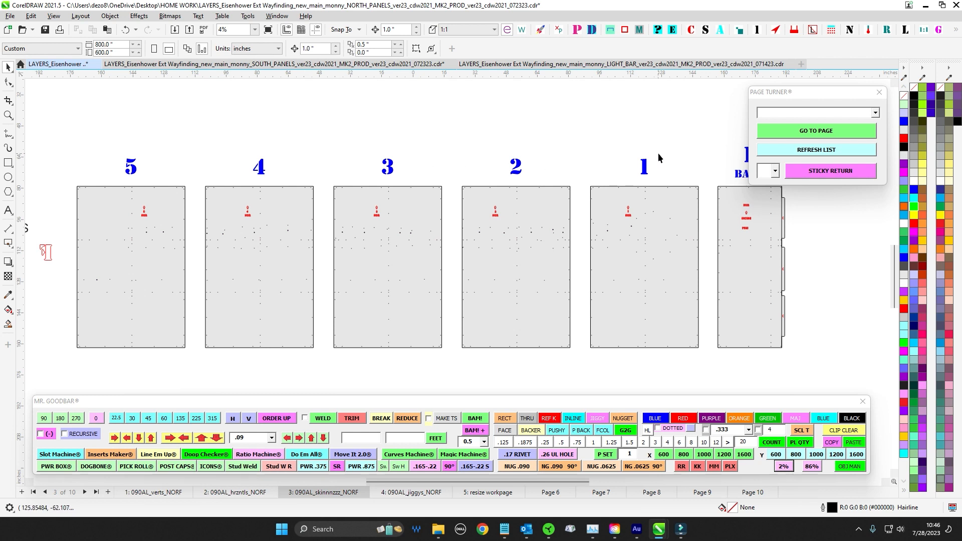
{"action": "left_click", "coordinate": [410, 493]}
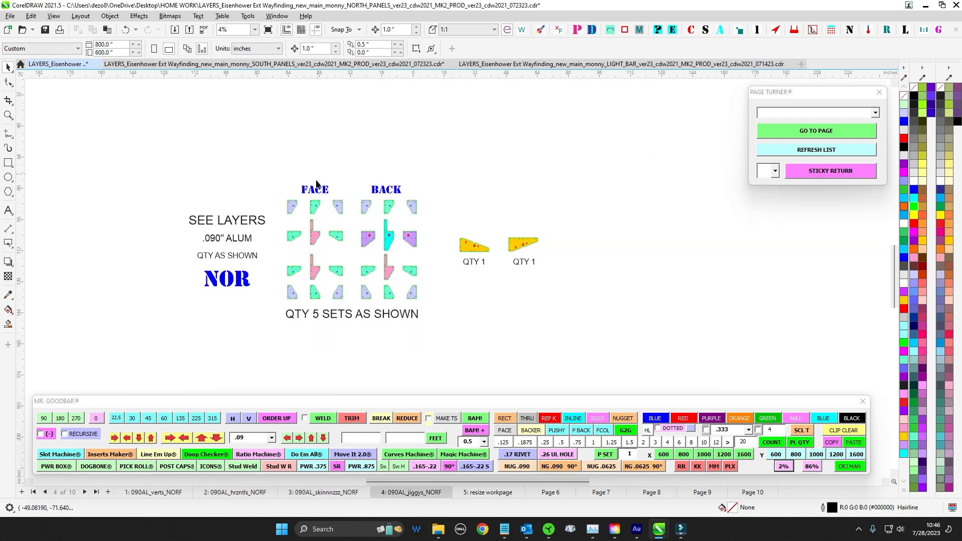
{"action": "left_click_drag", "start_coordinate": [269, 164], "coordinate": [452, 345]}
{"action": "left_click", "coordinate": [452, 345]}
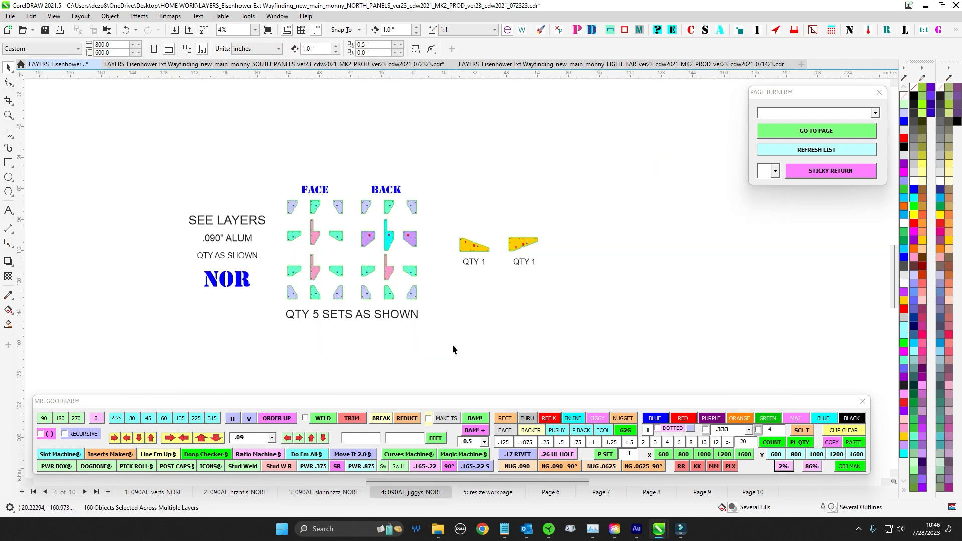
{"action": "key", "text": "F4"}
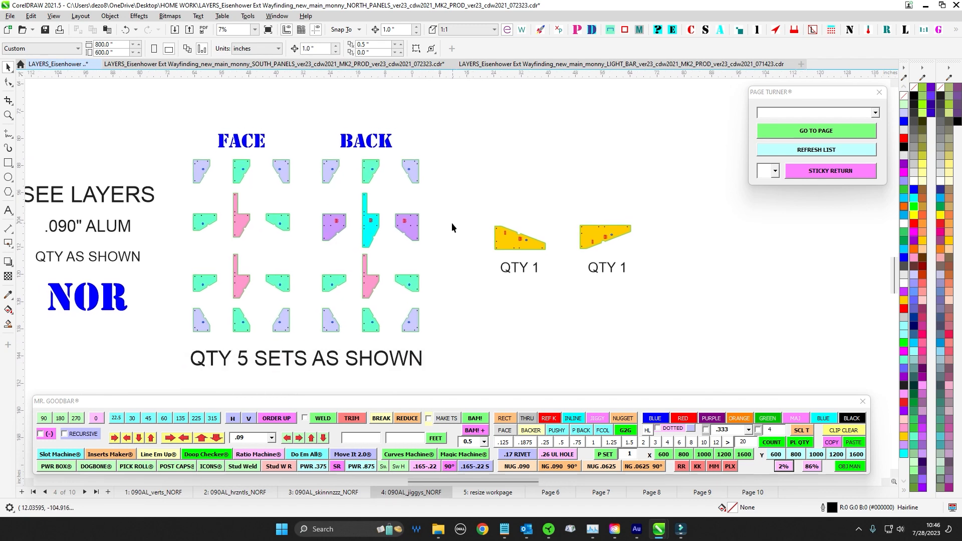
- Select the purple and cyan gussets in the second row of the BACK group, then the FACE and BACK headings
{"action": "scroll", "coordinate": [362, 198], "scroll_direction": "up", "scroll_amount": 2}
{"action": "left_click_drag", "start_coordinate": [513, 272], "coordinate": [509, 270]}
{"action": "scroll", "coordinate": [509, 271], "scroll_direction": "down", "scroll_amount": 1}
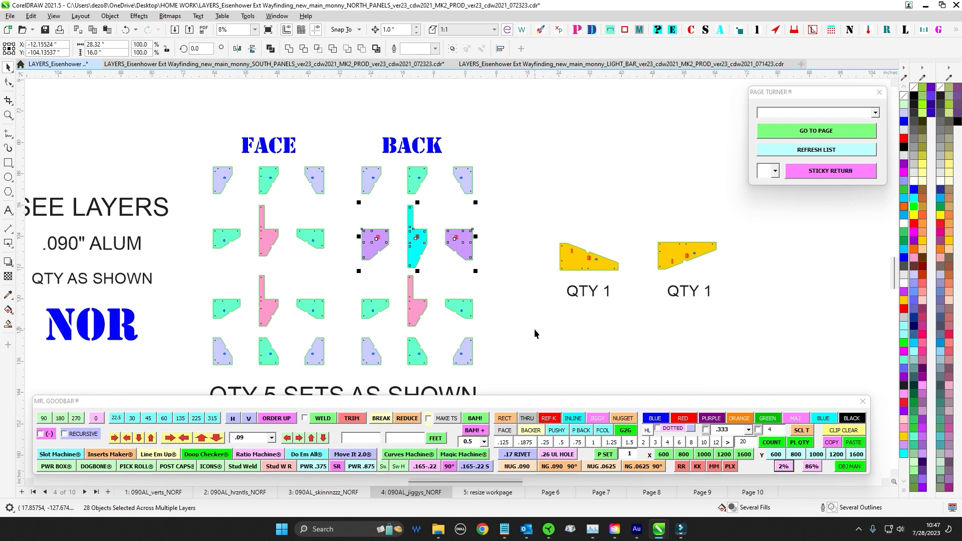
{"action": "left_click_drag", "start_coordinate": [537, 329], "coordinate": [534, 320]}
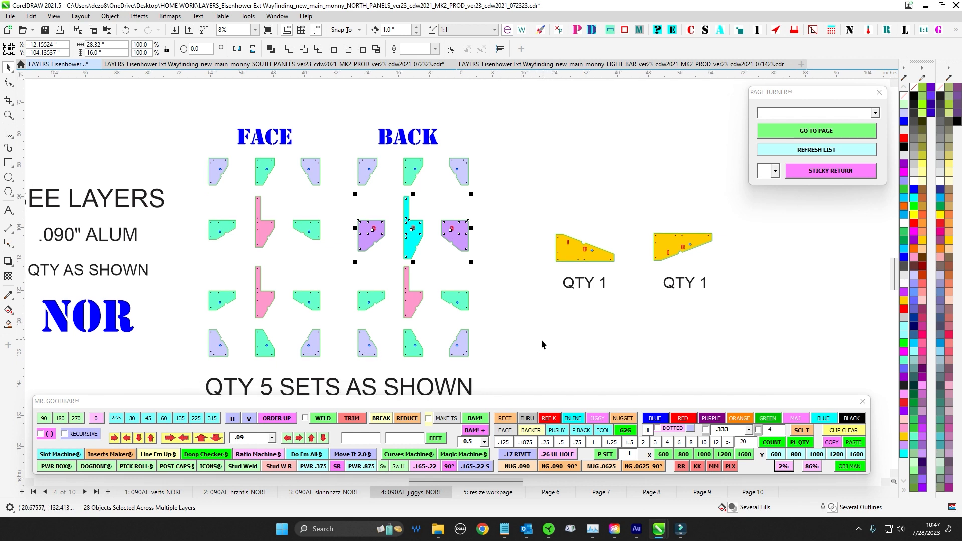
{"action": "left_click_drag", "start_coordinate": [207, 103], "coordinate": [466, 146]}
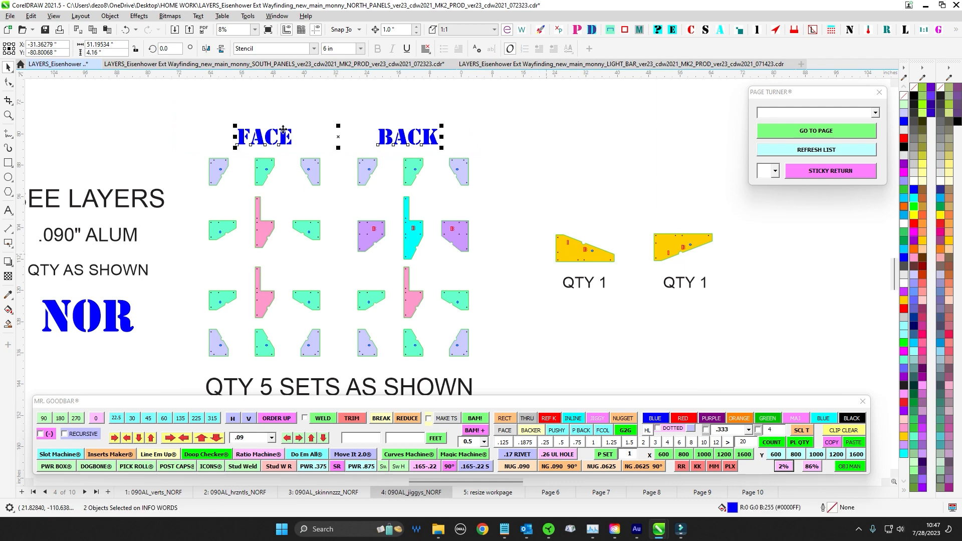
- Examine the two orange QTY 1 gussets up close and select them together with their quantity labels
{"action": "scroll", "coordinate": [500, 176], "scroll_direction": "right", "scroll_amount": 3}
{"action": "left_click", "coordinate": [438, 219]}
{"action": "scroll", "coordinate": [451, 245], "scroll_direction": "up", "scroll_amount": 1}
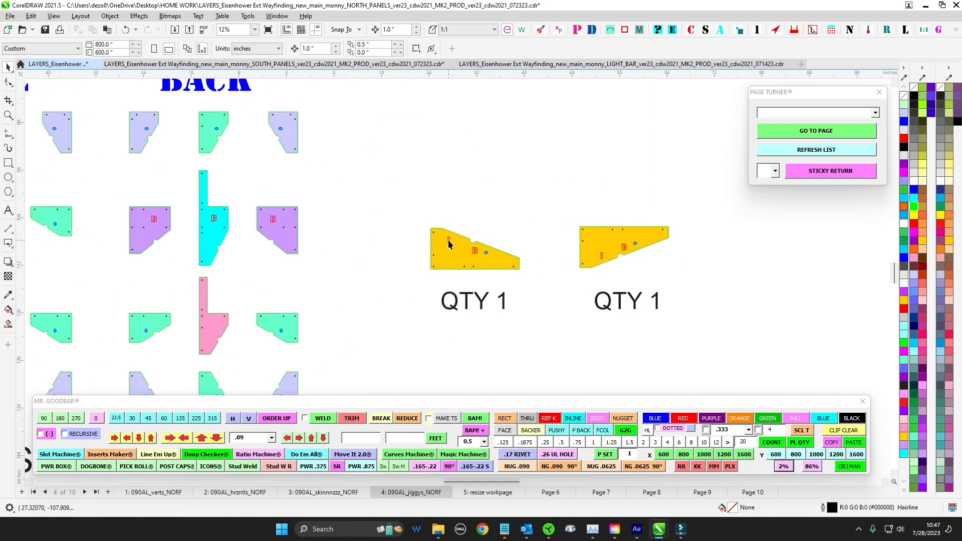
{"action": "scroll", "coordinate": [541, 221], "scroll_direction": "down", "scroll_amount": 1}
{"action": "left_click_drag", "start_coordinate": [676, 258], "coordinate": [679, 266]}
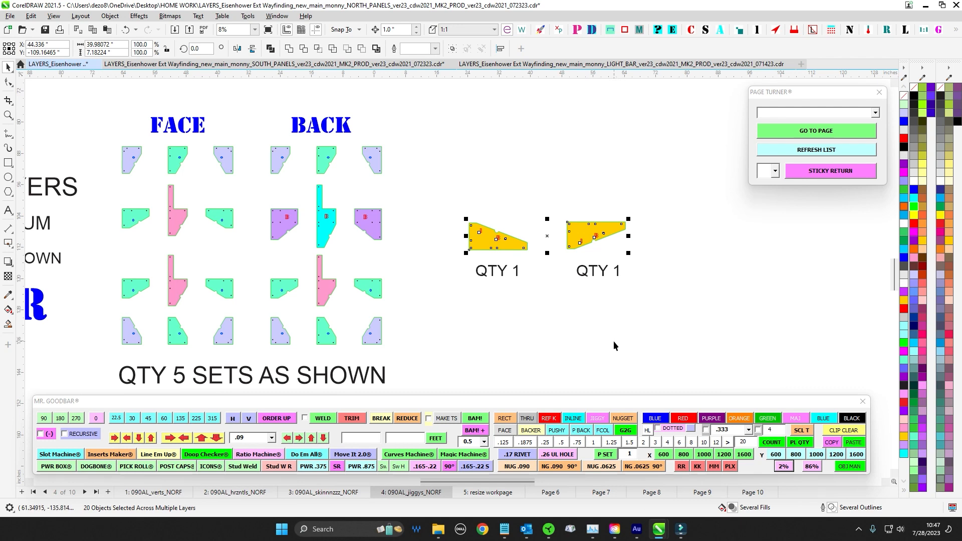
{"action": "scroll", "coordinate": [591, 238], "scroll_direction": "up", "scroll_amount": 1}
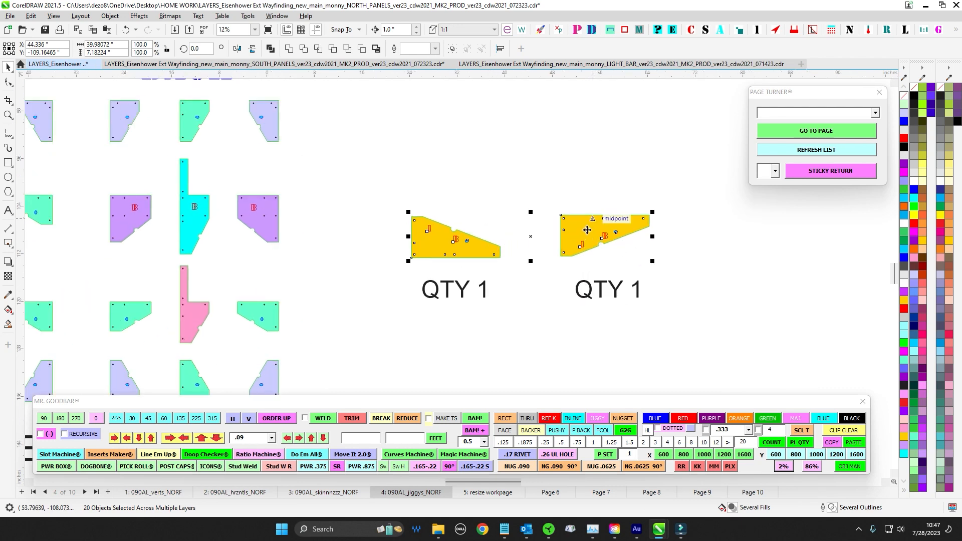
{"action": "scroll", "coordinate": [483, 123], "scroll_direction": "down", "scroll_amount": 1}
{"action": "left_click_drag", "start_coordinate": [409, 80], "coordinate": [669, 282]}
{"action": "scroll", "coordinate": [669, 283], "scroll_direction": "down", "scroll_amount": 1}
{"action": "left_click_drag", "start_coordinate": [632, 312], "coordinate": [669, 322]}
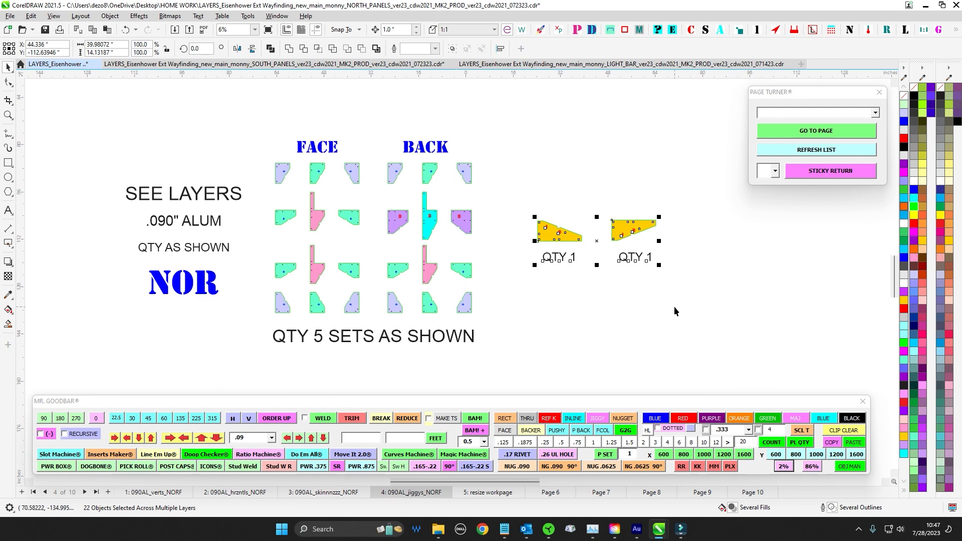
{"action": "left_click", "coordinate": [612, 323]}
- Switch to the SOUTH_PANELS document and review its verts, hrzntls, skinnnzzz and jiggys pages, followed by the Page 5 layout
{"action": "left_click", "coordinate": [281, 64]}
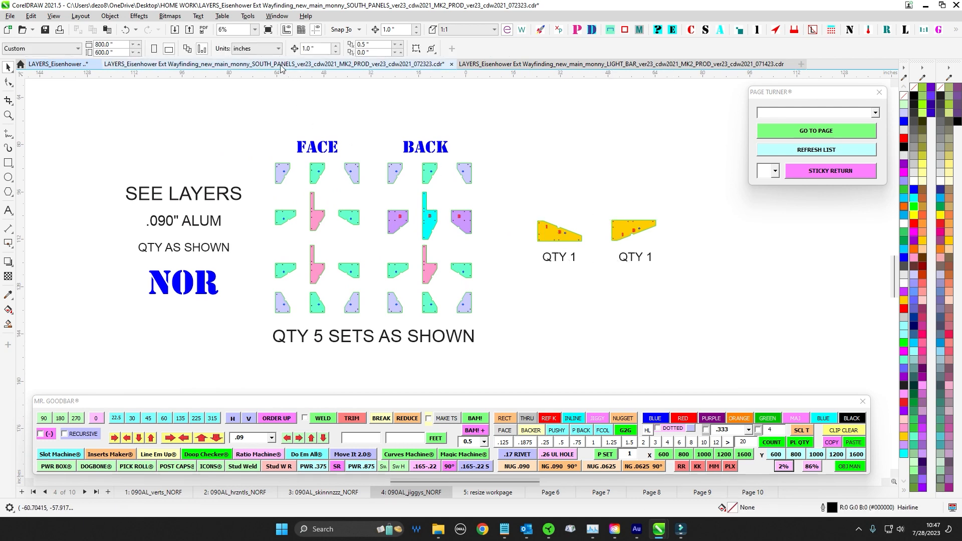
{"action": "left_click", "coordinate": [132, 492]}
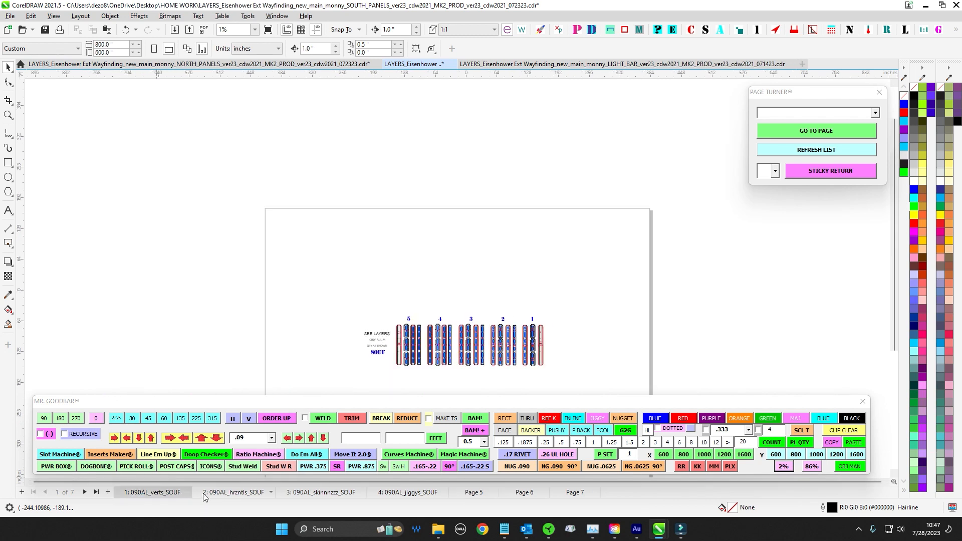
{"action": "left_click", "coordinate": [204, 495]}
{"action": "left_click", "coordinate": [320, 492]}
{"action": "left_click", "coordinate": [406, 494]}
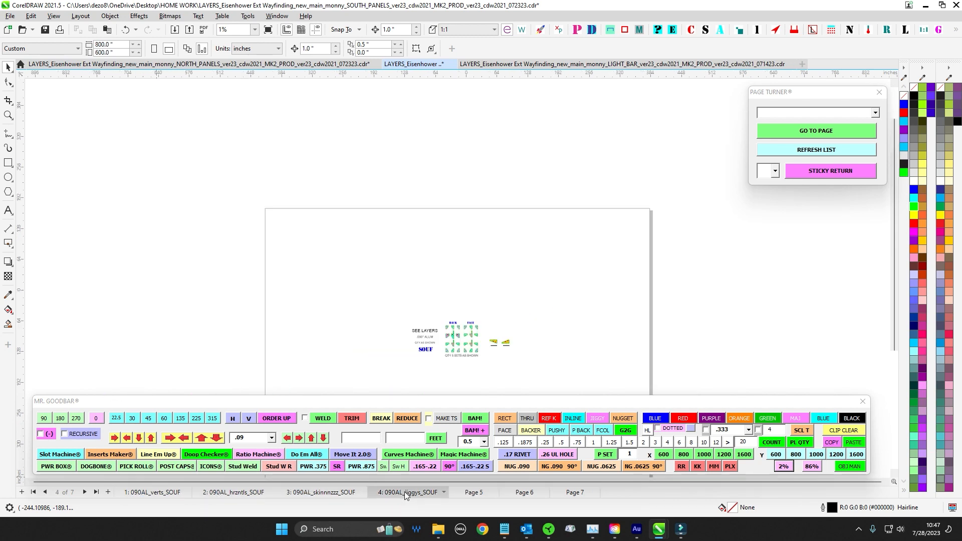
{"action": "left_click", "coordinate": [473, 495]}
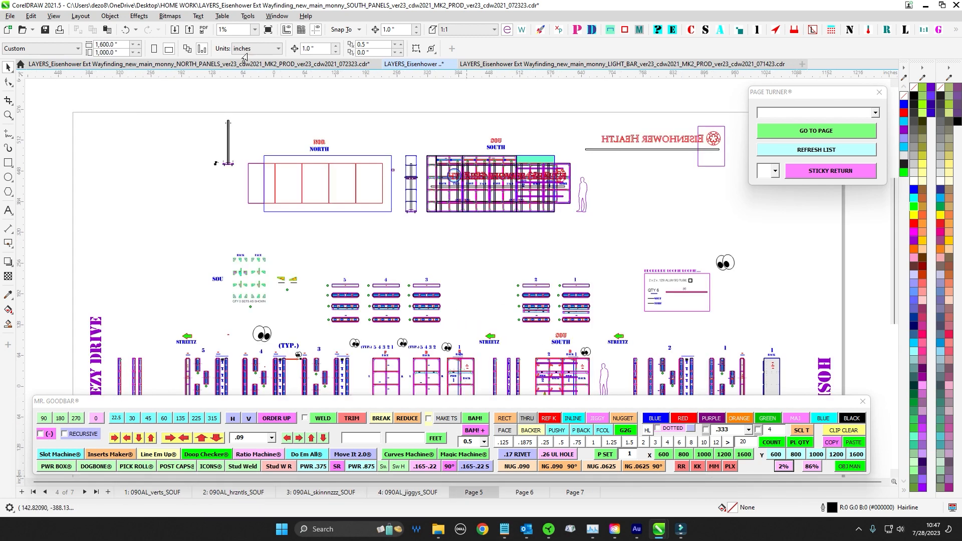
- Return to the resize workpage of the NORTH_PANELS document and select the typical FACE frame for panels 1 to 5
{"action": "left_click", "coordinate": [242, 63]}
{"action": "left_click", "coordinate": [496, 494]}
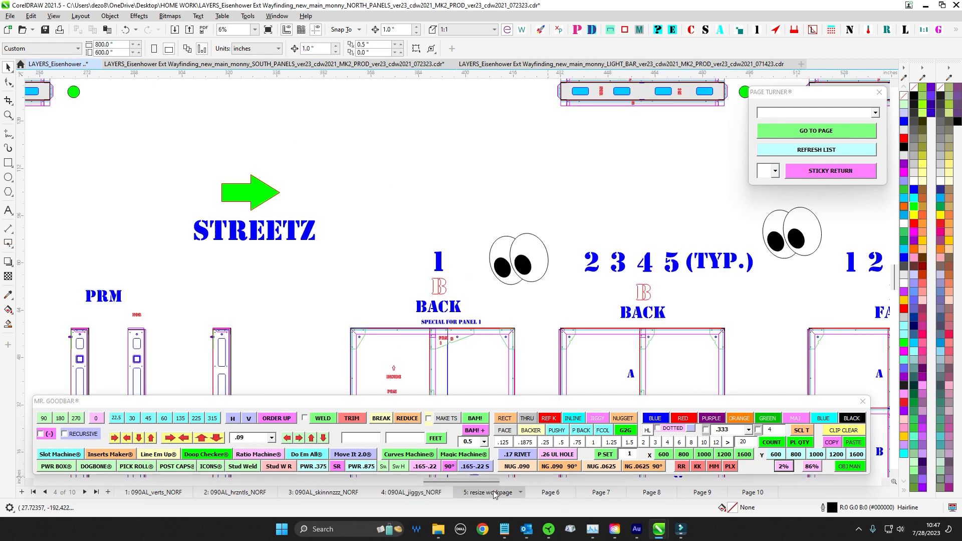
{"action": "scroll", "coordinate": [419, 230], "scroll_direction": "down", "scroll_amount": 1}
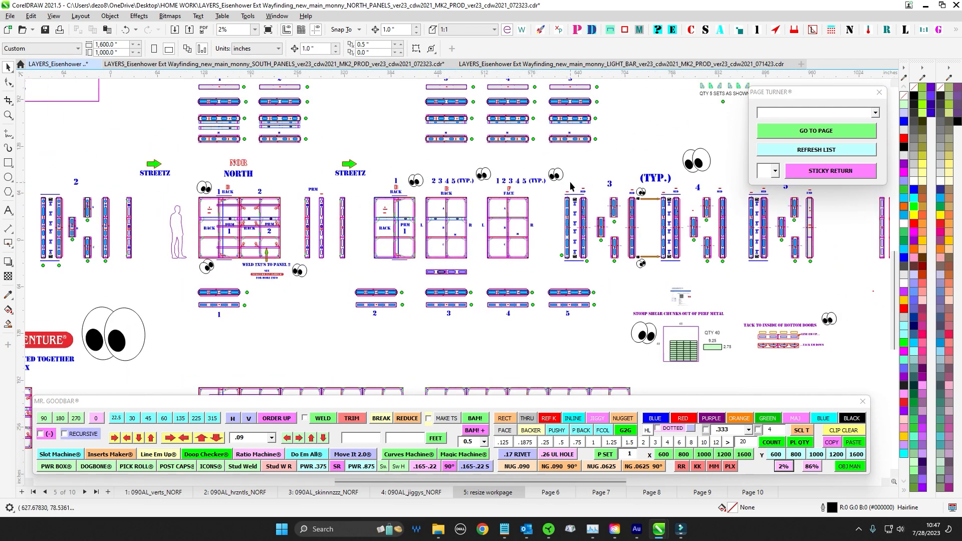
{"action": "scroll", "coordinate": [534, 207], "scroll_direction": "up", "scroll_amount": 3}
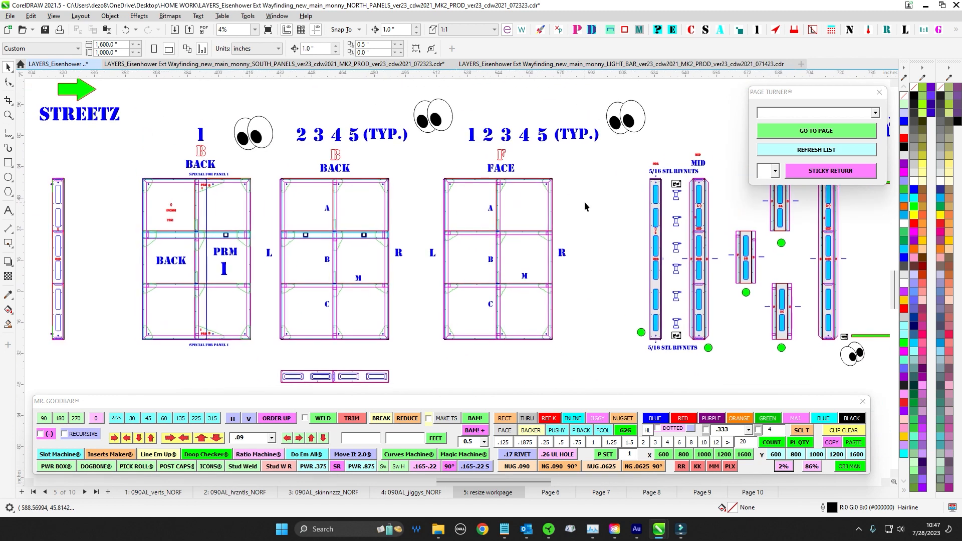
{"action": "left_click_drag", "start_coordinate": [559, 390], "coordinate": [561, 389]}
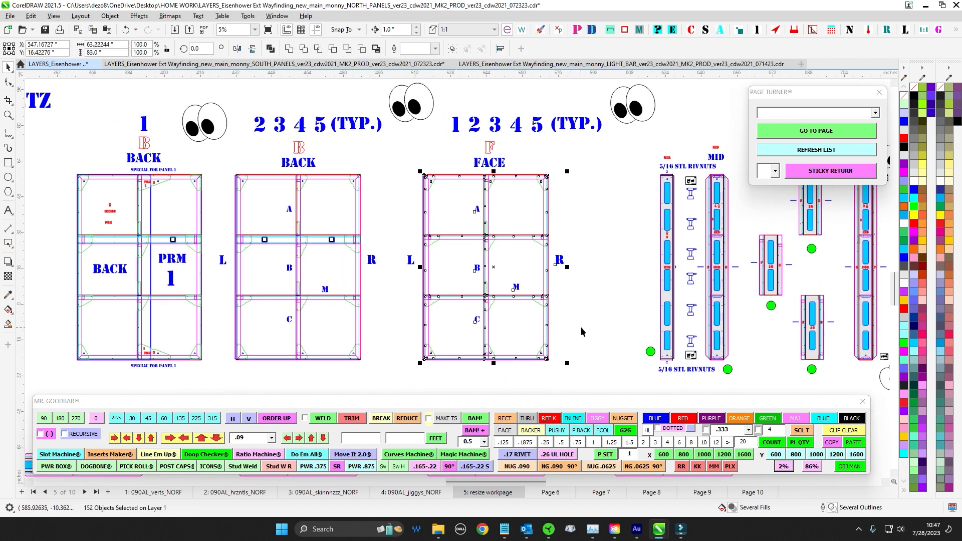
{"action": "left_click", "coordinate": [590, 253]}
- Select the panel 1 BACK, typical BACK and typical FACE frames together and locate them within the full north layout
{"action": "scroll", "coordinate": [590, 254], "scroll_direction": "down", "scroll_amount": 1}
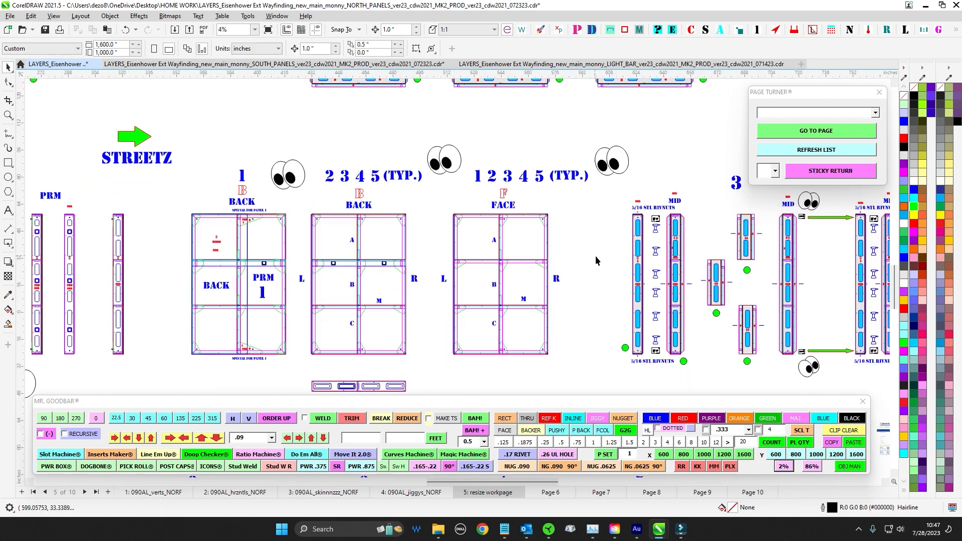
{"action": "left_click_drag", "start_coordinate": [419, 194], "coordinate": [491, 180]}
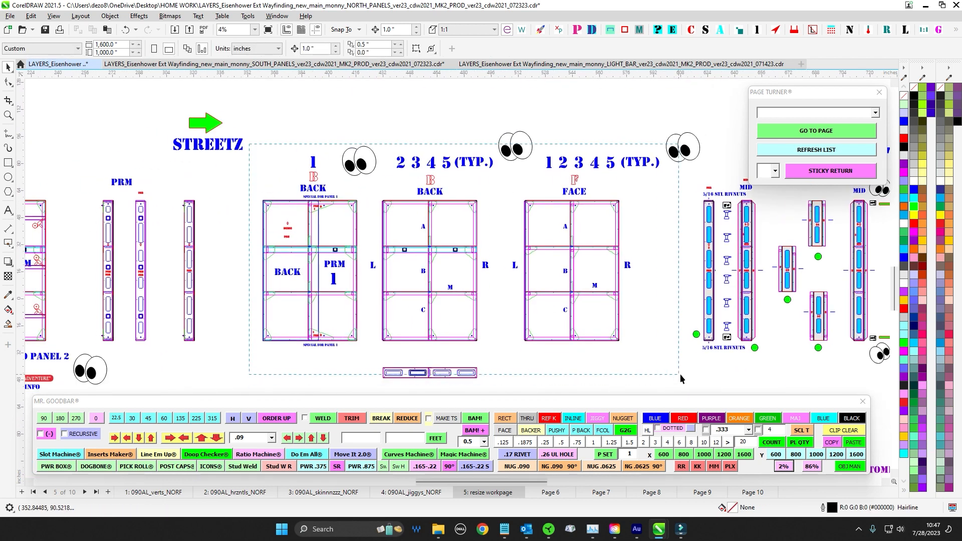
{"action": "key", "text": "ctrl+a"}
{"action": "scroll", "coordinate": [486, 169], "scroll_direction": "down", "scroll_amount": 5}
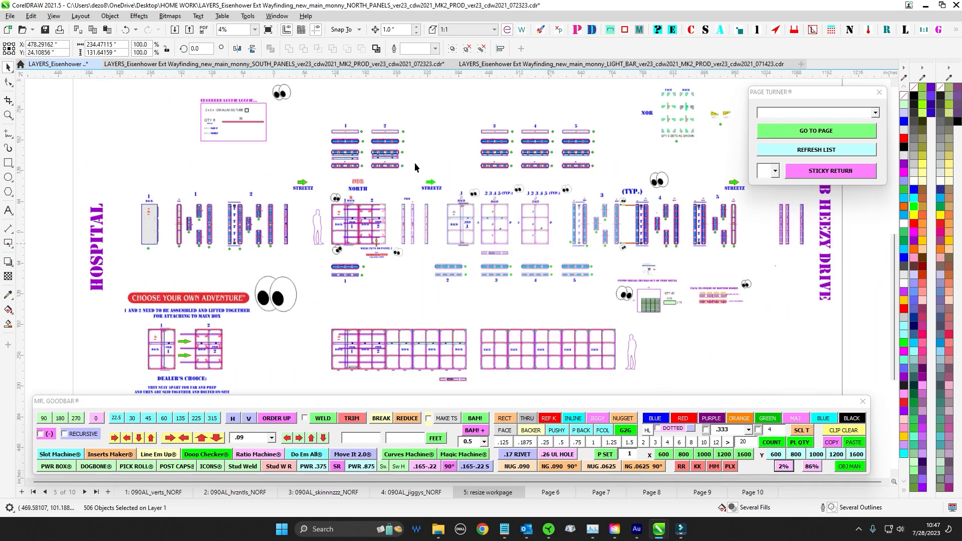
{"action": "scroll", "coordinate": [505, 198], "scroll_direction": "up", "scroll_amount": 2}
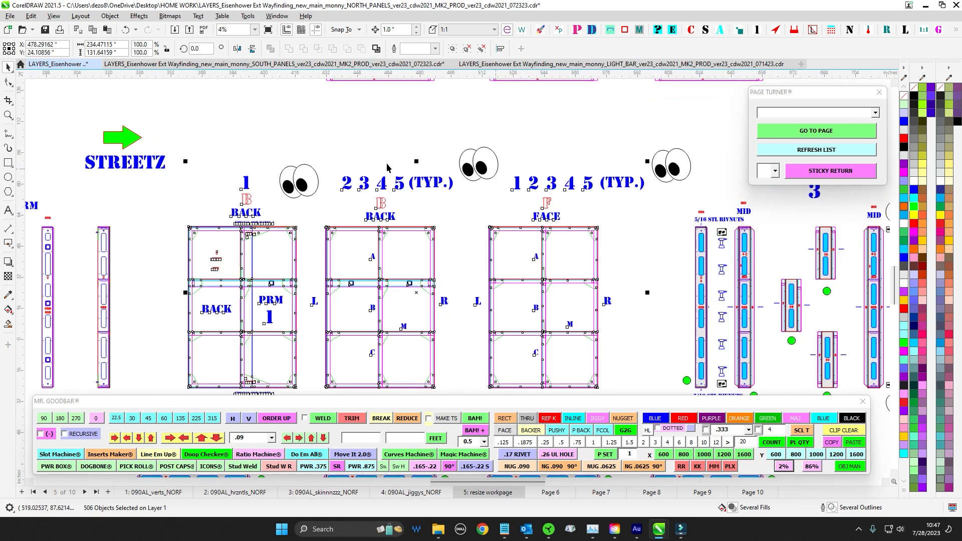
{"action": "left_click", "coordinate": [388, 168]}
- Examine the typical FACE frame beside the exploded panel 3 verticals, then go to Page 6 with the north elevation
{"action": "scroll", "coordinate": [363, 176], "scroll_direction": "up", "scroll_amount": 1}
{"action": "left_click_drag", "start_coordinate": [572, 179], "coordinate": [378, 149]}
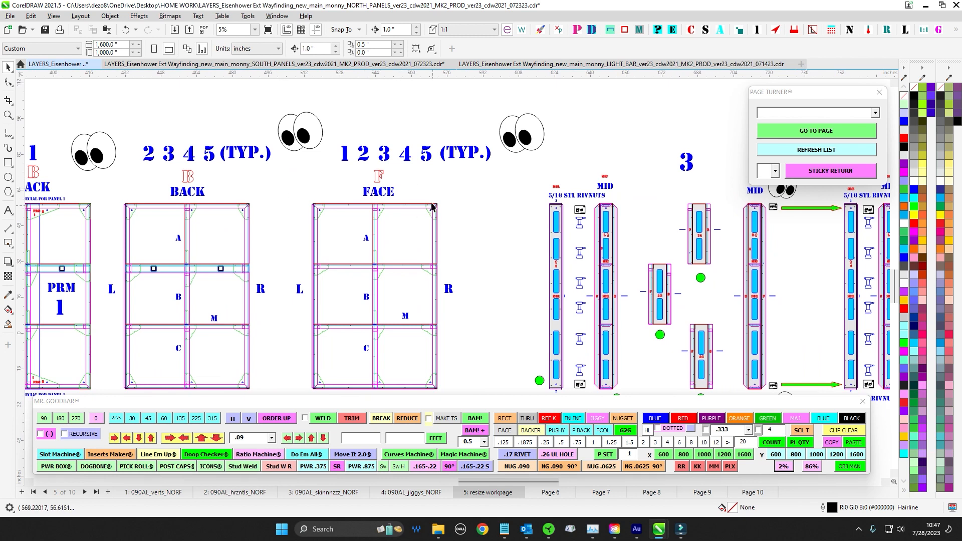
{"action": "scroll", "coordinate": [326, 138], "scroll_direction": "up", "scroll_amount": 1}
{"action": "scroll", "coordinate": [474, 223], "scroll_direction": "down", "scroll_amount": 2}
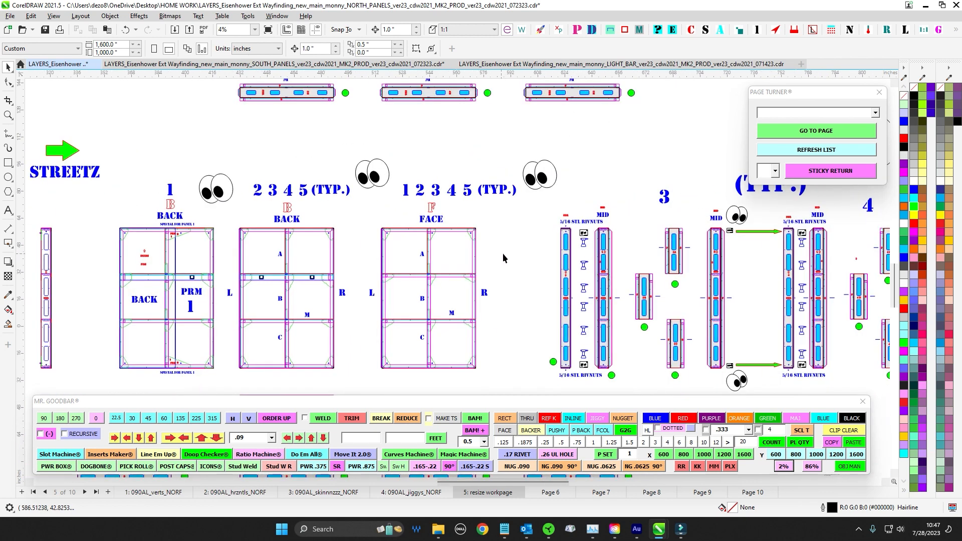
{"action": "scroll", "coordinate": [503, 254], "scroll_direction": "down", "scroll_amount": 2}
{"action": "left_click", "coordinate": [550, 494]}
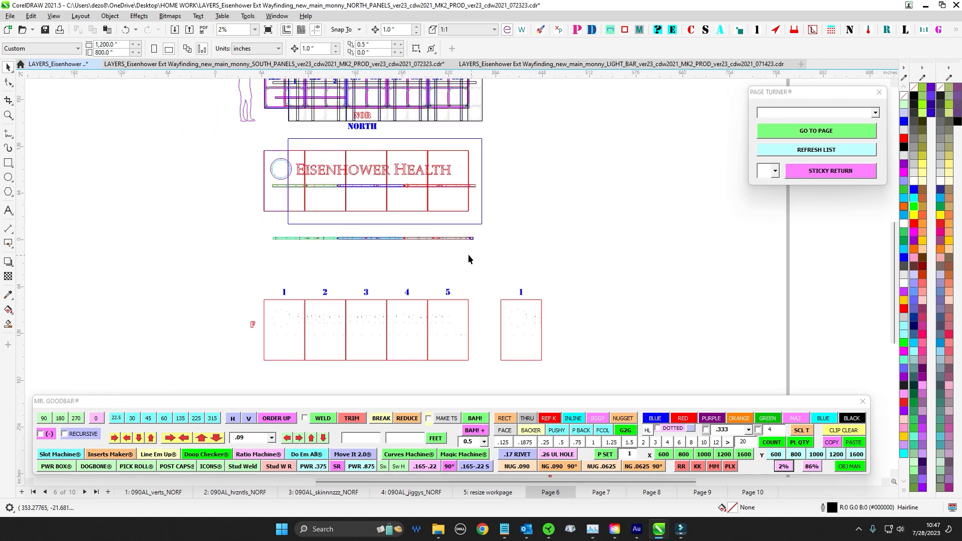
- Return from Page 6 to the resize workpage and select the 1 2 3 4 5 label above the typical FACE frame
{"action": "scroll", "coordinate": [423, 220], "scroll_direction": "up", "scroll_amount": 1}
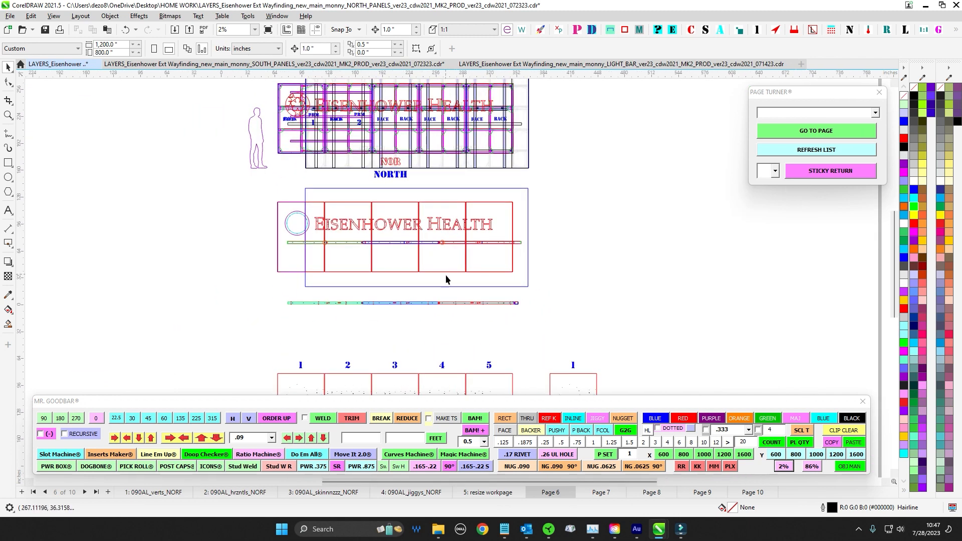
{"action": "left_click", "coordinate": [495, 493]}
{"action": "scroll", "coordinate": [442, 233], "scroll_direction": "up", "scroll_amount": 2}
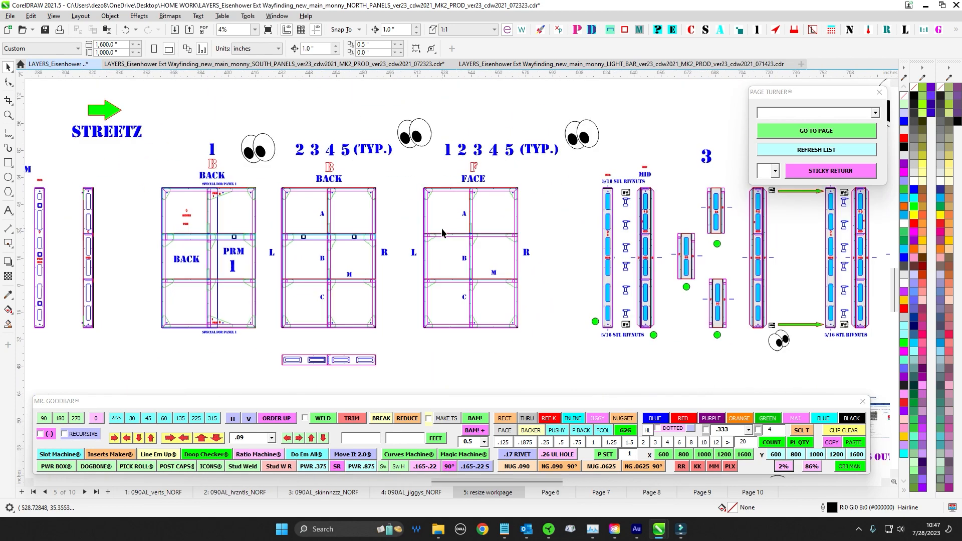
{"action": "scroll", "coordinate": [442, 232], "scroll_direction": "up", "scroll_amount": 1}
{"action": "scroll", "coordinate": [420, 152], "scroll_direction": "down", "scroll_amount": 2}
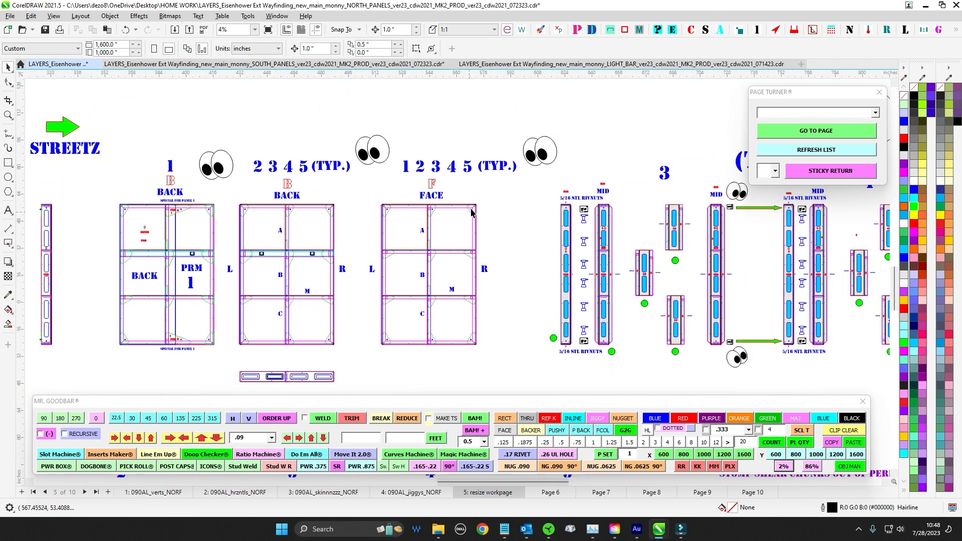
{"action": "scroll", "coordinate": [431, 168], "scroll_direction": "up", "scroll_amount": 3}
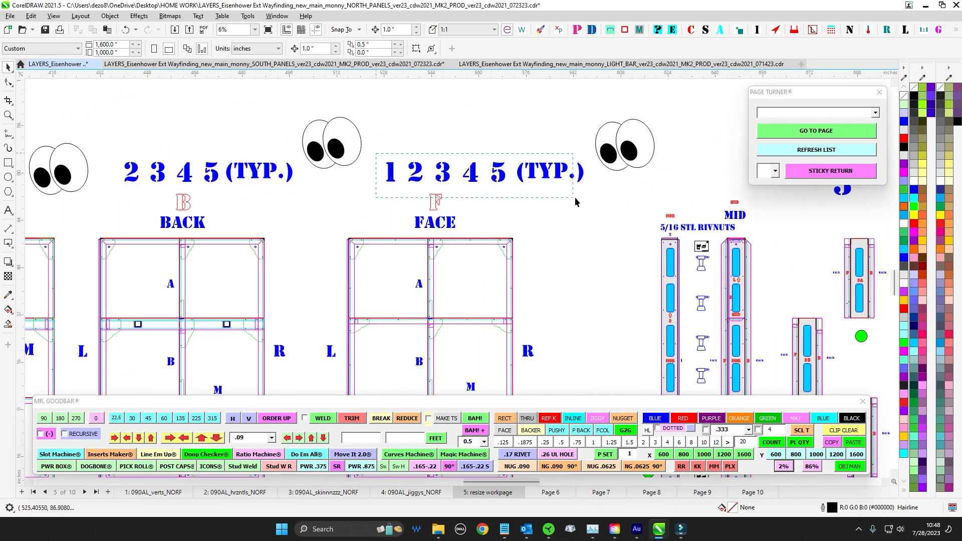
{"action": "left_click_drag", "start_coordinate": [575, 200], "coordinate": [575, 200]}
- Select the 2 3 4 5 label above the typical BACK frame
{"action": "scroll", "coordinate": [561, 216], "scroll_direction": "down", "scroll_amount": 3}
{"action": "scroll", "coordinate": [345, 167], "scroll_direction": "up", "scroll_amount": 3}
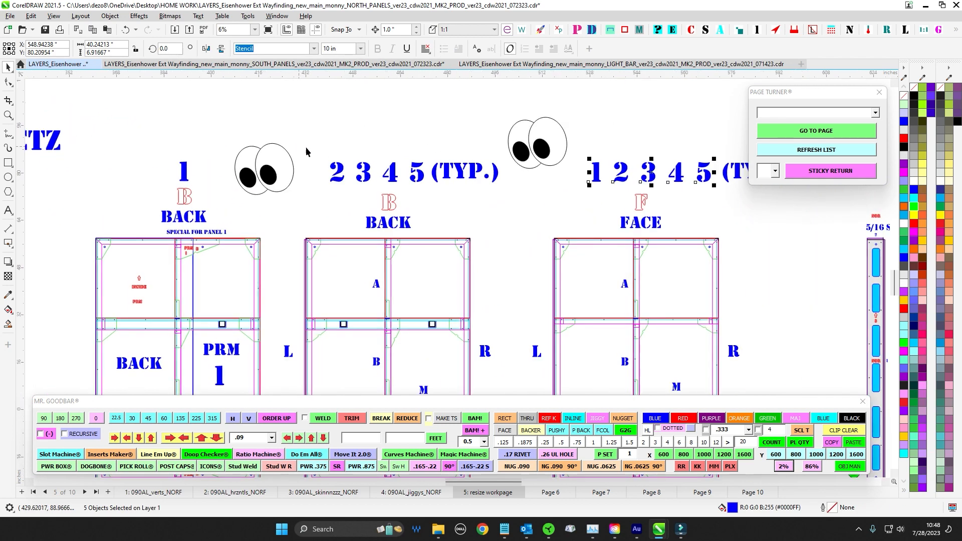
{"action": "left_click_drag", "start_coordinate": [307, 151], "coordinate": [454, 192]}
{"action": "scroll", "coordinate": [377, 148], "scroll_direction": "up", "scroll_amount": 2}
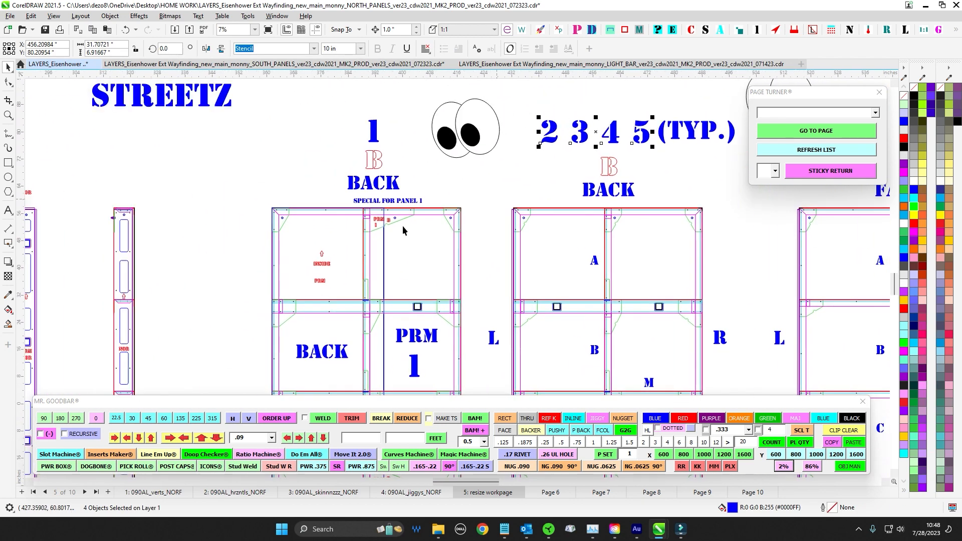
- Select the left section of the panel 1 BACK frame, from its outer edge to just past the middle vertical
{"action": "scroll", "coordinate": [404, 230], "scroll_direction": "up", "scroll_amount": 2}
{"action": "scroll", "coordinate": [420, 239], "scroll_direction": "down", "scroll_amount": 3}
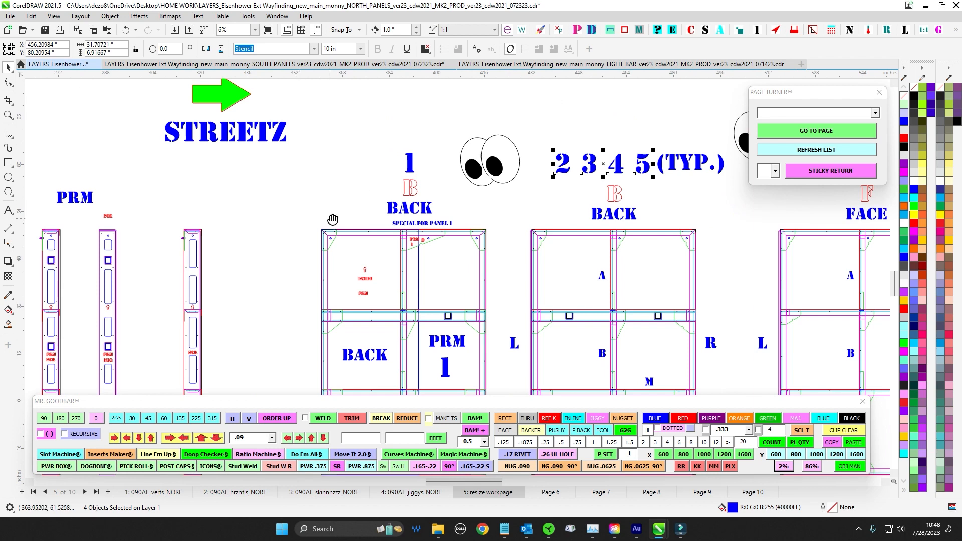
{"action": "scroll", "coordinate": [333, 220], "scroll_direction": "down", "scroll_amount": 1}
{"action": "left_click_drag", "start_coordinate": [347, 158], "coordinate": [438, 358]}
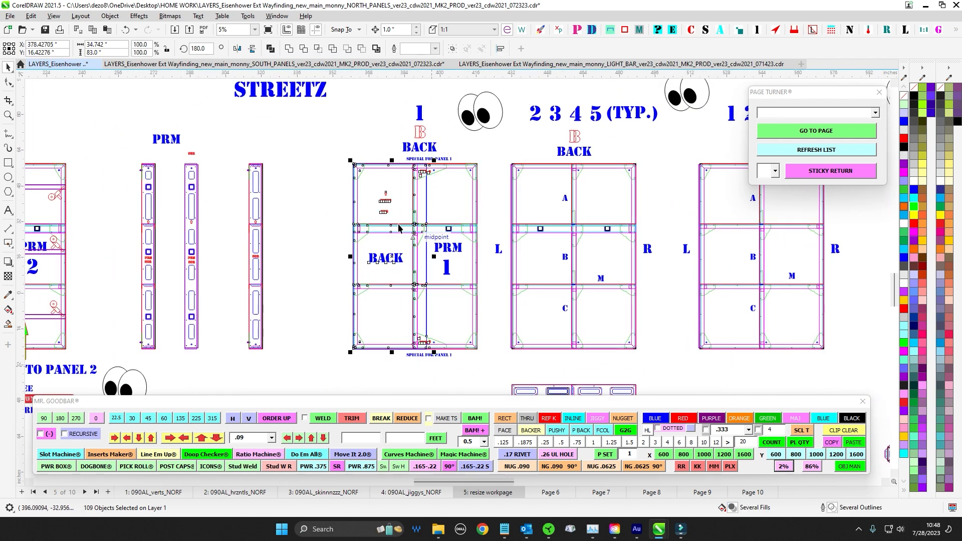
{"action": "scroll", "coordinate": [352, 171], "scroll_direction": "down", "scroll_amount": 3}
{"action": "left_click_drag", "start_coordinate": [353, 170], "coordinate": [323, 290]}
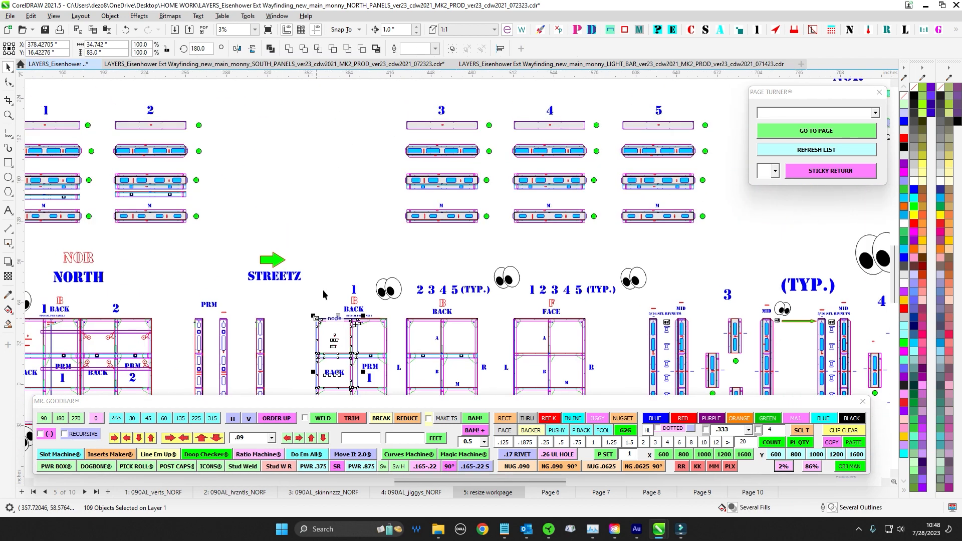
- Locate panel 1 in the full north layout and select the purple rectangle around its overhanging section
{"action": "scroll", "coordinate": [323, 292], "scroll_direction": "down", "scroll_amount": 2}
{"action": "left_click_drag", "start_coordinate": [329, 243], "coordinate": [328, 332]}
{"action": "scroll", "coordinate": [163, 89], "scroll_direction": "up", "scroll_amount": 2}
{"action": "left_click_drag", "start_coordinate": [155, 89], "coordinate": [210, 156]}
{"action": "scroll", "coordinate": [196, 138], "scroll_direction": "up", "scroll_amount": 1}
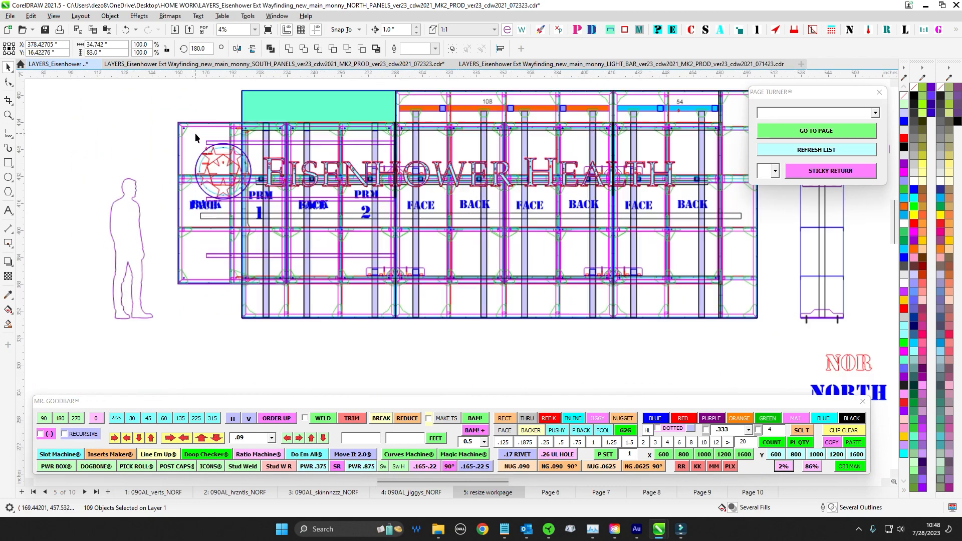
{"action": "scroll", "coordinate": [195, 137], "scroll_direction": "up", "scroll_amount": 1}
{"action": "left_click", "coordinate": [172, 120]}
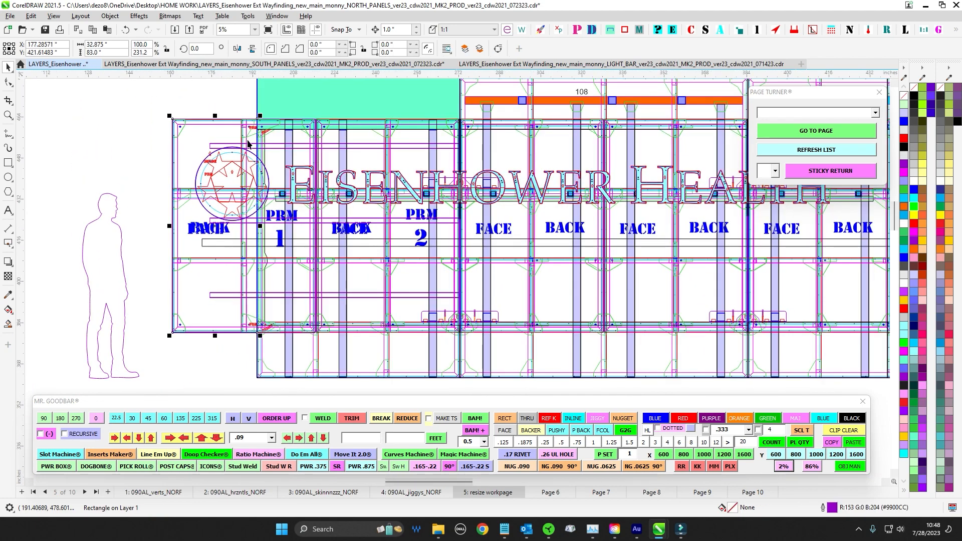
- Review the panel 1 BACK frame again, then select the two special QTY 1 gussets beside the NOR gusset sets
{"action": "scroll", "coordinate": [226, 165], "scroll_direction": "down", "scroll_amount": 6}
{"action": "left_click_drag", "start_coordinate": [318, 291], "coordinate": [323, 165]}
{"action": "scroll", "coordinate": [395, 351], "scroll_direction": "up", "scroll_amount": 2}
{"action": "left_click_drag", "start_coordinate": [395, 351], "coordinate": [397, 280]}
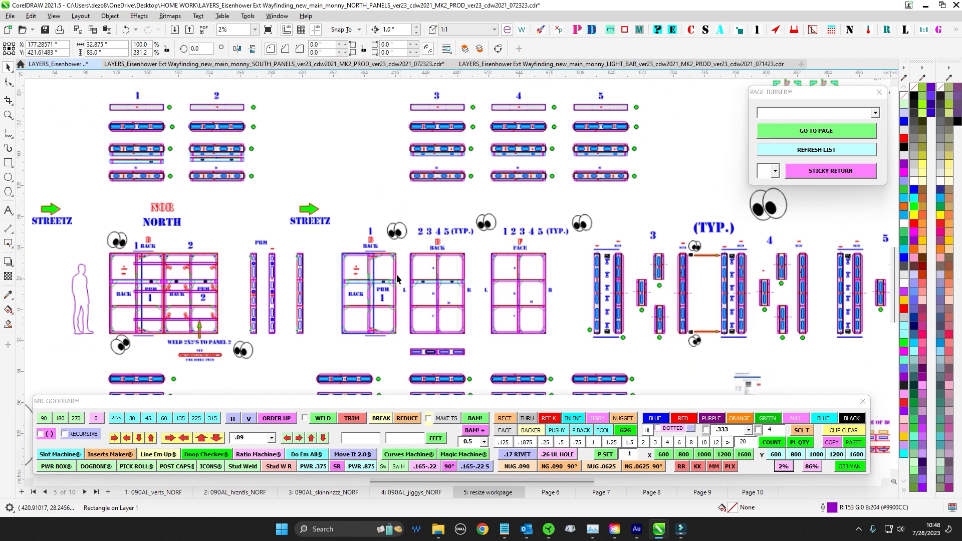
{"action": "scroll", "coordinate": [397, 279], "scroll_direction": "up", "scroll_amount": 4}
{"action": "scroll", "coordinate": [347, 234], "scroll_direction": "down", "scroll_amount": 6}
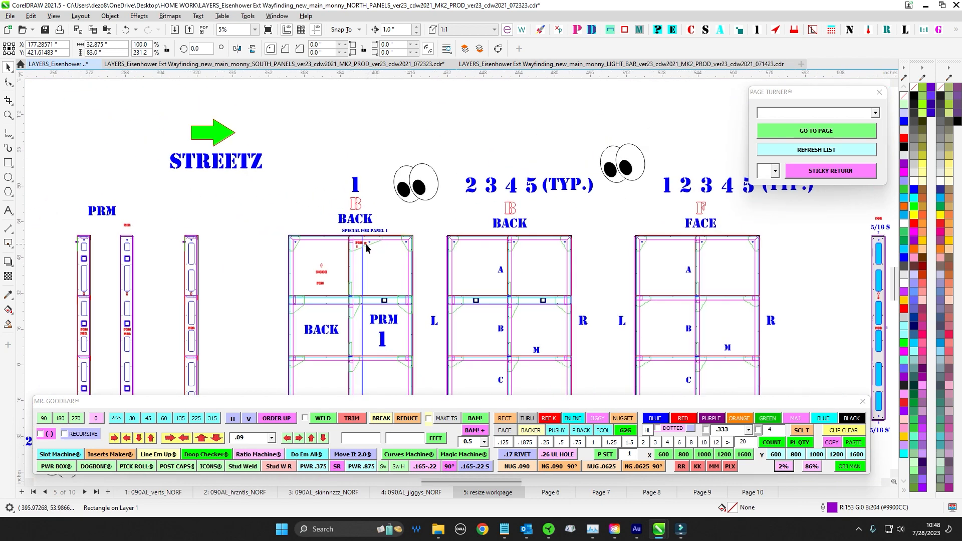
{"action": "scroll", "coordinate": [658, 182], "scroll_direction": "up", "scroll_amount": 4}
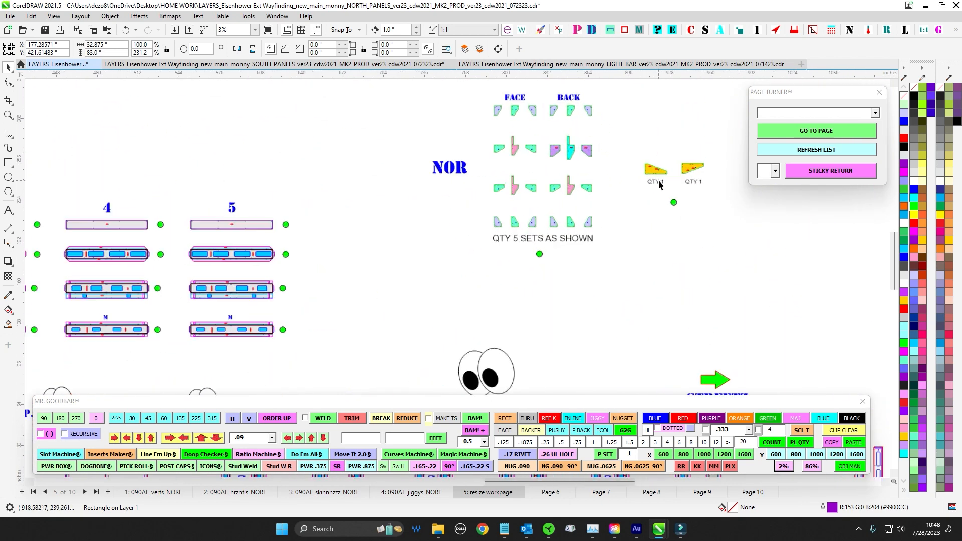
{"action": "left_click_drag", "start_coordinate": [636, 143], "coordinate": [719, 180]}
- Select the PRM 1 B gusset at the top of the panel 1 BACK frame, then clear the selection
{"action": "scroll", "coordinate": [703, 208], "scroll_direction": "down", "scroll_amount": 3}
{"action": "scroll", "coordinate": [485, 277], "scroll_direction": "up", "scroll_amount": 6}
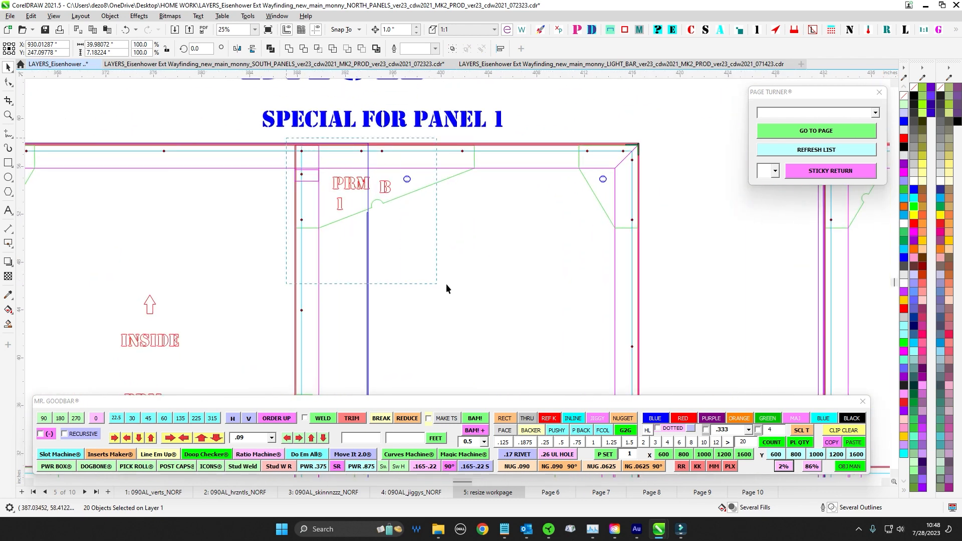
{"action": "left_click_drag", "start_coordinate": [446, 284], "coordinate": [512, 276]}
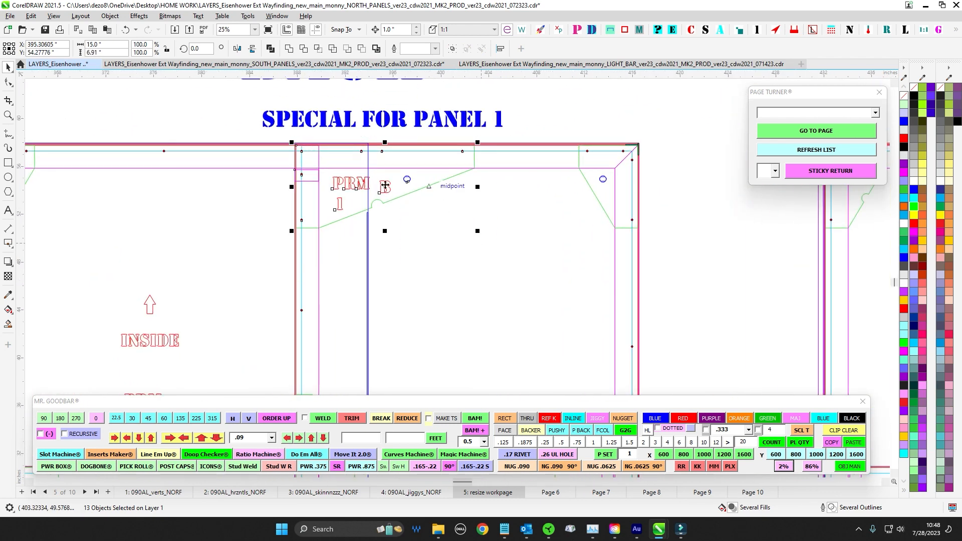
{"action": "scroll", "coordinate": [406, 186], "scroll_direction": "up", "scroll_amount": 2}
{"action": "left_click", "coordinate": [474, 248]}
- Select the blue holes in the special gusset and corner gusset at the top of the panel 1 BACK frame
{"action": "scroll", "coordinate": [529, 263], "scroll_direction": "down", "scroll_amount": 2}
{"action": "left_click_drag", "start_coordinate": [532, 264], "coordinate": [435, 253]}
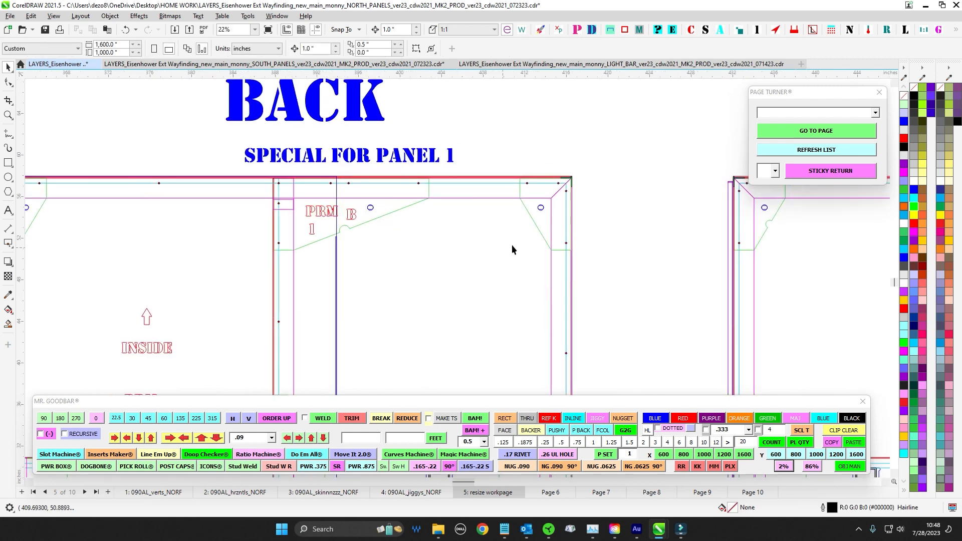
{"action": "left_click_drag", "start_coordinate": [519, 218], "coordinate": [359, 196]}
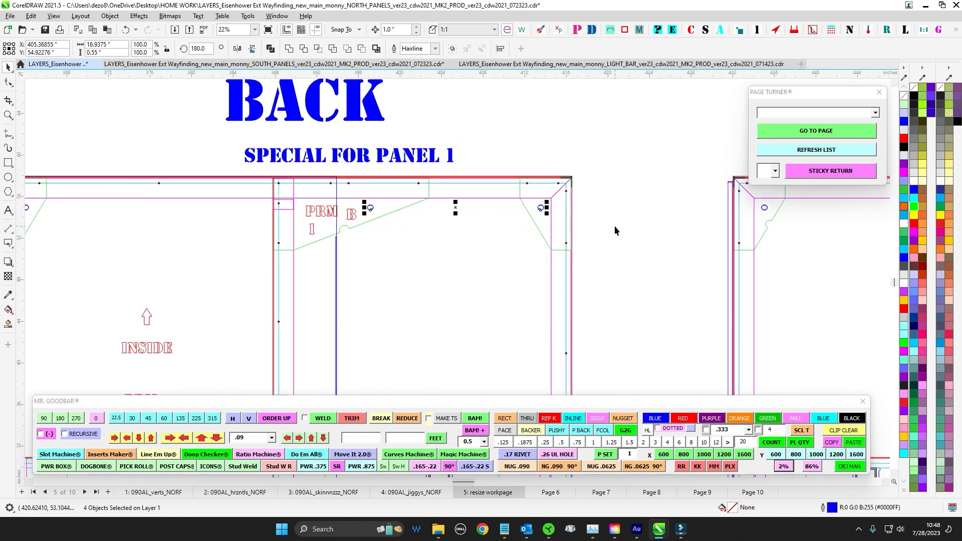
{"action": "left_click_drag", "start_coordinate": [624, 222], "coordinate": [628, 220]}
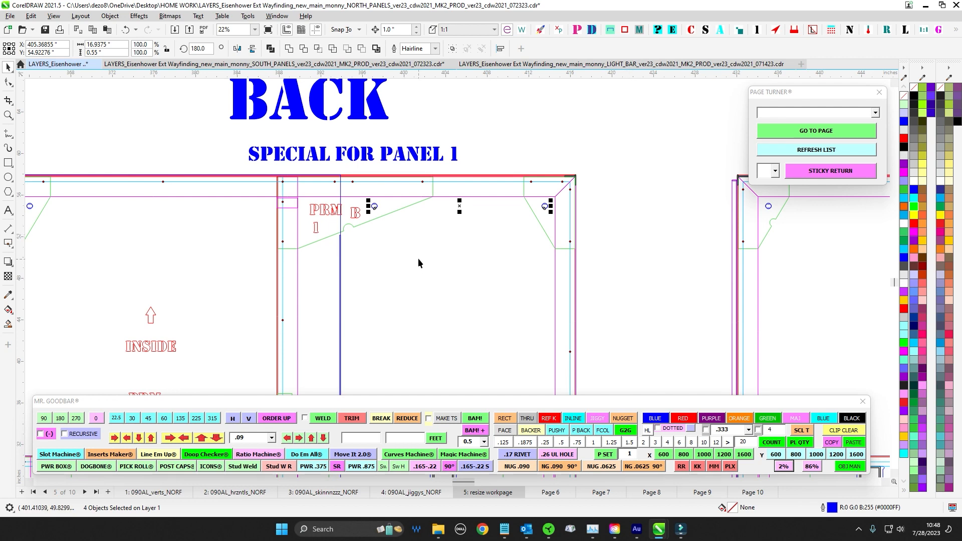
- Clear the selection and examine the special PRM 1 B gusset along the bottom edge of the panel 1 BACK frame
{"action": "scroll", "coordinate": [418, 257], "scroll_direction": "down", "scroll_amount": 1}
{"action": "left_click", "coordinate": [404, 252]}
{"action": "scroll", "coordinate": [573, 223], "scroll_direction": "down", "scroll_amount": 3}
{"action": "left_click_drag", "start_coordinate": [551, 389], "coordinate": [500, 234]}
{"action": "scroll", "coordinate": [496, 251], "scroll_direction": "up", "scroll_amount": 2}
{"action": "left_click_drag", "start_coordinate": [488, 363], "coordinate": [486, 206]}
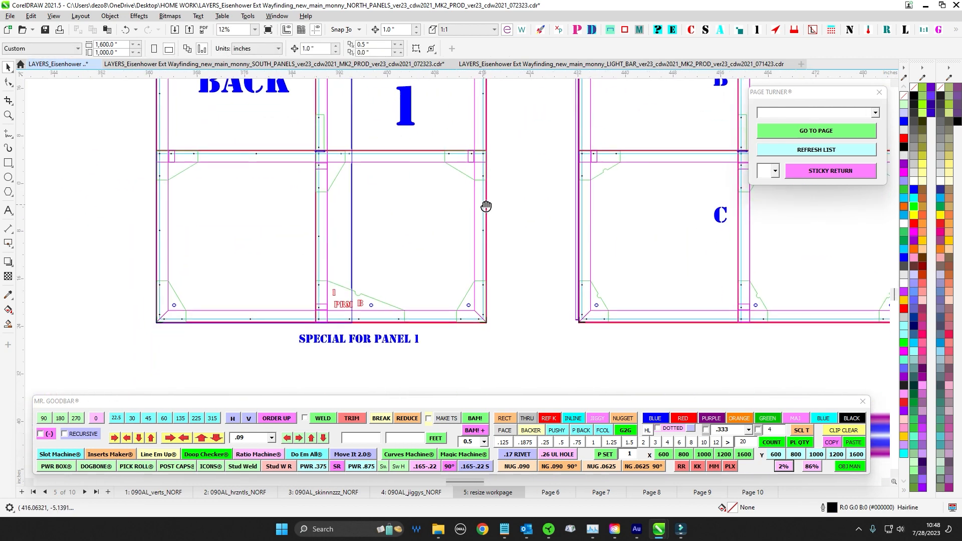
{"action": "scroll", "coordinate": [401, 288], "scroll_direction": "up", "scroll_amount": 3}
{"action": "scroll", "coordinate": [561, 307], "scroll_direction": "down", "scroll_amount": 3}
{"action": "scroll", "coordinate": [564, 307], "scroll_direction": "down", "scroll_amount": 2}
{"action": "left_click_drag", "start_coordinate": [572, 273], "coordinate": [503, 336]}
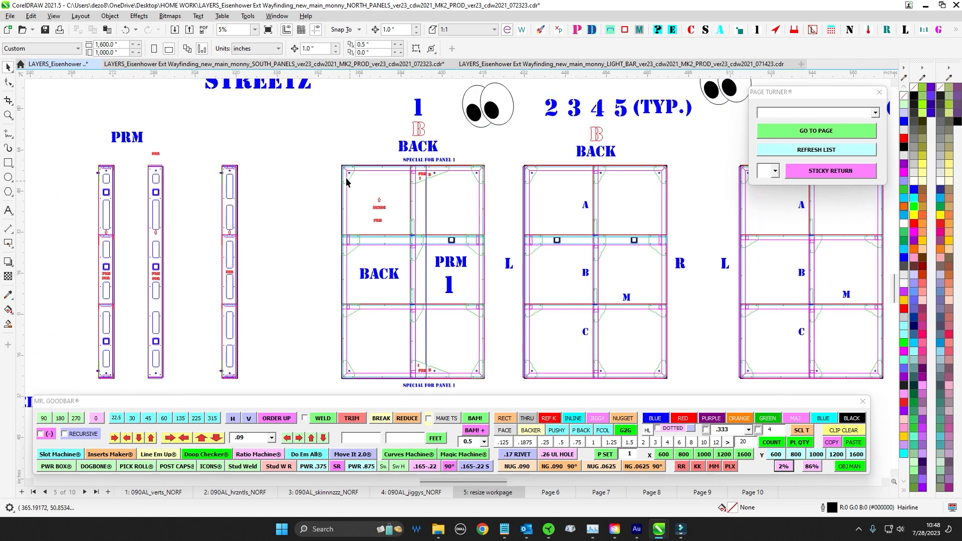
- Select the whole panel 1 BACK frame together with both SPECIAL FOR PANEL 1 labels and inspect it
{"action": "left_click_drag", "start_coordinate": [318, 164], "coordinate": [509, 384]}
{"action": "left_click_drag", "start_coordinate": [481, 274], "coordinate": [404, 241]}
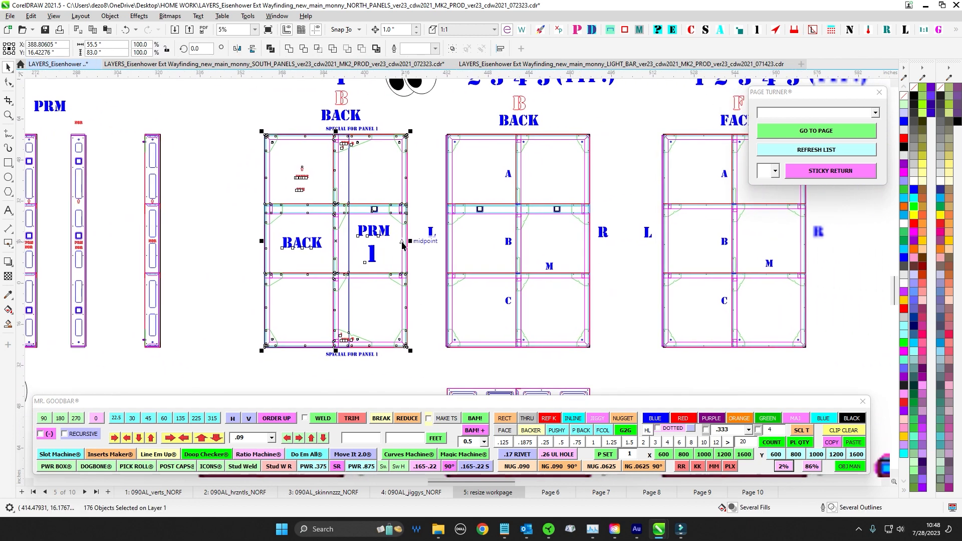
{"action": "left_click", "coordinate": [217, 120]}
{"action": "left_click_drag", "start_coordinate": [222, 124], "coordinate": [426, 366]}
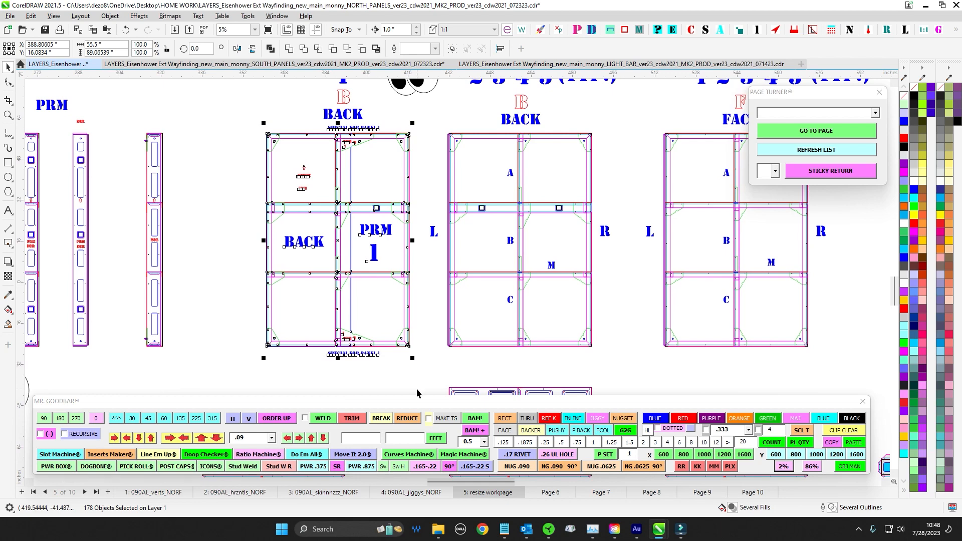
{"action": "scroll", "coordinate": [372, 194], "scroll_direction": "up", "scroll_amount": 2}
{"action": "scroll", "coordinate": [348, 113], "scroll_direction": "down", "scroll_amount": 4}
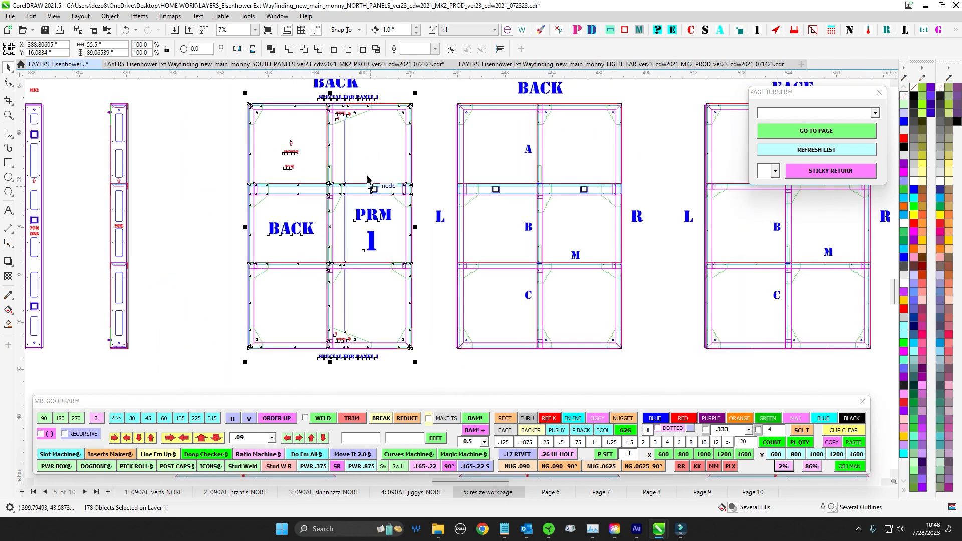
- Clear the selection, then select the typical FACE frame for panels 1 to 5 and deselect it again
{"action": "left_click", "coordinate": [503, 304]}
{"action": "scroll", "coordinate": [555, 296], "scroll_direction": "down", "scroll_amount": 1}
{"action": "left_click_drag", "start_coordinate": [555, 295], "coordinate": [415, 269]}
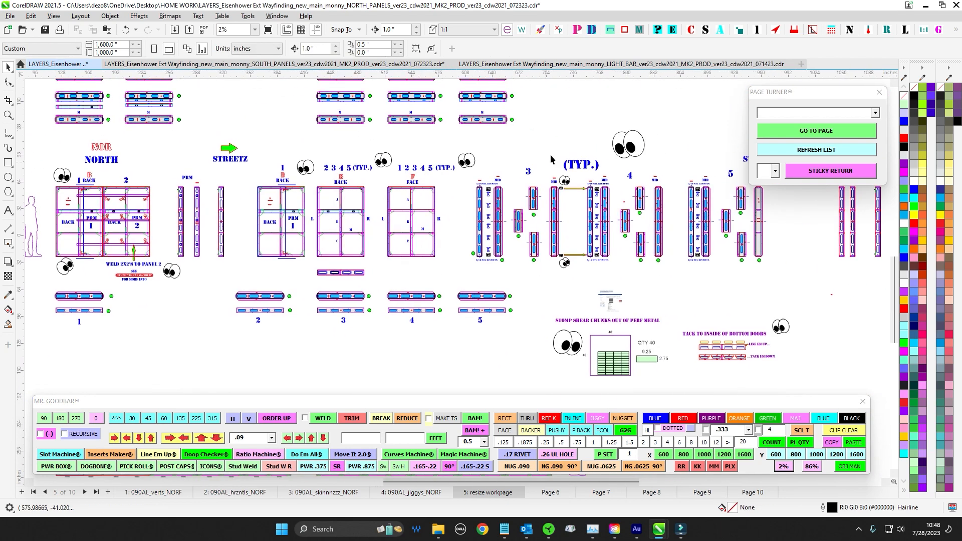
{"action": "left_click_drag", "start_coordinate": [551, 156], "coordinate": [485, 180]}
{"action": "scroll", "coordinate": [333, 226], "scroll_direction": "up", "scroll_amount": 2}
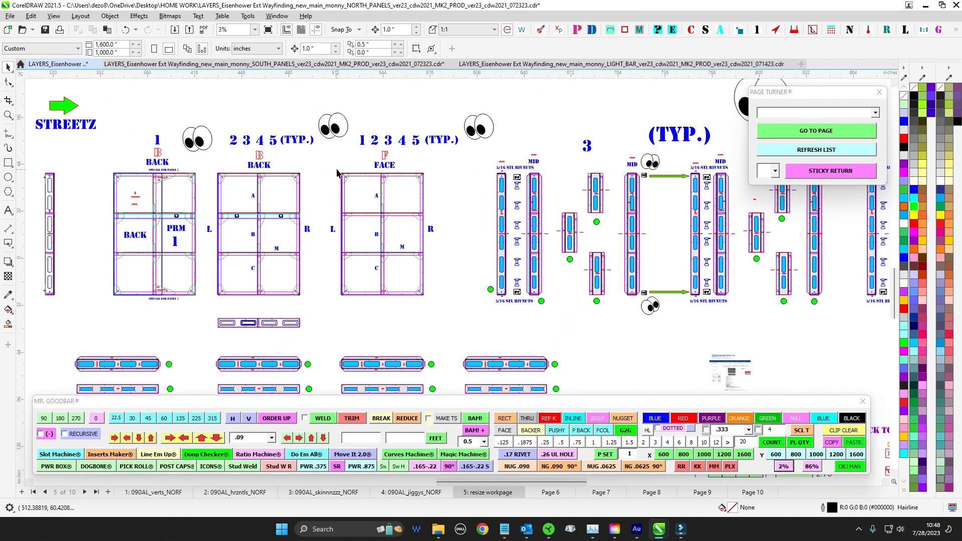
{"action": "left_click_drag", "start_coordinate": [337, 168], "coordinate": [444, 316]}
{"action": "left_click", "coordinate": [452, 306]}
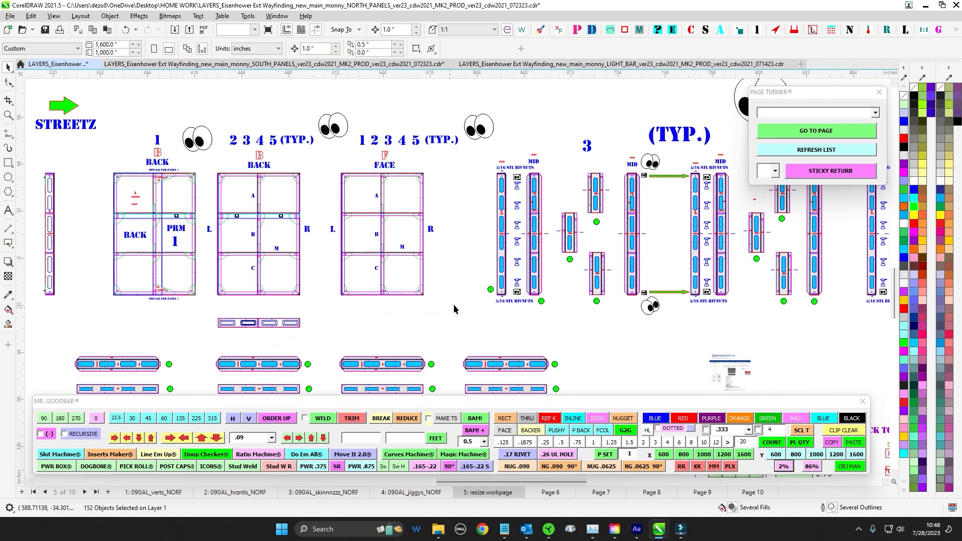
- Open Page 10 and view the colour rendering of the Eisenhower Health sign and its panel seams
{"action": "scroll", "coordinate": [423, 190], "scroll_direction": "down", "scroll_amount": 1}
{"action": "left_click_drag", "start_coordinate": [424, 189], "coordinate": [455, 297]}
{"action": "scroll", "coordinate": [421, 259], "scroll_direction": "down", "scroll_amount": 1}
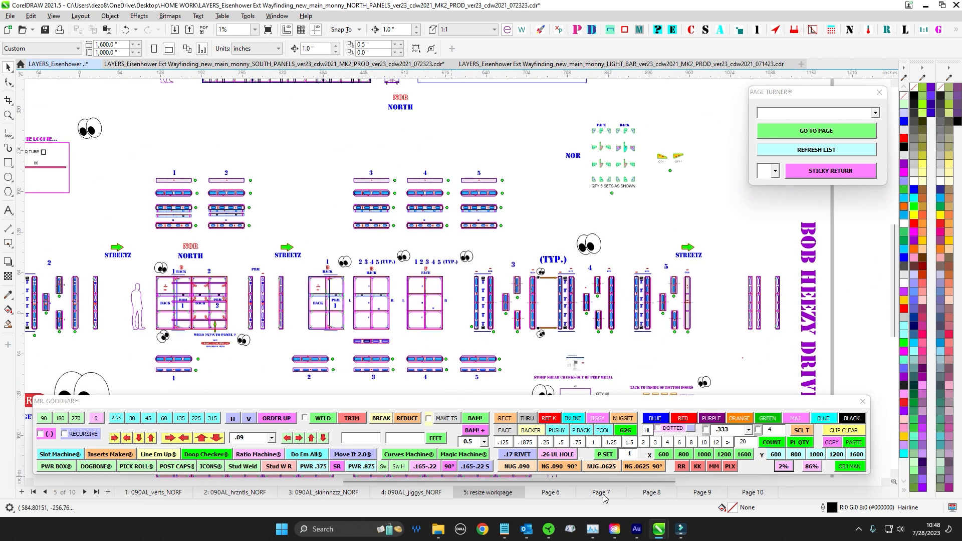
{"action": "left_click", "coordinate": [751, 492]}
{"action": "scroll", "coordinate": [432, 219], "scroll_direction": "up", "scroll_amount": 7}
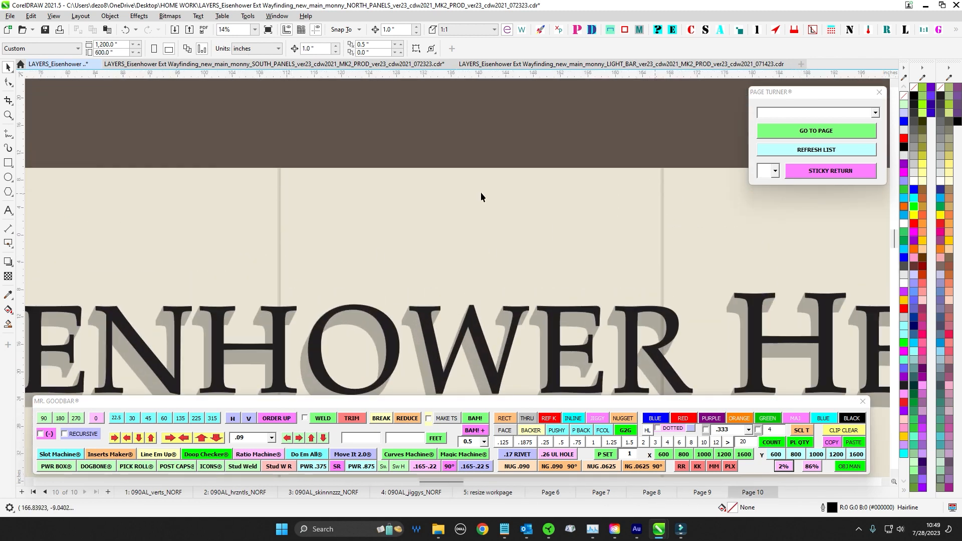
{"action": "scroll", "coordinate": [481, 193], "scroll_direction": "down", "scroll_amount": 3}
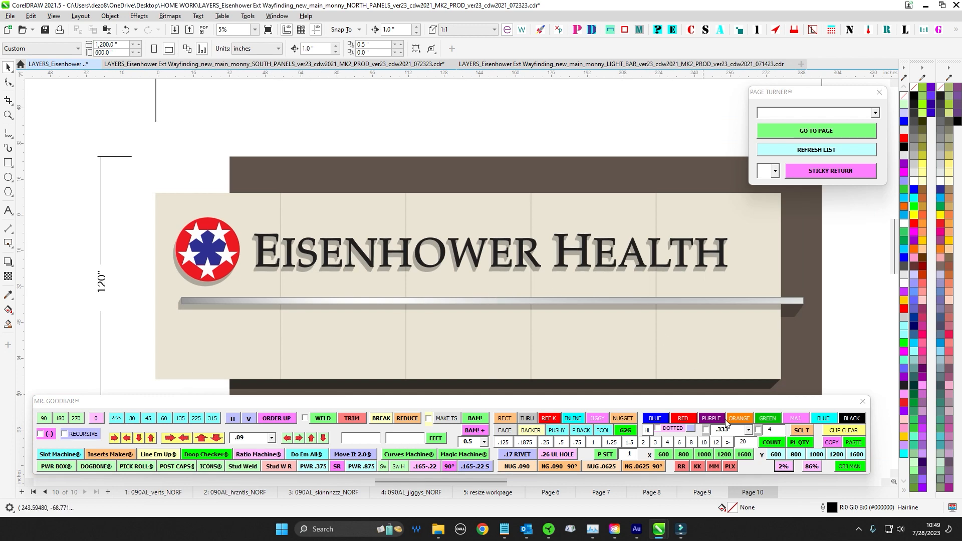
- Return to the resize workpage and select panel 5's first 5/16 STL RIVNUTS vertical together with its rivnut symbols
{"action": "left_click", "coordinate": [491, 492]}
{"action": "scroll", "coordinate": [453, 252], "scroll_direction": "down", "scroll_amount": 4}
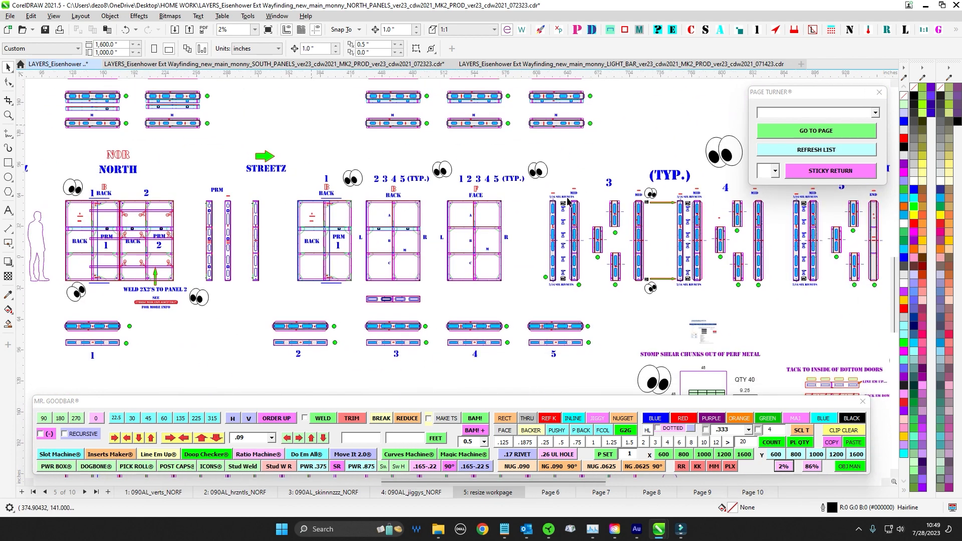
{"action": "scroll", "coordinate": [568, 200], "scroll_direction": "up", "scroll_amount": 4}
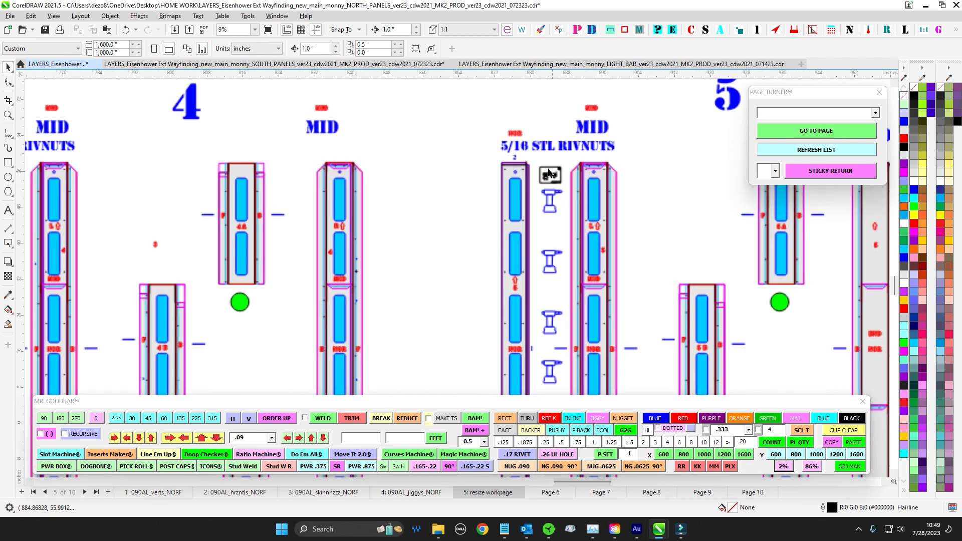
{"action": "scroll", "coordinate": [550, 173], "scroll_direction": "up", "scroll_amount": 2}
{"action": "scroll", "coordinate": [458, 154], "scroll_direction": "down", "scroll_amount": 3}
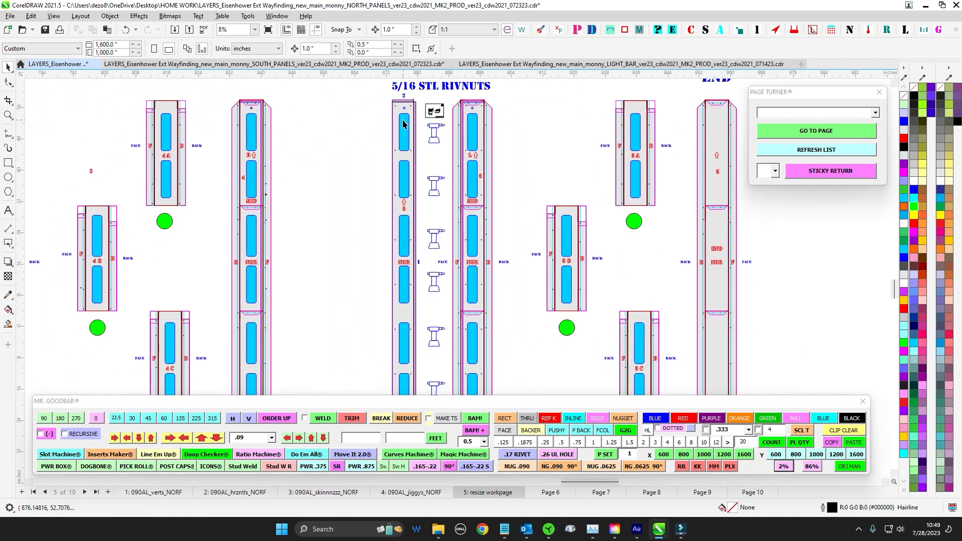
{"action": "scroll", "coordinate": [403, 123], "scroll_direction": "down", "scroll_amount": 2}
{"action": "left_click_drag", "start_coordinate": [413, 321], "coordinate": [419, 322]}
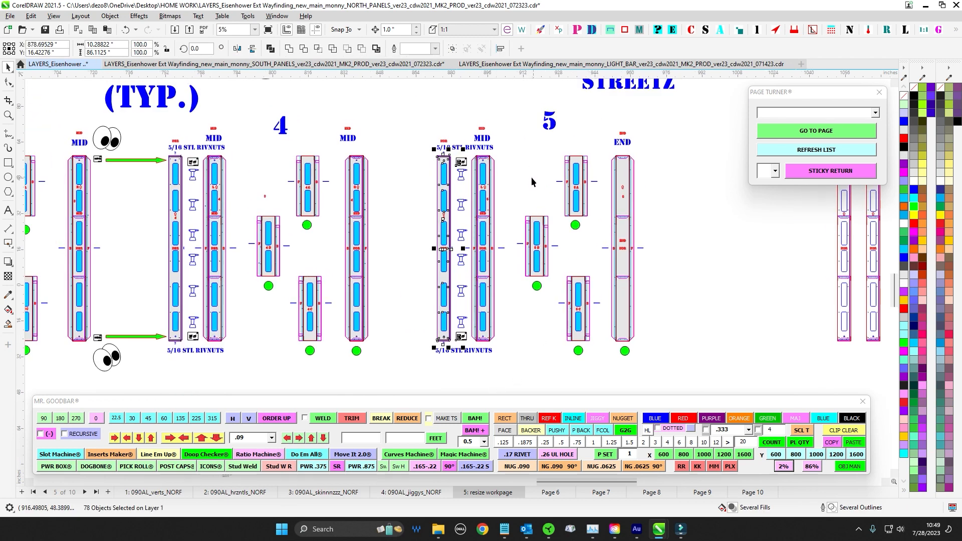
- Reselect only the first vertical of panel 5, without the rivnut symbols, and inspect it beside the MID vertical
{"action": "left_click", "coordinate": [520, 176]}
{"action": "left_click_drag", "start_coordinate": [430, 151], "coordinate": [455, 364]}
{"action": "scroll", "coordinate": [462, 162], "scroll_direction": "up", "scroll_amount": 3}
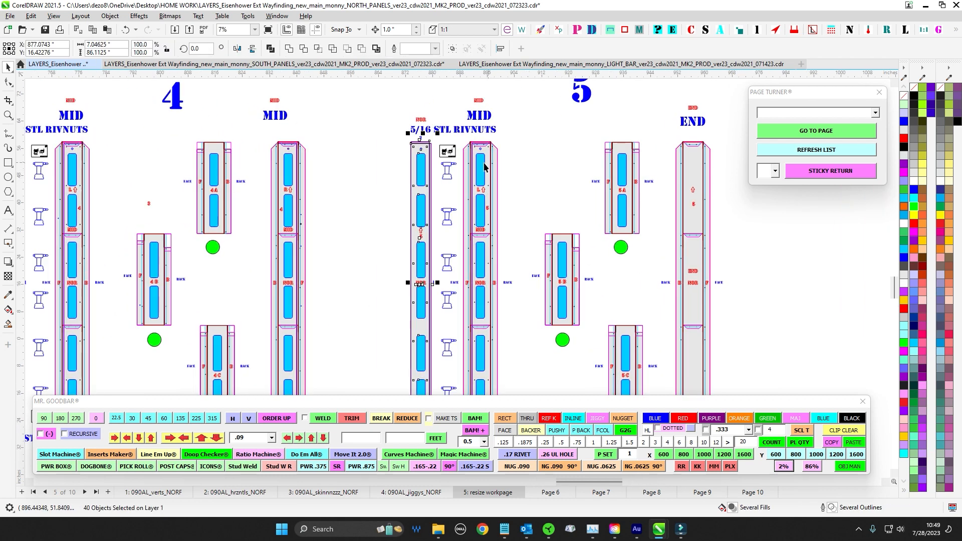
- Clear the selection and examine the top ends of panel 5's first 5/16 STL RIVNUTS vertical and its MID vertical
{"action": "scroll", "coordinate": [328, 147], "scroll_direction": "up", "scroll_amount": 4}
{"action": "left_click", "coordinate": [332, 162]}
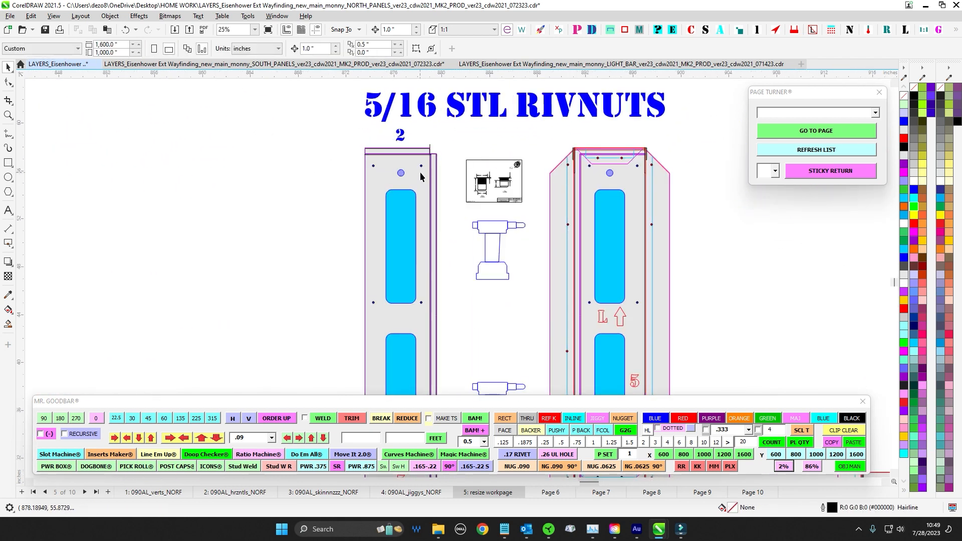
{"action": "scroll", "coordinate": [445, 179], "scroll_direction": "down", "scroll_amount": 3}
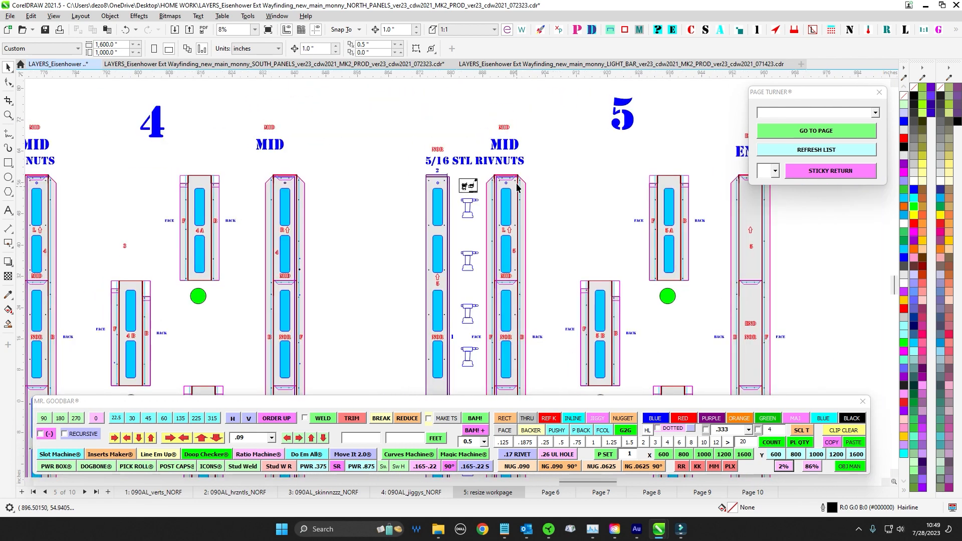
{"action": "scroll", "coordinate": [516, 177], "scroll_direction": "up", "scroll_amount": 1}
{"action": "scroll", "coordinate": [489, 186], "scroll_direction": "down", "scroll_amount": 2}
{"action": "scroll", "coordinate": [440, 218], "scroll_direction": "left", "scroll_amount": 10}
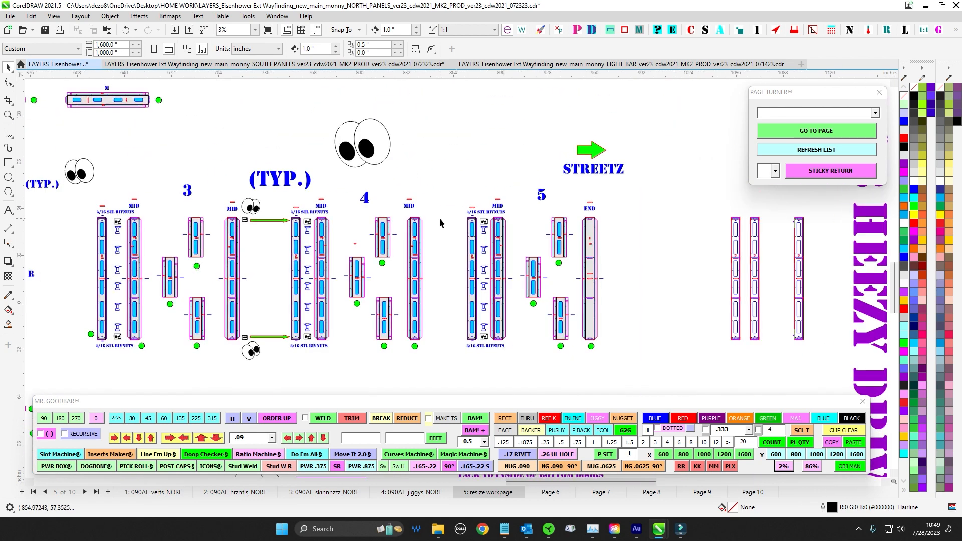
- Examine the upper corner of the typical FACE frame for panels 1 to 5 and compare it with the BACK frames
{"action": "left_click_drag", "start_coordinate": [301, 161], "coordinate": [325, 145]}
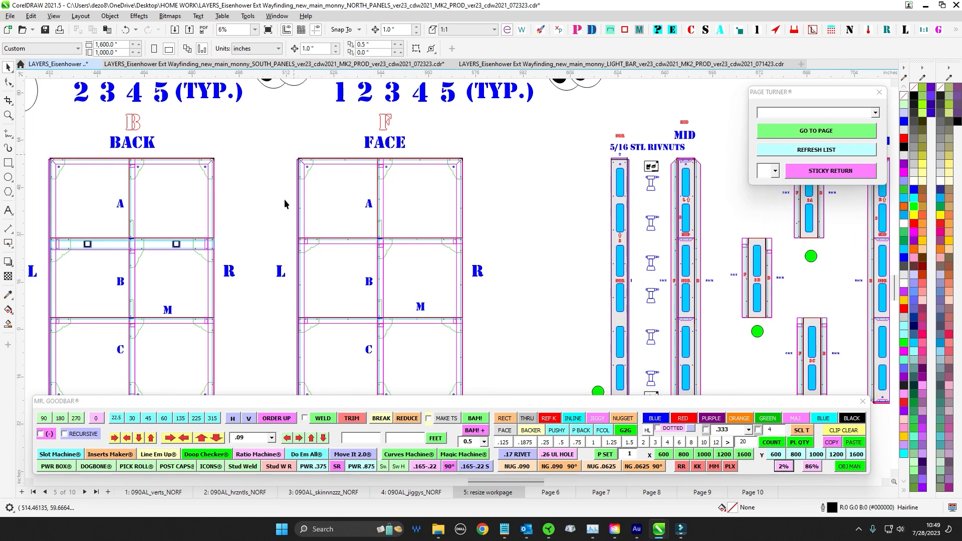
{"action": "scroll", "coordinate": [293, 176], "scroll_direction": "up", "scroll_amount": 5}
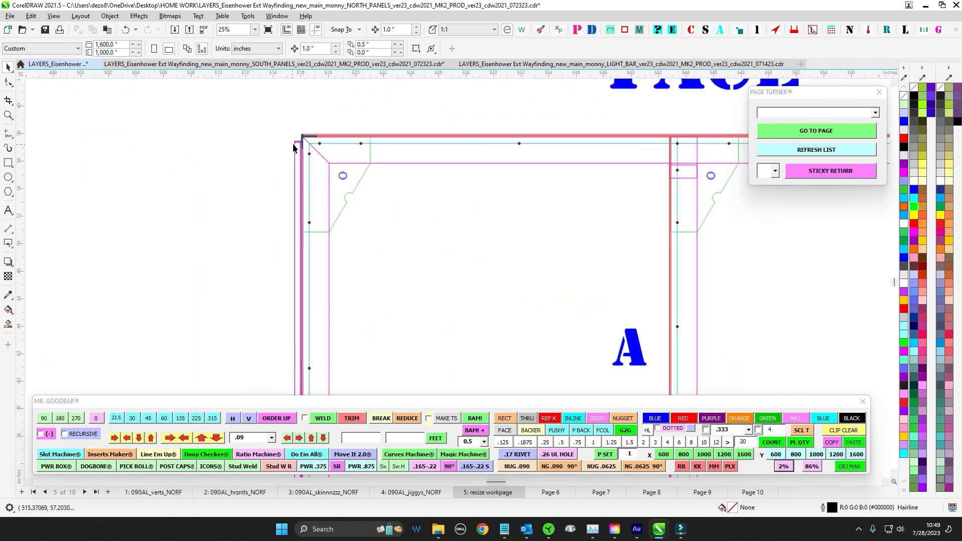
{"action": "scroll", "coordinate": [320, 199], "scroll_direction": "down", "scroll_amount": 5}
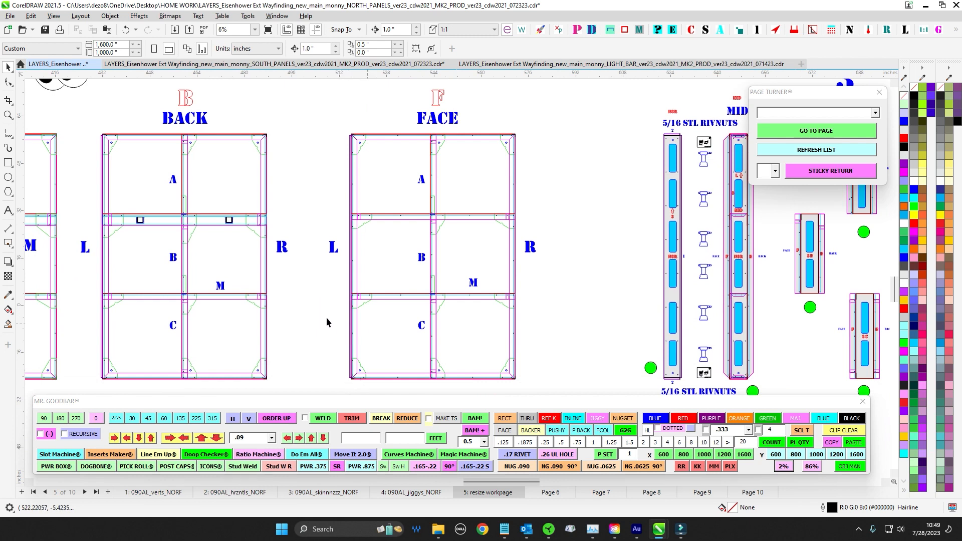
{"action": "left_click_drag", "start_coordinate": [113, 186], "coordinate": [287, 180]}
{"action": "scroll", "coordinate": [316, 226], "scroll_direction": "down", "scroll_amount": 1}
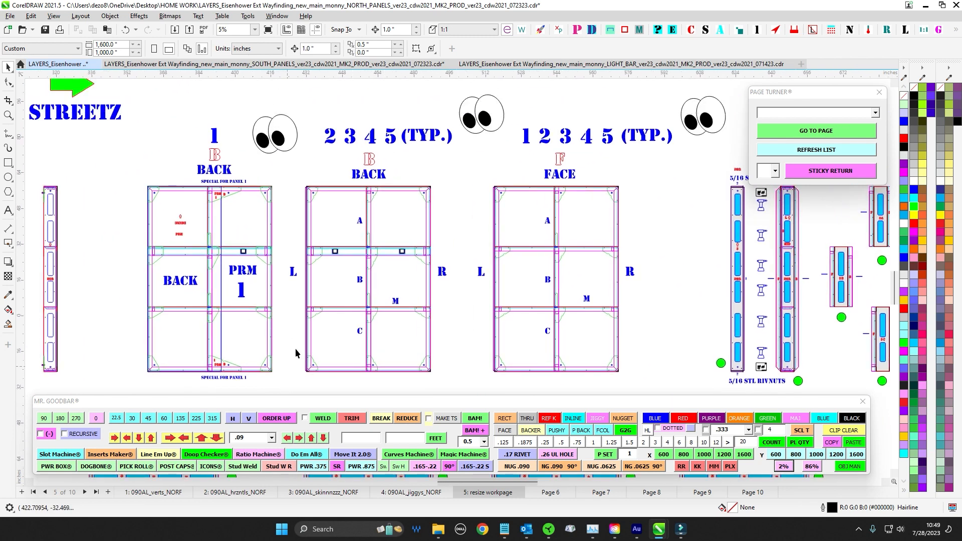
- Select the special panel 1 BACK frame in the NORTH layout, then deselect it
{"action": "left_click_drag", "start_coordinate": [188, 178], "coordinate": [375, 179]}
{"action": "scroll", "coordinate": [258, 222], "scroll_direction": "down", "scroll_amount": 1}
{"action": "left_click_drag", "start_coordinate": [258, 221], "coordinate": [517, 244]}
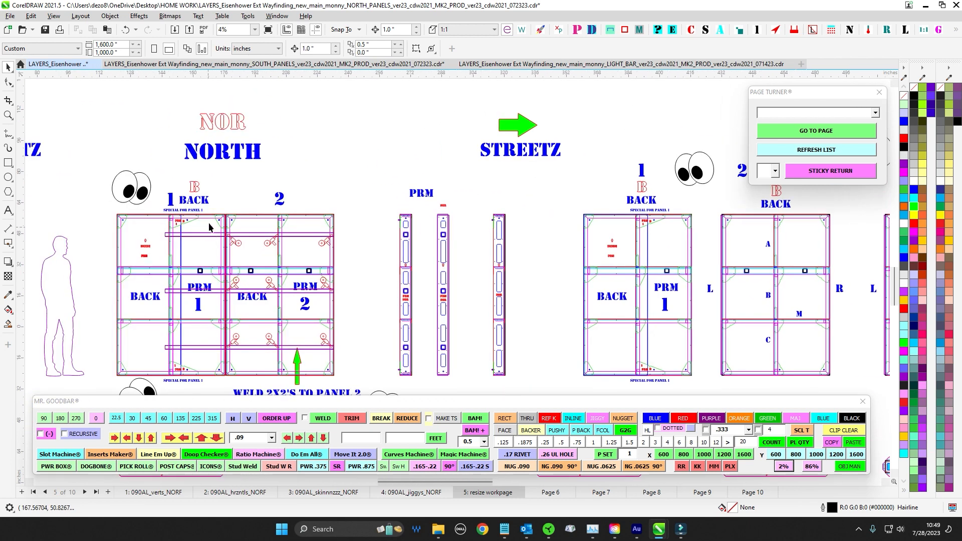
{"action": "left_click_drag", "start_coordinate": [115, 178], "coordinate": [220, 168]}
{"action": "scroll", "coordinate": [225, 189], "scroll_direction": "up", "scroll_amount": 1}
{"action": "scroll", "coordinate": [207, 183], "scroll_direction": "down", "scroll_amount": 1}
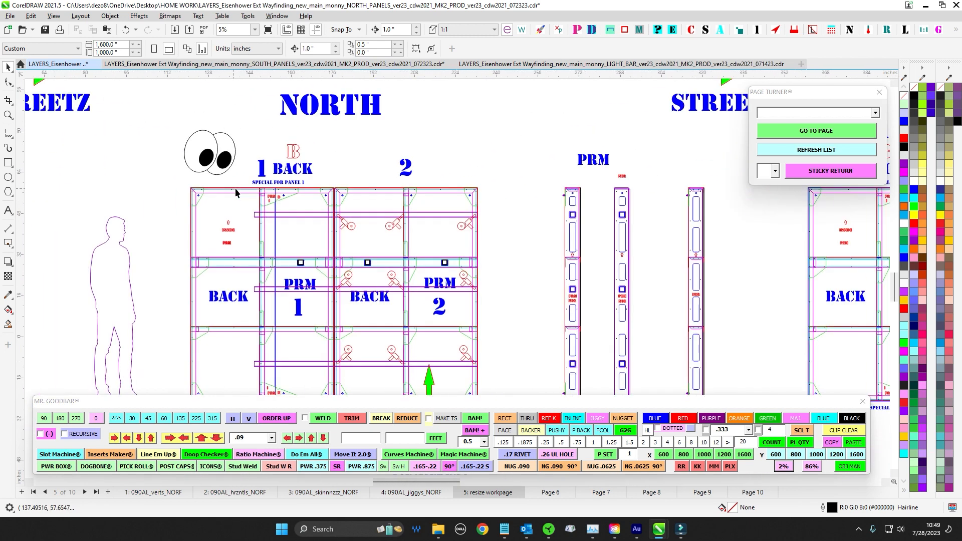
{"action": "scroll", "coordinate": [187, 188], "scroll_direction": "down", "scroll_amount": 1}
{"action": "left_click", "coordinate": [235, 220]}
{"action": "scroll", "coordinate": [236, 220], "scroll_direction": "down", "scroll_amount": 2}
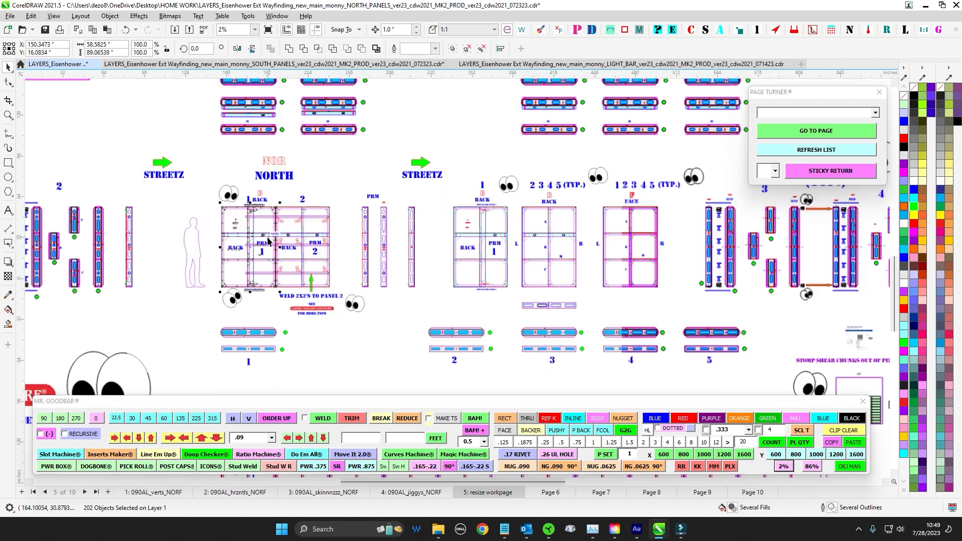
{"action": "left_click", "coordinate": [185, 194]}
{"action": "scroll", "coordinate": [184, 194], "scroll_direction": "up", "scroll_amount": 1}
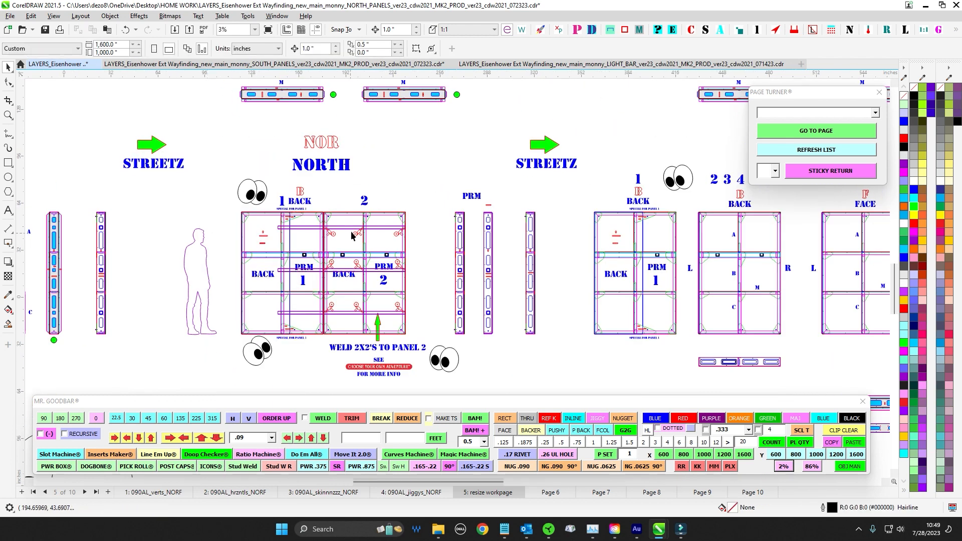
- Examine panel 3's first 5/16 STL RIVNUTS vertical and its MID vertical beside the typical FACE frame
{"action": "left_click_drag", "start_coordinate": [550, 307], "coordinate": [355, 213]}
{"action": "scroll", "coordinate": [457, 268], "scroll_direction": "down", "scroll_amount": 1}
{"action": "left_click_drag", "start_coordinate": [532, 264], "coordinate": [428, 287]}
{"action": "scroll", "coordinate": [467, 210], "scroll_direction": "up", "scroll_amount": 2}
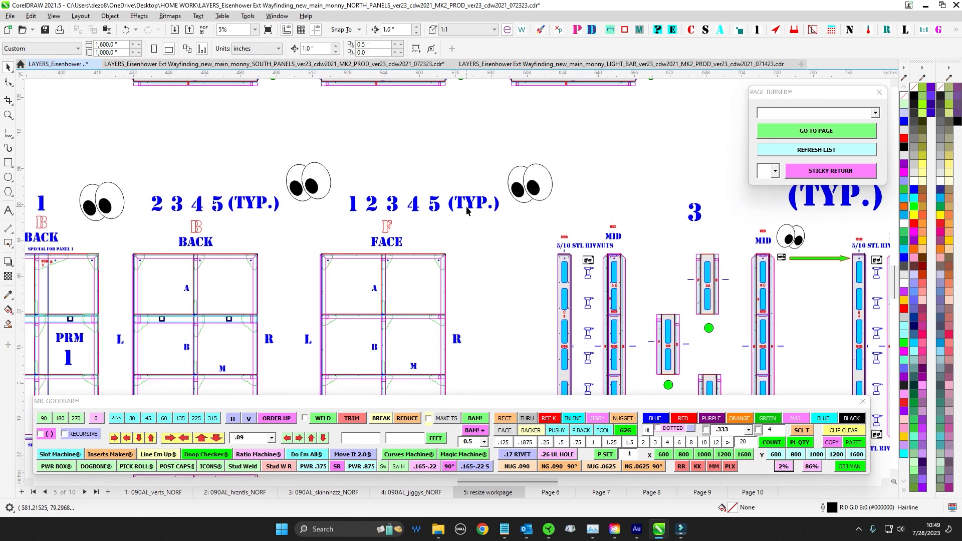
{"action": "left_click_drag", "start_coordinate": [451, 251], "coordinate": [368, 188]}
{"action": "scroll", "coordinate": [508, 219], "scroll_direction": "up", "scroll_amount": 1}
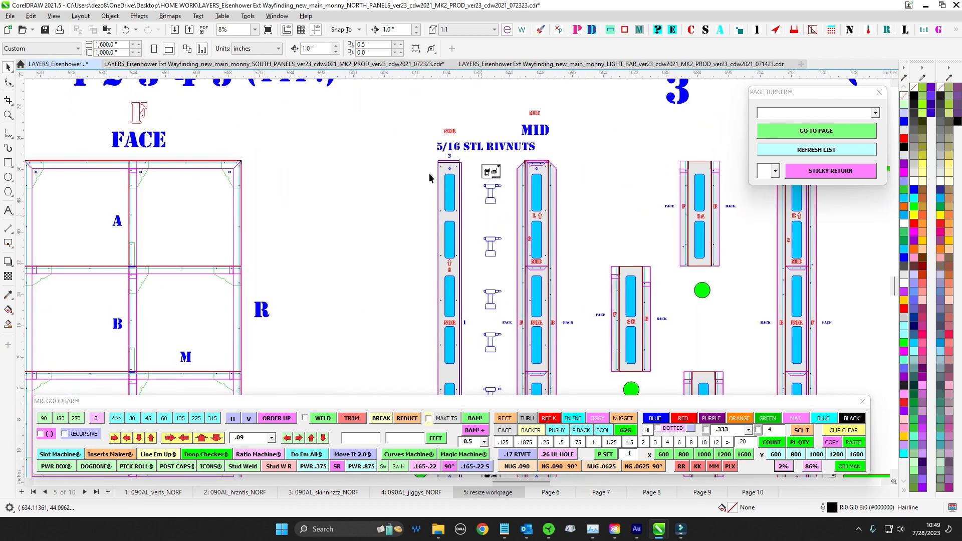
{"action": "scroll", "coordinate": [473, 225], "scroll_direction": "up", "scroll_amount": 1}
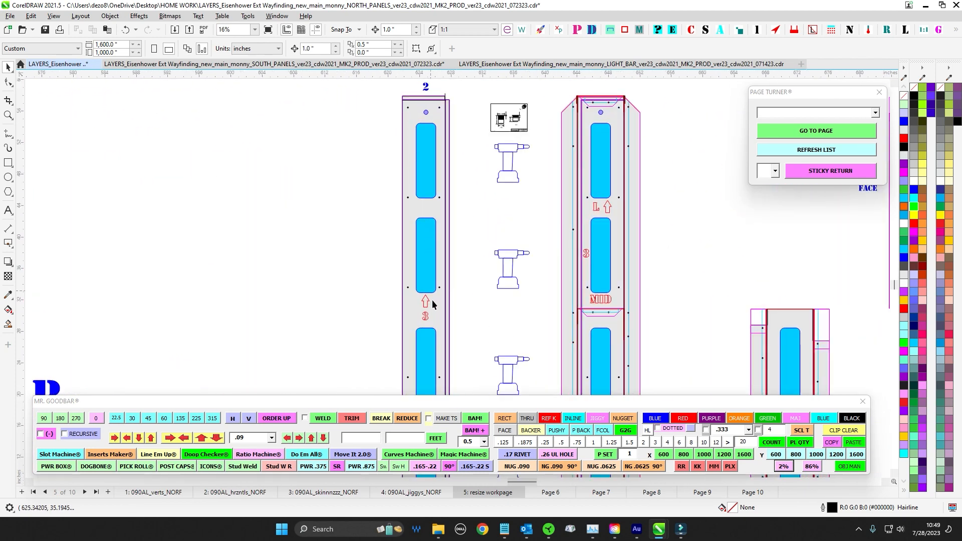
{"action": "scroll", "coordinate": [431, 300], "scroll_direction": "down", "scroll_amount": 3}
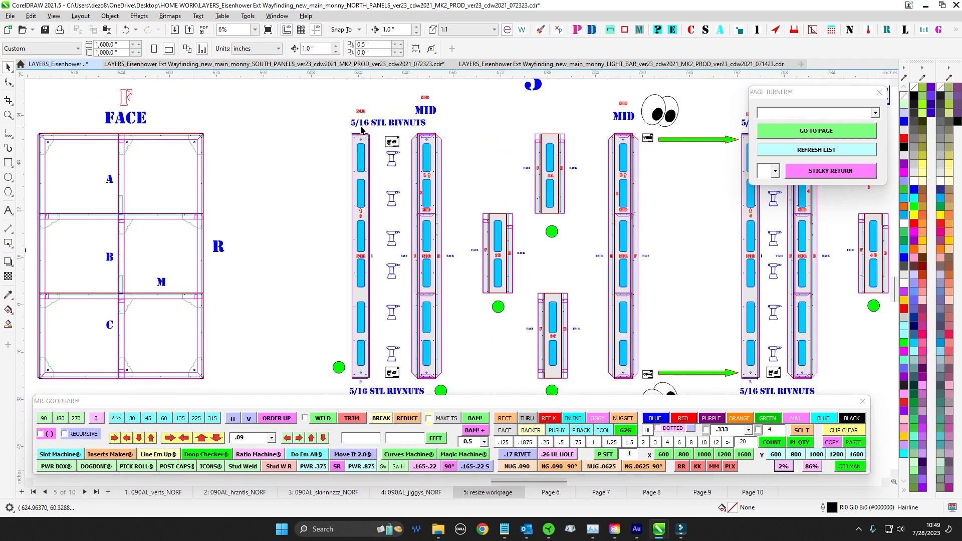
{"action": "left_click_drag", "start_coordinate": [386, 306], "coordinate": [384, 313]}
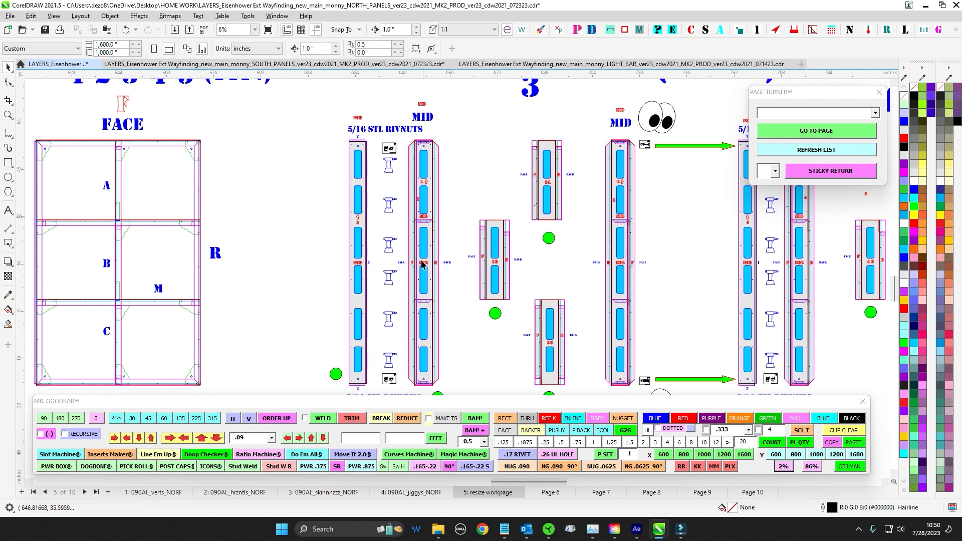
- Select the square tube and its cutout above the PRM 2 label in the NORTH panel 2 frame, then deselect them
{"action": "scroll", "coordinate": [420, 337], "scroll_direction": "down", "scroll_amount": 2}
{"action": "scroll", "coordinate": [425, 281], "scroll_direction": "up", "scroll_amount": 1}
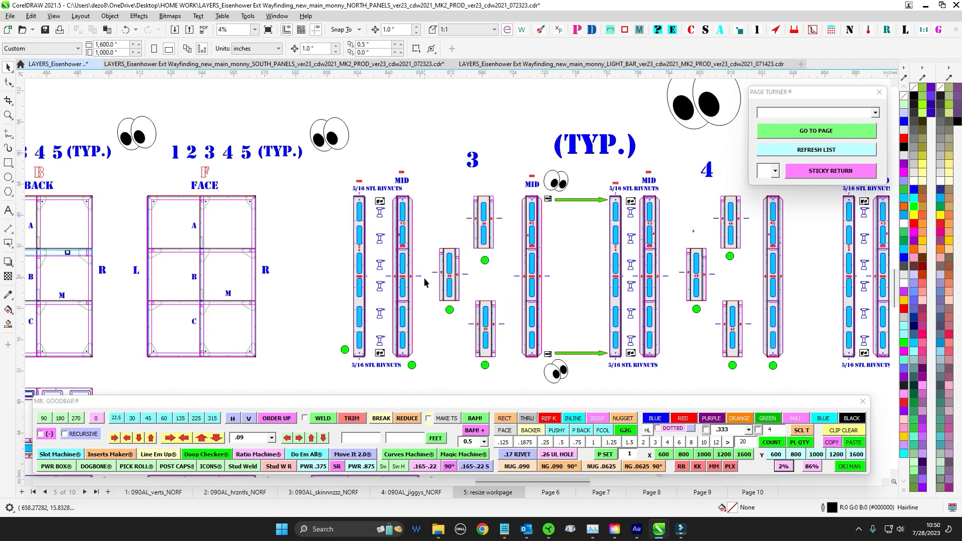
{"action": "scroll", "coordinate": [437, 237], "scroll_direction": "down", "scroll_amount": 3}
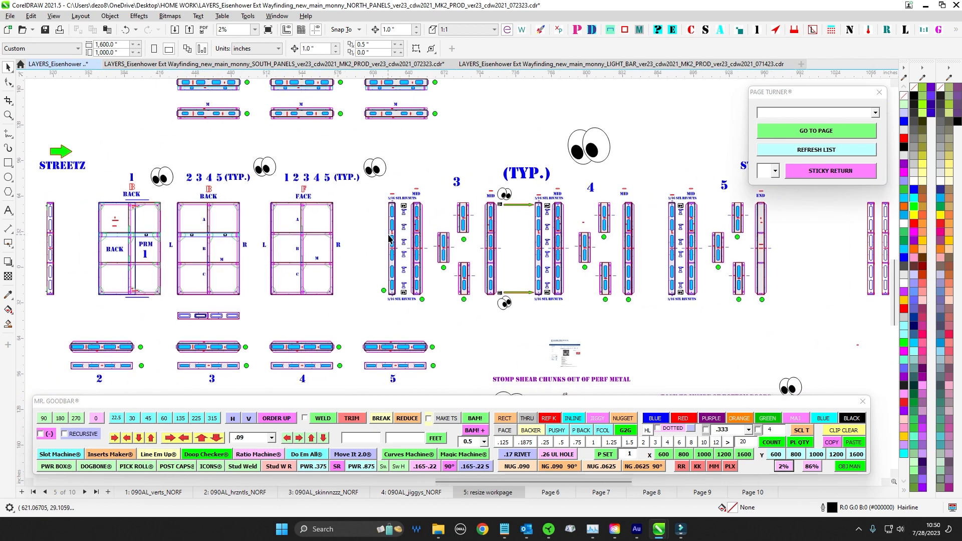
{"action": "scroll", "coordinate": [390, 242], "scroll_direction": "down", "scroll_amount": 2}
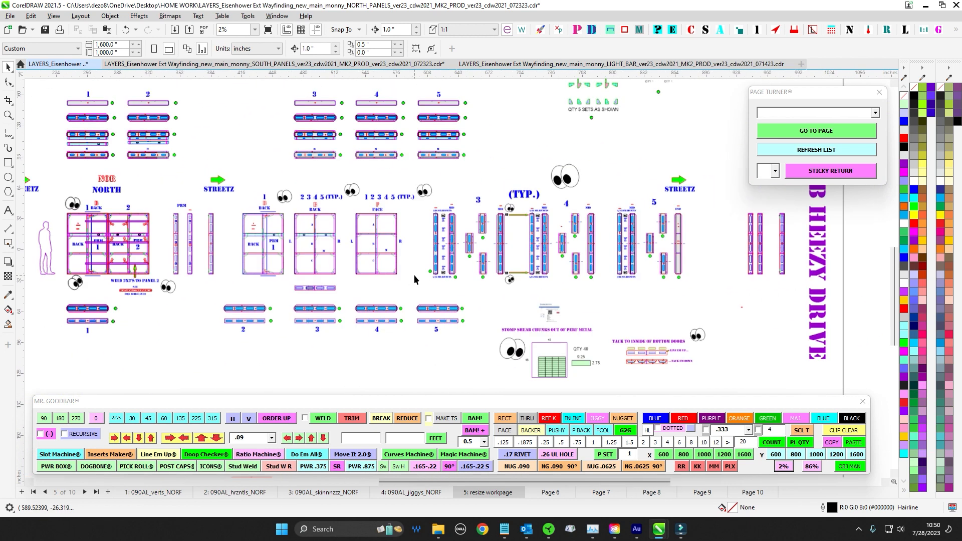
{"action": "left_click_drag", "start_coordinate": [462, 280], "coordinate": [519, 282]}
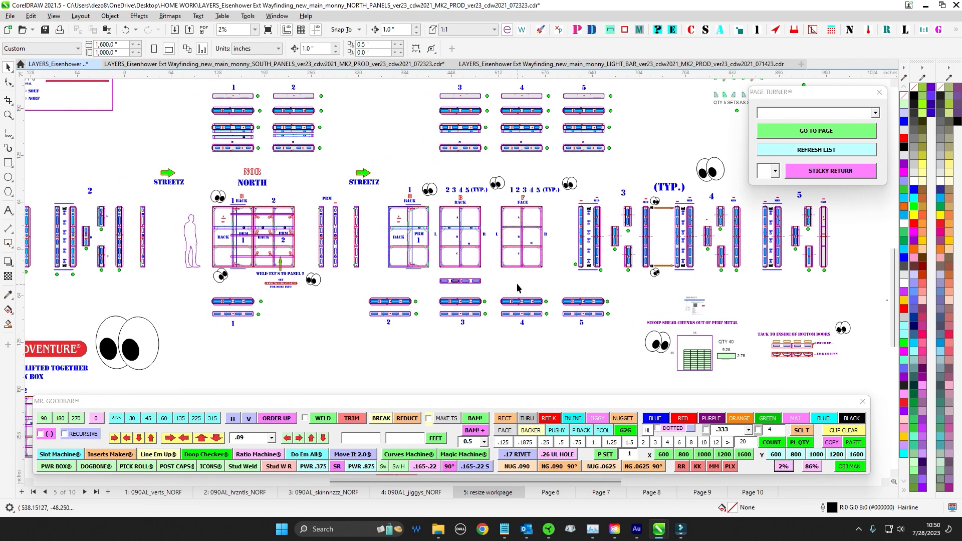
{"action": "scroll", "coordinate": [287, 225], "scroll_direction": "up", "scroll_amount": 5}
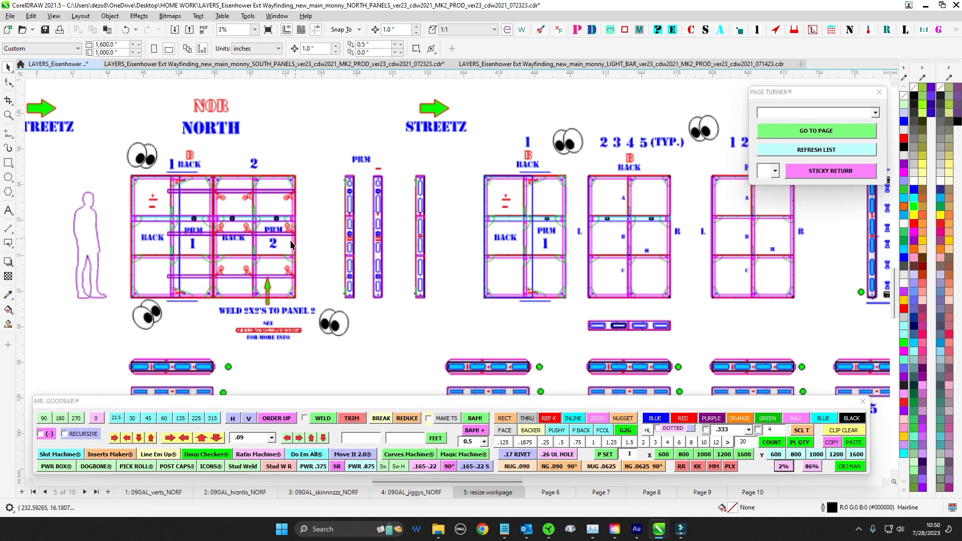
{"action": "scroll", "coordinate": [287, 225], "scroll_direction": "up", "scroll_amount": 1}
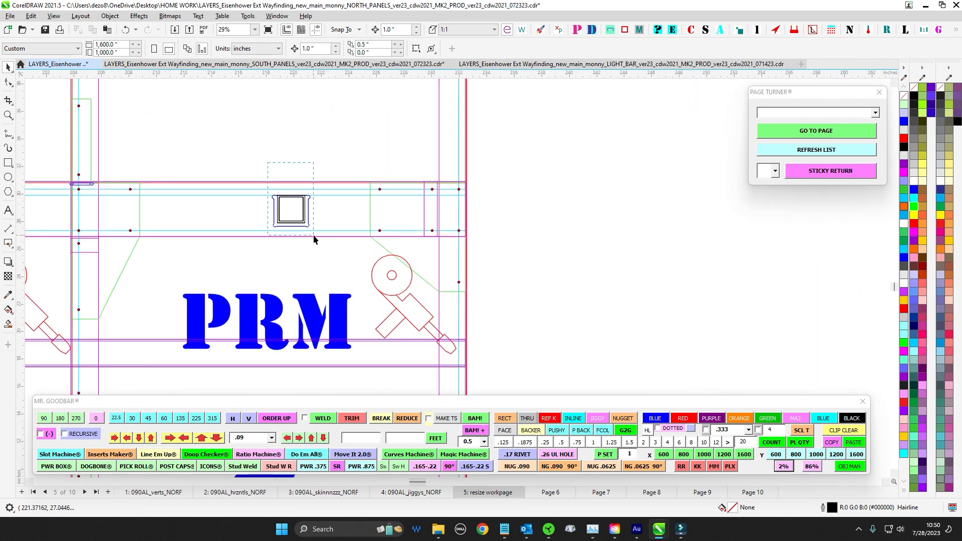
{"action": "left_click_drag", "start_coordinate": [313, 234], "coordinate": [314, 235]}
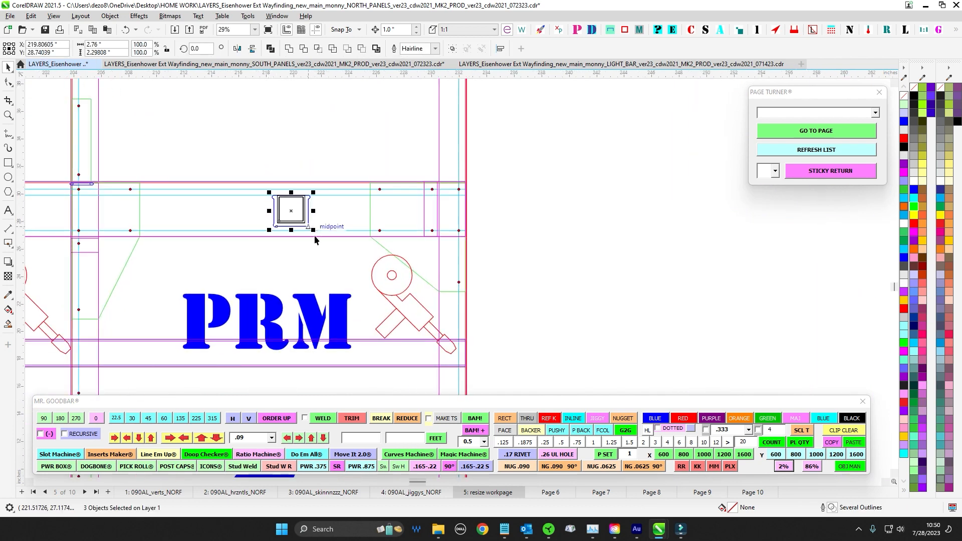
{"action": "left_click", "coordinate": [314, 251]}
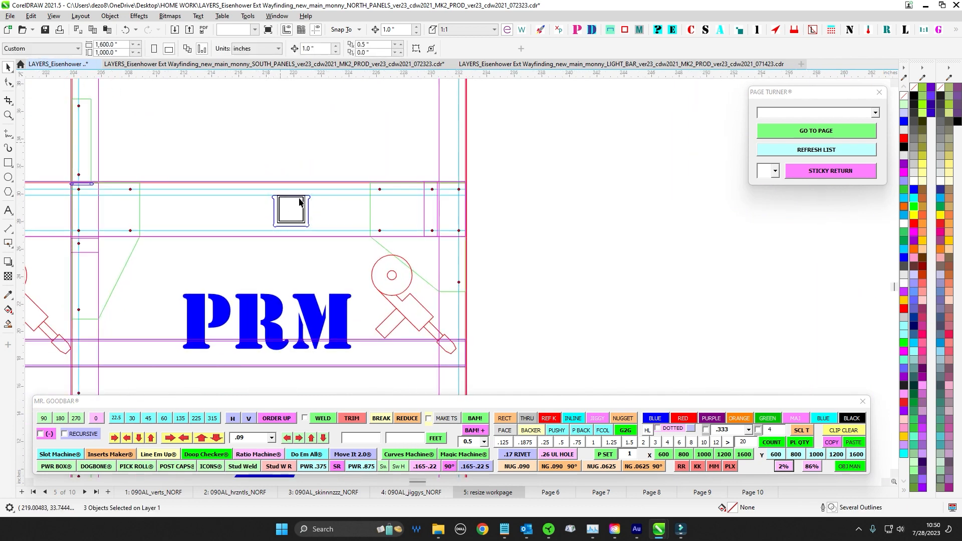
- Reselect the panel 2 square tube and its cutout for a closer inspection, then clear the selection
{"action": "scroll", "coordinate": [304, 204], "scroll_direction": "up", "scroll_amount": 1}
{"action": "left_click_drag", "start_coordinate": [366, 273], "coordinate": [368, 275]}
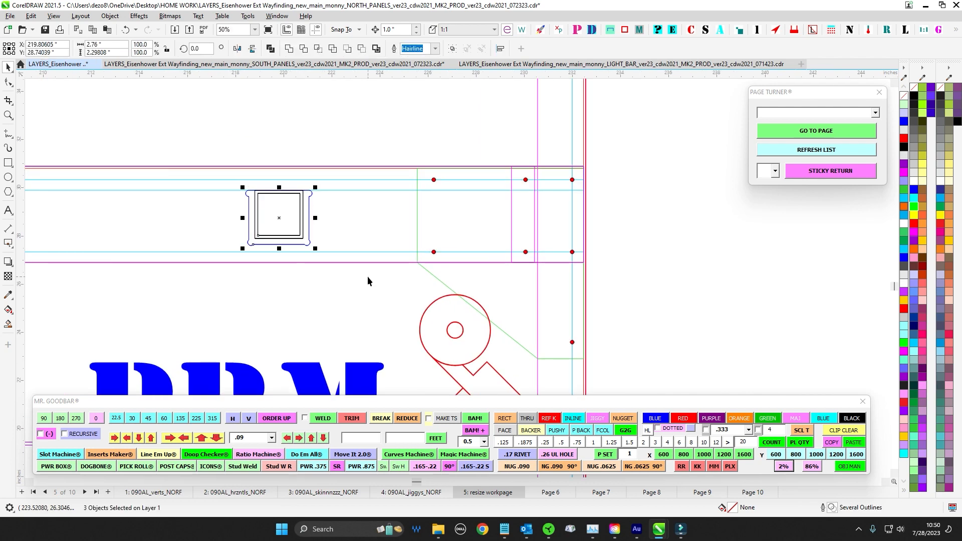
{"action": "scroll", "coordinate": [333, 198], "scroll_direction": "up", "scroll_amount": 1}
{"action": "left_click", "coordinate": [309, 208]}
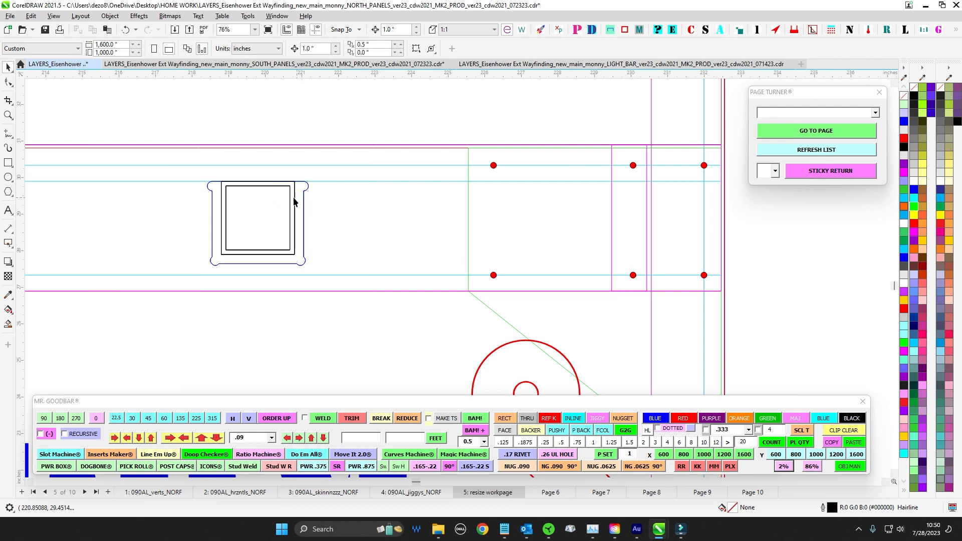
- Review the NORTH layout, the horizontals for panels 1 to 5 and the CHOOSE YOUR OWN ADVENTURE assembly notes
{"action": "scroll", "coordinate": [294, 199], "scroll_direction": "down", "scroll_amount": 5}
{"action": "scroll", "coordinate": [385, 282], "scroll_direction": "down", "scroll_amount": 2}
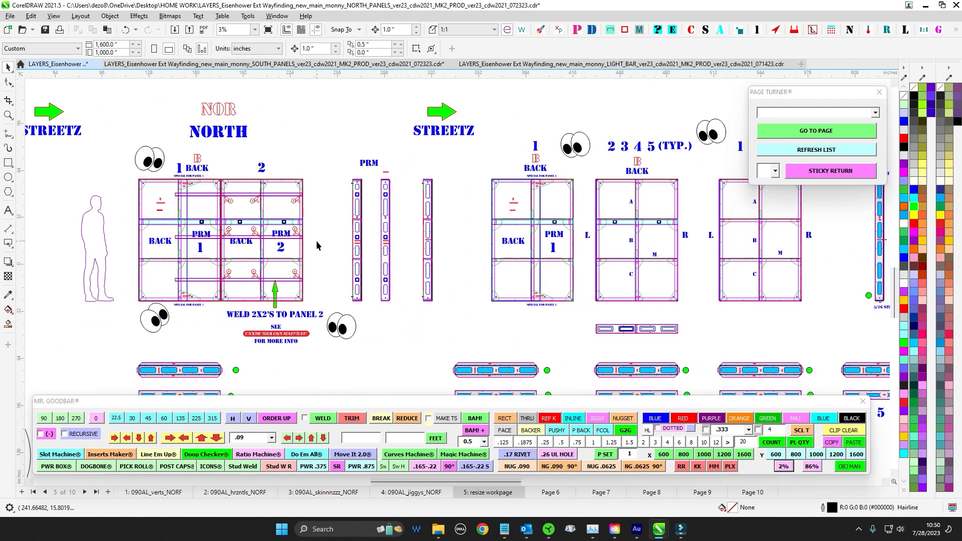
{"action": "scroll", "coordinate": [299, 254], "scroll_direction": "down", "scroll_amount": 2}
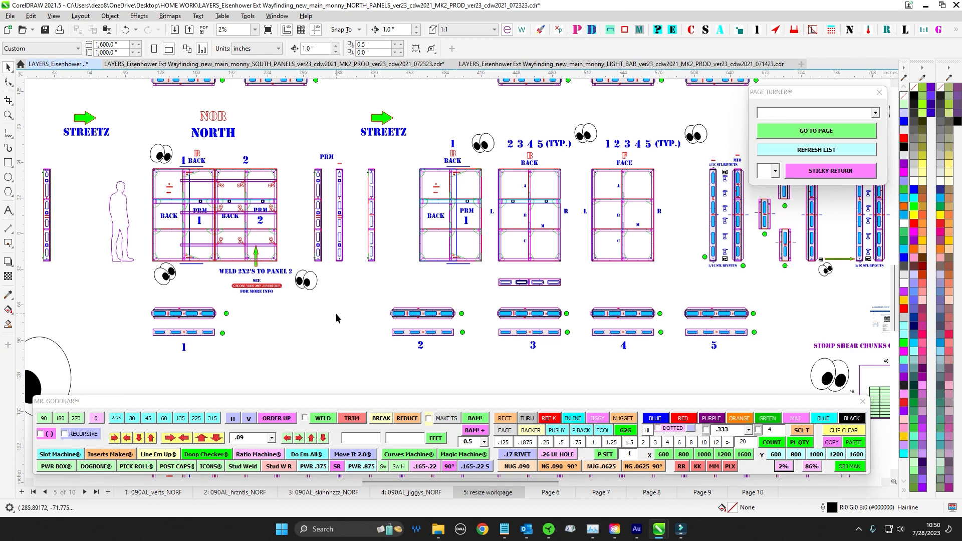
{"action": "left_click_drag", "start_coordinate": [335, 314], "coordinate": [392, 315]}
{"action": "scroll", "coordinate": [341, 331], "scroll_direction": "down", "scroll_amount": 1}
{"action": "scroll", "coordinate": [392, 315], "scroll_direction": "up", "scroll_amount": 1}
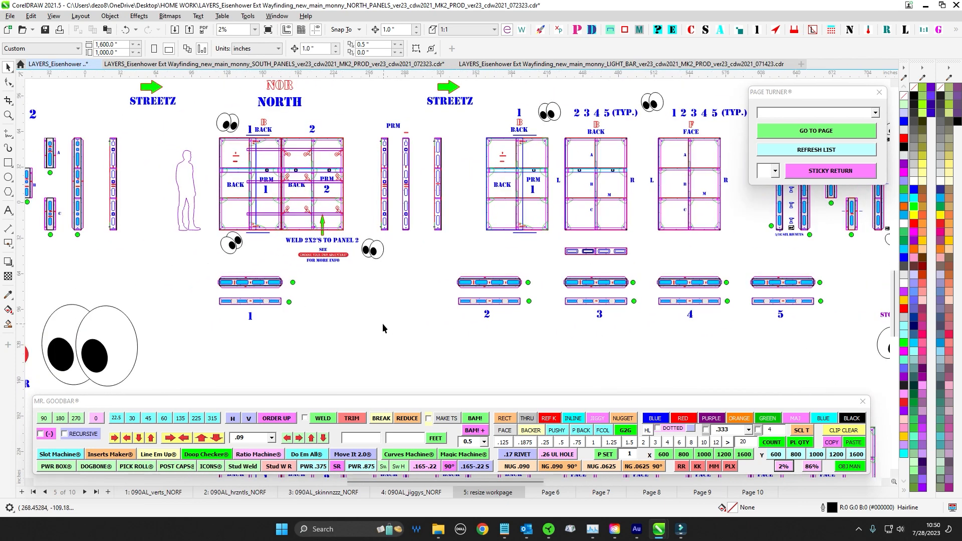
{"action": "scroll", "coordinate": [382, 323], "scroll_direction": "down", "scroll_amount": 1}
{"action": "left_click_drag", "start_coordinate": [320, 344], "coordinate": [491, 287]}
{"action": "left_click_drag", "start_coordinate": [449, 327], "coordinate": [414, 237]}
{"action": "left_click_drag", "start_coordinate": [361, 272], "coordinate": [381, 285]}
{"action": "scroll", "coordinate": [367, 283], "scroll_direction": "down", "scroll_amount": 1}
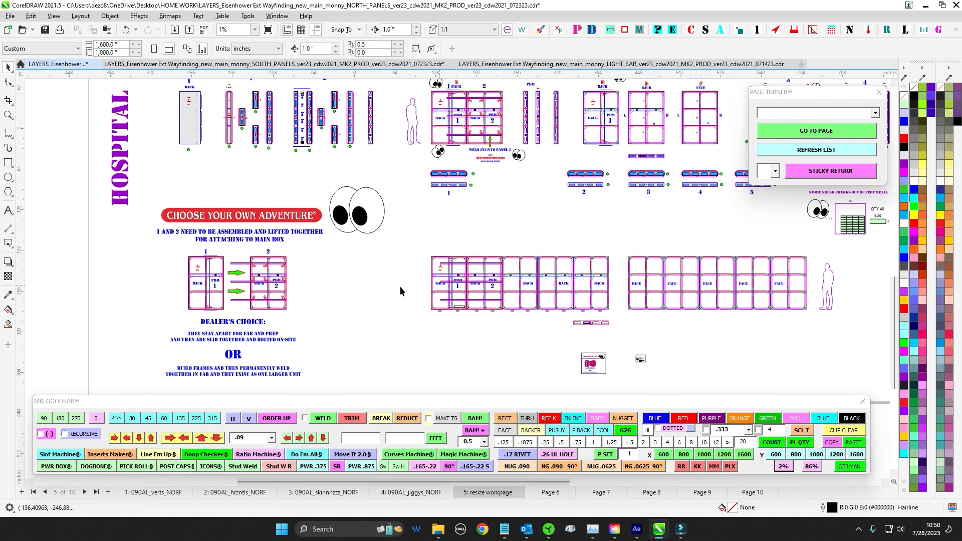
- Select the CHOOSE YOUR OWN ADVENTURE assembly notes with their panel 1 and 2 frames, then select only the red title
{"action": "scroll", "coordinate": [234, 200], "scroll_direction": "up", "scroll_amount": 1}
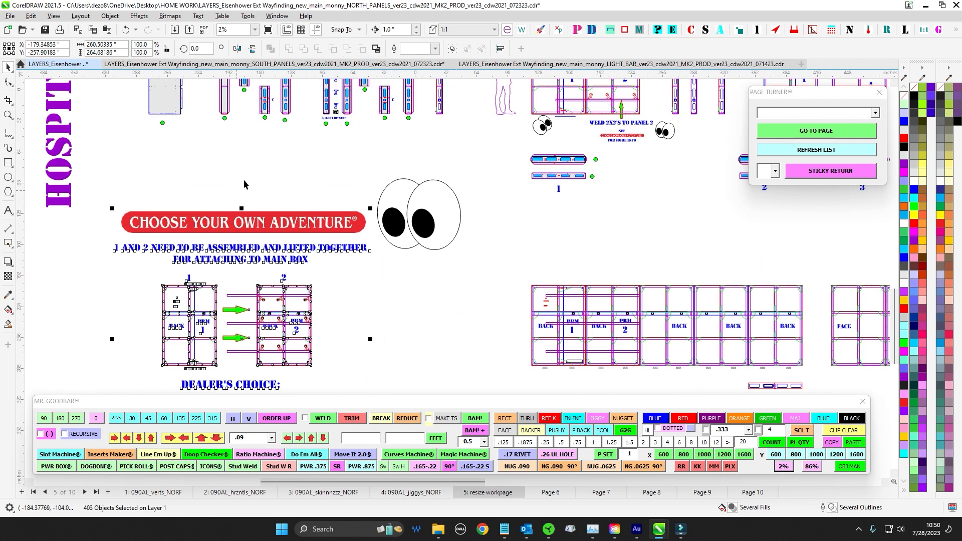
{"action": "left_click_drag", "start_coordinate": [395, 250], "coordinate": [393, 242]}
{"action": "left_click_drag", "start_coordinate": [409, 278], "coordinate": [588, 300]}
{"action": "scroll", "coordinate": [499, 267], "scroll_direction": "up", "scroll_amount": 1}
{"action": "scroll", "coordinate": [539, 299], "scroll_direction": "up", "scroll_amount": 1}
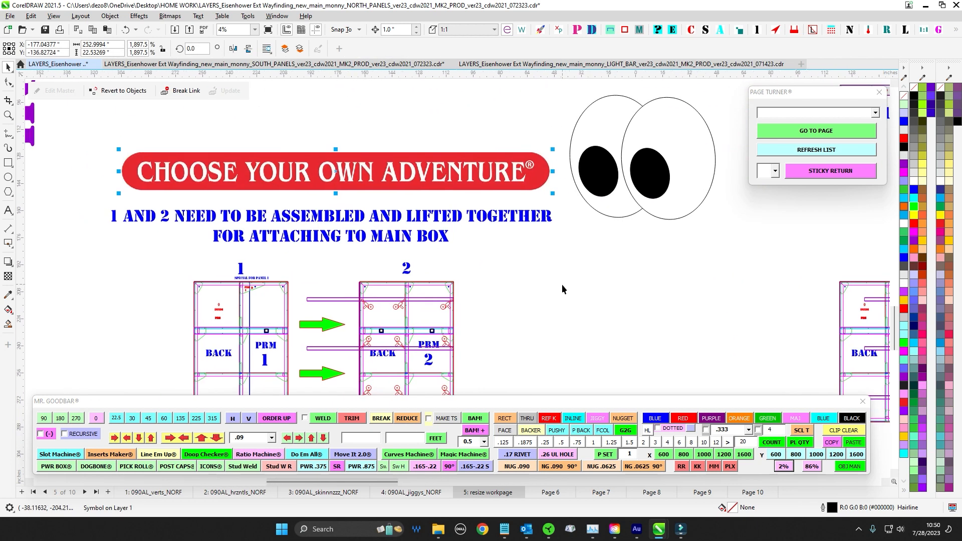
- Clear the title selection and select the upper blue vertical strip inside panel 1's BACK frame in the assembly diagram
{"action": "scroll", "coordinate": [556, 269], "scroll_direction": "down", "scroll_amount": 1}
{"action": "left_click_drag", "start_coordinate": [556, 269], "coordinate": [578, 254]}
{"action": "scroll", "coordinate": [566, 251], "scroll_direction": "down", "scroll_amount": 1}
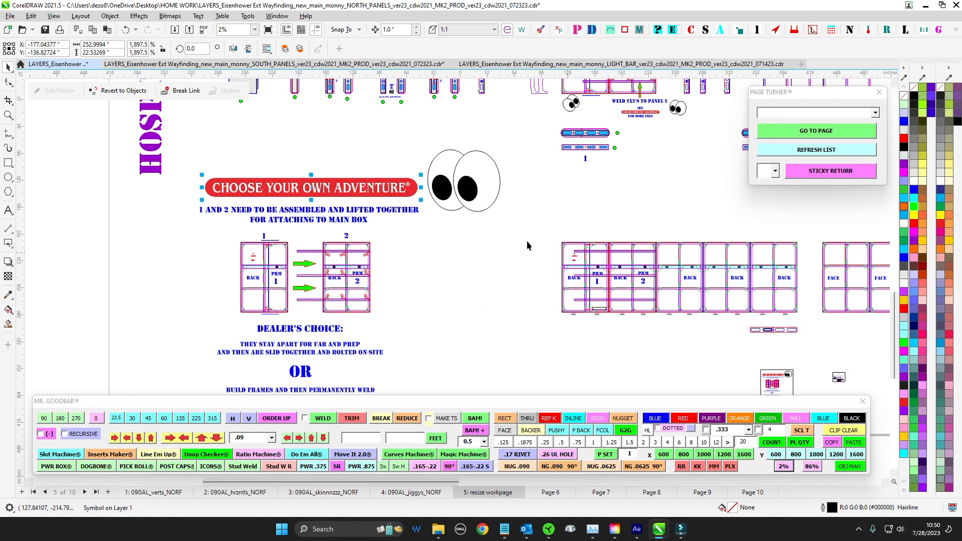
{"action": "scroll", "coordinate": [260, 281], "scroll_direction": "up", "scroll_amount": 3}
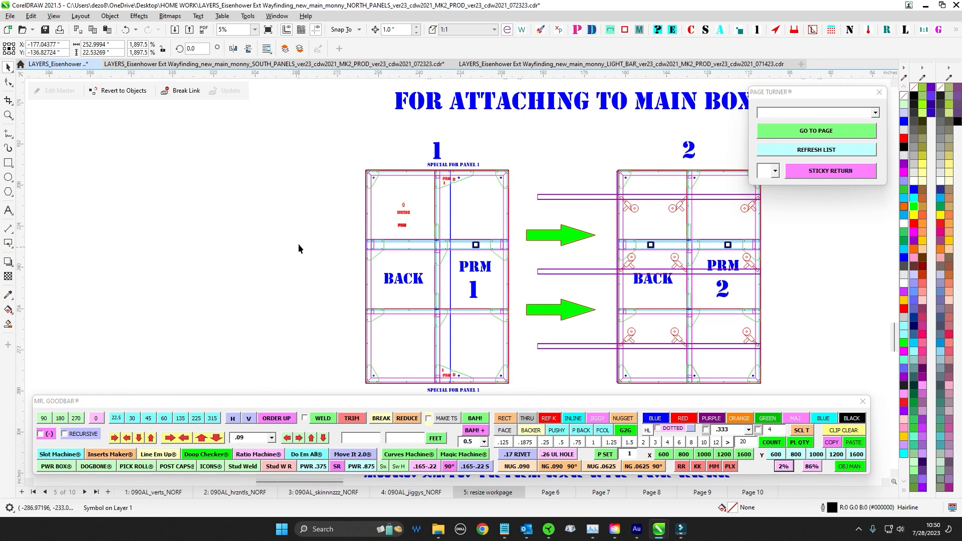
{"action": "scroll", "coordinate": [349, 183], "scroll_direction": "up", "scroll_amount": 2}
{"action": "key", "text": "Escape"}
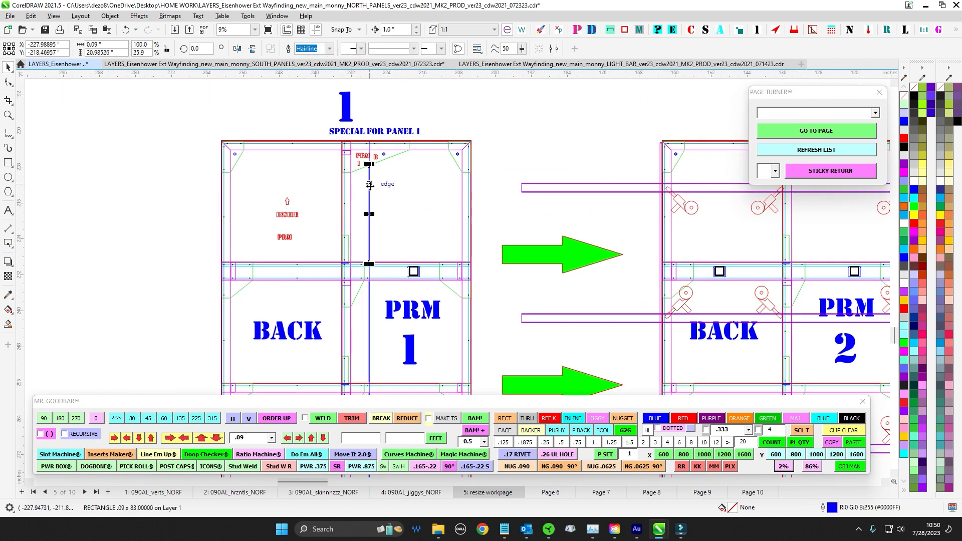
- Select the PRM side of panel 1's frame, beyond the blue vertical strip, in the assembly diagram
{"action": "scroll", "coordinate": [369, 189], "scroll_direction": "down", "scroll_amount": 2}
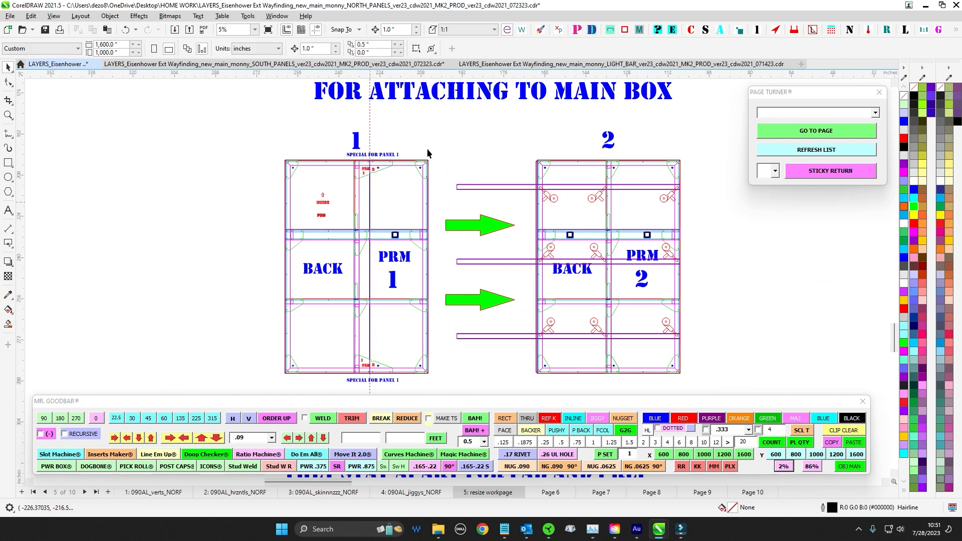
{"action": "scroll", "coordinate": [386, 133], "scroll_direction": "up", "scroll_amount": 1}
{"action": "left_click_drag", "start_coordinate": [325, 129], "coordinate": [305, 330]}
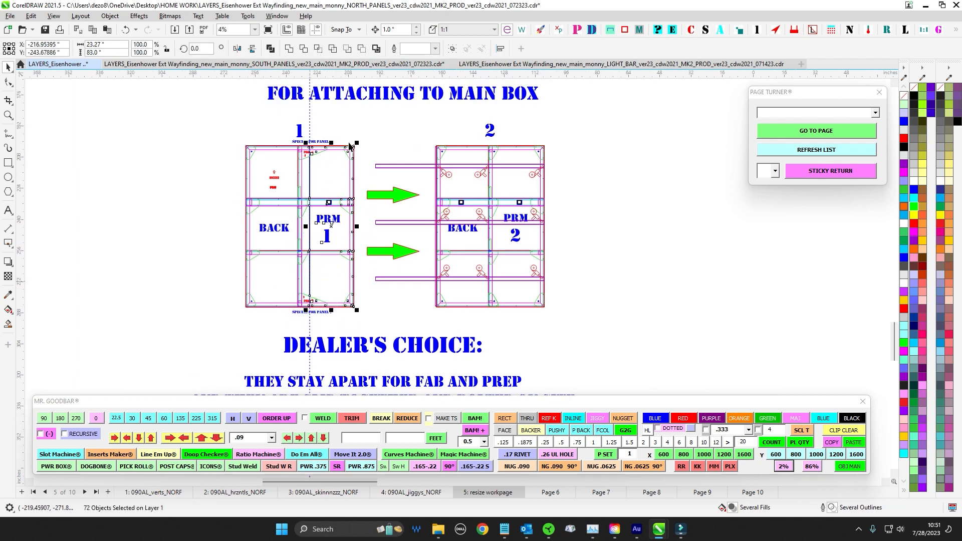
- Examine where panel 1's PRM section overlaps the main box in the full NORTH elevation with the Eisenhower Health lettering
{"action": "scroll", "coordinate": [334, 272], "scroll_direction": "down", "scroll_amount": 3}
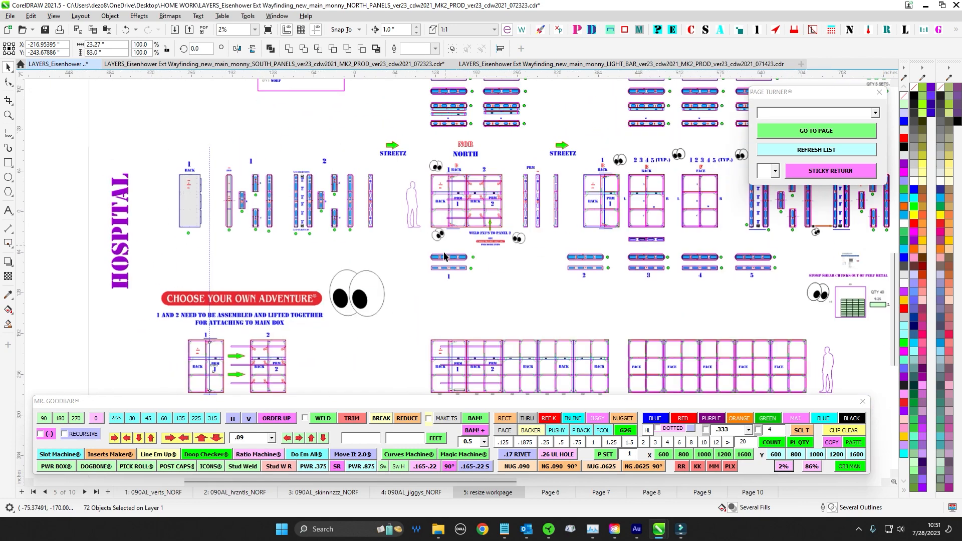
{"action": "left_click_drag", "start_coordinate": [446, 246], "coordinate": [428, 322]}
{"action": "scroll", "coordinate": [452, 217], "scroll_direction": "up", "scroll_amount": 5}
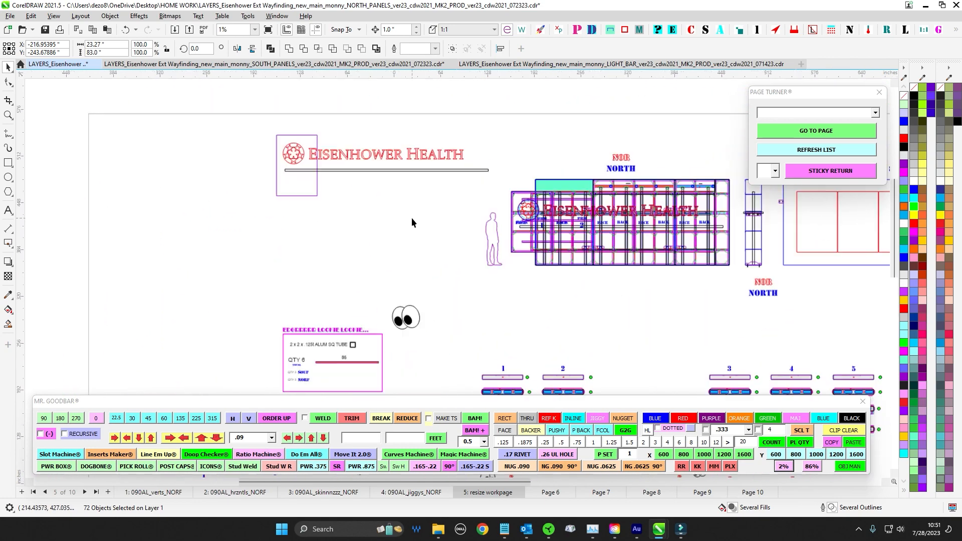
{"action": "scroll", "coordinate": [333, 149], "scroll_direction": "up", "scroll_amount": 3}
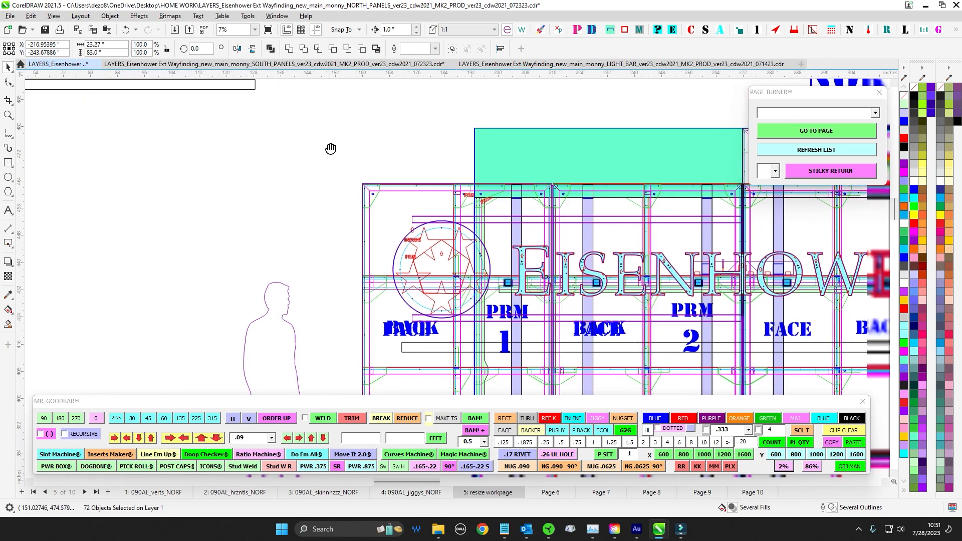
{"action": "scroll", "coordinate": [319, 108], "scroll_direction": "down", "scroll_amount": 3}
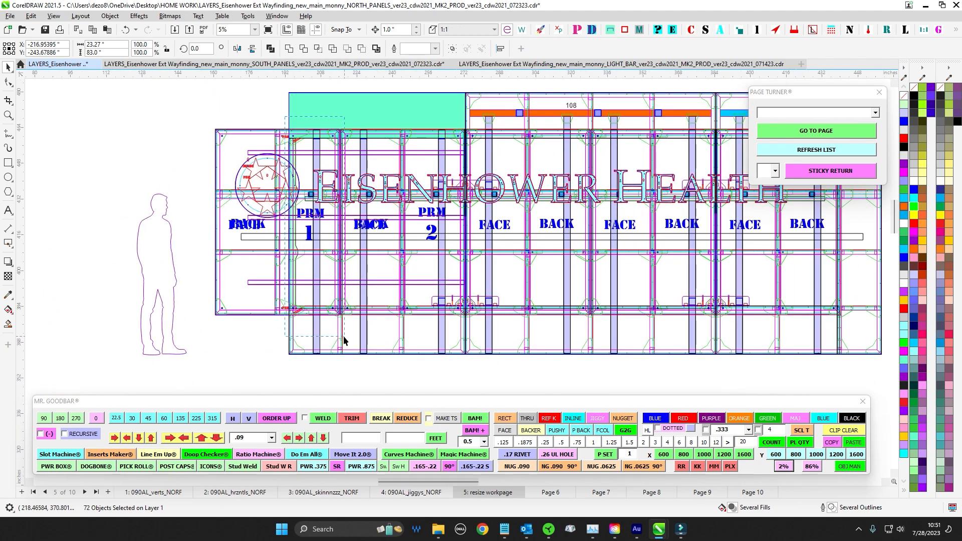
{"action": "key", "text": "Tab"}
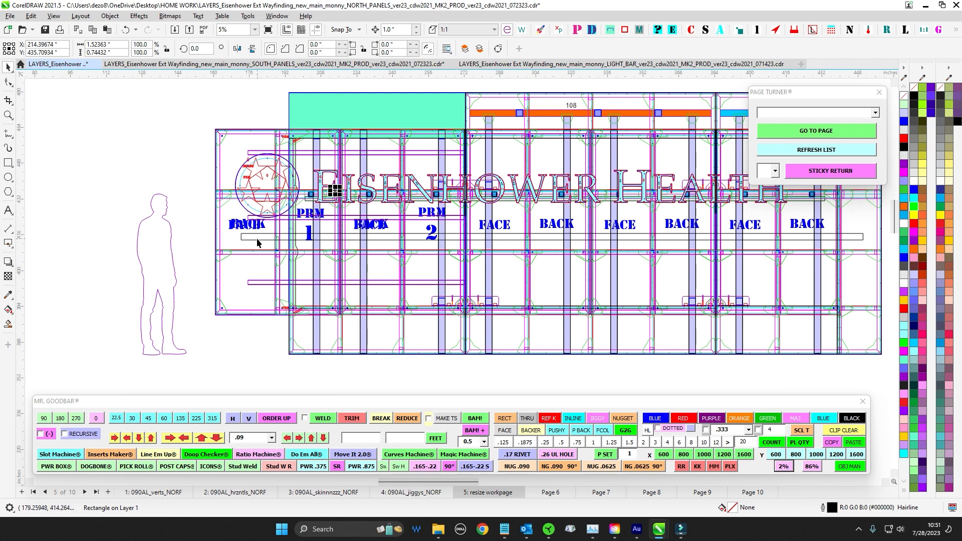
- Select panel 2's frame with its protruding tubes in the CHOOSE YOUR OWN ADVENTURE diagram, then clear the selection
{"action": "scroll", "coordinate": [315, 142], "scroll_direction": "down", "scroll_amount": 8}
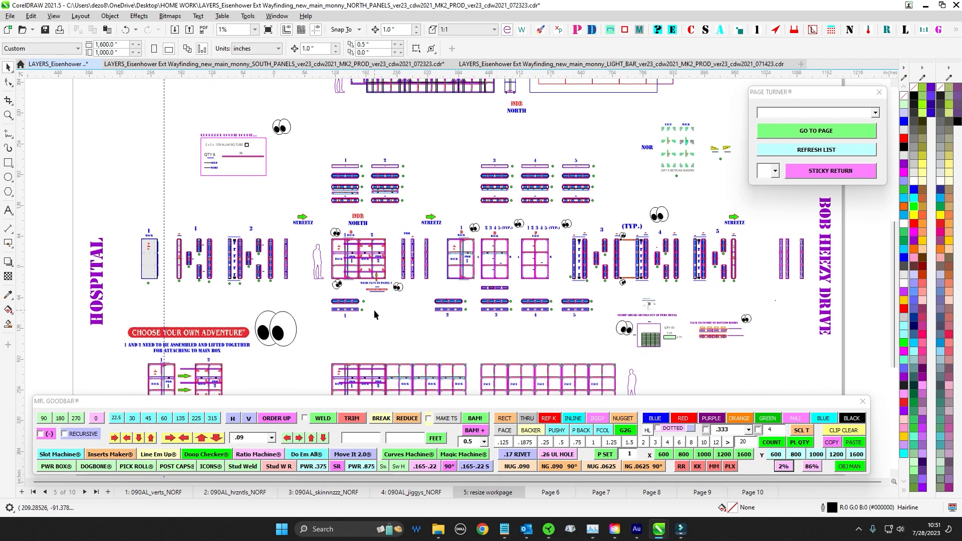
{"action": "scroll", "coordinate": [285, 318], "scroll_direction": "up", "scroll_amount": 4}
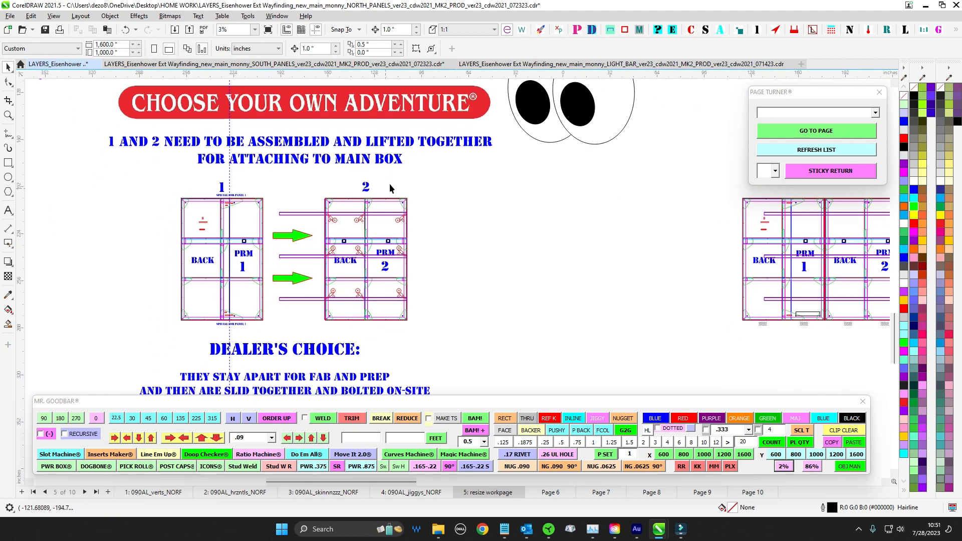
{"action": "left_click_drag", "start_coordinate": [421, 173], "coordinate": [280, 328]}
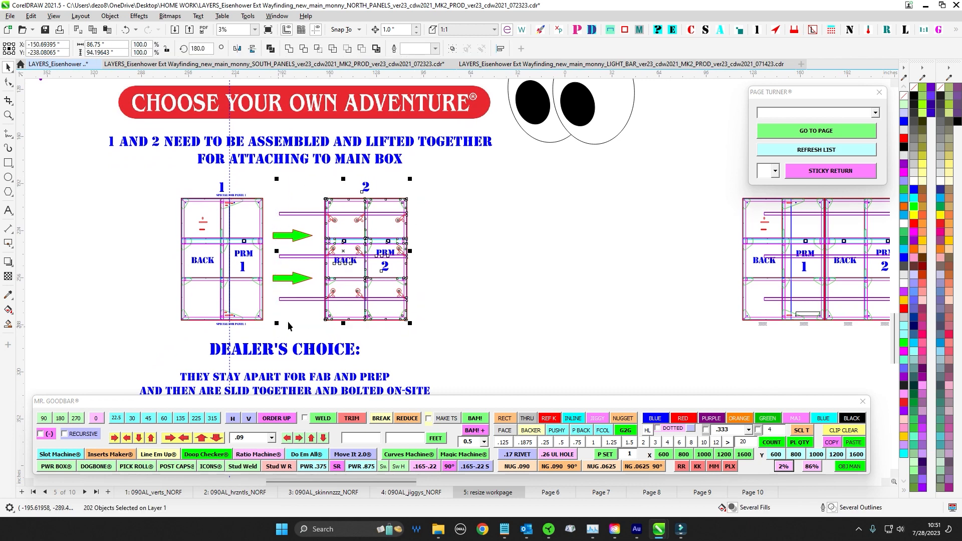
{"action": "left_click", "coordinate": [434, 236]}
{"action": "scroll", "coordinate": [425, 223], "scroll_direction": "up", "scroll_amount": 1}
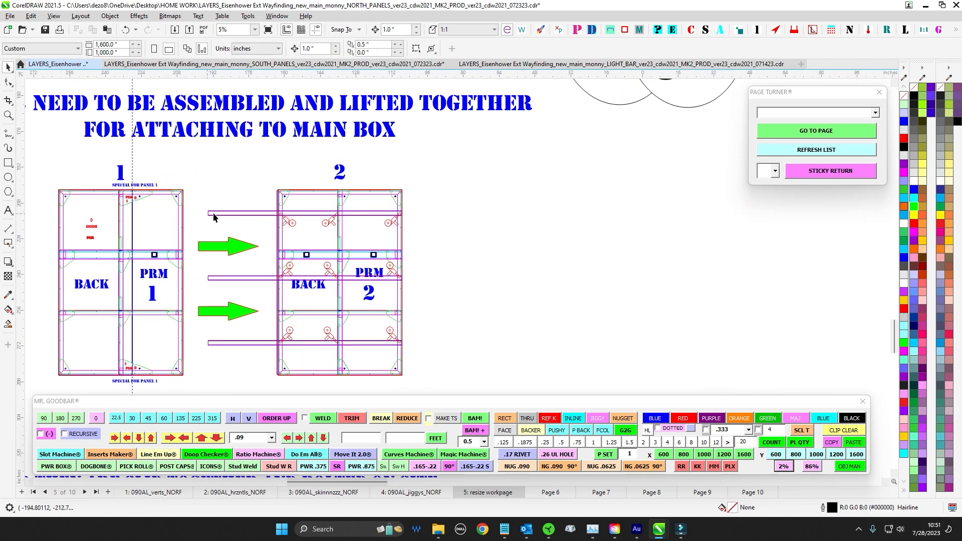
- Select the last three BACK frames in the assembled row of five panels, then clear the selection
{"action": "scroll", "coordinate": [416, 350], "scroll_direction": "down", "scroll_amount": 3}
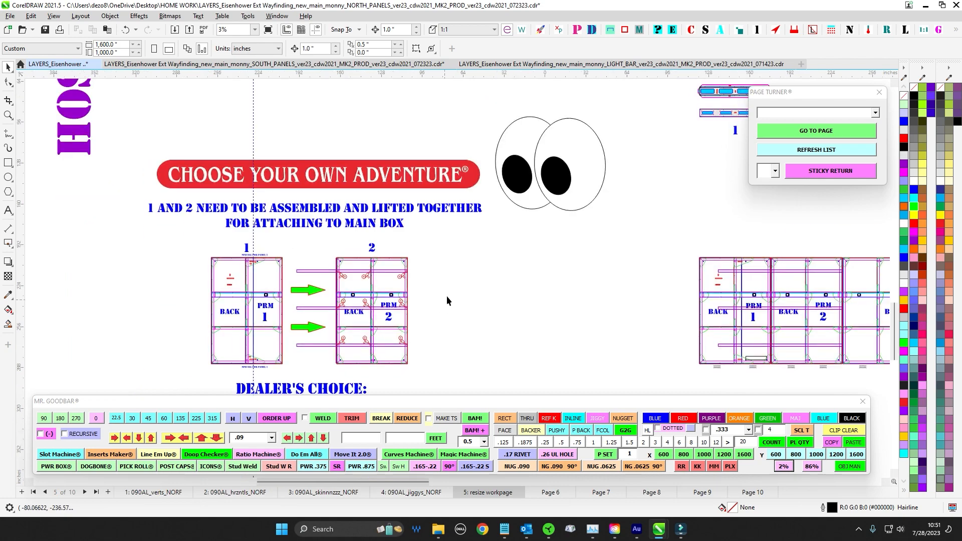
{"action": "scroll", "coordinate": [423, 236], "scroll_direction": "up", "scroll_amount": 1}
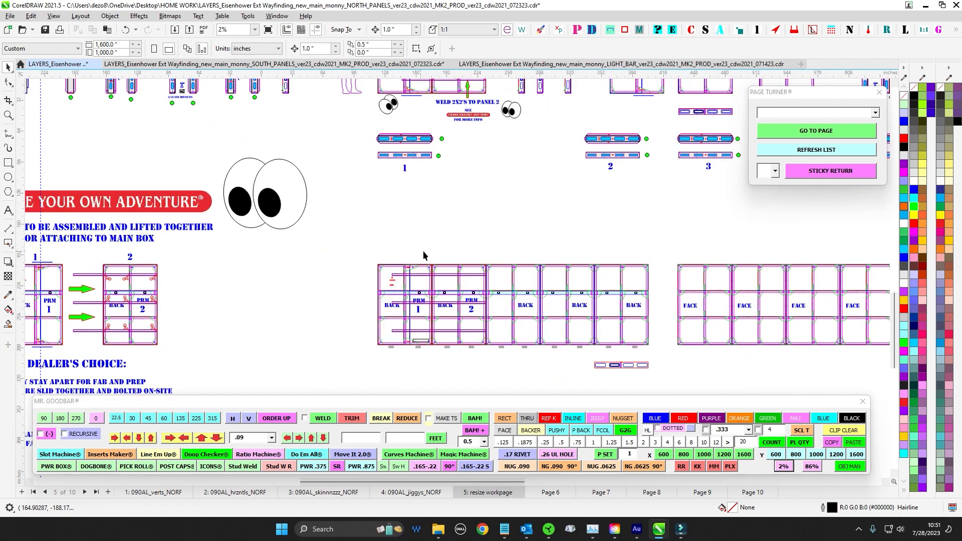
{"action": "left_click_drag", "start_coordinate": [485, 246], "coordinate": [459, 245]}
{"action": "left_click_drag", "start_coordinate": [623, 350], "coordinate": [623, 350]}
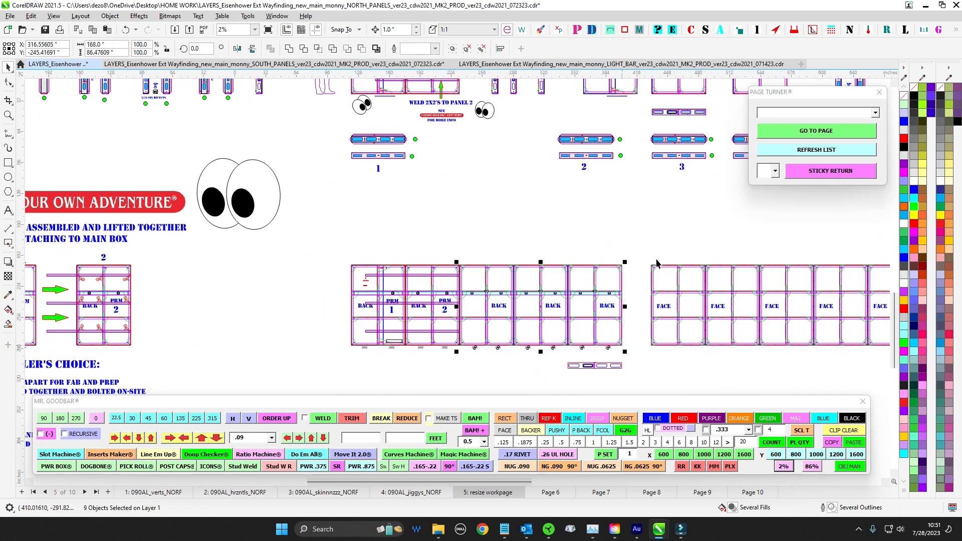
{"action": "scroll", "coordinate": [598, 234], "scroll_direction": "up", "scroll_amount": 1}
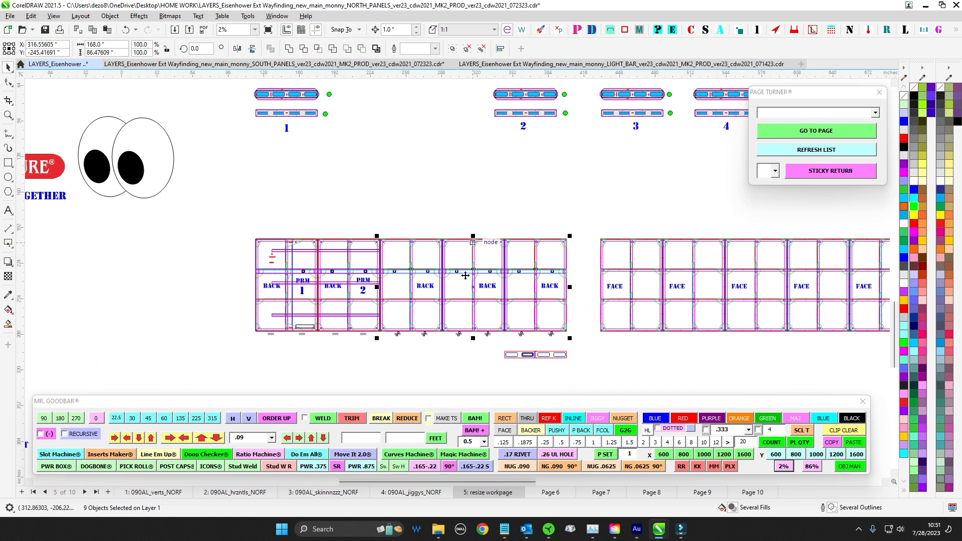
{"action": "left_click", "coordinate": [389, 228]}
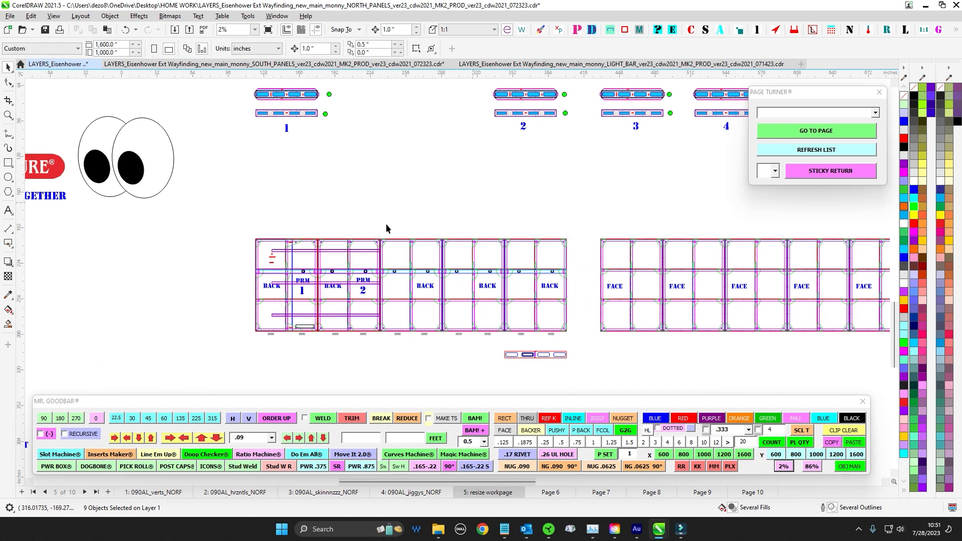
- Select the joined panel 1 and 2 frames in the assembled BACK row, then clear the selection
{"action": "left_click_drag", "start_coordinate": [382, 233], "coordinate": [226, 348]}
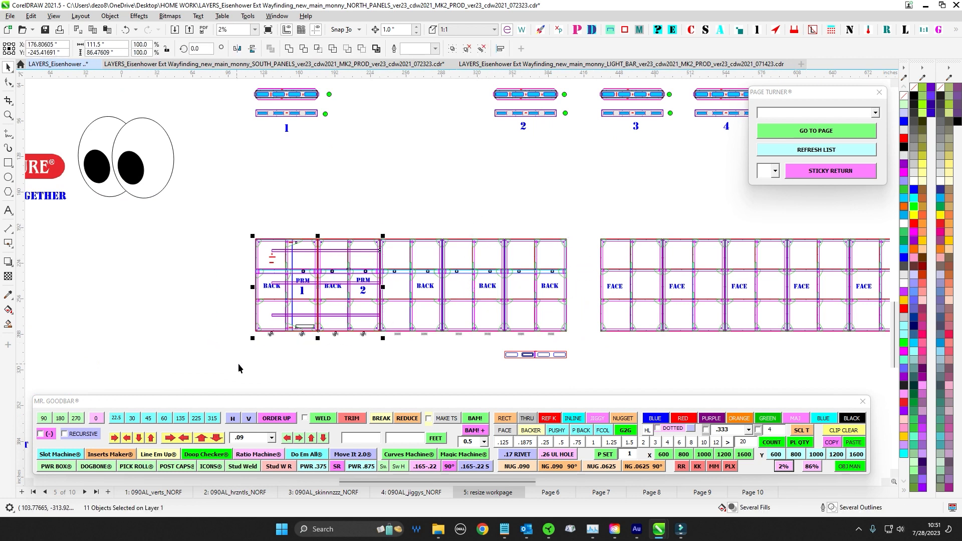
{"action": "scroll", "coordinate": [371, 200], "scroll_direction": "up", "scroll_amount": 1}
{"action": "left_click", "coordinate": [368, 200]}
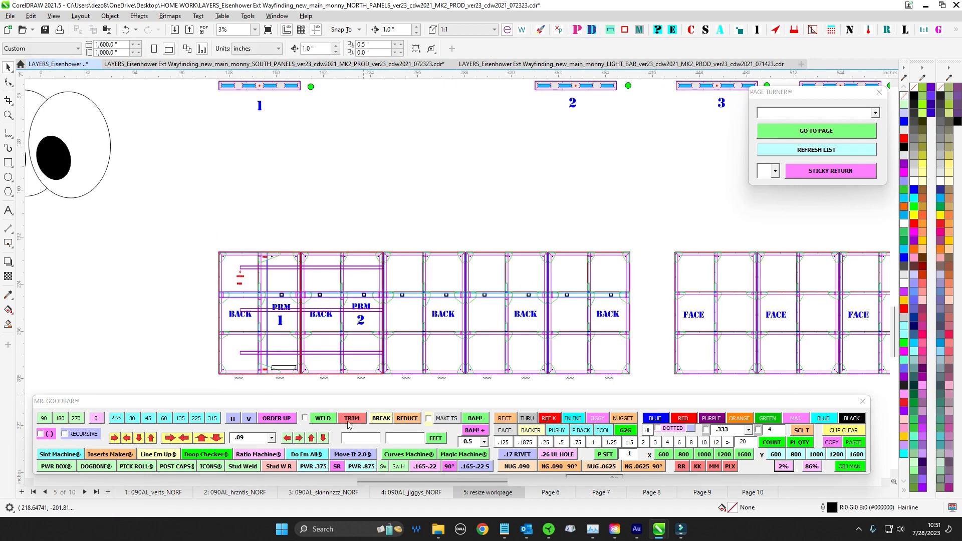
{"action": "scroll", "coordinate": [337, 267], "scroll_direction": "down", "scroll_amount": 1}
{"action": "scroll", "coordinate": [351, 263], "scroll_direction": "up", "scroll_amount": 1}
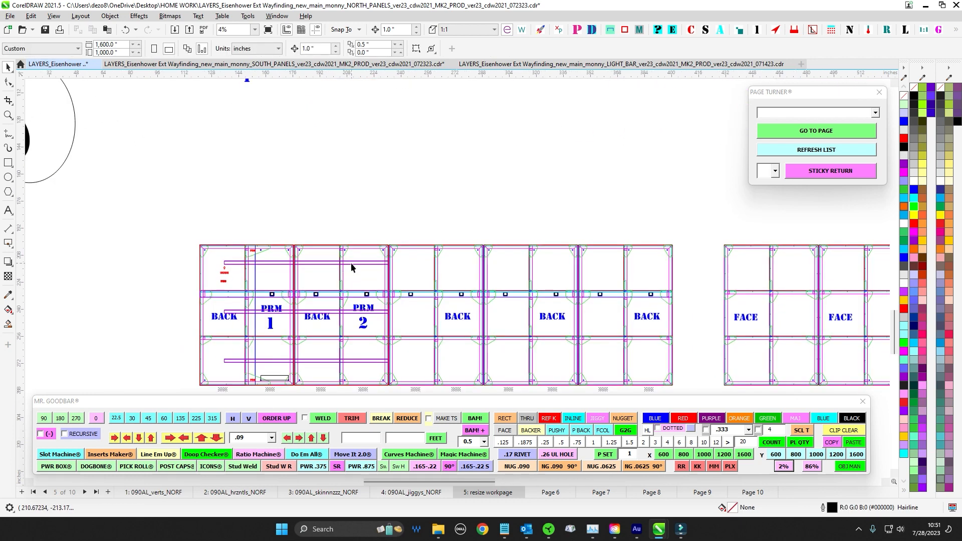
- Review the EDGRRRRR LOOKIE LOOKIE callout for the aluminum square tube's size, length and SOUF and NORF quantities
{"action": "scroll", "coordinate": [361, 250], "scroll_direction": "down", "scroll_amount": 2}
{"action": "left_click_drag", "start_coordinate": [369, 238], "coordinate": [229, 425]}
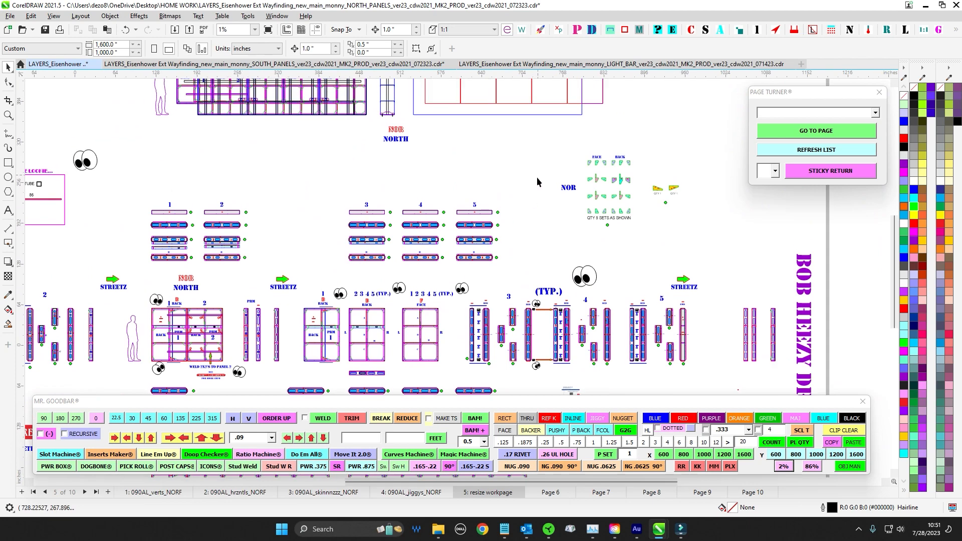
{"action": "left_click_drag", "start_coordinate": [536, 176], "coordinate": [557, 346]}
{"action": "left_click_drag", "start_coordinate": [296, 308], "coordinate": [521, 220]}
{"action": "scroll", "coordinate": [193, 235], "scroll_direction": "up", "scroll_amount": 2}
{"action": "scroll", "coordinate": [152, 191], "scroll_direction": "up", "scroll_amount": 1}
{"action": "scroll", "coordinate": [201, 184], "scroll_direction": "up", "scroll_amount": 1}
{"action": "left_click", "coordinate": [557, 231]}
{"action": "scroll", "coordinate": [557, 231], "scroll_direction": "down", "scroll_amount": 2}
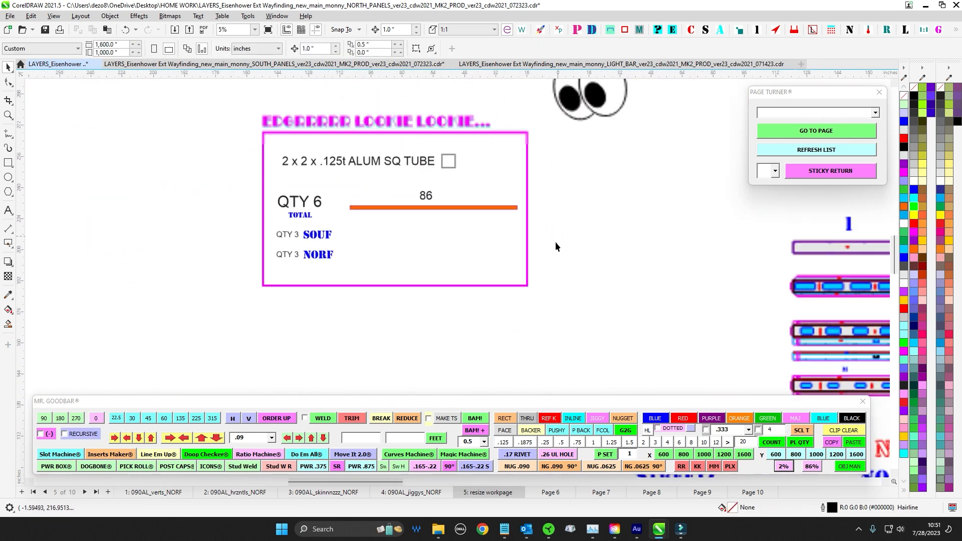
{"action": "left_click_drag", "start_coordinate": [543, 292], "coordinate": [316, 194]}
{"action": "scroll", "coordinate": [213, 136], "scroll_direction": "up", "scroll_amount": 1}
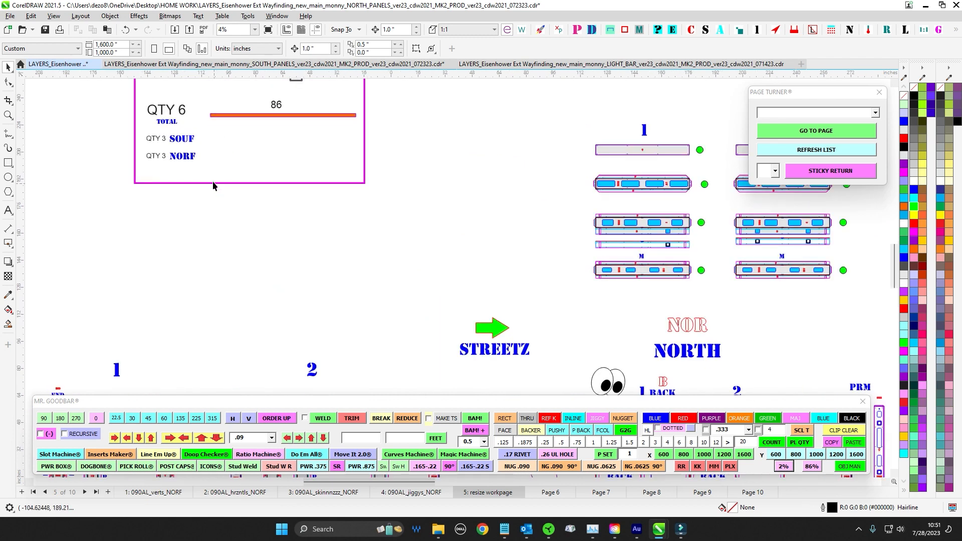
- Inspect the tube weld locations on panel 2 in the NORTH layout, along with the WELD 2X2'S TO PANEL 2 note
{"action": "scroll", "coordinate": [201, 163], "scroll_direction": "down", "scroll_amount": 1}
{"action": "left_click_drag", "start_coordinate": [318, 231], "coordinate": [254, 97]}
{"action": "scroll", "coordinate": [422, 181], "scroll_direction": "up", "scroll_amount": 2}
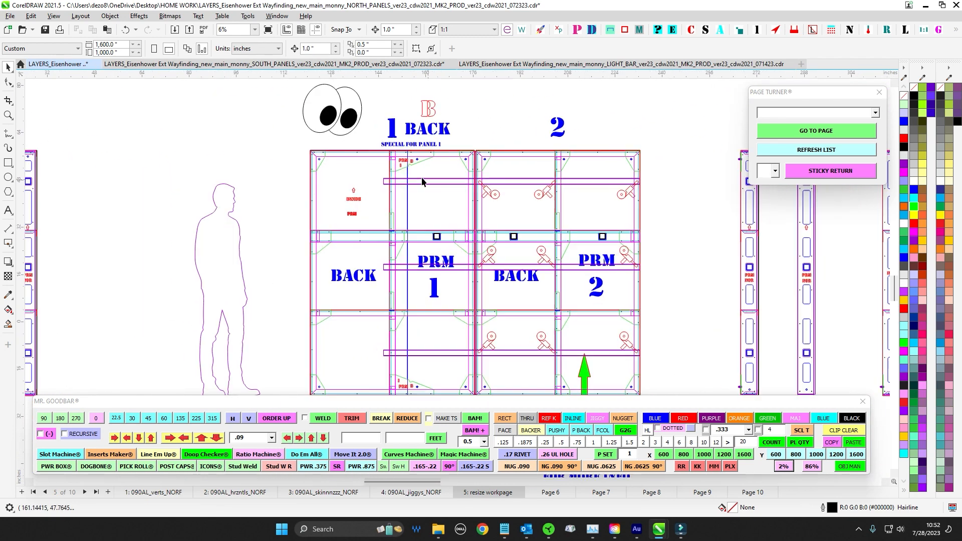
{"action": "left_click_drag", "start_coordinate": [436, 273], "coordinate": [297, 175]}
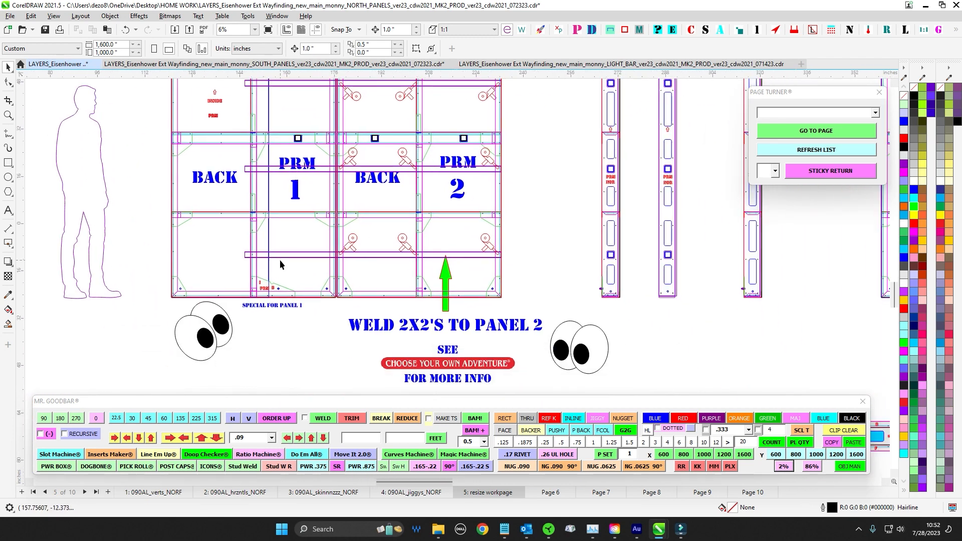
{"action": "scroll", "coordinate": [466, 259], "scroll_direction": "up", "scroll_amount": 1}
{"action": "scroll", "coordinate": [526, 257], "scroll_direction": "up", "scroll_amount": 1}
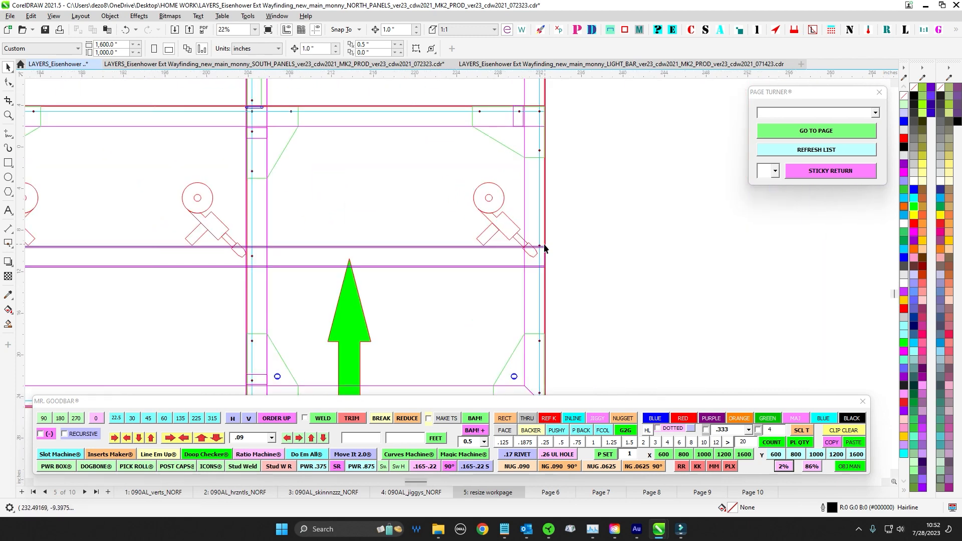
{"action": "scroll", "coordinate": [649, 262], "scroll_direction": "down", "scroll_amount": 1}
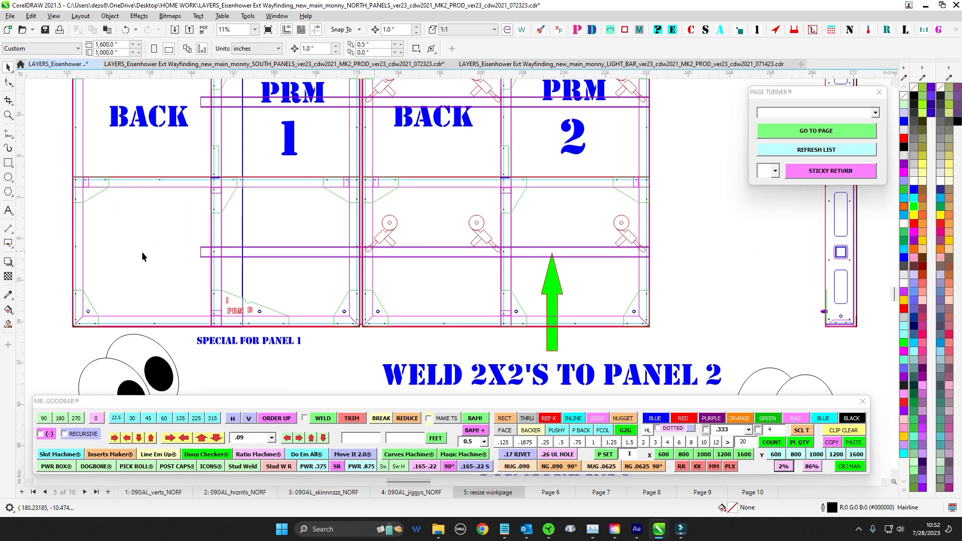
- Review the CHOOSE YOUR OWN ADVENTURE diagram and DEALER'S CHOICE notes, examining how panel 2's tubes line up with panel 1
{"action": "scroll", "coordinate": [319, 176], "scroll_direction": "down", "scroll_amount": 5}
{"action": "left_click_drag", "start_coordinate": [371, 353], "coordinate": [498, 181]}
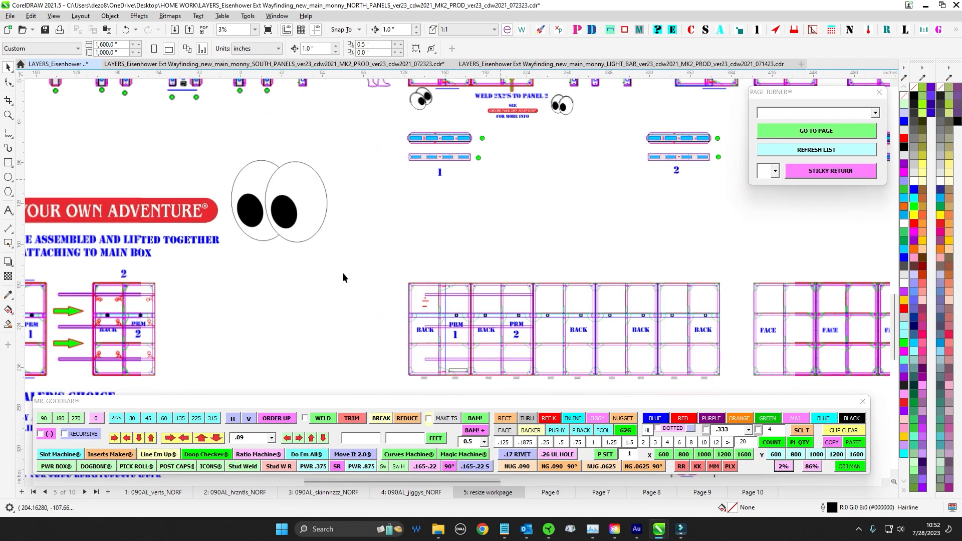
{"action": "scroll", "coordinate": [268, 324], "scroll_direction": "down", "scroll_amount": 1}
{"action": "left_click_drag", "start_coordinate": [269, 324], "coordinate": [527, 204]}
{"action": "left_click", "coordinate": [591, 30]}
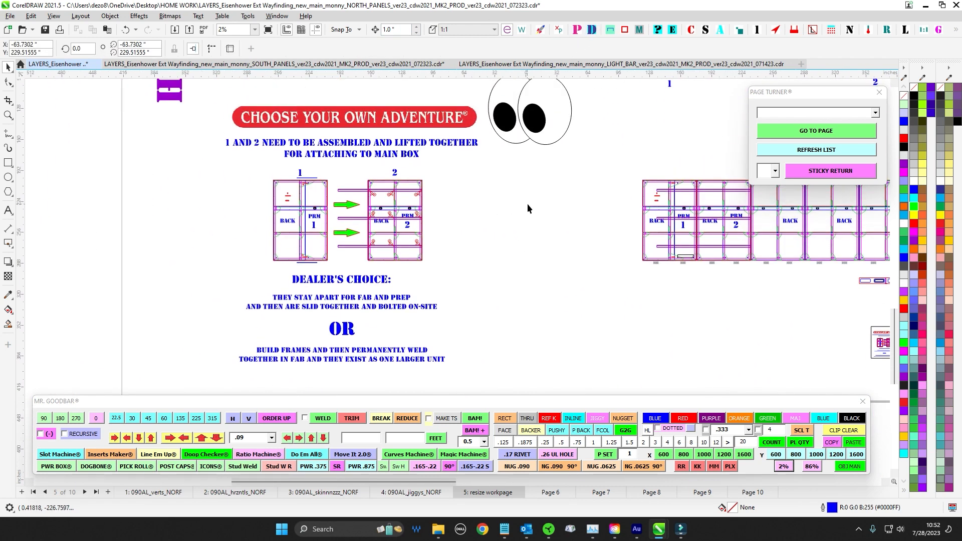
{"action": "scroll", "coordinate": [304, 195], "scroll_direction": "up", "scroll_amount": 2}
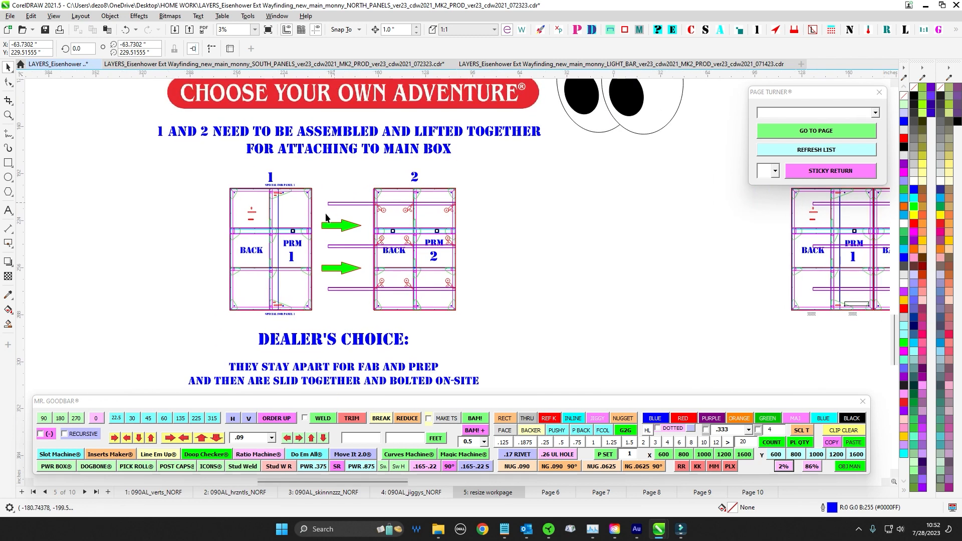
{"action": "scroll", "coordinate": [324, 216], "scroll_direction": "up", "scroll_amount": 2}
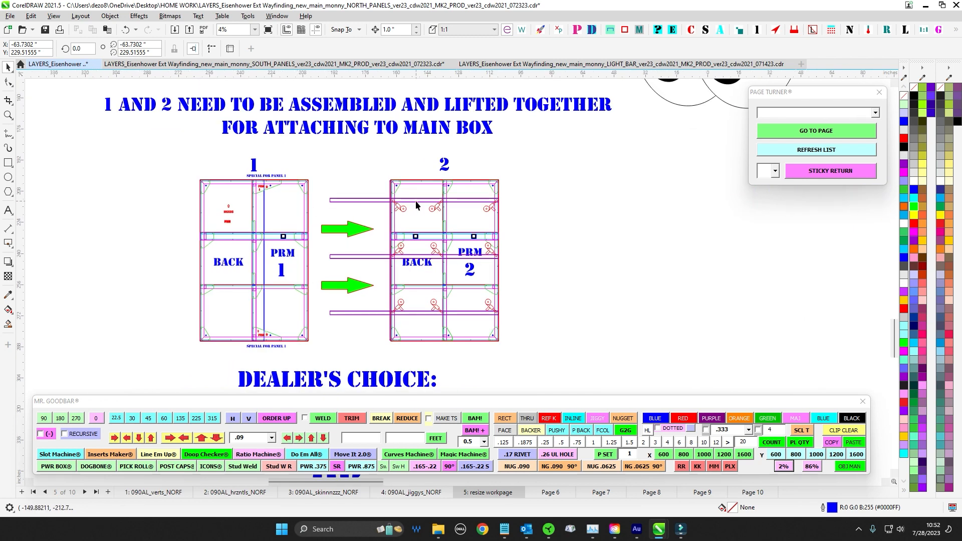
{"action": "scroll", "coordinate": [397, 193], "scroll_direction": "up", "scroll_amount": 2}
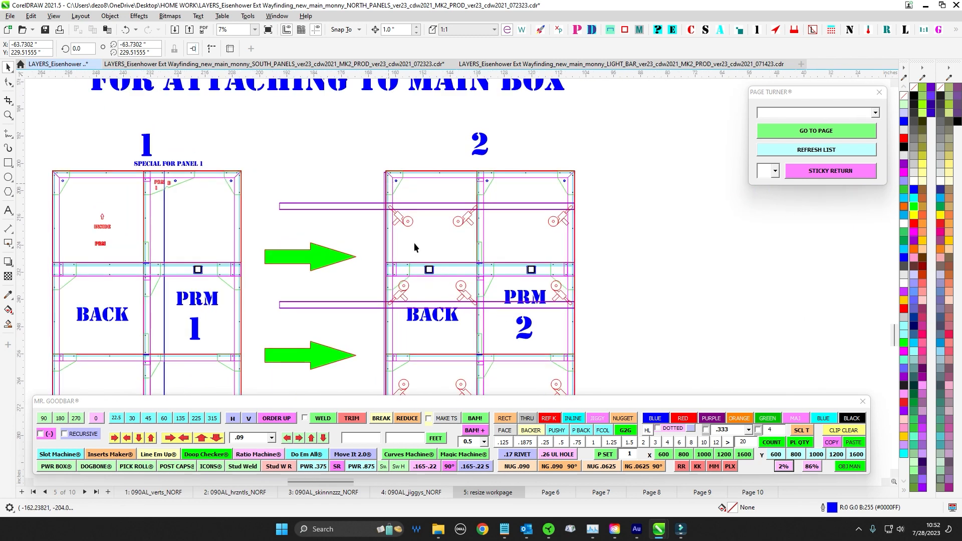
{"action": "scroll", "coordinate": [414, 243], "scroll_direction": "up", "scroll_amount": 1}
{"action": "left_click_drag", "start_coordinate": [394, 384], "coordinate": [388, 298]}
{"action": "left_click_drag", "start_coordinate": [392, 331], "coordinate": [398, 306]}
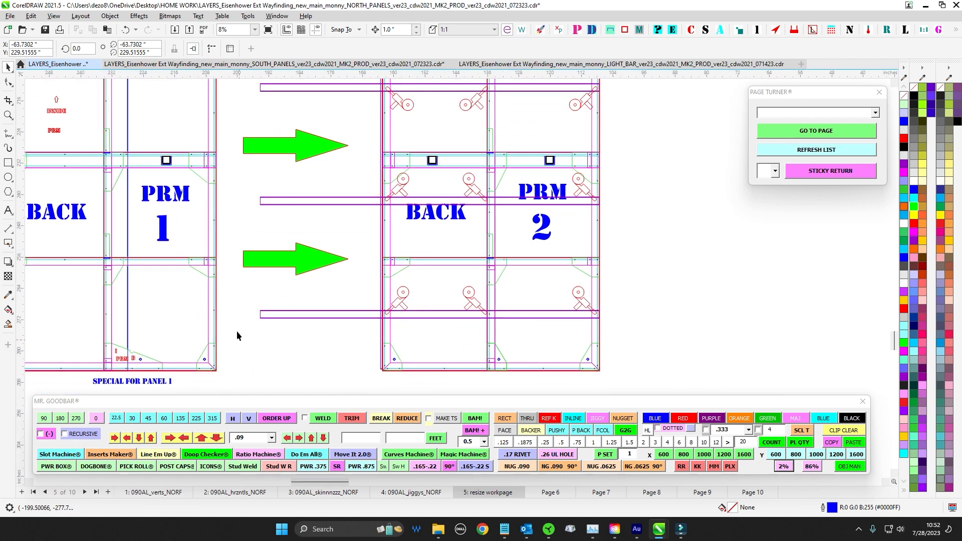
{"action": "scroll", "coordinate": [243, 288], "scroll_direction": "down", "scroll_amount": 2}
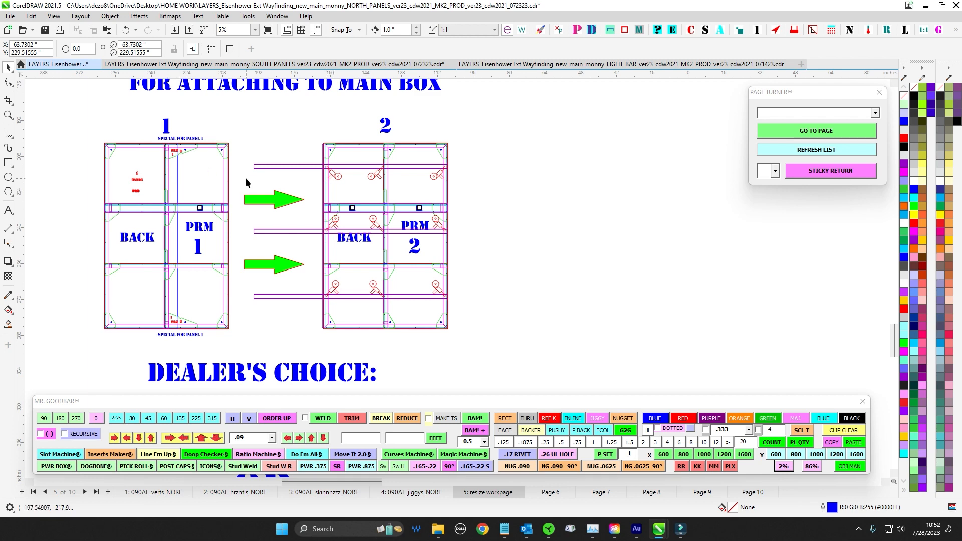
{"action": "scroll", "coordinate": [332, 284], "scroll_direction": "down", "scroll_amount": 2}
{"action": "left_click_drag", "start_coordinate": [370, 321], "coordinate": [228, 283]}
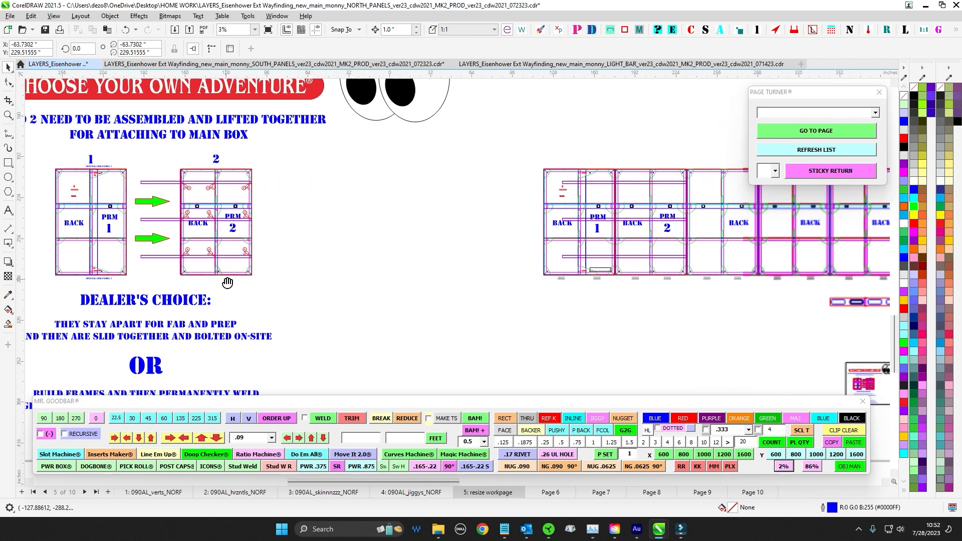
- Reselect the joined panel 1 and 2 frames in the assembled row and compare them with the NORTH layout
{"action": "scroll", "coordinate": [671, 195], "scroll_direction": "up", "scroll_amount": 2}
{"action": "left_click_drag", "start_coordinate": [664, 190], "coordinate": [467, 188]}
{"action": "scroll", "coordinate": [300, 170], "scroll_direction": "down", "scroll_amount": 1}
{"action": "scroll", "coordinate": [301, 172], "scroll_direction": "down", "scroll_amount": 1}
{"action": "left_click_drag", "start_coordinate": [228, 128], "coordinate": [455, 304]}
{"action": "scroll", "coordinate": [475, 338], "scroll_direction": "down", "scroll_amount": 5}
{"action": "left_click_drag", "start_coordinate": [412, 245], "coordinate": [425, 382]}
{"action": "scroll", "coordinate": [384, 170], "scroll_direction": "up", "scroll_amount": 1}
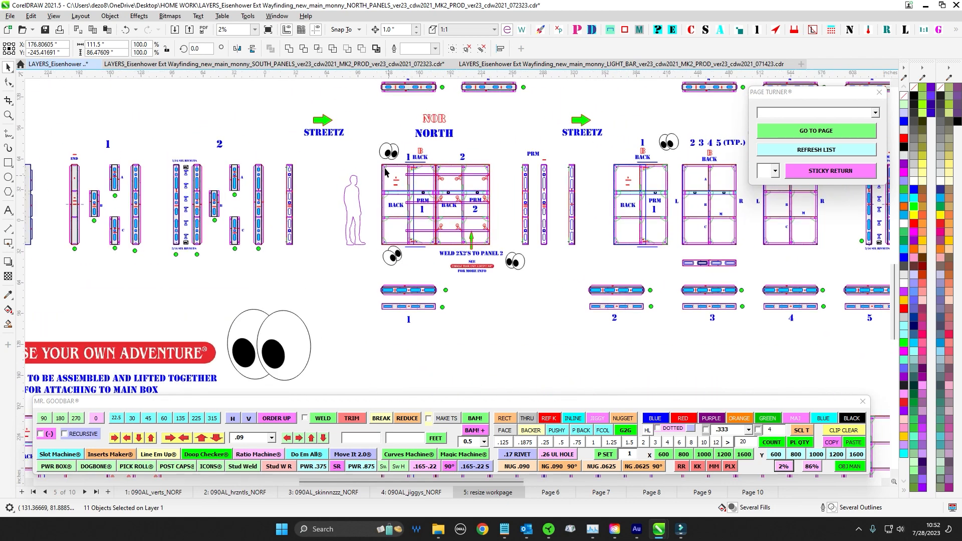
- Select the joined panel 1 and 2 frames in the NORTH layout
{"action": "scroll", "coordinate": [385, 170], "scroll_direction": "up", "scroll_amount": 2}
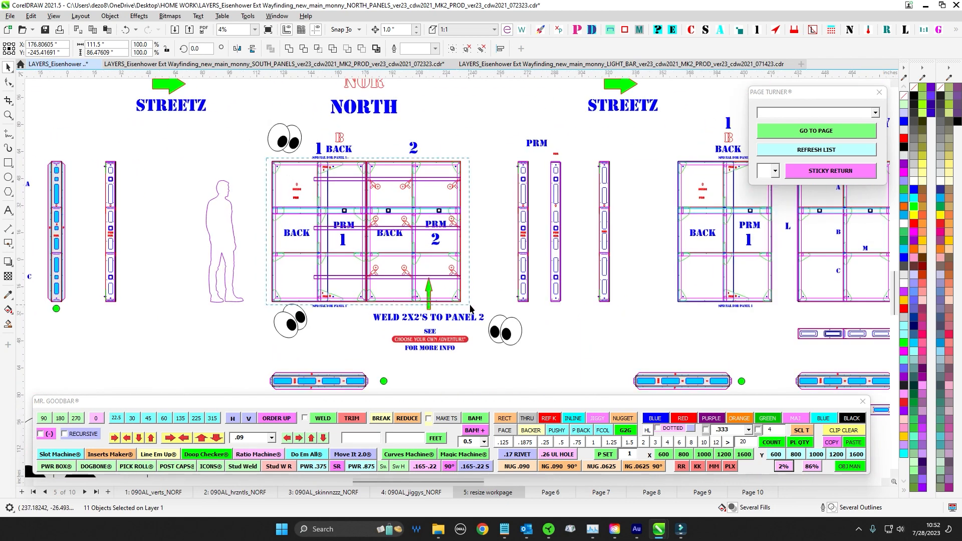
{"action": "left_click_drag", "start_coordinate": [470, 307], "coordinate": [471, 307]}
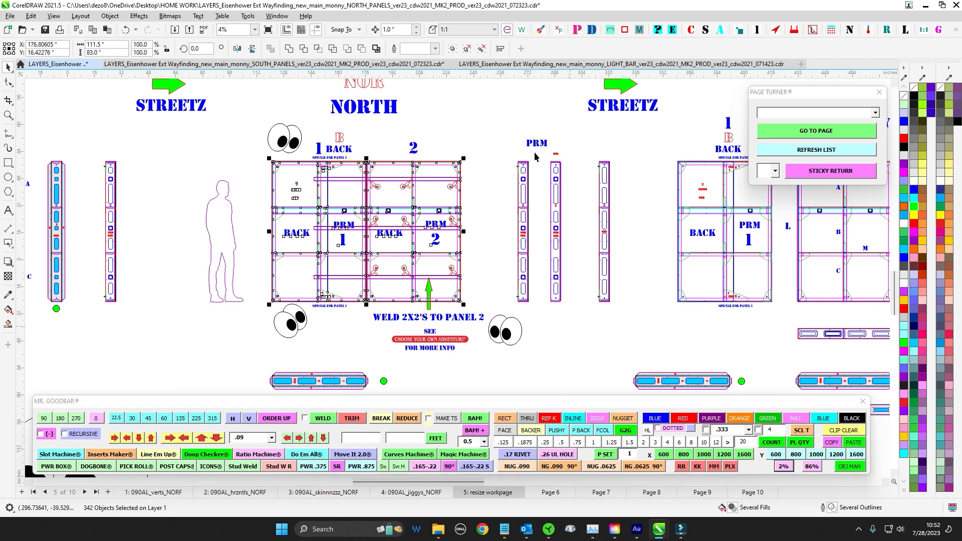
{"action": "scroll", "coordinate": [521, 257], "scroll_direction": "down", "scroll_amount": 1}
- Select panel 4's vertical marked 5/16 STL RIVNUTS in the typical detail and inspect the rivnut hole near its upper end
{"action": "scroll", "coordinate": [547, 304], "scroll_direction": "right", "scroll_amount": 10}
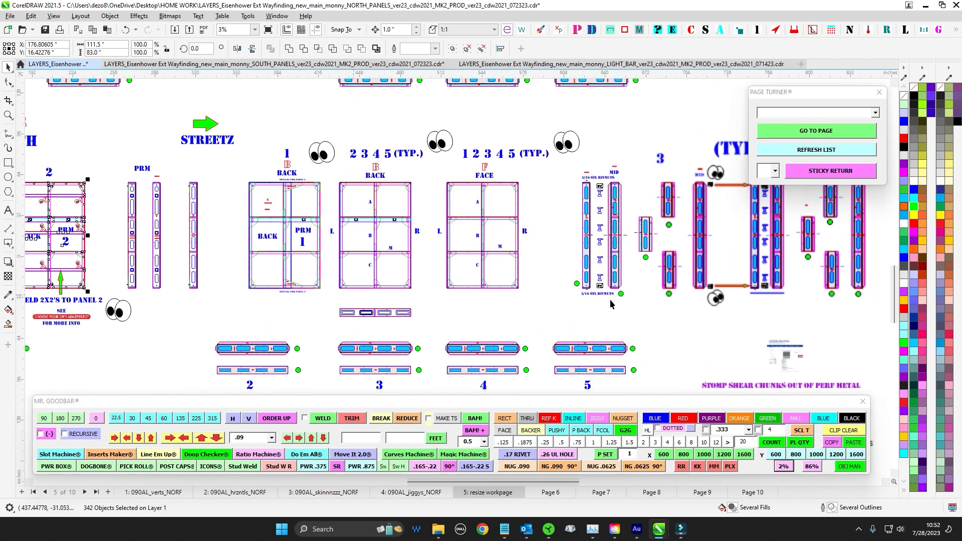
{"action": "scroll", "coordinate": [535, 195], "scroll_direction": "up", "scroll_amount": 1}
{"action": "scroll", "coordinate": [534, 194], "scroll_direction": "up", "scroll_amount": 8}
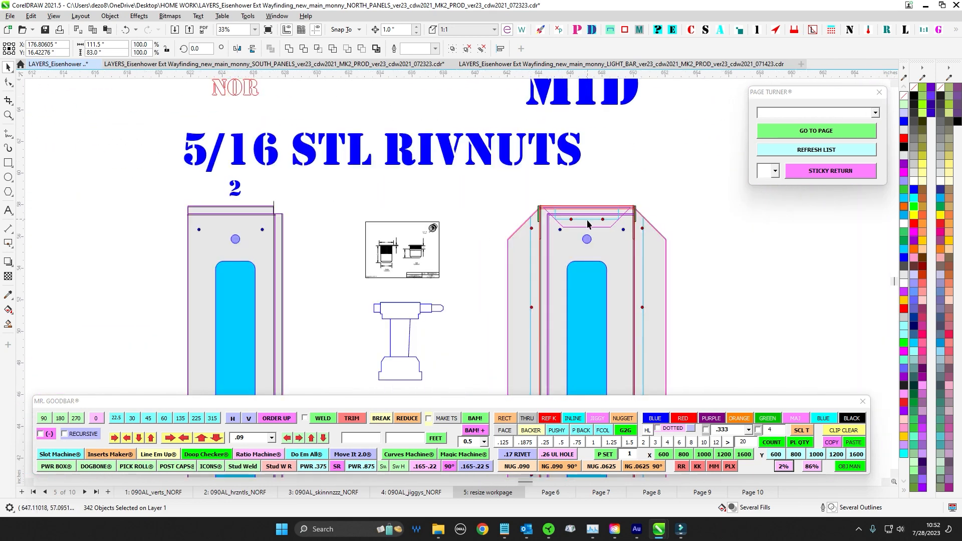
{"action": "scroll", "coordinate": [286, 227], "scroll_direction": "down", "scroll_amount": 8}
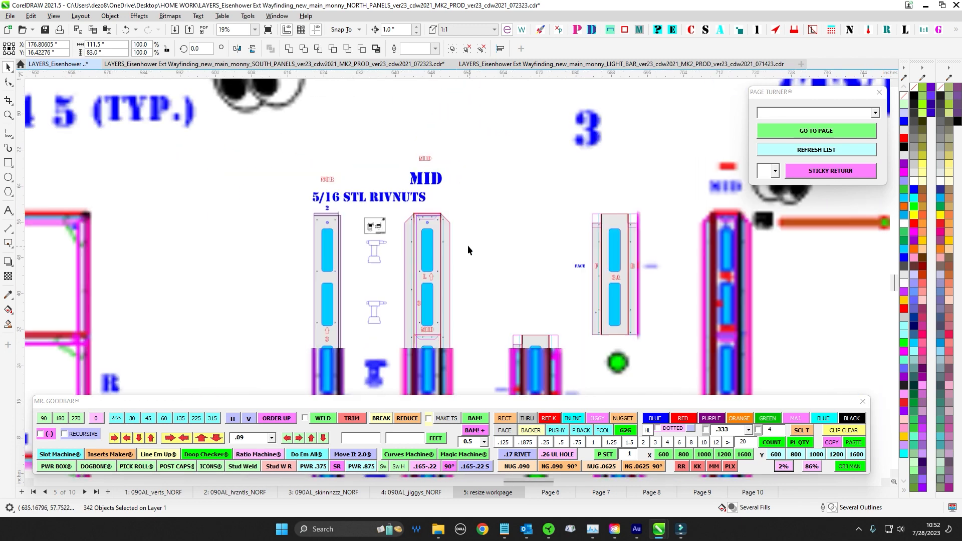
{"action": "scroll", "coordinate": [471, 202], "scroll_direction": "up", "scroll_amount": 1}
{"action": "left_click_drag", "start_coordinate": [470, 205], "coordinate": [334, 170]}
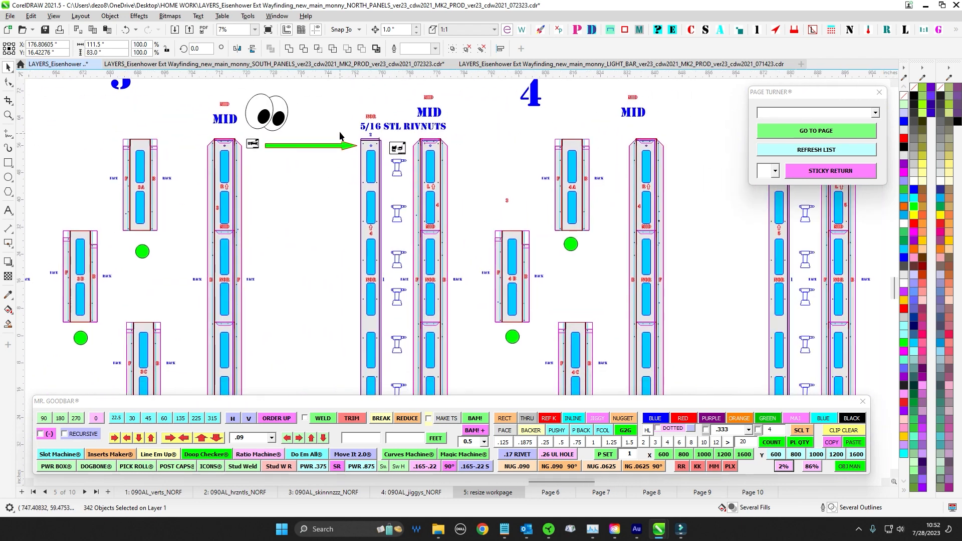
{"action": "scroll", "coordinate": [333, 129], "scroll_direction": "down", "scroll_amount": 2}
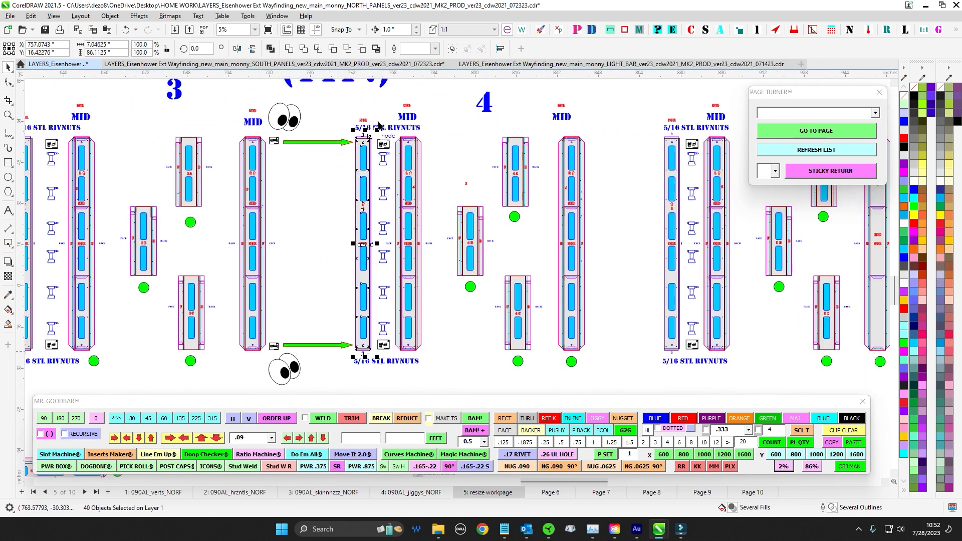
{"action": "scroll", "coordinate": [381, 145], "scroll_direction": "up", "scroll_amount": 9}
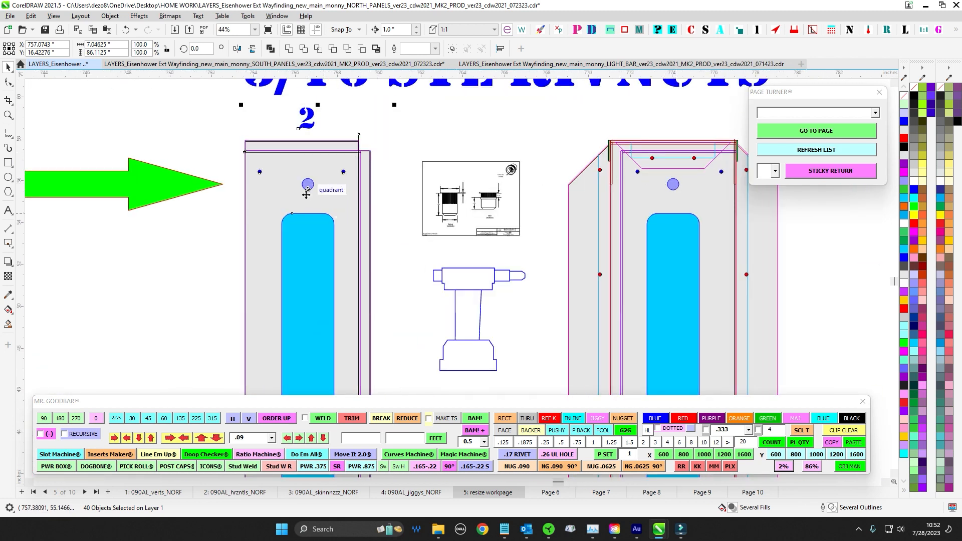
{"action": "scroll", "coordinate": [659, 208], "scroll_direction": "down", "scroll_amount": 1}
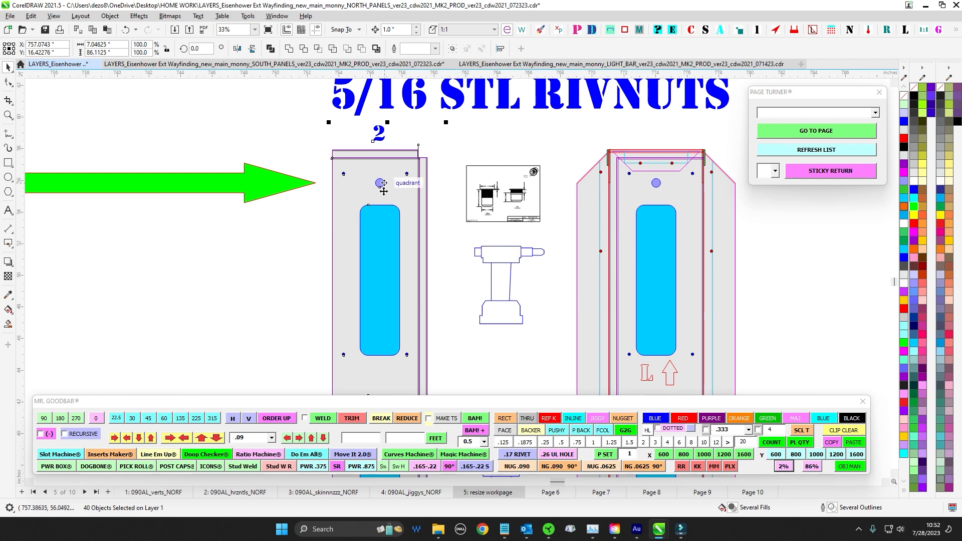
- Inspect the upper hole of panel 3's MID vertical, the fastener drawing beside it and the arrow pointing to the rivnut vertical
{"action": "scroll", "coordinate": [541, 287], "scroll_direction": "down", "scroll_amount": 6}
{"action": "scroll", "coordinate": [446, 286], "scroll_direction": "up", "scroll_amount": 10}
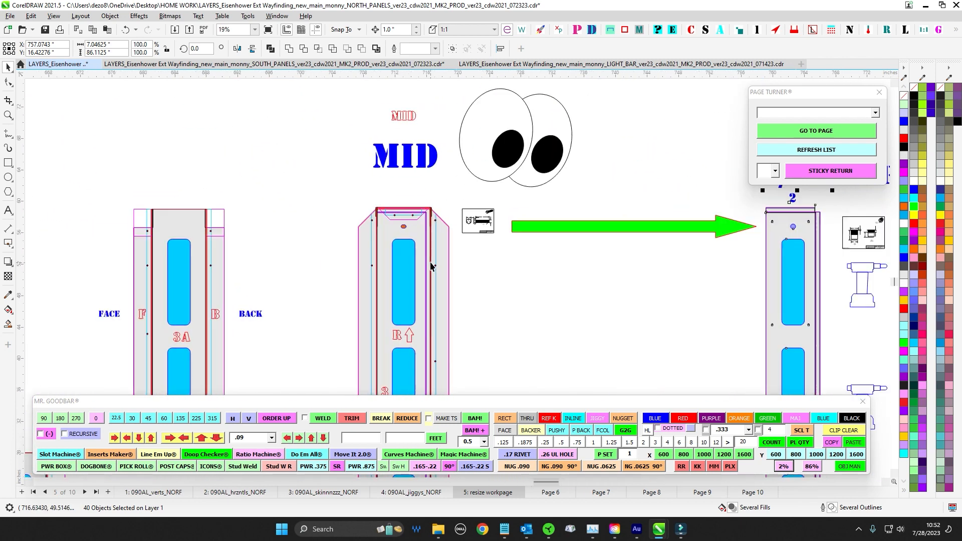
{"action": "scroll", "coordinate": [376, 223], "scroll_direction": "down", "scroll_amount": 4}
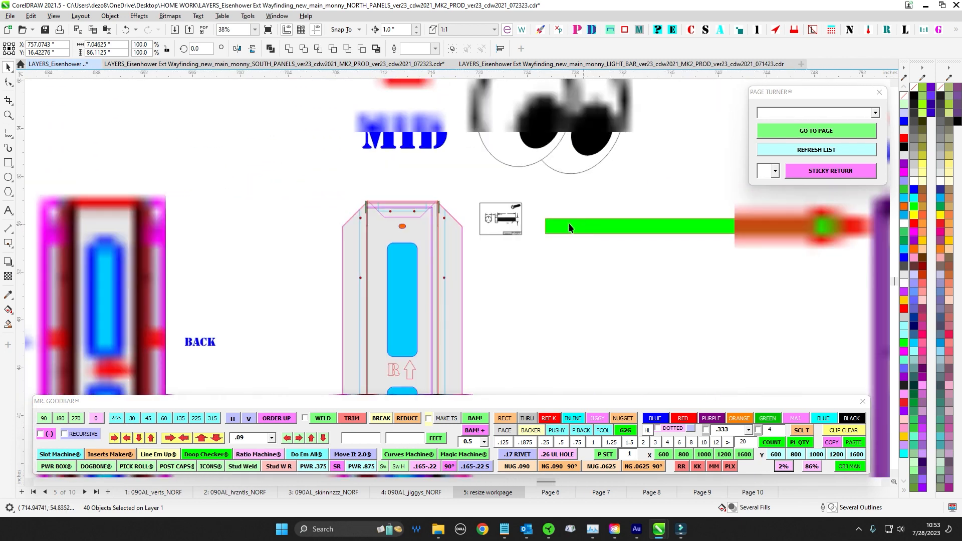
{"action": "scroll", "coordinate": [259, 251], "scroll_direction": "up", "scroll_amount": 3}
{"action": "scroll", "coordinate": [259, 251], "scroll_direction": "down", "scroll_amount": 5}
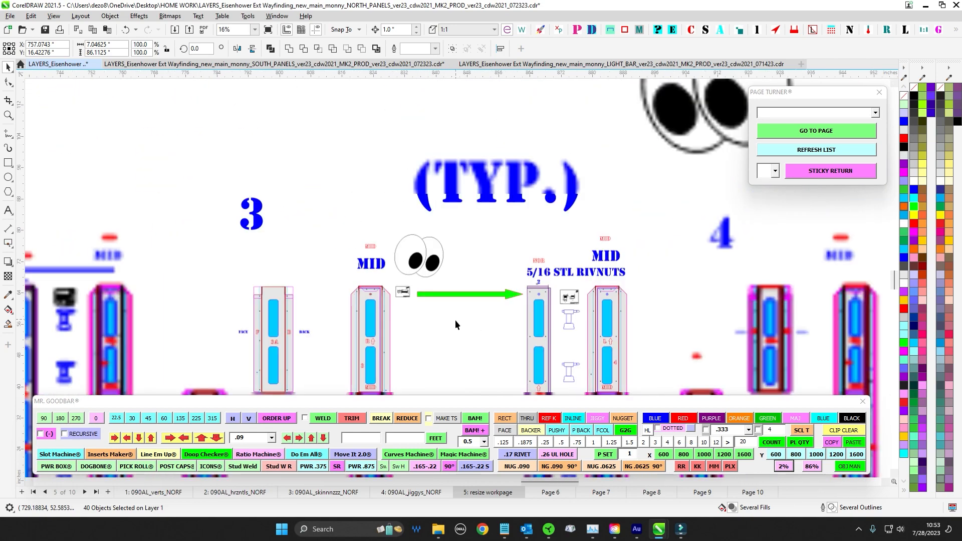
- Examine the upper and lower bolt holes along the seams of panels 1 and 2 in the assembled BACK row
{"action": "left_click_drag", "start_coordinate": [384, 282], "coordinate": [591, 241]}
{"action": "left_click_drag", "start_coordinate": [284, 317], "coordinate": [566, 294]}
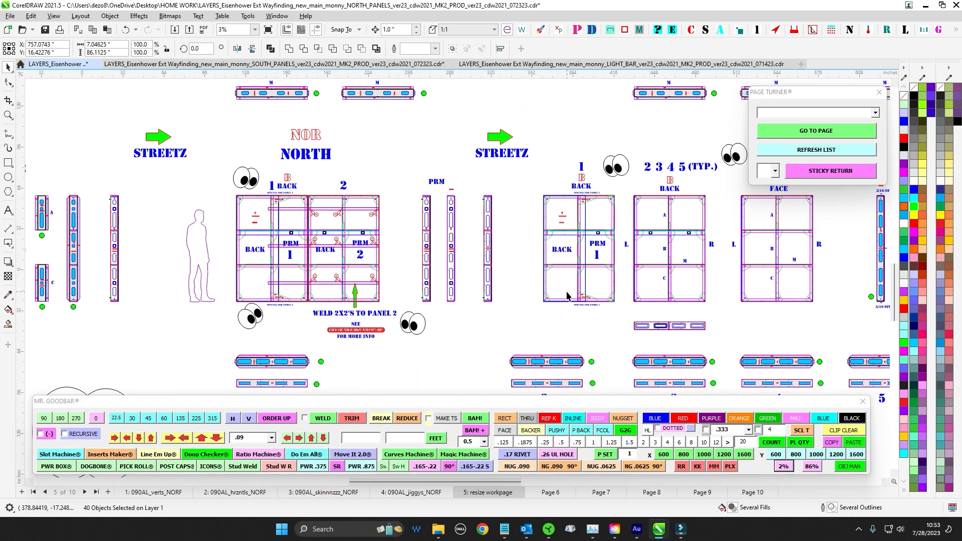
{"action": "scroll", "coordinate": [546, 323], "scroll_direction": "down", "scroll_amount": 1}
{"action": "left_click_drag", "start_coordinate": [539, 338], "coordinate": [348, 153]}
{"action": "scroll", "coordinate": [353, 310], "scroll_direction": "up", "scroll_amount": 1}
{"action": "scroll", "coordinate": [369, 263], "scroll_direction": "up", "scroll_amount": 1}
{"action": "scroll", "coordinate": [395, 195], "scroll_direction": "down", "scroll_amount": 1}
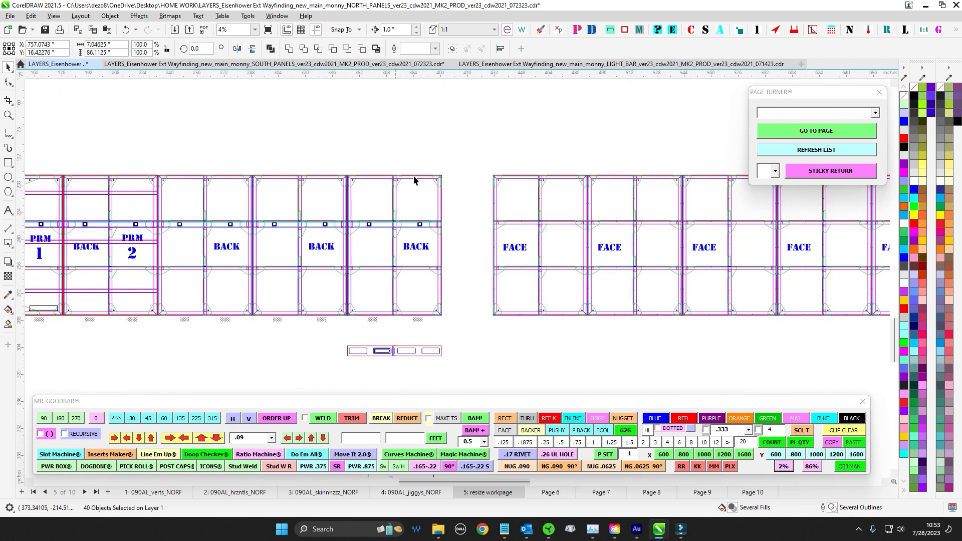
{"action": "scroll", "coordinate": [252, 194], "scroll_direction": "up", "scroll_amount": 1}
{"action": "scroll", "coordinate": [182, 196], "scroll_direction": "up", "scroll_amount": 2}
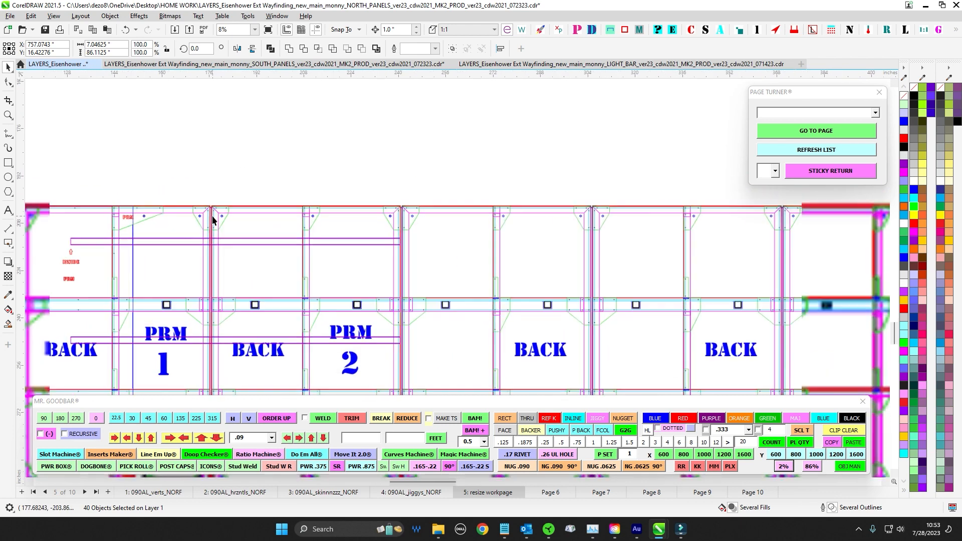
{"action": "scroll", "coordinate": [258, 242], "scroll_direction": "down", "scroll_amount": 2}
{"action": "scroll", "coordinate": [201, 309], "scroll_direction": "up", "scroll_amount": 3}
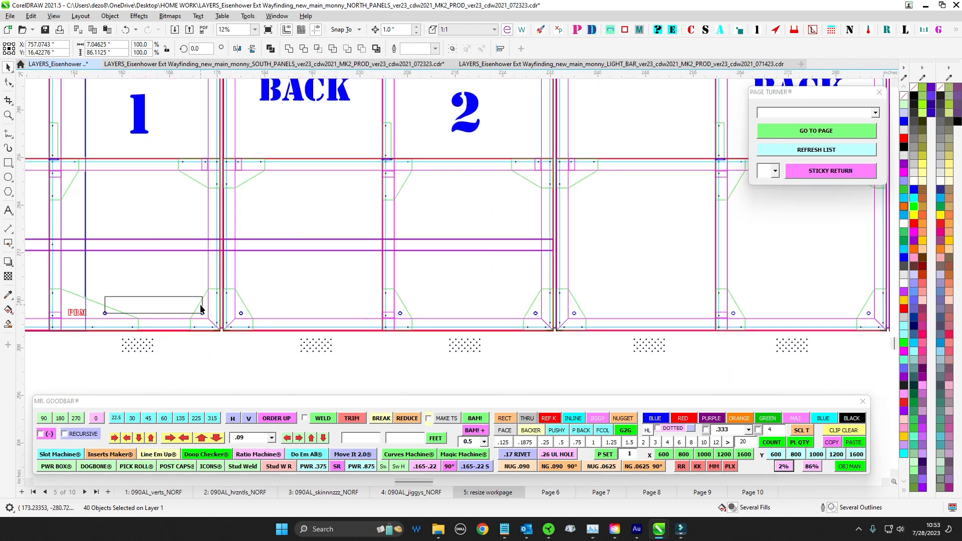
{"action": "scroll", "coordinate": [244, 319], "scroll_direction": "down", "scroll_amount": 3}
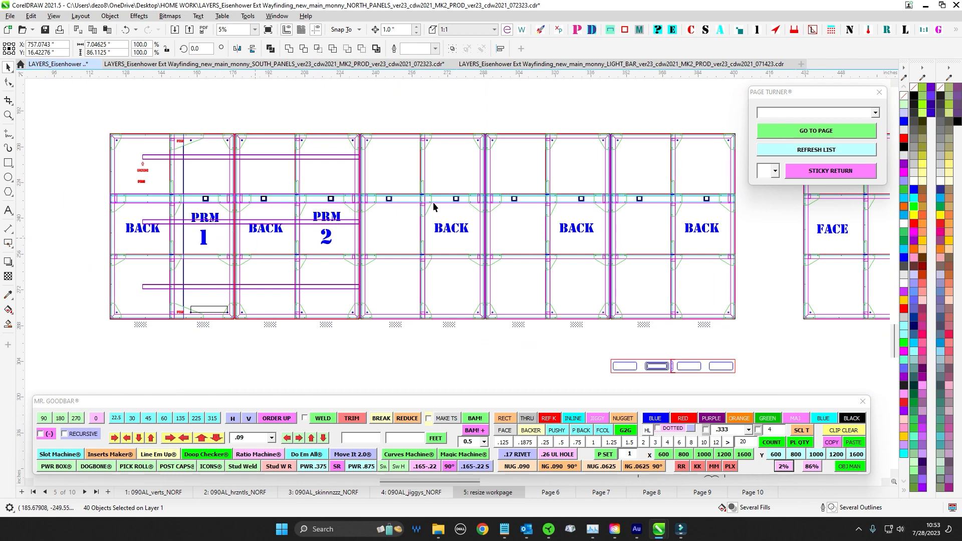
- Examine the seams and corner bolt holes between the remaining BACK panels of the assembled row
{"action": "scroll", "coordinate": [423, 202], "scroll_direction": "up", "scroll_amount": 2}
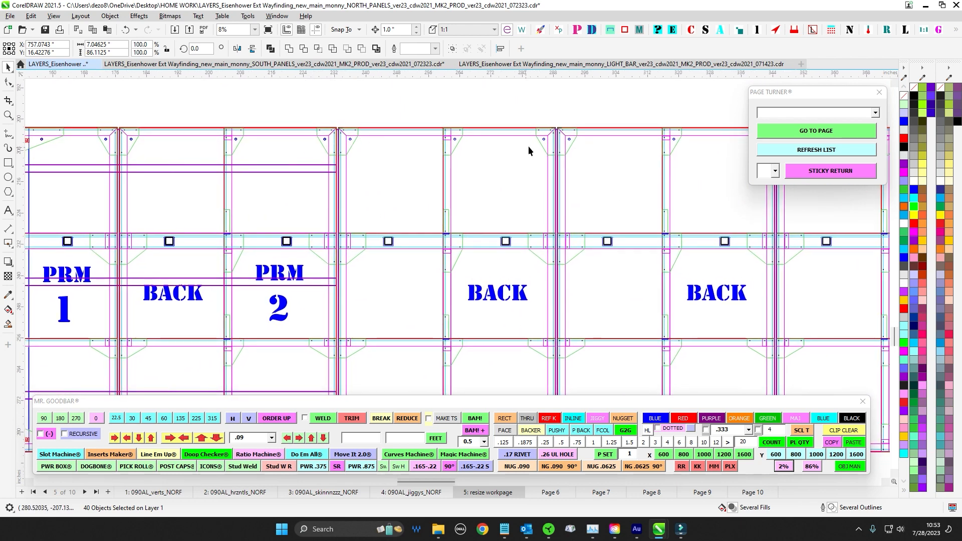
{"action": "left_click_drag", "start_coordinate": [482, 234], "coordinate": [414, 175]}
{"action": "left_click_drag", "start_coordinate": [422, 327], "coordinate": [429, 243]}
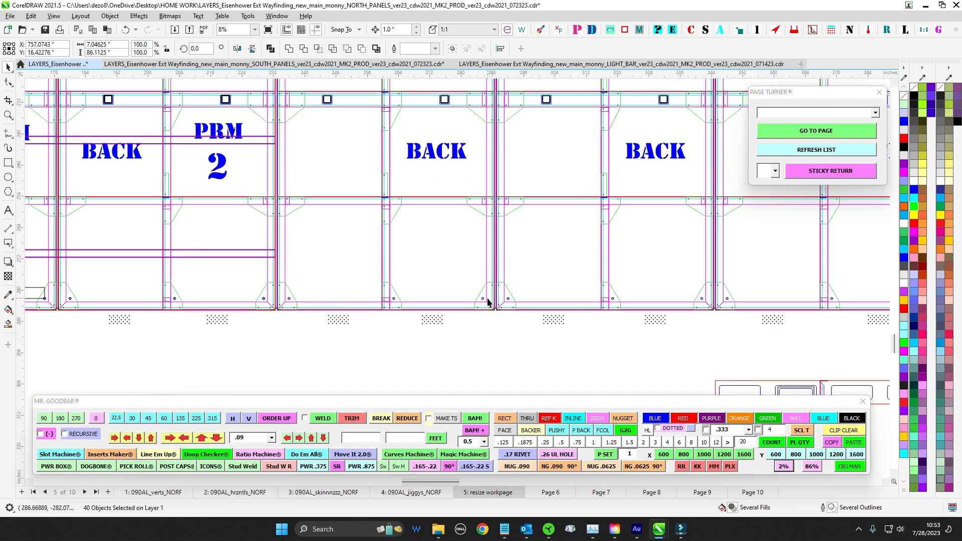
{"action": "scroll", "coordinate": [488, 304], "scroll_direction": "down", "scroll_amount": 3}
{"action": "left_click_drag", "start_coordinate": [393, 199], "coordinate": [378, 218]}
{"action": "scroll", "coordinate": [379, 220], "scroll_direction": "down", "scroll_amount": 1}
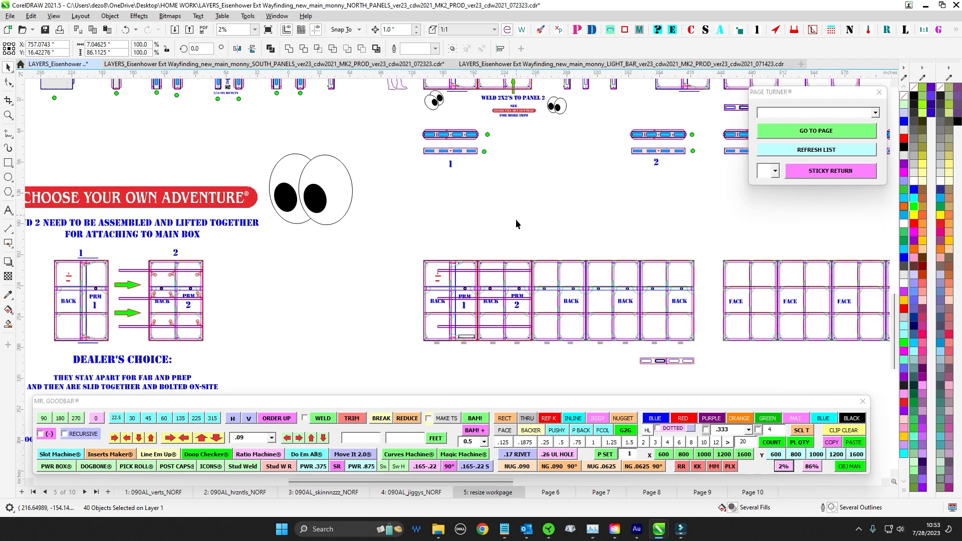
- Select panel 1 in the CHOOSE YOUR OWN ADVENTURE diagram, compare it with panel 2's tubes, and clear the selection
{"action": "scroll", "coordinate": [139, 265], "scroll_direction": "up", "scroll_amount": 2}
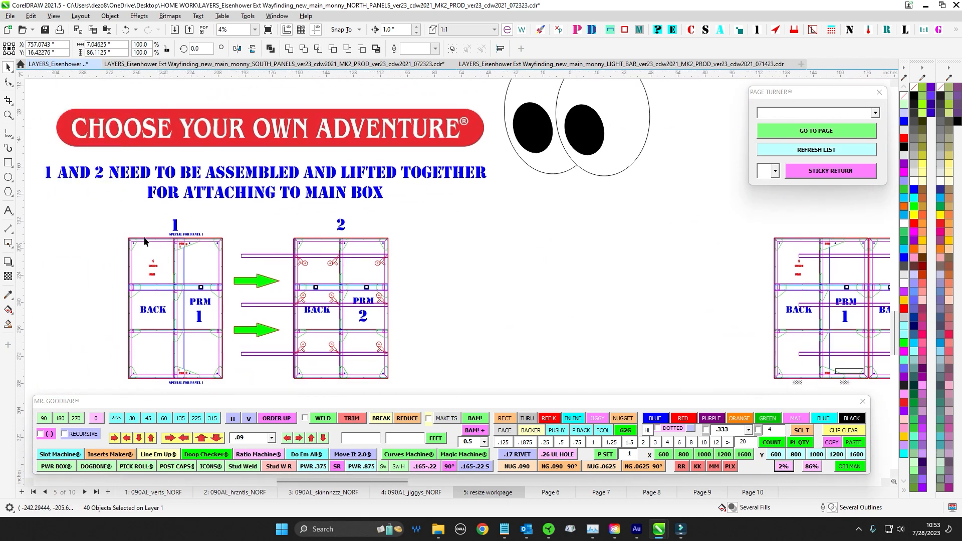
{"action": "left_click_drag", "start_coordinate": [227, 383], "coordinate": [229, 387]}
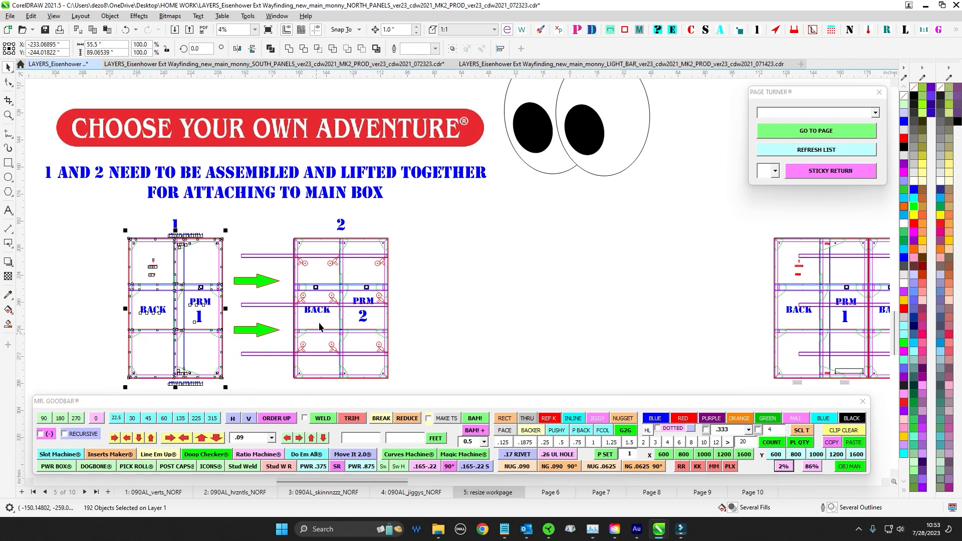
{"action": "scroll", "coordinate": [308, 257], "scroll_direction": "up", "scroll_amount": 2}
{"action": "scroll", "coordinate": [290, 224], "scroll_direction": "down", "scroll_amount": 2}
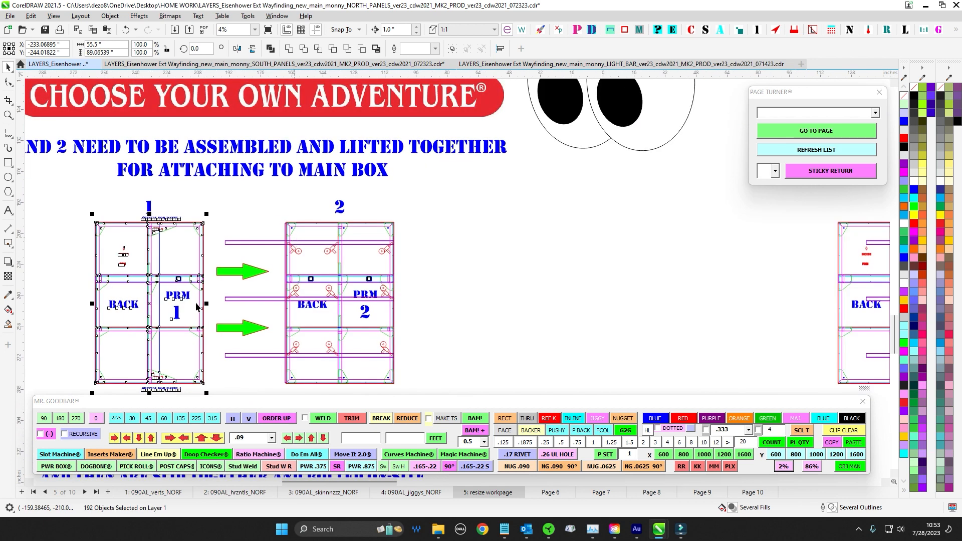
{"action": "scroll", "coordinate": [389, 303], "scroll_direction": "down", "scroll_amount": 2}
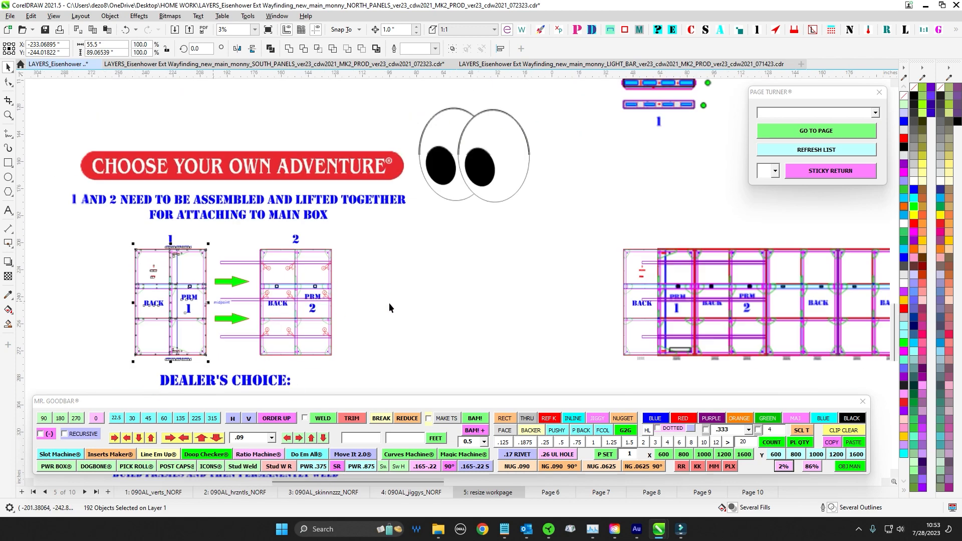
{"action": "scroll", "coordinate": [308, 302], "scroll_direction": "down", "scroll_amount": 1}
{"action": "left_click", "coordinate": [416, 274]}
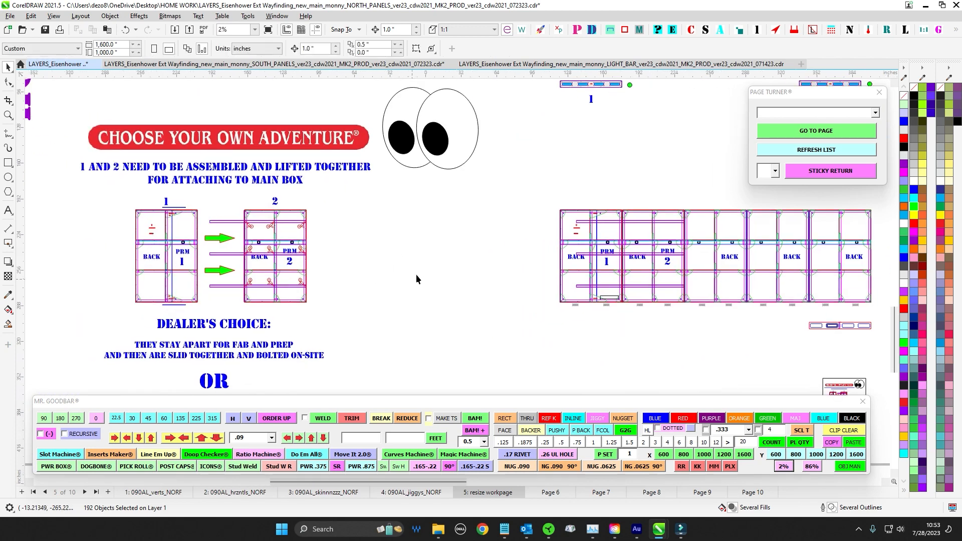
- Select the joined panel 1 and 2 frames in the assembled BACK row
{"action": "scroll", "coordinate": [342, 243], "scroll_direction": "up", "scroll_amount": 2}
{"action": "left_click_drag", "start_coordinate": [414, 204], "coordinate": [550, 334]}
{"action": "scroll", "coordinate": [554, 330], "scroll_direction": "up", "scroll_amount": 2}
{"action": "scroll", "coordinate": [555, 329], "scroll_direction": "down", "scroll_amount": 1}
{"action": "left_click_drag", "start_coordinate": [496, 350], "coordinate": [695, 168]}
- Review both DEALER'S CHOICE options and select the note about keeping the panels apart for fab and bolting on-site
{"action": "scroll", "coordinate": [193, 181], "scroll_direction": "up", "scroll_amount": 3}
{"action": "left_click_drag", "start_coordinate": [225, 200], "coordinate": [208, 222]}
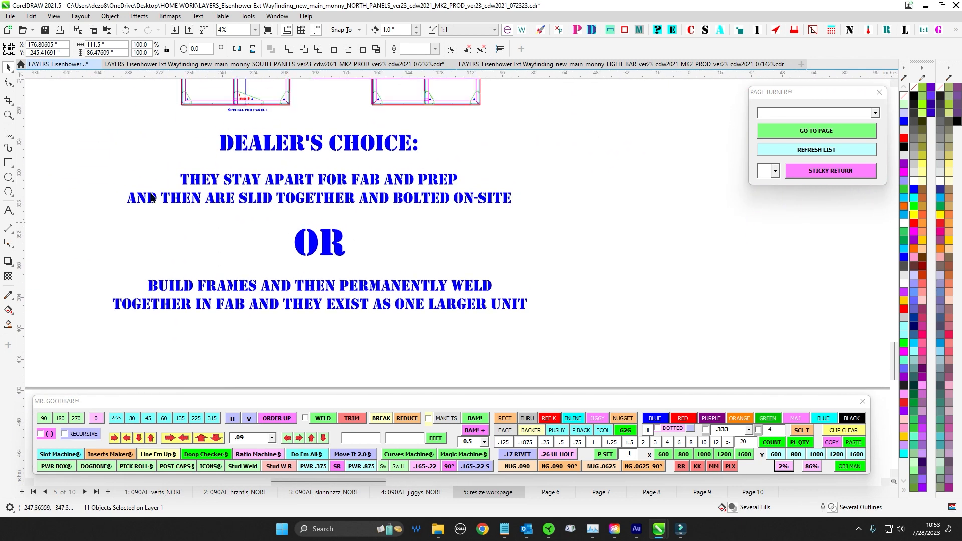
{"action": "left_click_drag", "start_coordinate": [90, 164], "coordinate": [579, 350]}
- Inspect how panel 2's protruding tubes slide toward panel 1 in the CHOOSE YOUR OWN ADVENTURE diagram
{"action": "left_click_drag", "start_coordinate": [349, 149], "coordinate": [347, 193]}
{"action": "scroll", "coordinate": [333, 180], "scroll_direction": "up", "scroll_amount": 1}
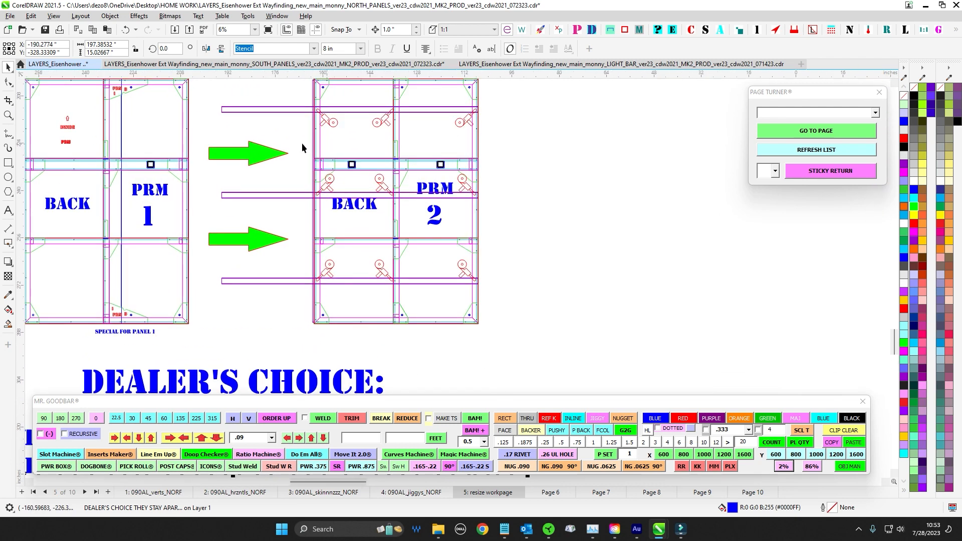
{"action": "left_click_drag", "start_coordinate": [292, 143], "coordinate": [305, 166]}
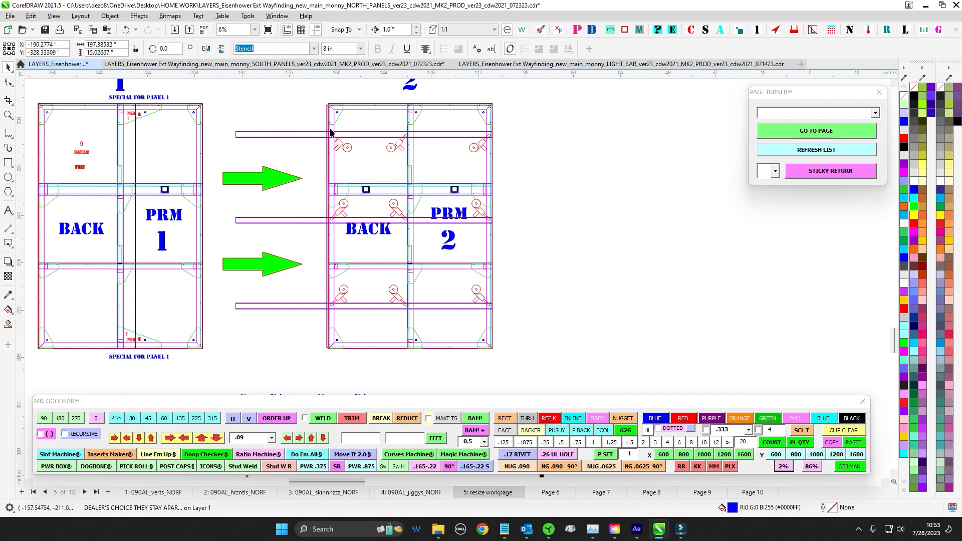
{"action": "scroll", "coordinate": [468, 175], "scroll_direction": "down", "scroll_amount": 2}
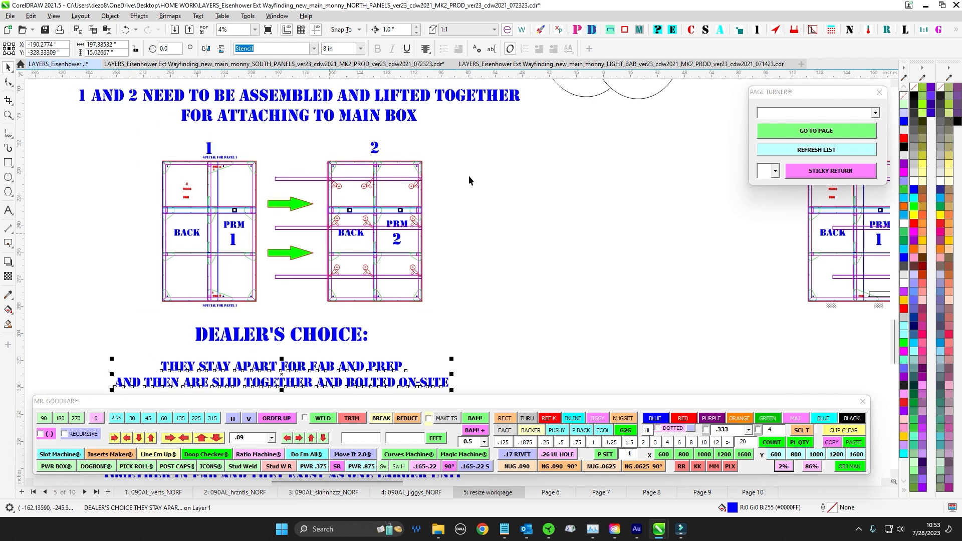
- Select panel 2 with its tubes in the adventure diagram, compare it with the assembled row, and clear the selection
{"action": "scroll", "coordinate": [428, 202], "scroll_direction": "up", "scroll_amount": 1}
{"action": "scroll", "coordinate": [428, 173], "scroll_direction": "down", "scroll_amount": 1}
{"action": "left_click_drag", "start_coordinate": [428, 173], "coordinate": [253, 333]}
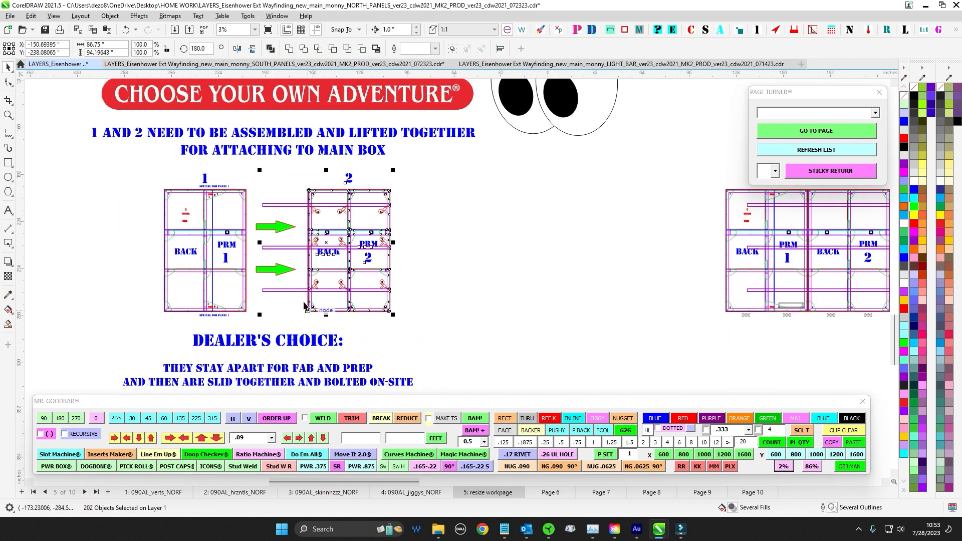
{"action": "scroll", "coordinate": [534, 260], "scroll_direction": "down", "scroll_amount": 3}
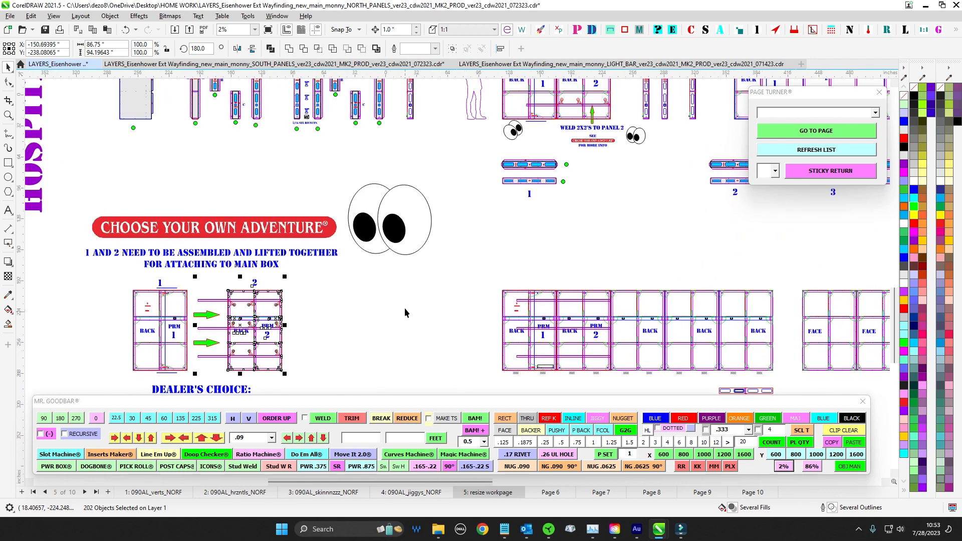
{"action": "scroll", "coordinate": [197, 256], "scroll_direction": "up", "scroll_amount": 1}
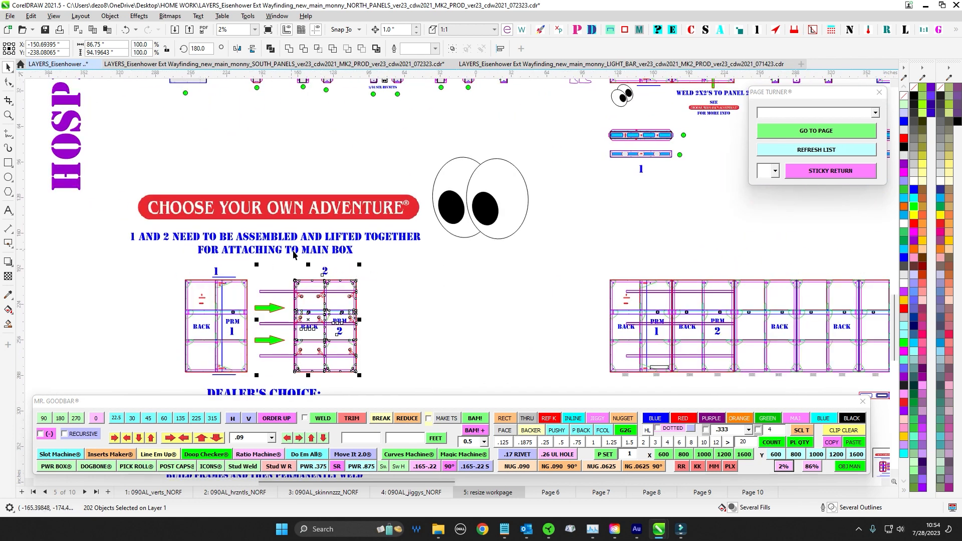
{"action": "left_click", "coordinate": [417, 315]}
{"action": "scroll", "coordinate": [274, 315], "scroll_direction": "up", "scroll_amount": 2}
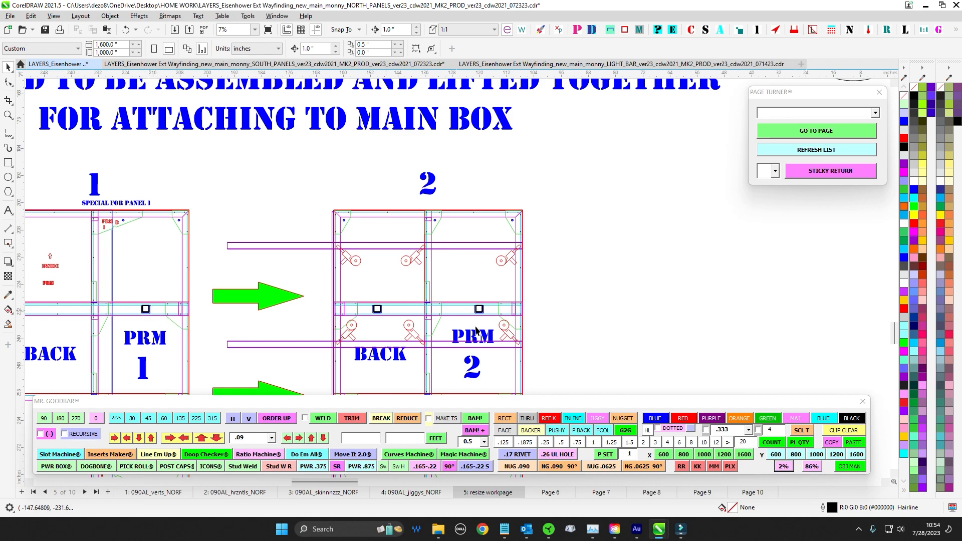
- Examine the NORTH back view of panels 1 and 2, picking out the small square openings in the middle rail
{"action": "scroll", "coordinate": [476, 331], "scroll_direction": "down", "scroll_amount": 3}
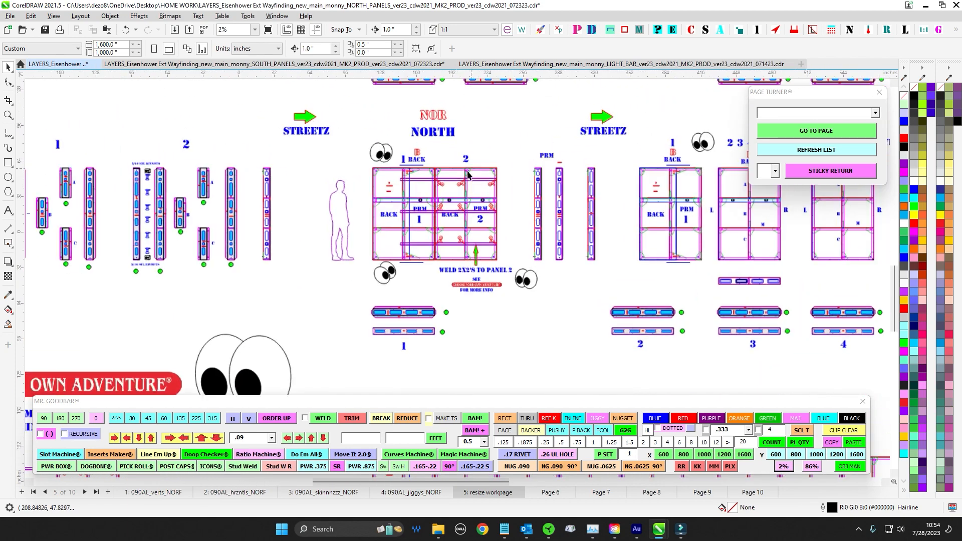
{"action": "scroll", "coordinate": [420, 200], "scroll_direction": "up", "scroll_amount": 3}
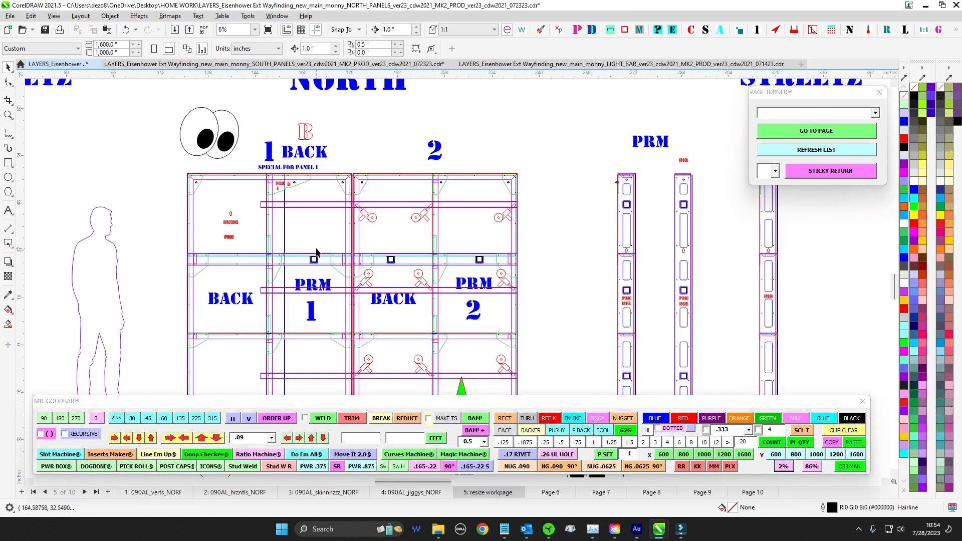
{"action": "left_click_drag", "start_coordinate": [331, 274], "coordinate": [331, 275]}
{"action": "left_click_drag", "start_coordinate": [375, 238], "coordinate": [403, 274]}
{"action": "left_click_drag", "start_coordinate": [472, 238], "coordinate": [498, 276]}
{"action": "scroll", "coordinate": [539, 299], "scroll_direction": "down", "scroll_amount": 1}
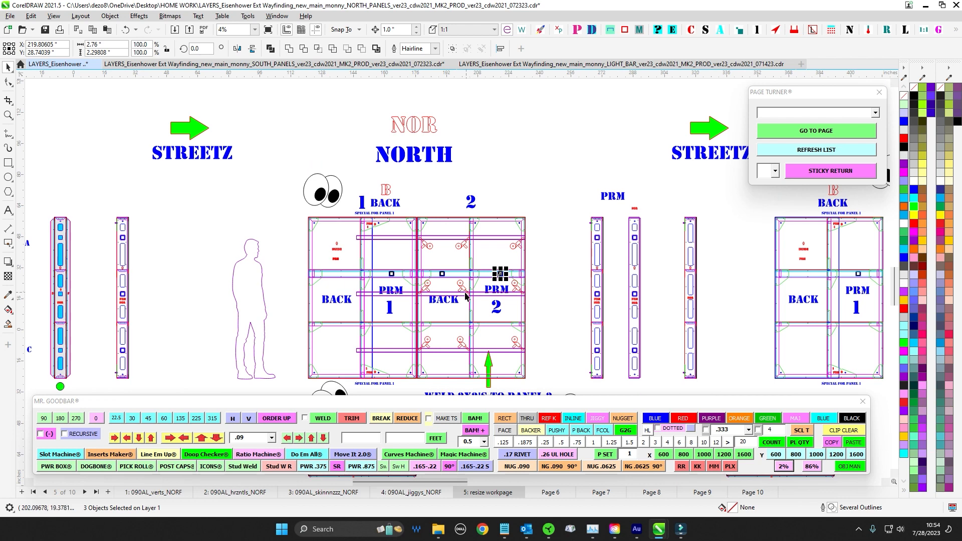
{"action": "scroll", "coordinate": [465, 296], "scroll_direction": "down", "scroll_amount": 2}
{"action": "left_click", "coordinate": [443, 329]}
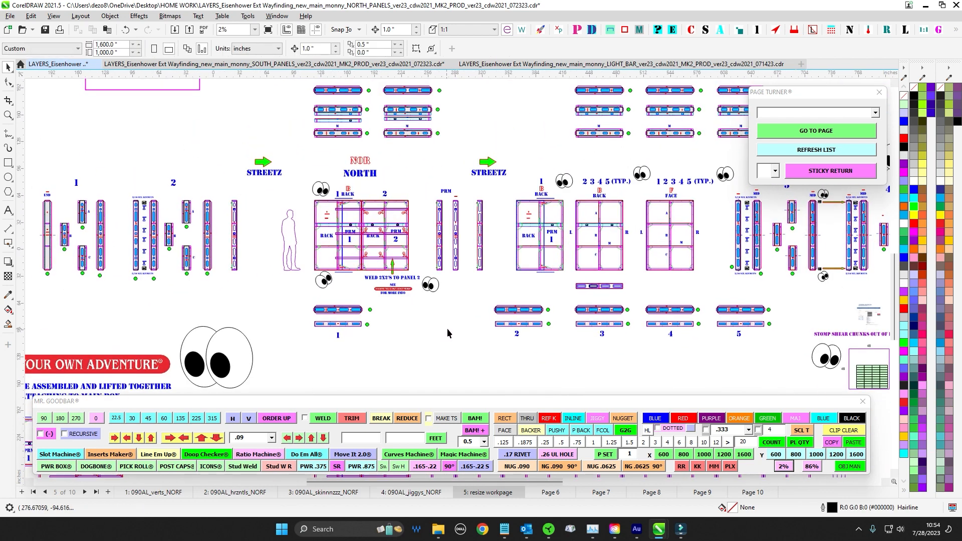
- Check the number and BACK labels above panels 1 and 2 and the parts laid out around the NORTH view
{"action": "left_click_drag", "start_coordinate": [444, 358], "coordinate": [483, 344]}
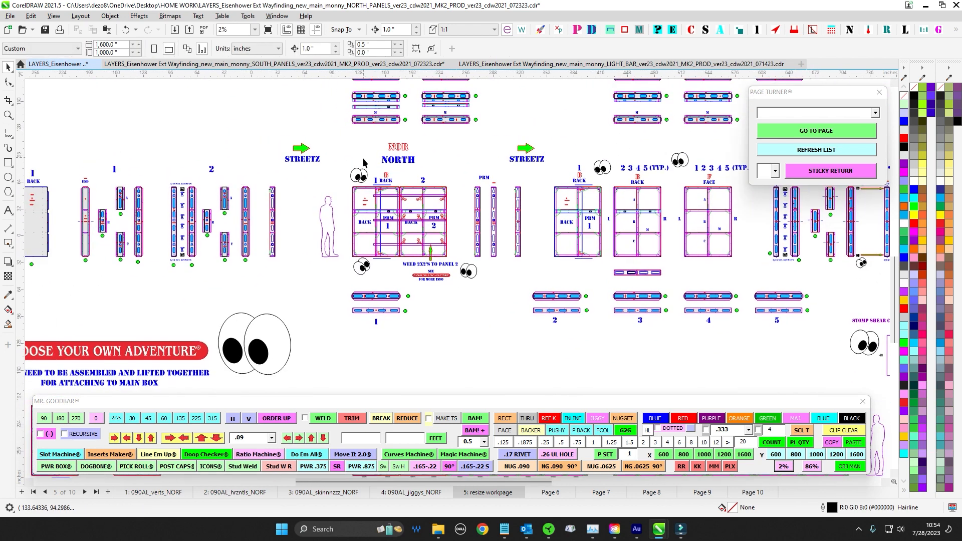
{"action": "scroll", "coordinate": [364, 162], "scroll_direction": "up", "scroll_amount": 1}
{"action": "left_click_drag", "start_coordinate": [477, 206], "coordinate": [478, 206]}
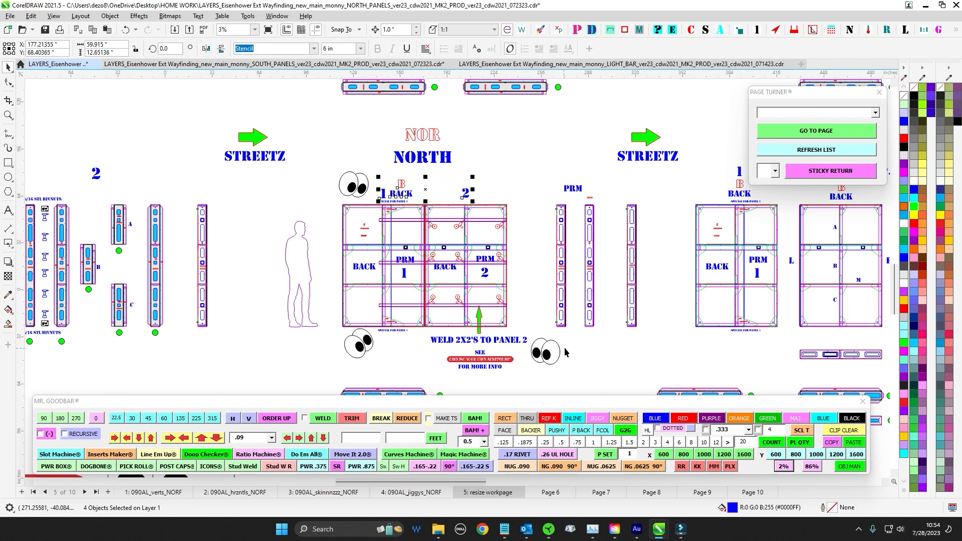
{"action": "left_click_drag", "start_coordinate": [540, 219], "coordinate": [501, 246]}
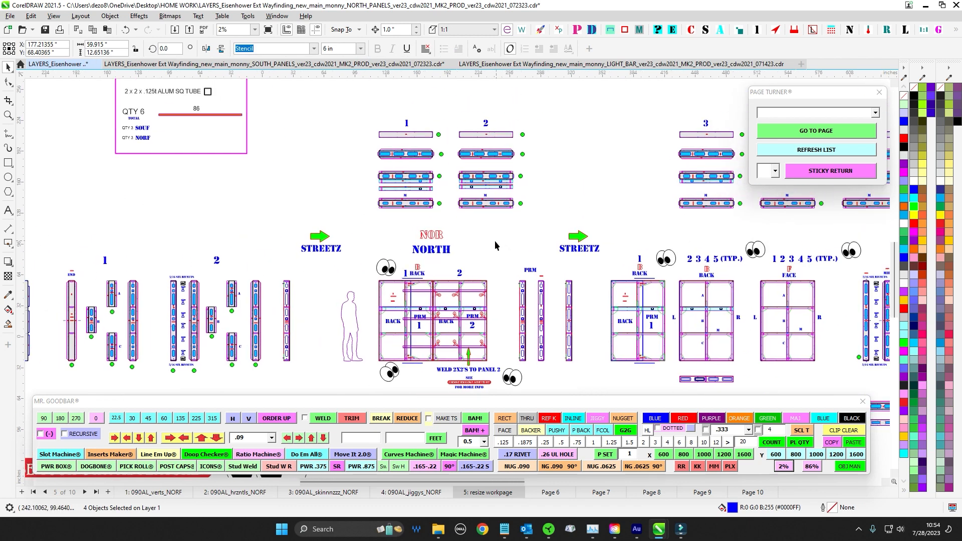
{"action": "left_click", "coordinate": [493, 246]}
- Inspect the panel 1 BACK skin and its side flanges next to the END piece, comparing them with the surrounding panel layouts
{"action": "left_click_drag", "start_coordinate": [286, 232], "coordinate": [548, 192]}
{"action": "scroll", "coordinate": [281, 257], "scroll_direction": "up", "scroll_amount": 4}
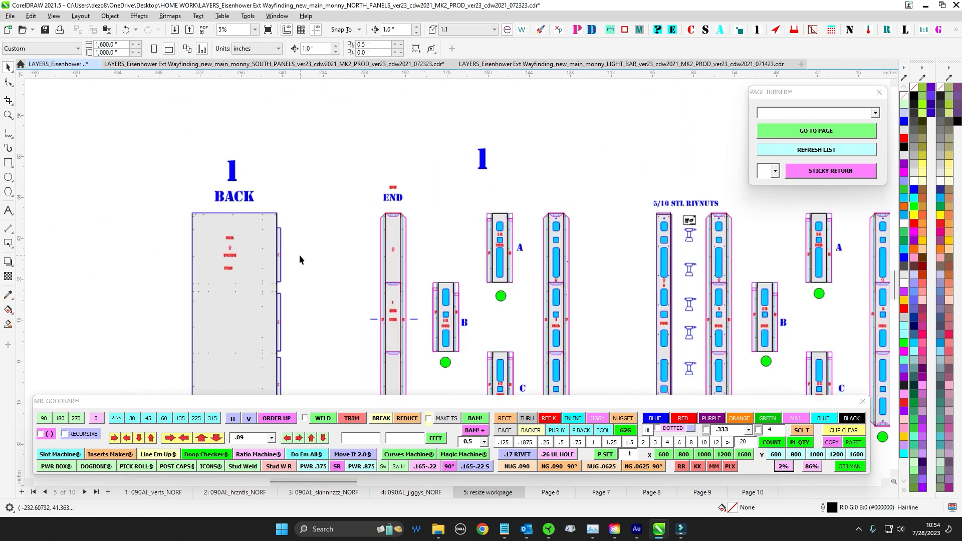
{"action": "scroll", "coordinate": [283, 227], "scroll_direction": "down", "scroll_amount": 5}
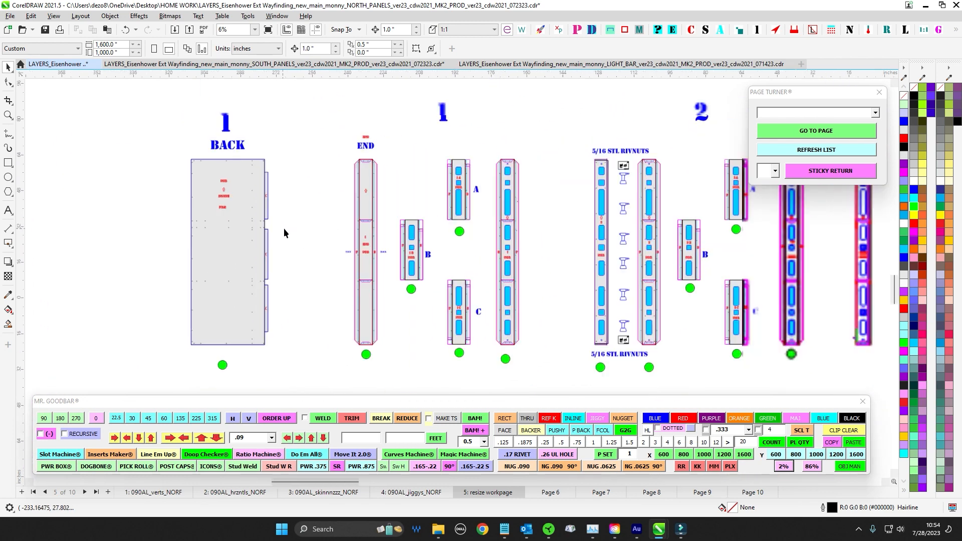
{"action": "scroll", "coordinate": [317, 312], "scroll_direction": "up", "scroll_amount": 2}
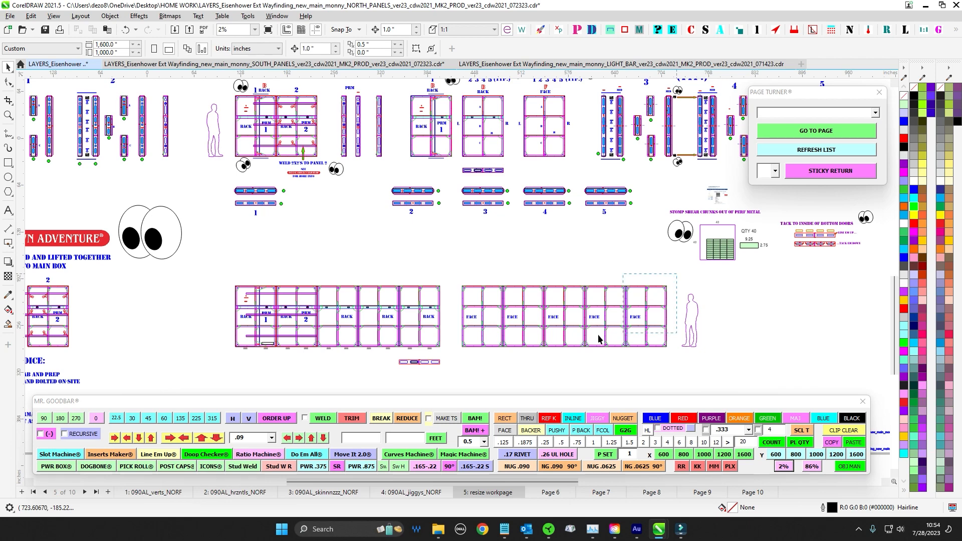
{"action": "scroll", "coordinate": [446, 295], "scroll_direction": "down", "scroll_amount": 1}
{"action": "left_click_drag", "start_coordinate": [481, 290], "coordinate": [482, 322]}
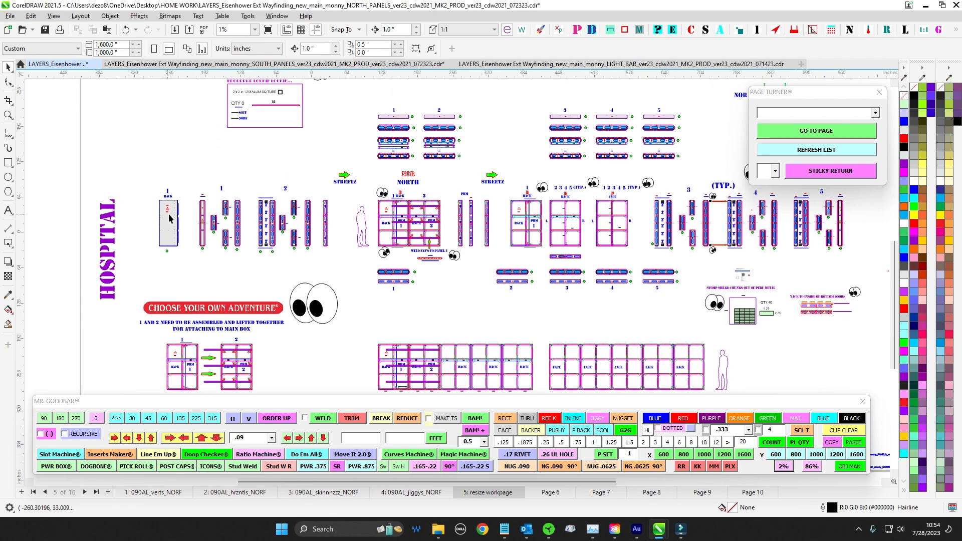
{"action": "scroll", "coordinate": [179, 183], "scroll_direction": "up", "scroll_amount": 5}
{"action": "scroll", "coordinate": [188, 181], "scroll_direction": "down", "scroll_amount": 1}
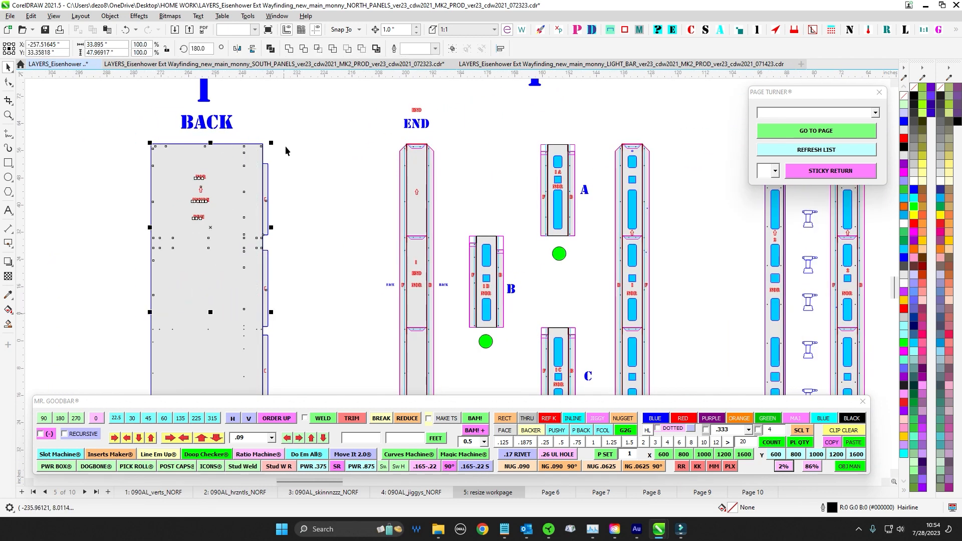
{"action": "scroll", "coordinate": [270, 146], "scroll_direction": "up", "scroll_amount": 4}
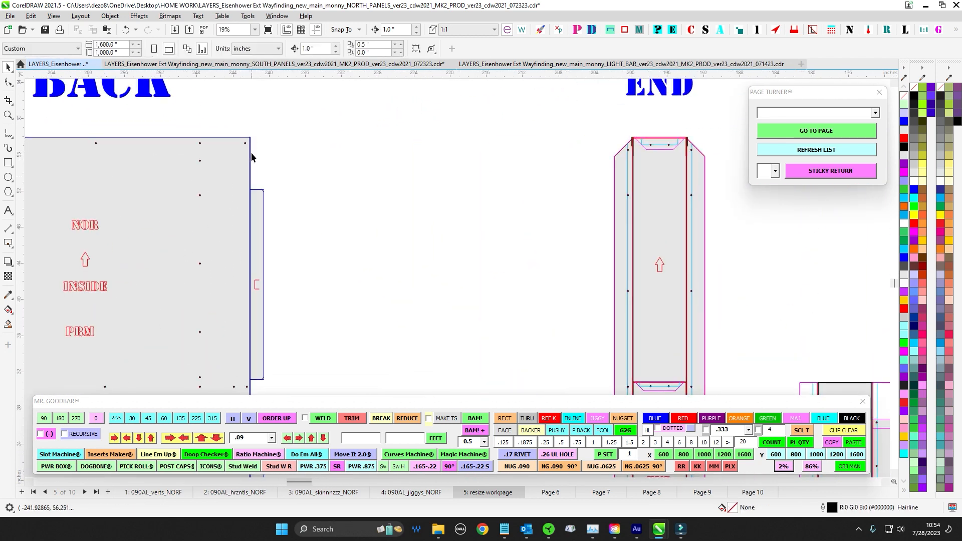
{"action": "scroll", "coordinate": [251, 170], "scroll_direction": "down", "scroll_amount": 4}
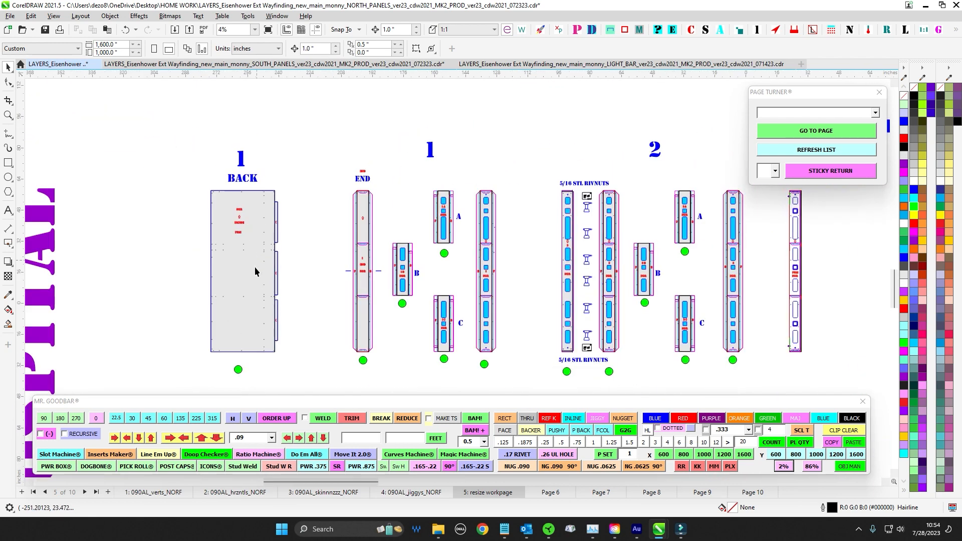
- Go to the full NORTH elevation and examine the upper frame of panels 1 and 2 where the green block overlaps it
{"action": "scroll", "coordinate": [349, 262], "scroll_direction": "down", "scroll_amount": 1}
{"action": "left_click_drag", "start_coordinate": [372, 183], "coordinate": [158, 212]}
{"action": "left_click_drag", "start_coordinate": [435, 161], "coordinate": [190, 350]}
{"action": "scroll", "coordinate": [400, 171], "scroll_direction": "down", "scroll_amount": 1}
{"action": "left_click_drag", "start_coordinate": [401, 173], "coordinate": [408, 347]}
{"action": "scroll", "coordinate": [404, 173], "scroll_direction": "up", "scroll_amount": 10}
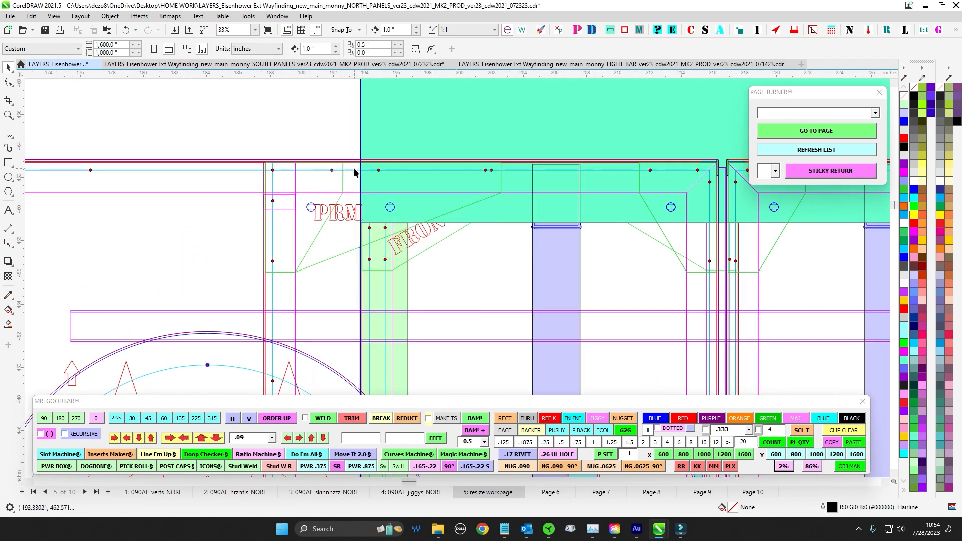
{"action": "left_click_drag", "start_coordinate": [377, 169], "coordinate": [283, 176]}
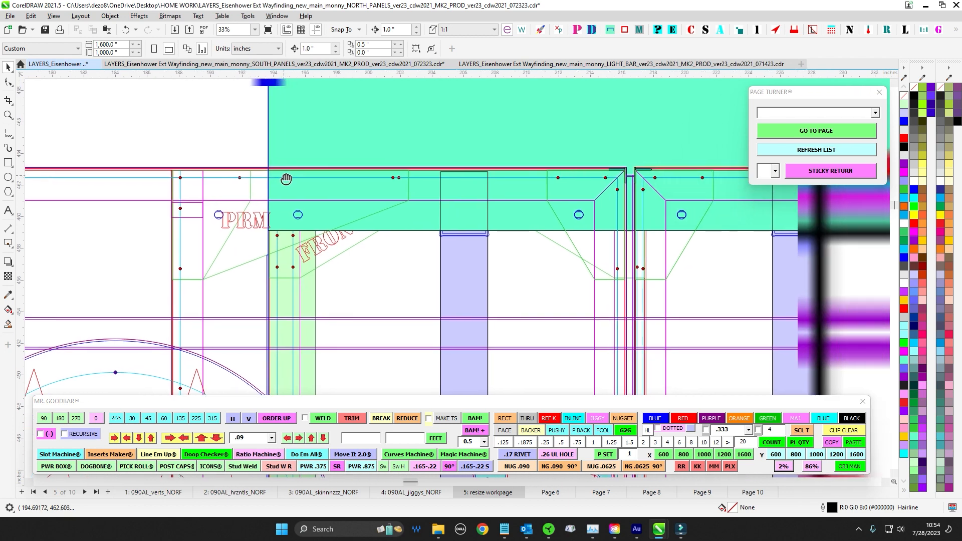
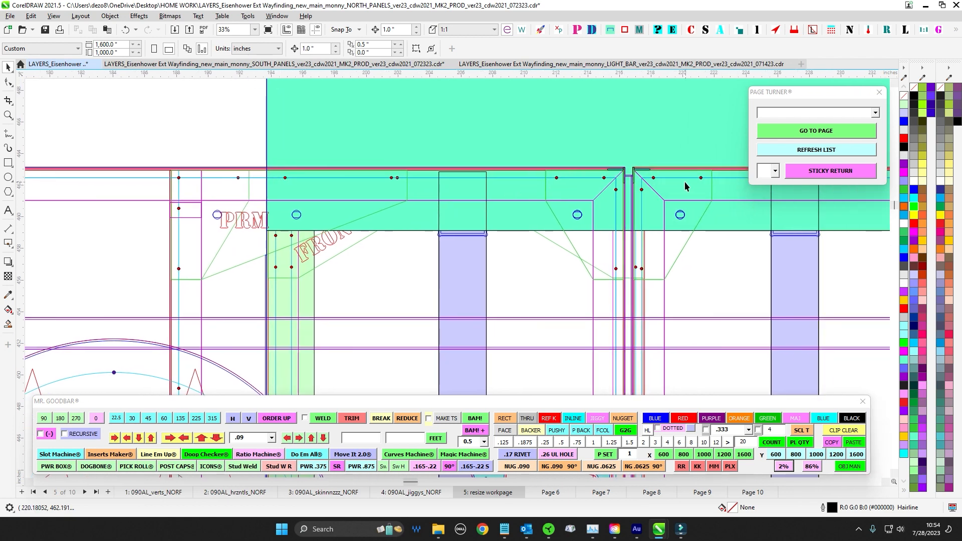
{"action": "scroll", "coordinate": [405, 207], "scroll_direction": "down", "scroll_amount": 5}
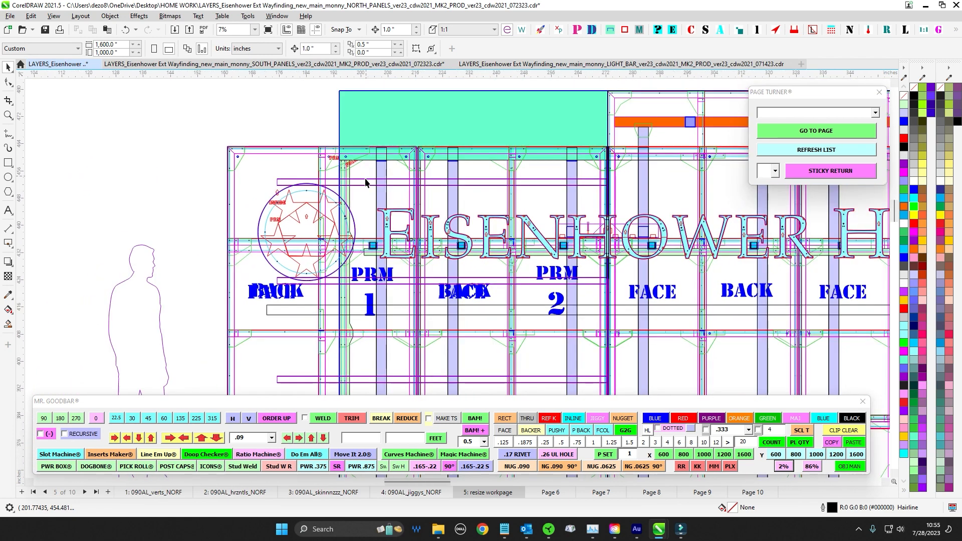
- Select the panel 1 and 2 assembly in the NORTH elevation and examine the blue square opening beside the first letter E
{"action": "scroll", "coordinate": [310, 184], "scroll_direction": "down", "scroll_amount": 2}
{"action": "left_click_drag", "start_coordinate": [230, 154], "coordinate": [499, 347]}
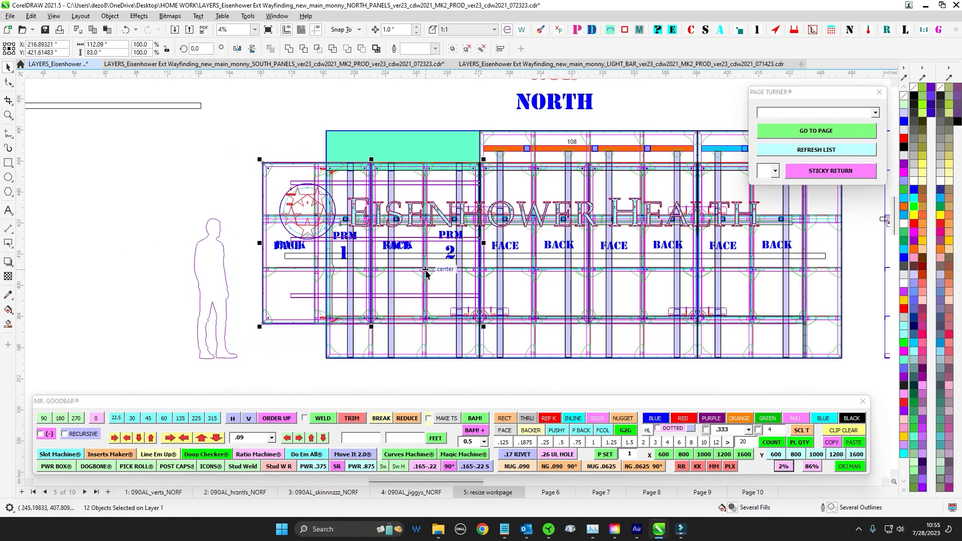
{"action": "left_click_drag", "start_coordinate": [243, 131], "coordinate": [518, 360]}
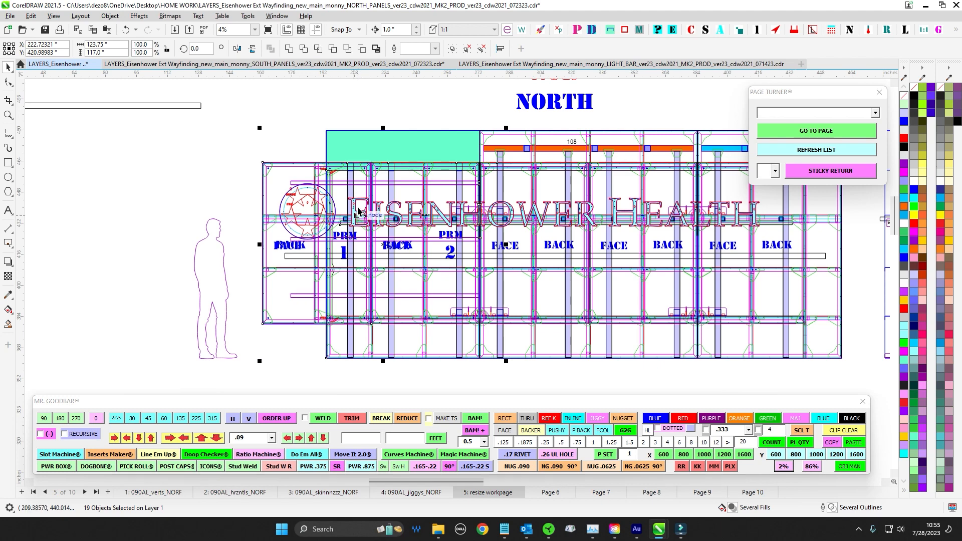
{"action": "scroll", "coordinate": [344, 214], "scroll_direction": "up", "scroll_amount": 2}
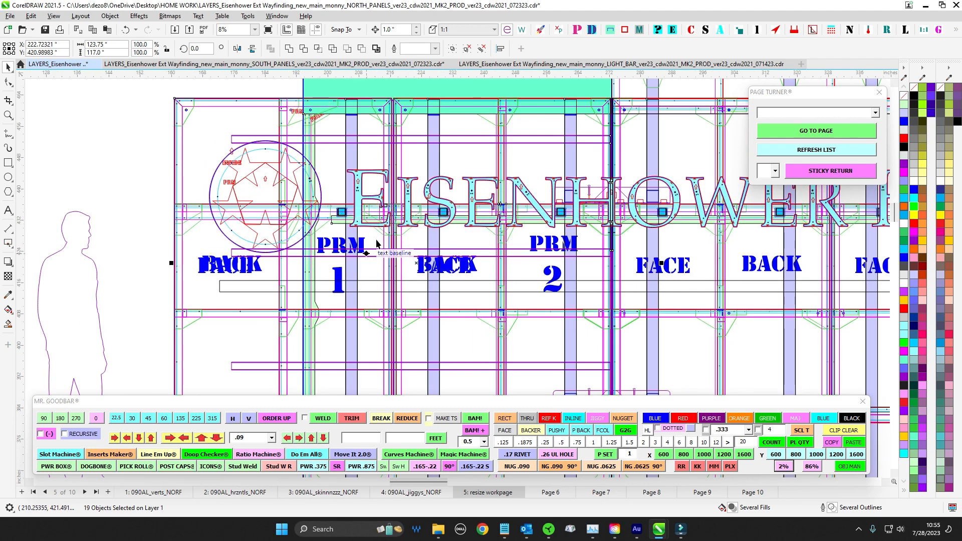
{"action": "scroll", "coordinate": [343, 209], "scroll_direction": "up", "scroll_amount": 6}
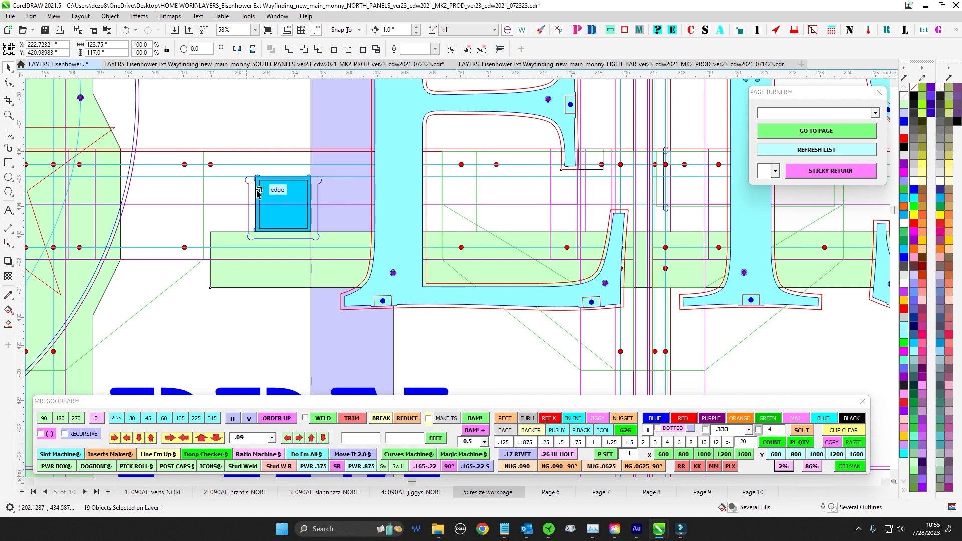
{"action": "scroll", "coordinate": [266, 193], "scroll_direction": "down", "scroll_amount": 5}
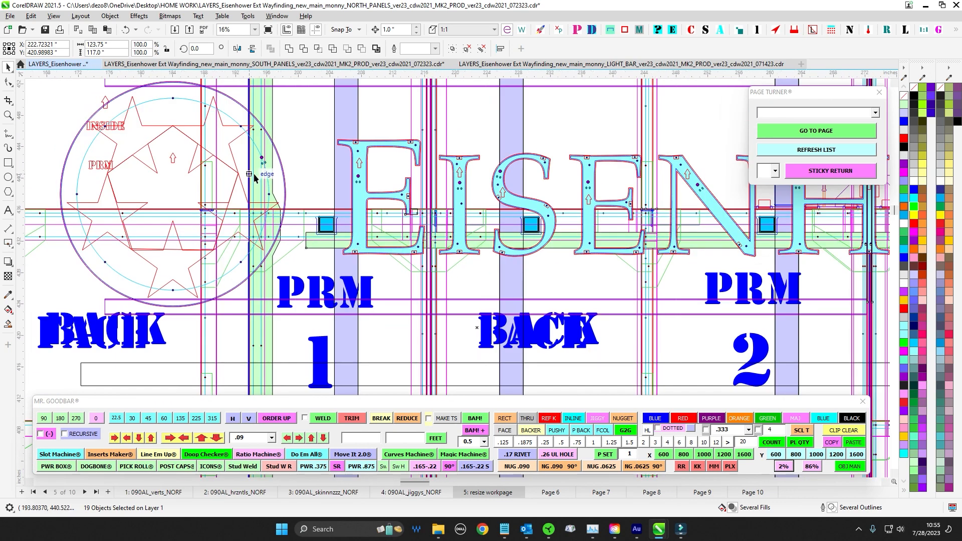
- Inspect the green block's lower corner against the PRM and FRONT gusset markings on panel 1, and clear the selection
{"action": "scroll", "coordinate": [251, 173], "scroll_direction": "up", "scroll_amount": 3}
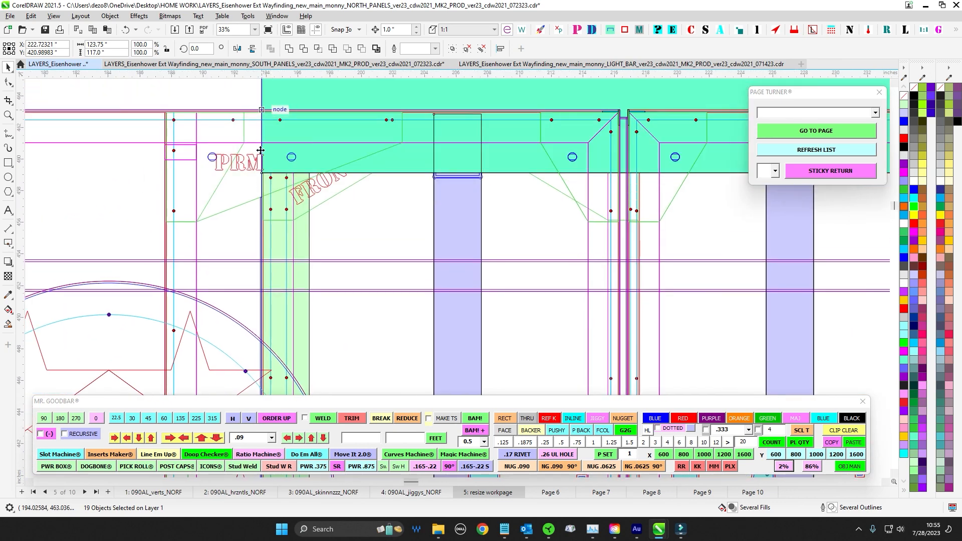
{"action": "scroll", "coordinate": [260, 146], "scroll_direction": "up", "scroll_amount": 2}
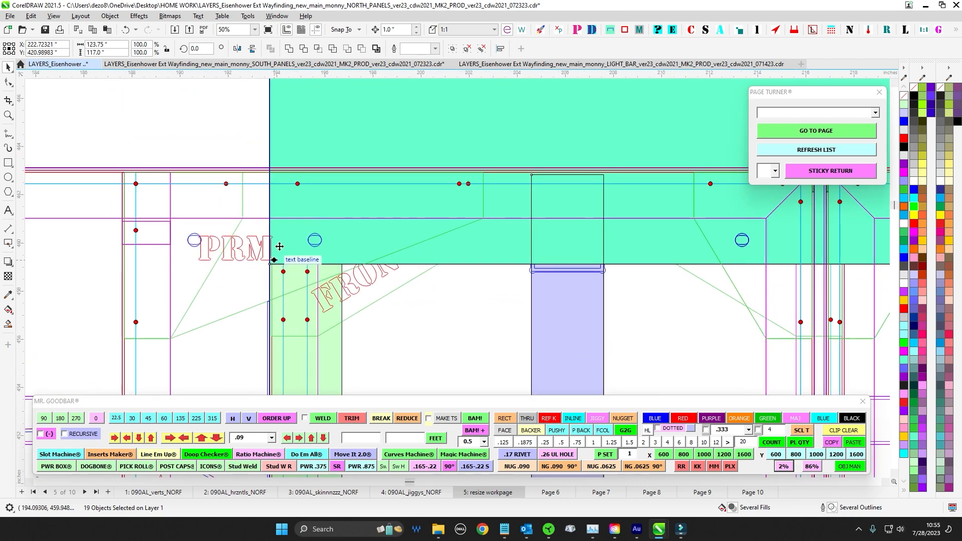
{"action": "scroll", "coordinate": [270, 190], "scroll_direction": "down", "scroll_amount": 7}
{"action": "scroll", "coordinate": [242, 210], "scroll_direction": "up", "scroll_amount": 1}
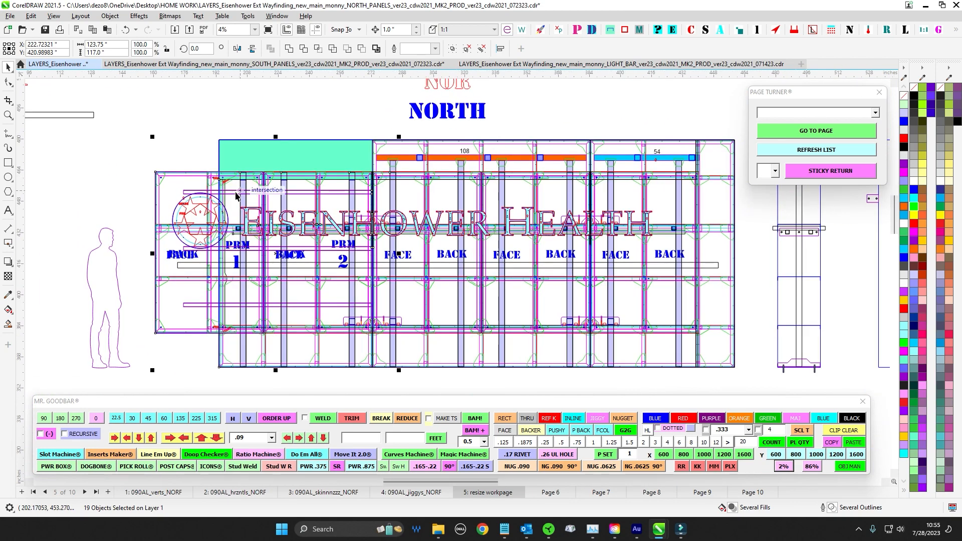
{"action": "key", "text": "Escape"}
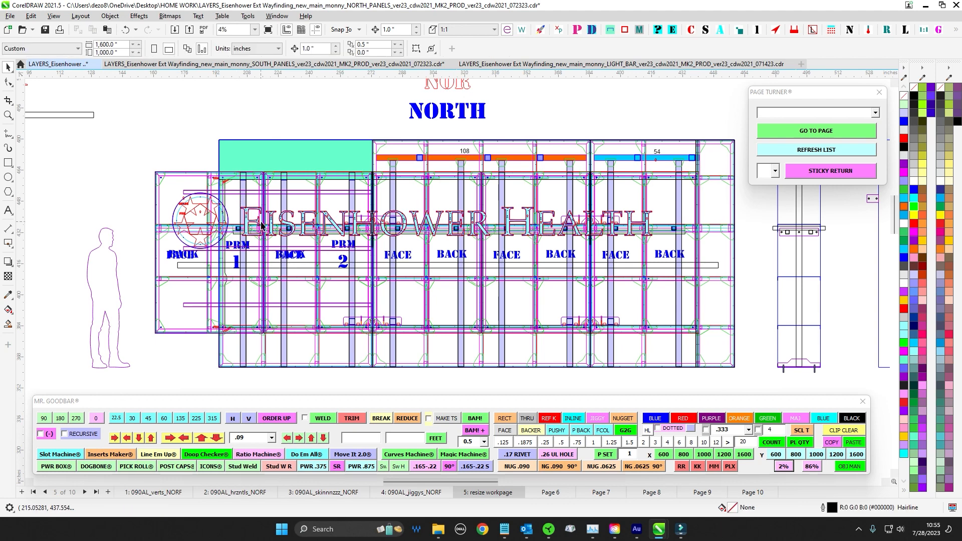
- Examine the Eisenhower Health lettering against the frames, rails and vertical posts along the whole NORTH elevation
{"action": "scroll", "coordinate": [257, 175], "scroll_direction": "up", "scroll_amount": 2}
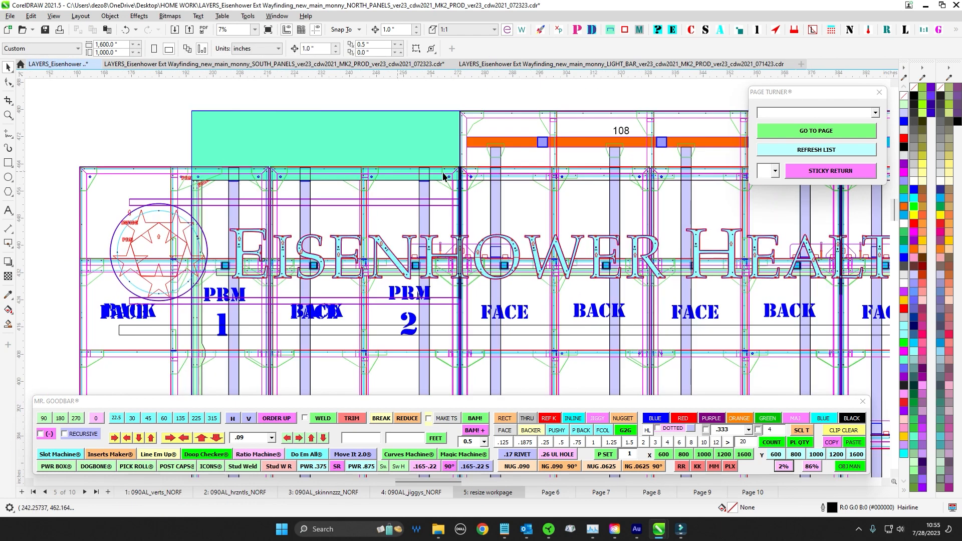
{"action": "left_click_drag", "start_coordinate": [431, 252], "coordinate": [420, 169]}
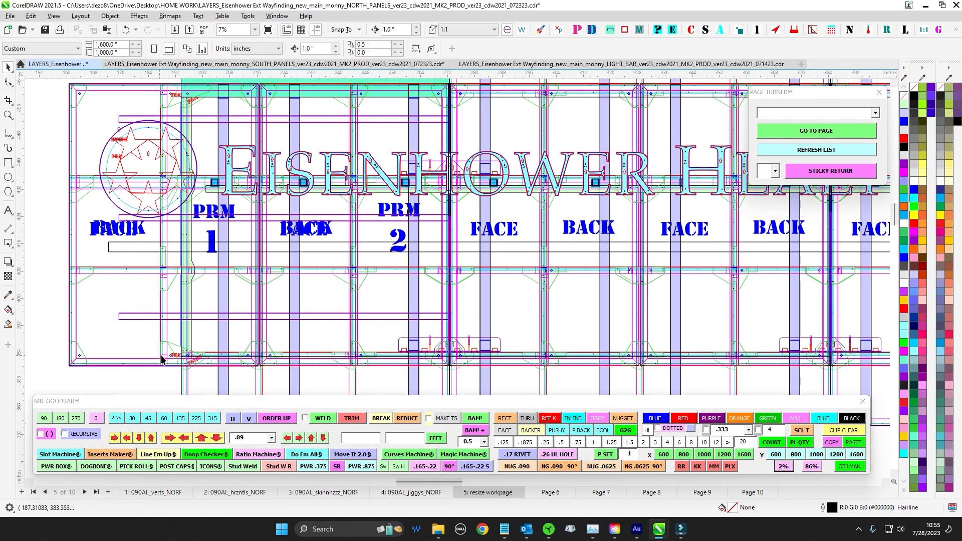
{"action": "scroll", "coordinate": [161, 359], "scroll_direction": "down", "scroll_amount": 1}
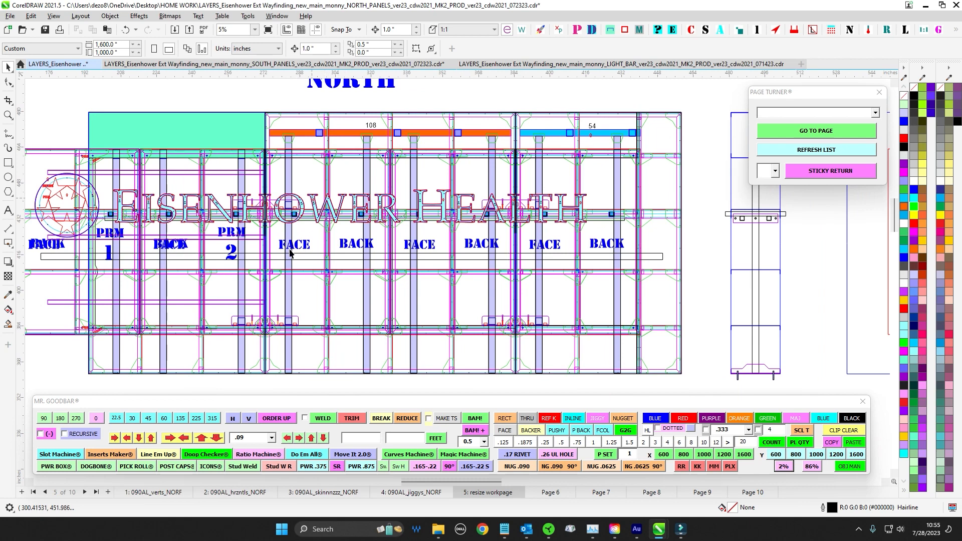
{"action": "scroll", "coordinate": [311, 188], "scroll_direction": "up", "scroll_amount": 2}
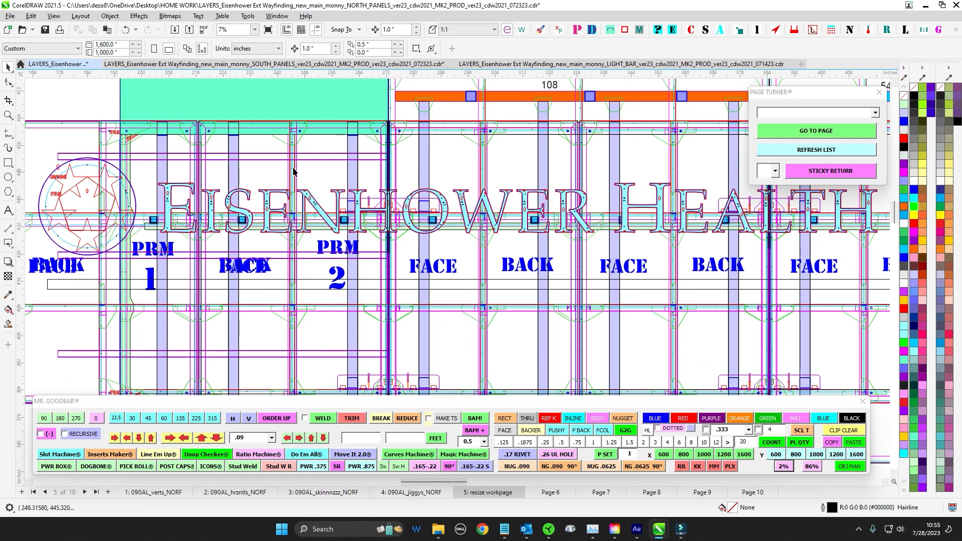
{"action": "scroll", "coordinate": [161, 154], "scroll_direction": "up", "scroll_amount": 1}
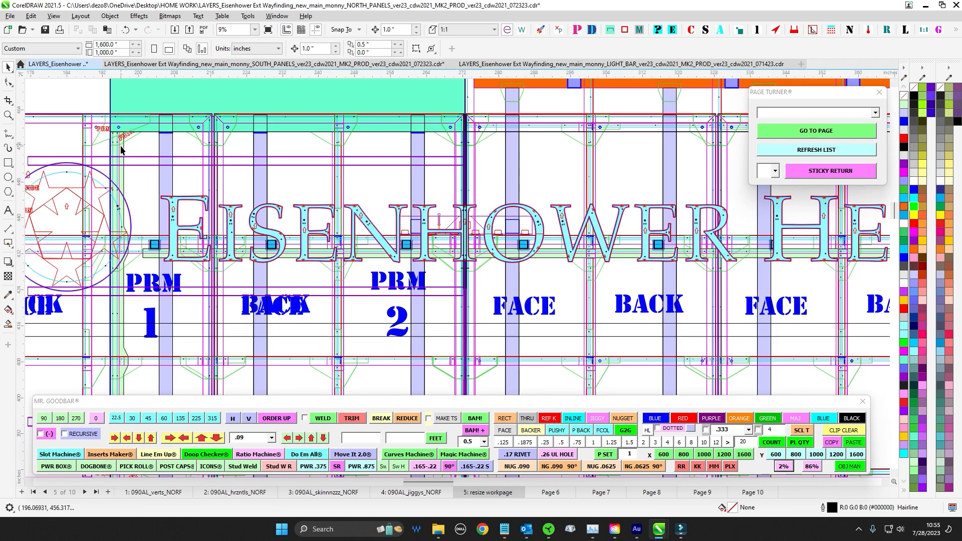
{"action": "scroll", "coordinate": [114, 157], "scroll_direction": "right", "scroll_amount": 3}
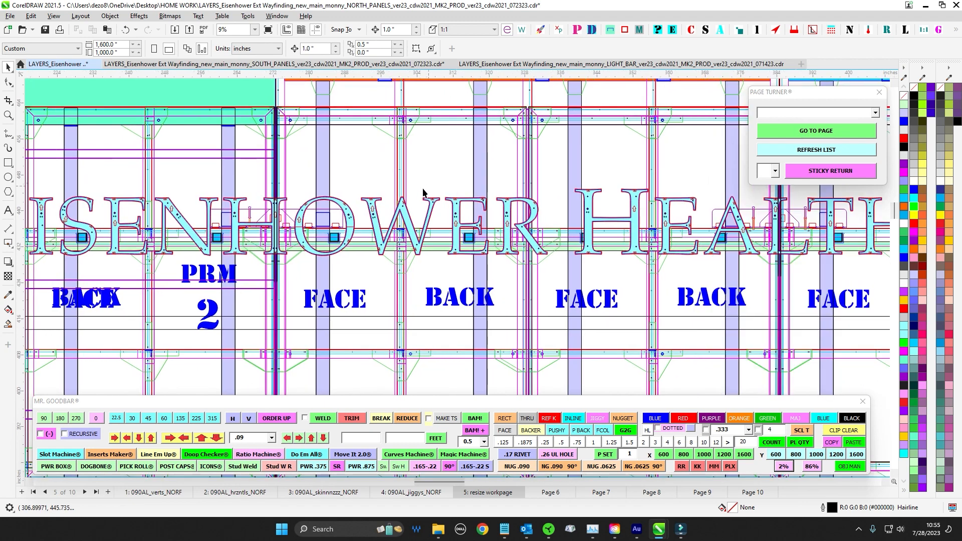
{"action": "scroll", "coordinate": [424, 193], "scroll_direction": "right", "scroll_amount": 5}
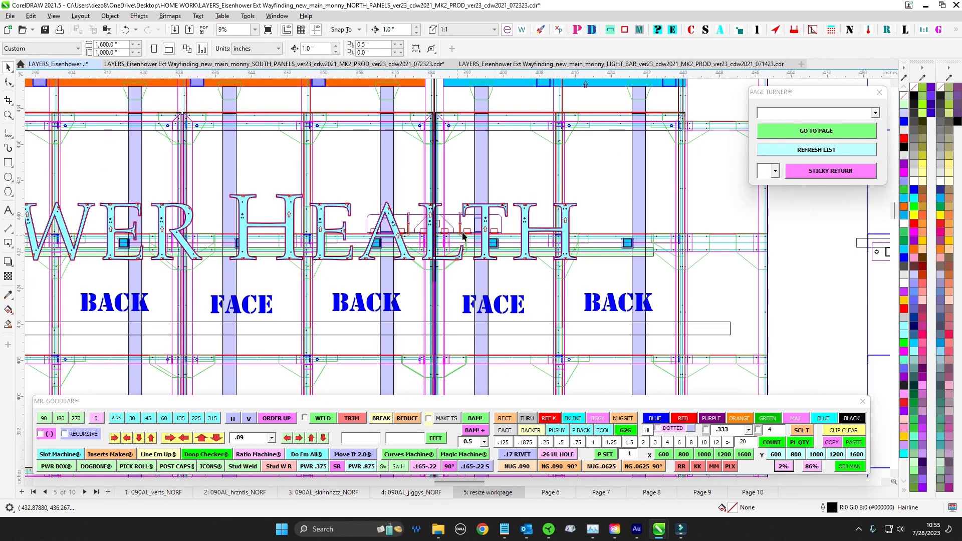
{"action": "scroll", "coordinate": [318, 245], "scroll_direction": "down", "scroll_amount": 1}
{"action": "scroll", "coordinate": [207, 213], "scroll_direction": "left", "scroll_amount": 5}
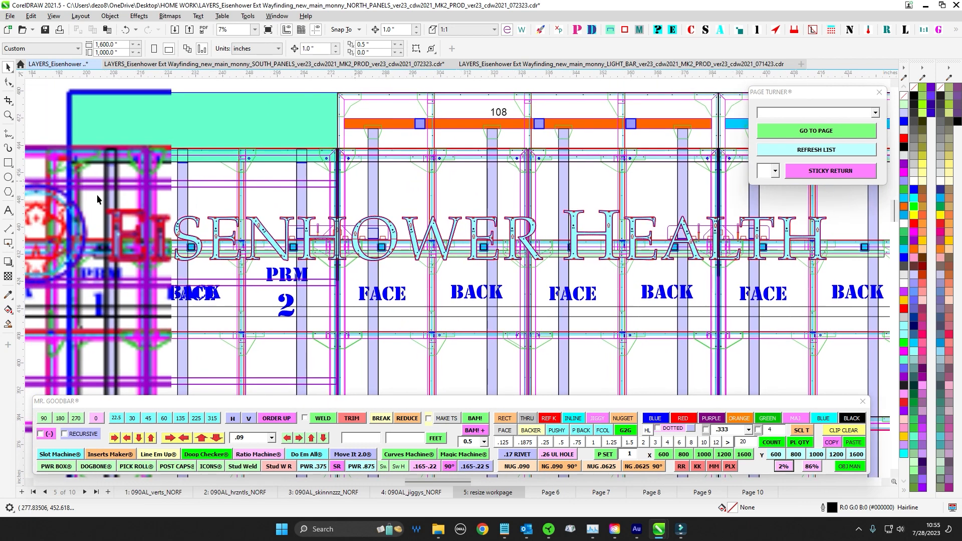
- Examine the vertical frame seam between the orange 108 bar and the blue 54 bar in the NORTH elevation
{"action": "scroll", "coordinate": [247, 212], "scroll_direction": "right", "scroll_amount": 6}
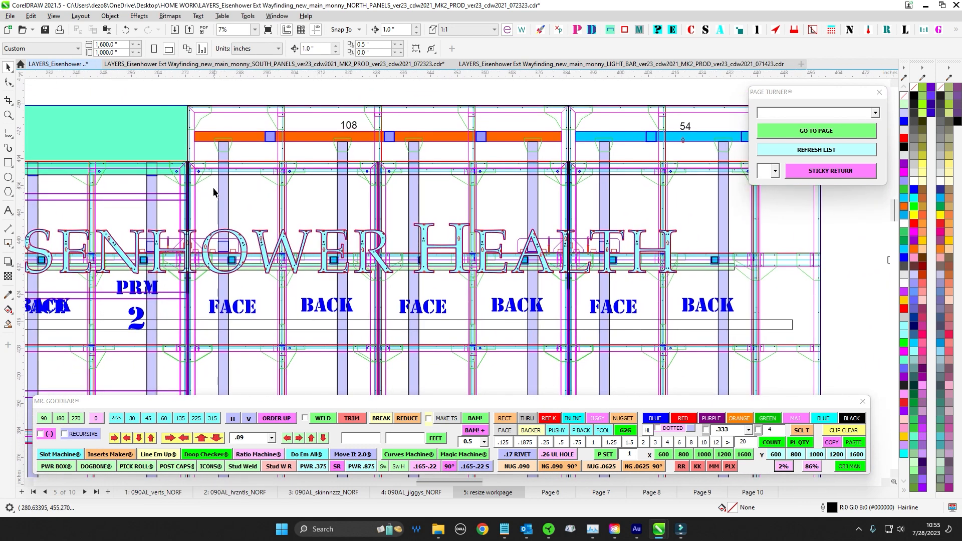
{"action": "scroll", "coordinate": [397, 169], "scroll_direction": "up", "scroll_amount": 1}
{"action": "scroll", "coordinate": [397, 168], "scroll_direction": "up", "scroll_amount": 2}
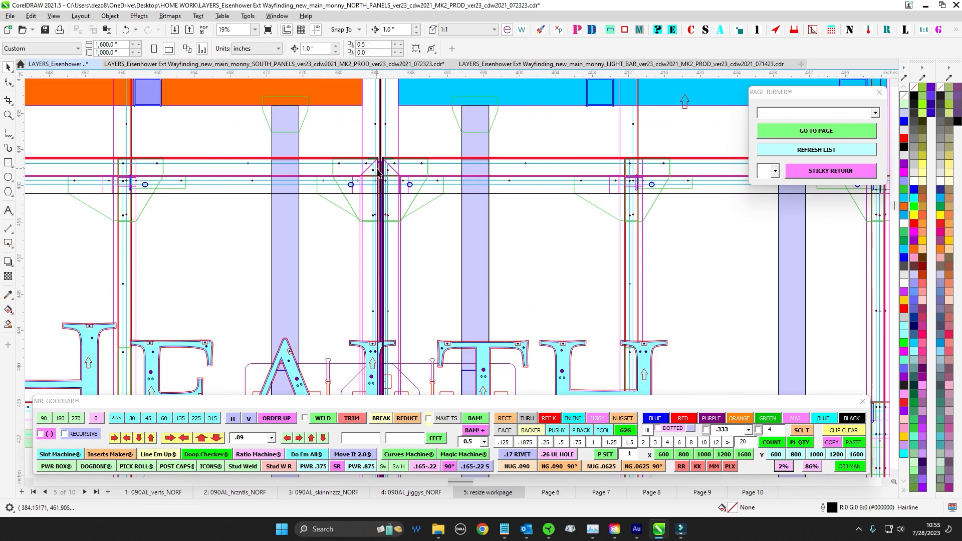
- Inspect the green-arrow connection from panel 3's MID vertical to panel 4's 5/16 STL RIVNUTS vertical
{"action": "scroll", "coordinate": [378, 173], "scroll_direction": "down", "scroll_amount": 6}
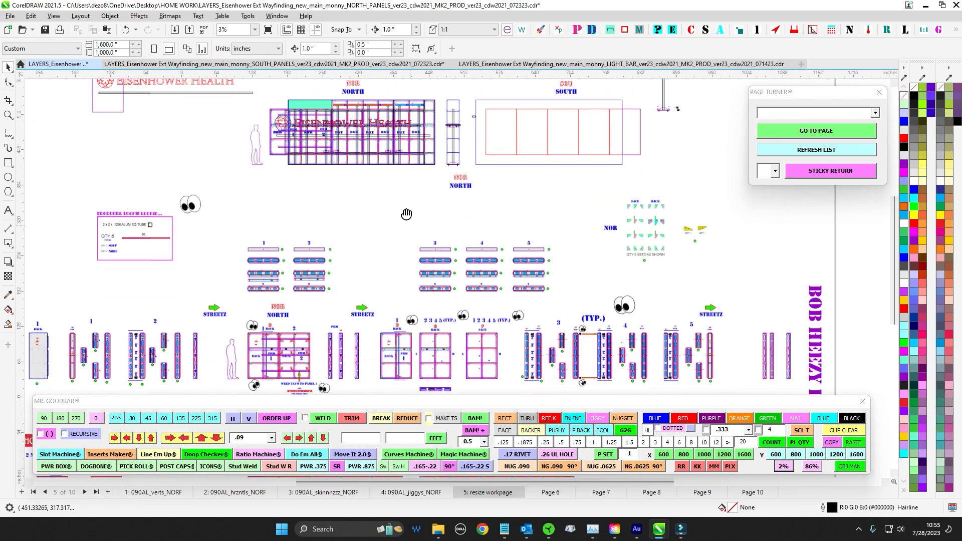
{"action": "scroll", "coordinate": [641, 263], "scroll_direction": "up", "scroll_amount": 5}
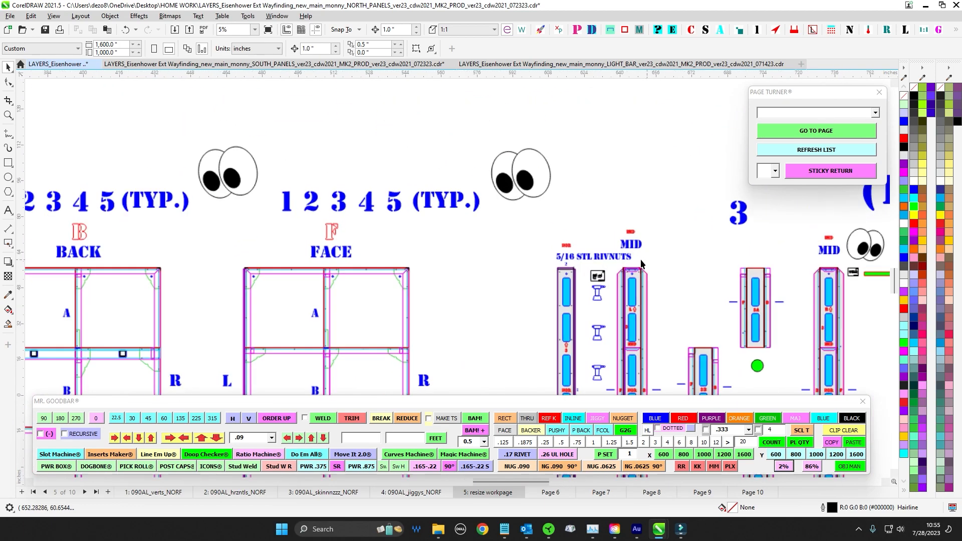
{"action": "scroll", "coordinate": [641, 260], "scroll_direction": "up", "scroll_amount": 2}
{"action": "left_click_drag", "start_coordinate": [624, 271], "coordinate": [315, 224]}
{"action": "scroll", "coordinate": [678, 229], "scroll_direction": "up", "scroll_amount": 1}
{"action": "left_click_drag", "start_coordinate": [657, 230], "coordinate": [310, 217]}
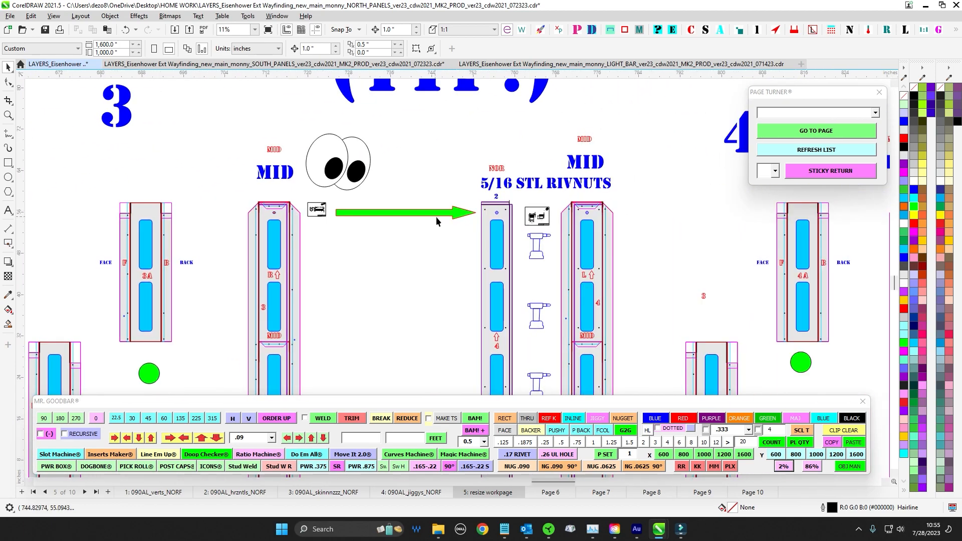
{"action": "scroll", "coordinate": [436, 219], "scroll_direction": "up", "scroll_amount": 2}
{"action": "scroll", "coordinate": [326, 253], "scroll_direction": "down", "scroll_amount": 6}
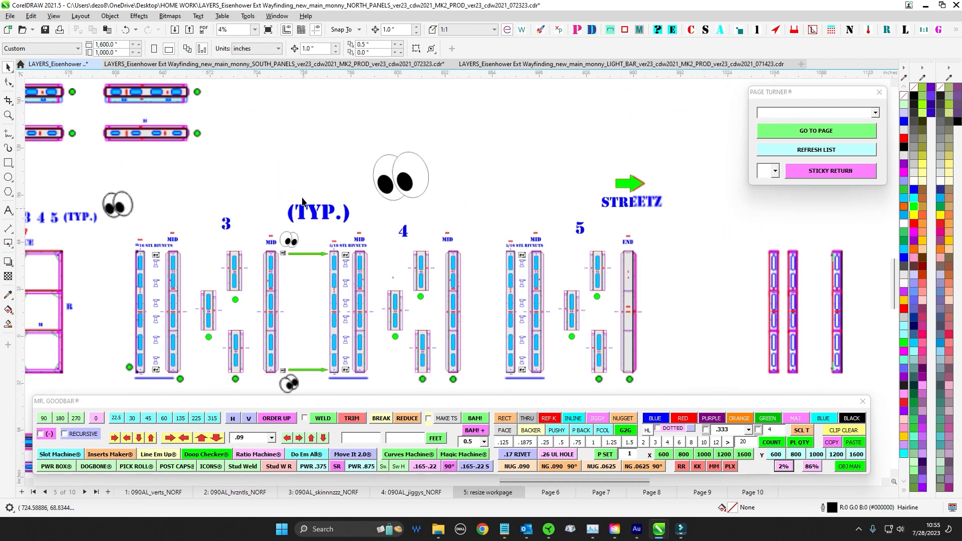
- Return to the NORTH elevation and examine the lower rails, brackets and posts beneath the Eisenhower Health lettering
{"action": "scroll", "coordinate": [352, 179], "scroll_direction": "up", "scroll_amount": 2}
{"action": "left_click_drag", "start_coordinate": [441, 186], "coordinate": [512, 219]}
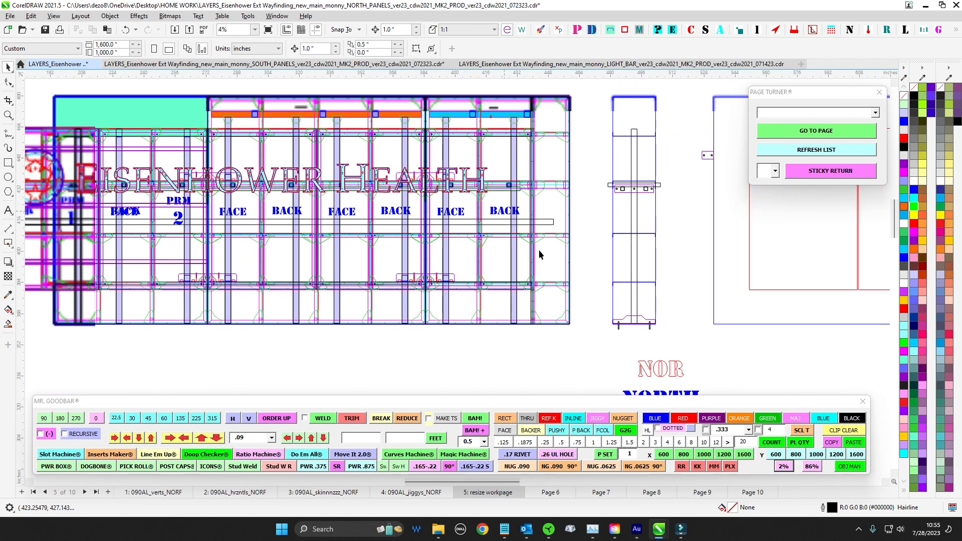
{"action": "scroll", "coordinate": [534, 290], "scroll_direction": "up", "scroll_amount": 2}
{"action": "scroll", "coordinate": [226, 283], "scroll_direction": "up", "scroll_amount": 1}
{"action": "left_click_drag", "start_coordinate": [231, 284], "coordinate": [564, 320]}
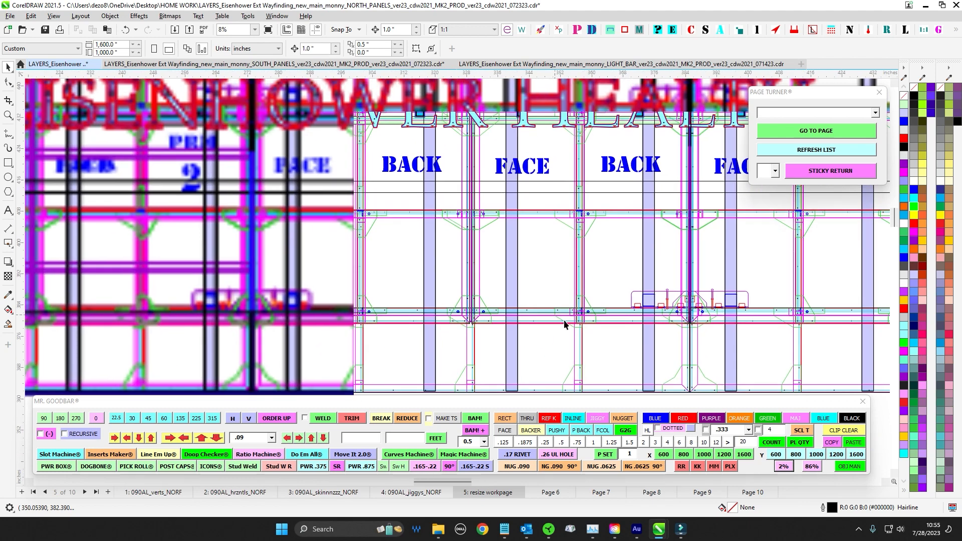
{"action": "scroll", "coordinate": [435, 230], "scroll_direction": "down", "scroll_amount": 2}
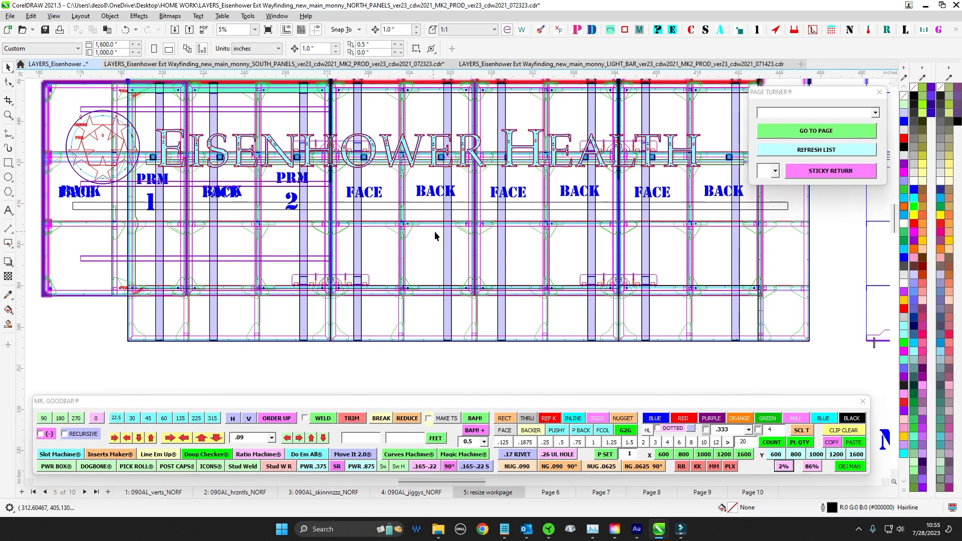
{"action": "scroll", "coordinate": [426, 254], "scroll_direction": "down", "scroll_amount": 3}
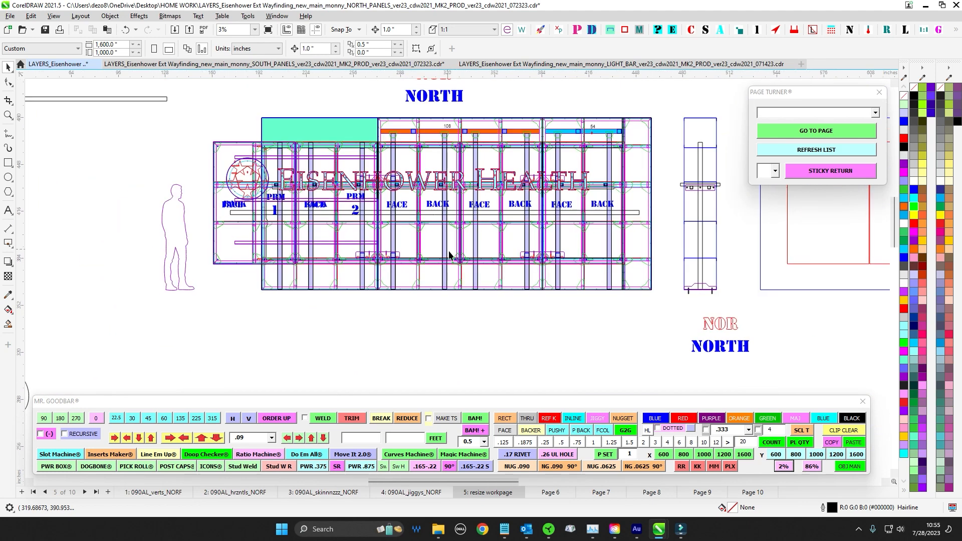
{"action": "scroll", "coordinate": [515, 320], "scroll_direction": "down", "scroll_amount": 1}
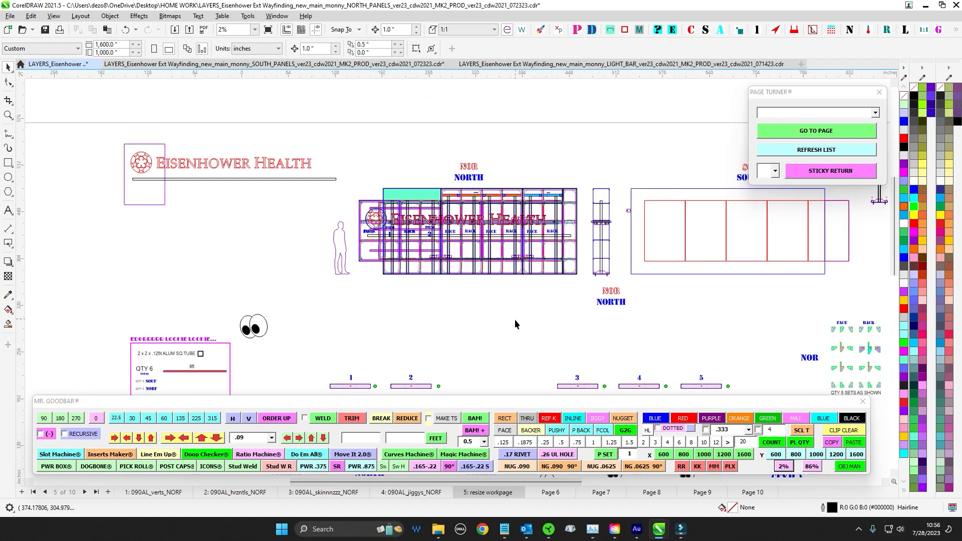
- Go to the assembled BACK and FACE elevations near the page's lower edge and select only the five FACE panels
{"action": "mouse_move", "coordinate": [515, 320]}
{"action": "left_mouse_down"}
{"action": "mouse_move", "coordinate": [519, 266]}
{"action": "mouse_move", "coordinate": [361, 305]}
{"action": "mouse_move", "coordinate": [642, 260]}
{"action": "mouse_move", "coordinate": [546, 180]}
{"action": "left_mouse_up"}
{"action": "left_click_drag", "start_coordinate": [503, 270], "coordinate": [486, 212]}
{"action": "left_click_drag", "start_coordinate": [419, 347], "coordinate": [437, 238]}
{"action": "scroll", "coordinate": [462, 287], "scroll_direction": "down", "scroll_amount": 2}
{"action": "left_click_drag", "start_coordinate": [535, 251], "coordinate": [441, 236]}
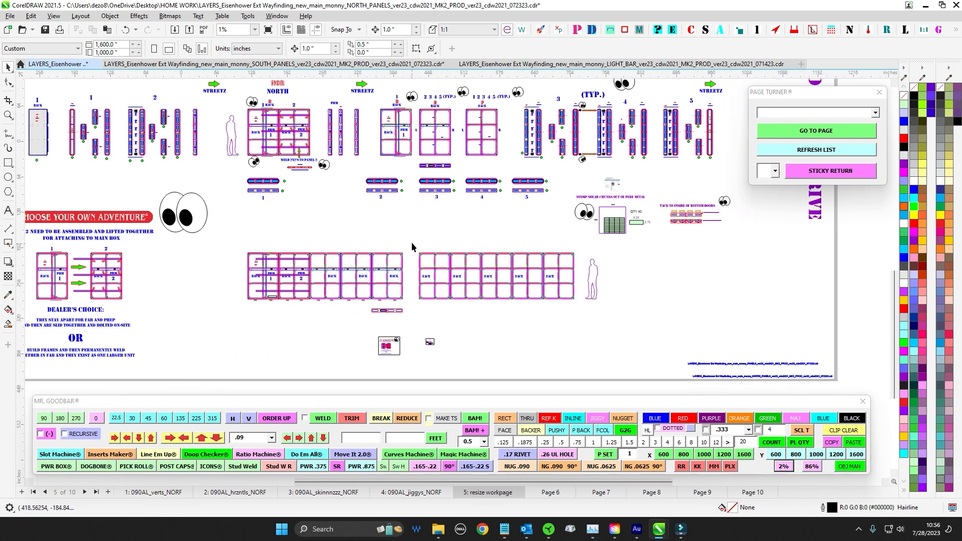
{"action": "left_click_drag", "start_coordinate": [581, 325], "coordinate": [583, 326]}
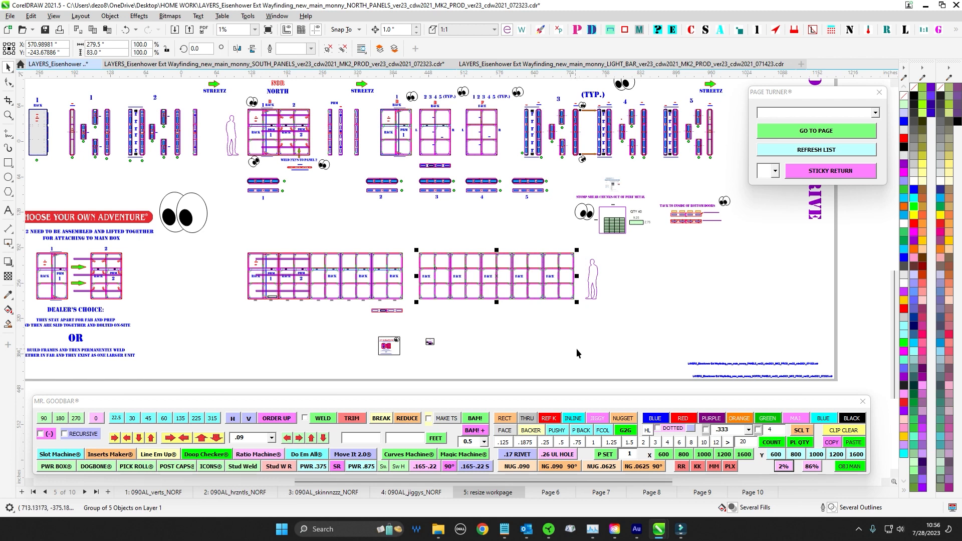
{"action": "scroll", "coordinate": [526, 227], "scroll_direction": "up", "scroll_amount": 1}
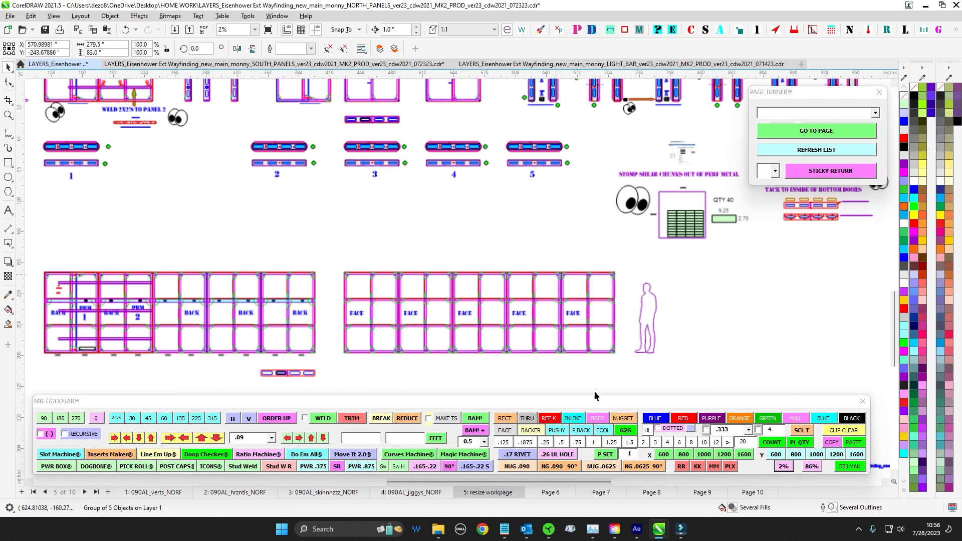
{"action": "left_click_drag", "start_coordinate": [461, 239], "coordinate": [397, 243]}
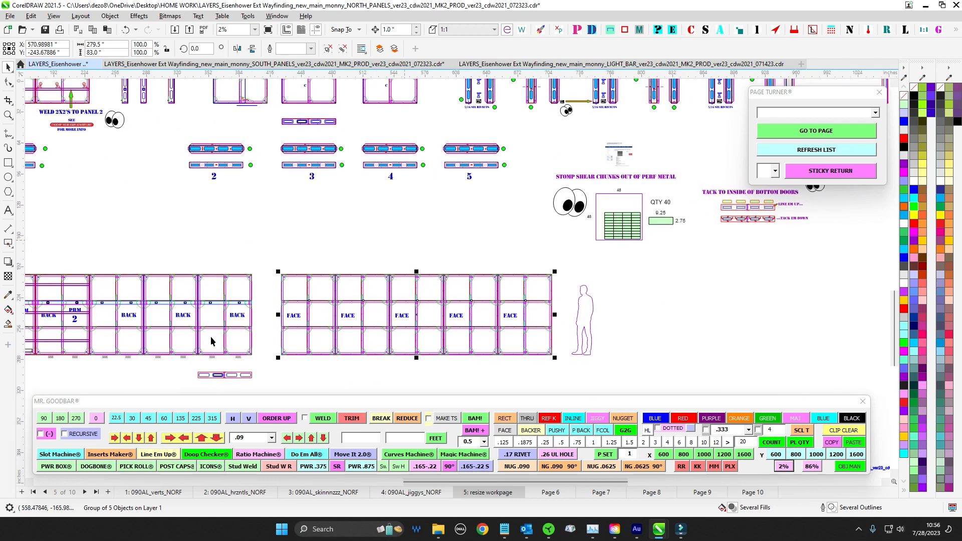
{"action": "left_click_drag", "start_coordinate": [261, 259], "coordinate": [665, 422]}
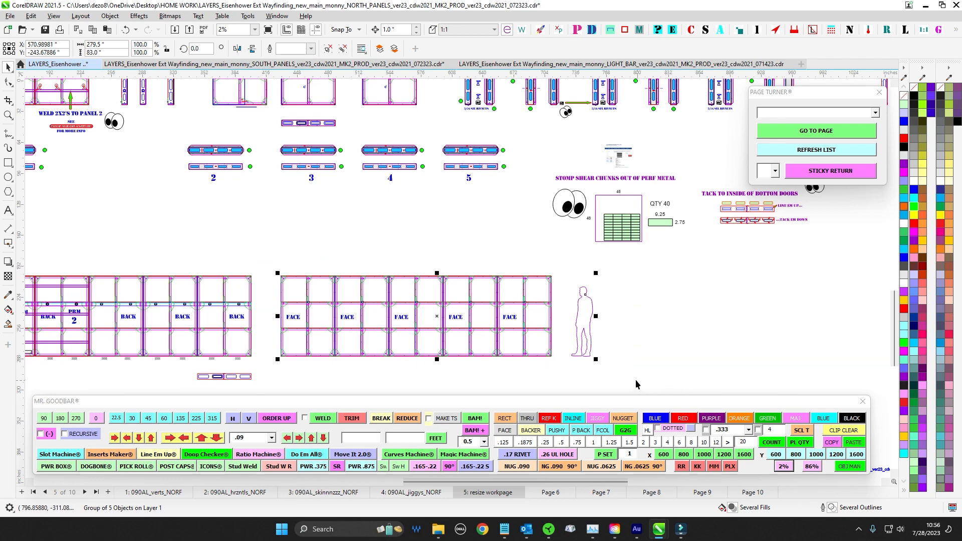
{"action": "left_click_drag", "start_coordinate": [261, 258], "coordinate": [578, 387]}
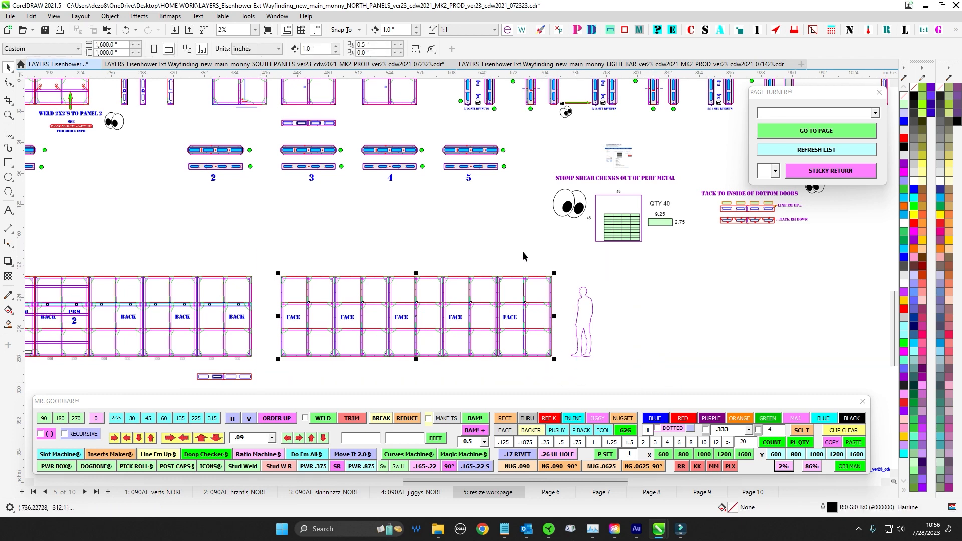
- Compare the selected FACE row with the individual panel views and the NORTH panel 1 and 2 assembly
{"action": "left_click_drag", "start_coordinate": [513, 227], "coordinate": [466, 248]}
{"action": "scroll", "coordinate": [466, 243], "scroll_direction": "down", "scroll_amount": 1}
{"action": "left_click_drag", "start_coordinate": [447, 203], "coordinate": [419, 273]}
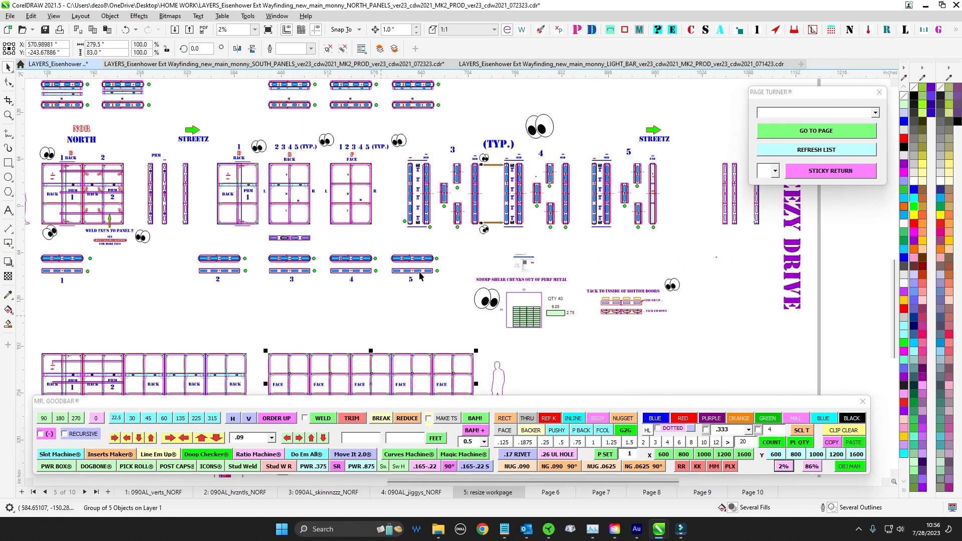
{"action": "left_click_drag", "start_coordinate": [328, 222], "coordinate": [505, 218]}
{"action": "scroll", "coordinate": [253, 163], "scroll_direction": "up", "scroll_amount": 1}
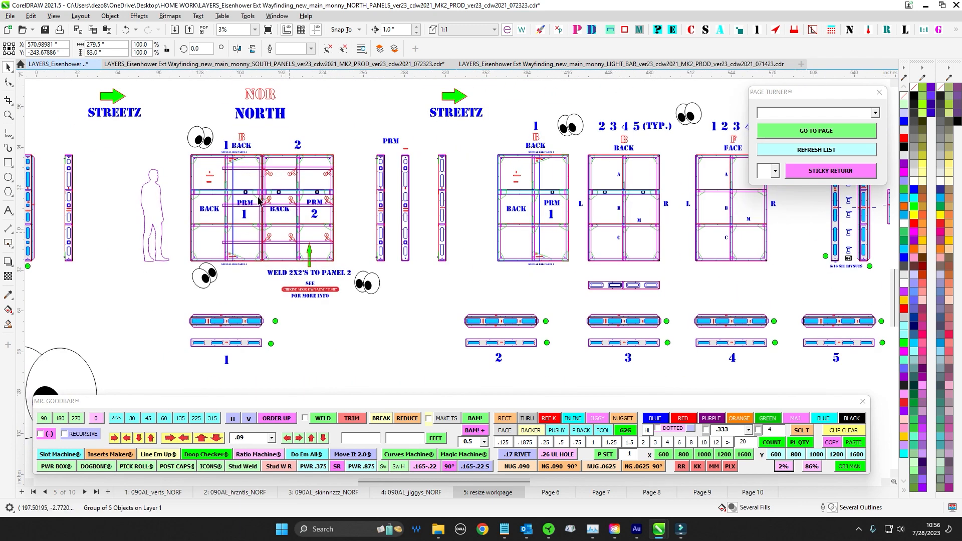
{"action": "scroll", "coordinate": [299, 307], "scroll_direction": "down", "scroll_amount": 1}
{"action": "left_click_drag", "start_coordinate": [336, 362], "coordinate": [331, 176]}
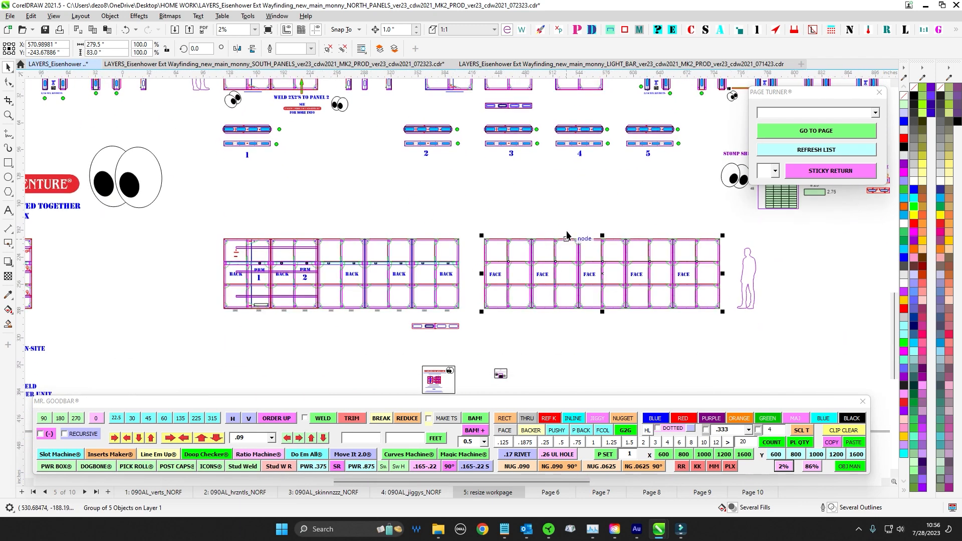
- Clear the selection and review the full BACK and FACE rows alongside the CHOOSE YOUR OWN ADVENTURE assembly options
{"action": "scroll", "coordinate": [567, 233], "scroll_direction": "up", "scroll_amount": 1}
{"action": "left_click", "coordinate": [494, 197]}
{"action": "scroll", "coordinate": [509, 217], "scroll_direction": "down", "scroll_amount": 2}
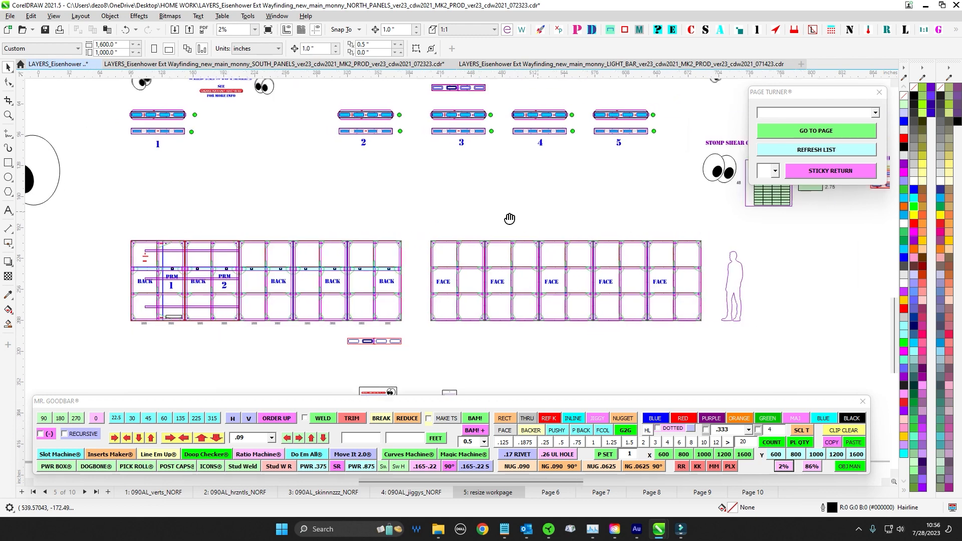
{"action": "left_click_drag", "start_coordinate": [476, 254], "coordinate": [432, 214]}
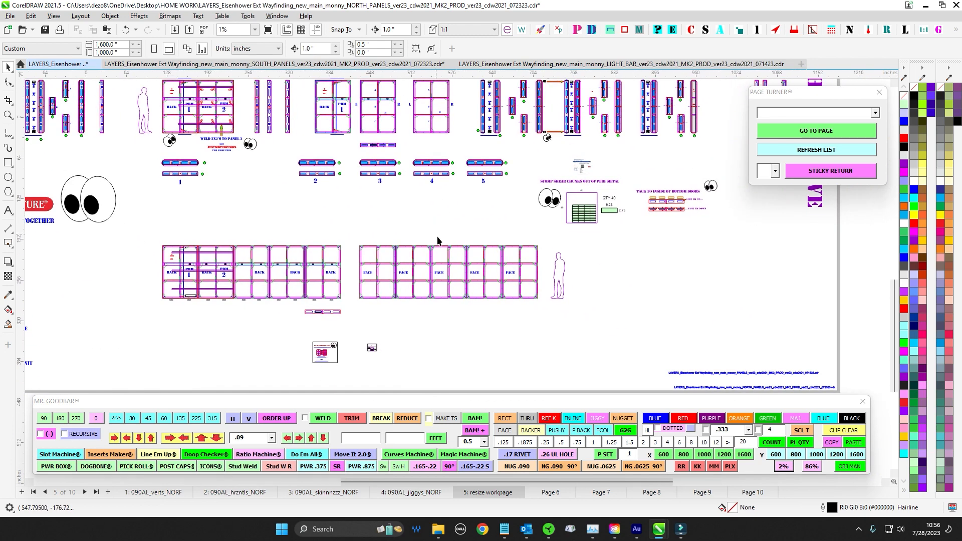
{"action": "left_click_drag", "start_coordinate": [503, 226], "coordinate": [486, 207]}
{"action": "scroll", "coordinate": [493, 323], "scroll_direction": "down", "scroll_amount": 1}
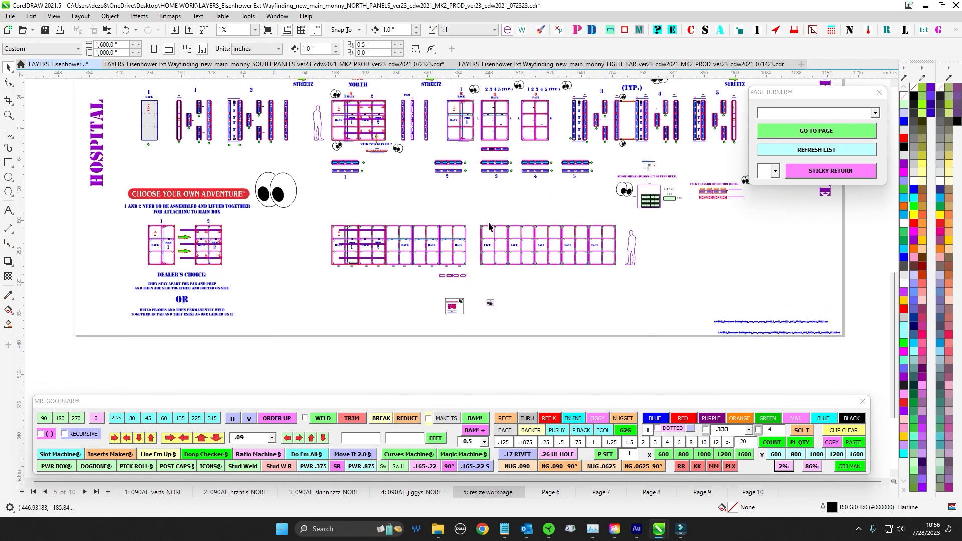
{"action": "scroll", "coordinate": [392, 217], "scroll_direction": "up", "scroll_amount": 2}
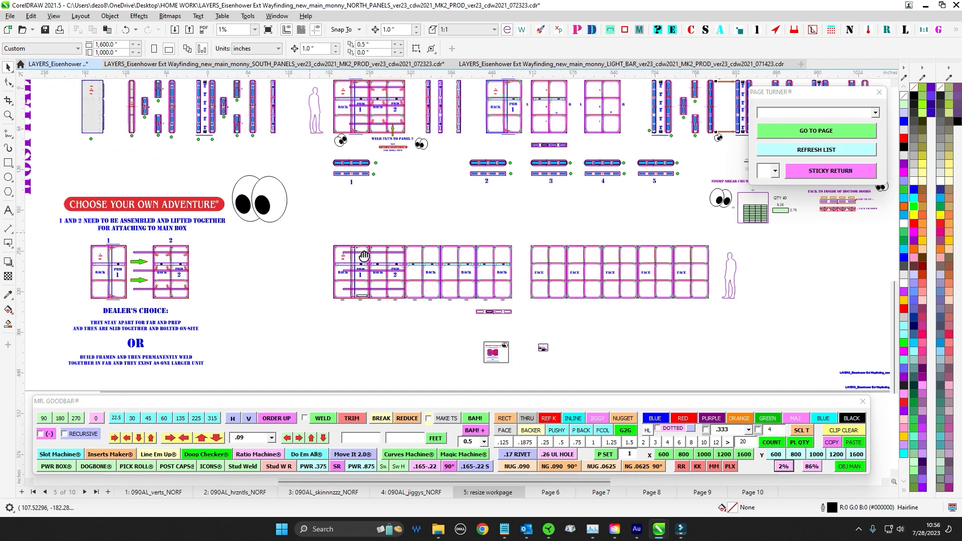
- Go to panel 1's BACK skin beside the END vertical and view the whole sheet
{"action": "scroll", "coordinate": [193, 151], "scroll_direction": "up", "scroll_amount": 3}
{"action": "scroll", "coordinate": [197, 148], "scroll_direction": "down", "scroll_amount": 1}
{"action": "scroll", "coordinate": [197, 148], "scroll_direction": "up", "scroll_amount": 4}
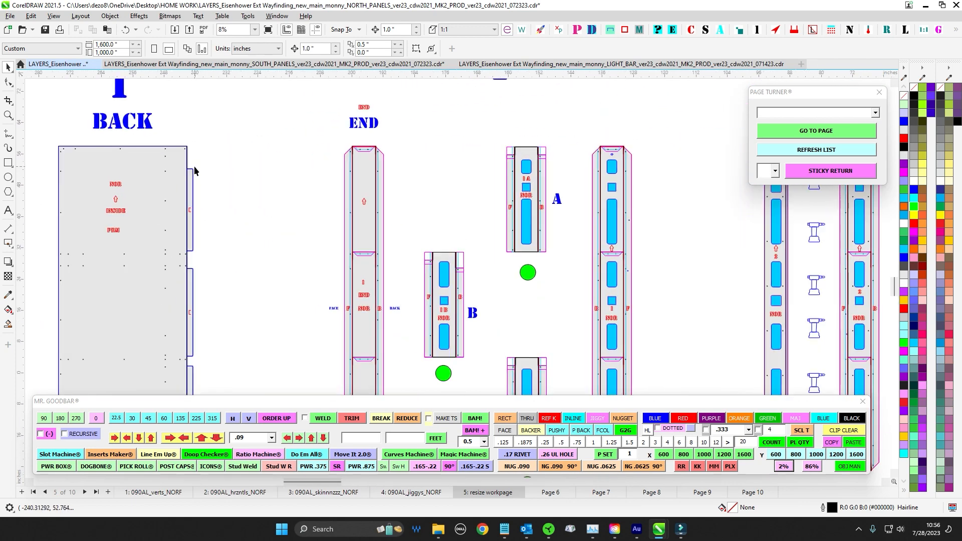
{"action": "scroll", "coordinate": [195, 168], "scroll_direction": "down", "scroll_amount": 3}
{"action": "left_click_drag", "start_coordinate": [206, 171], "coordinate": [328, 117]}
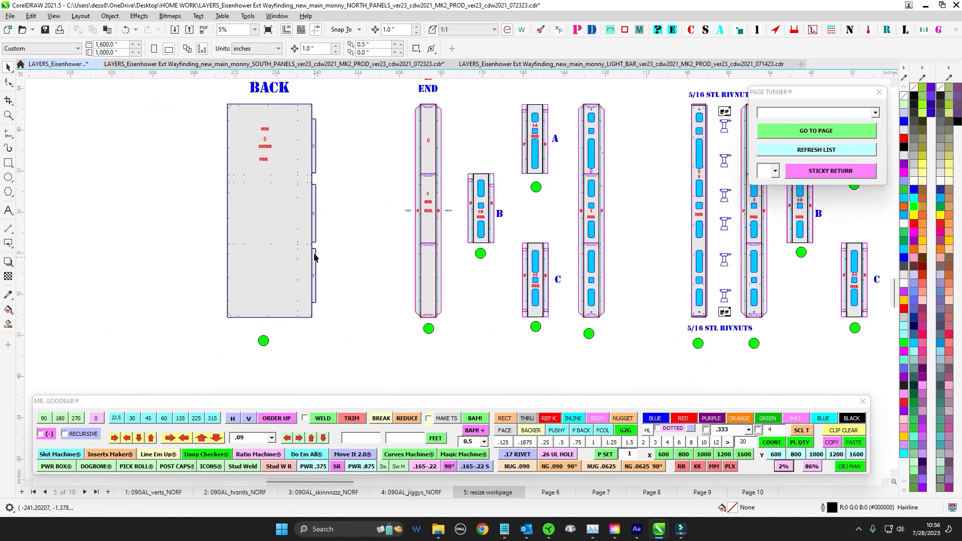
- Inspect the three side flanges marked C and the hole rows along the flanged edge of panel 1's BACK skin
{"action": "scroll", "coordinate": [314, 121], "scroll_direction": "up", "scroll_amount": 2}
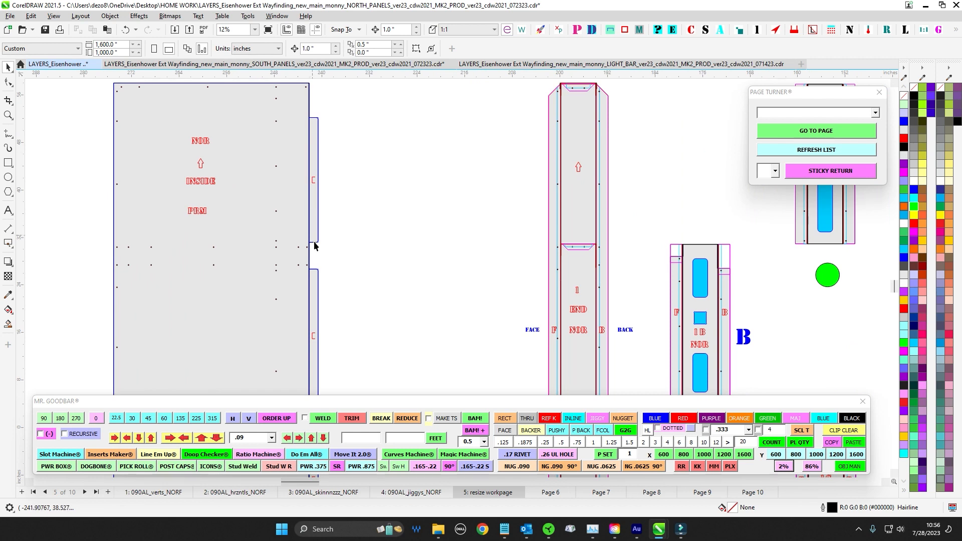
{"action": "scroll", "coordinate": [314, 246], "scroll_direction": "down", "scroll_amount": 1}
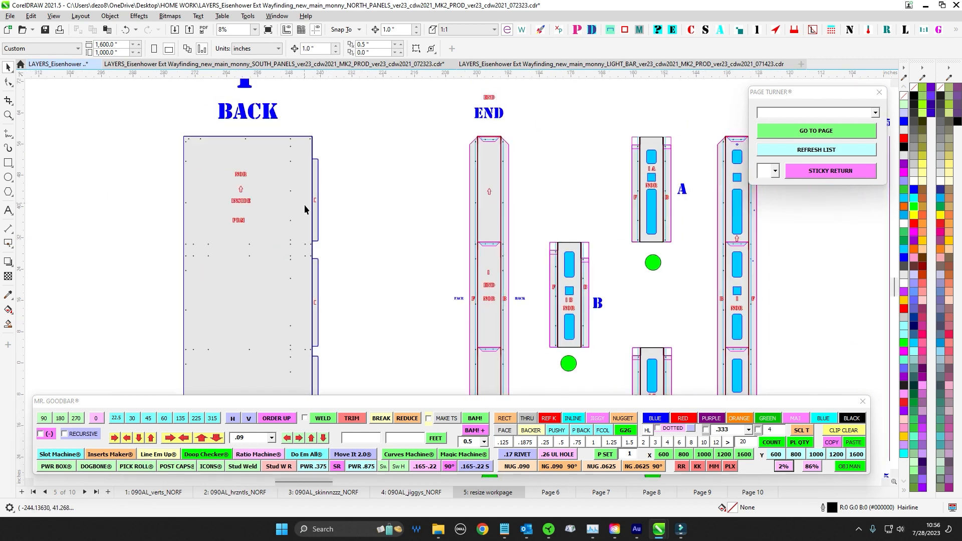
{"action": "left_click_drag", "start_coordinate": [315, 280], "coordinate": [302, 167]}
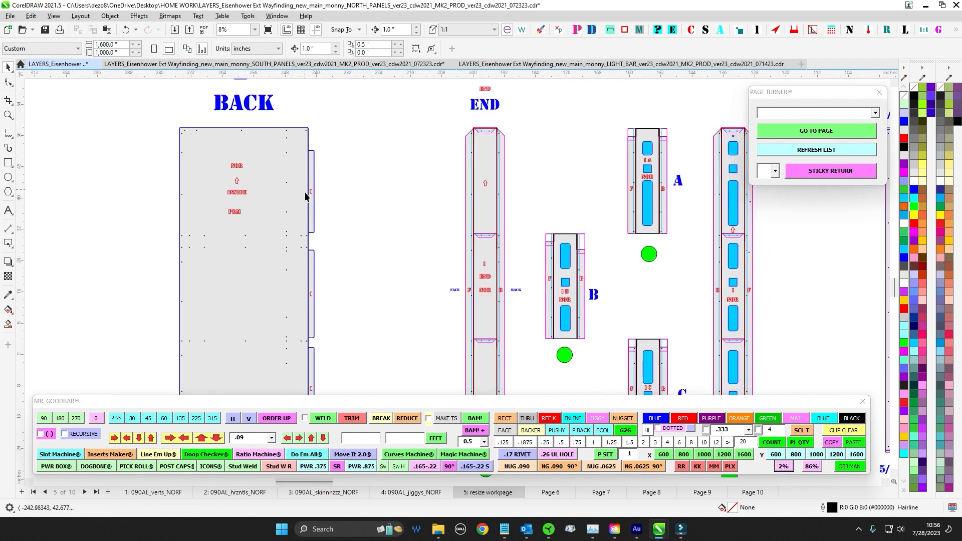
{"action": "left_click_drag", "start_coordinate": [319, 227], "coordinate": [316, 147]}
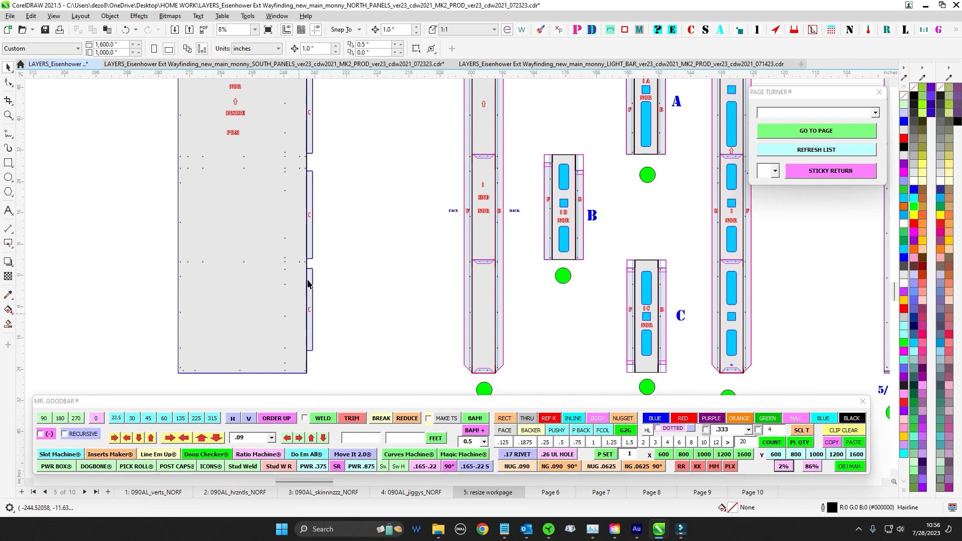
{"action": "scroll", "coordinate": [303, 302], "scroll_direction": "down", "scroll_amount": 2}
{"action": "scroll", "coordinate": [315, 257], "scroll_direction": "up", "scroll_amount": 3}
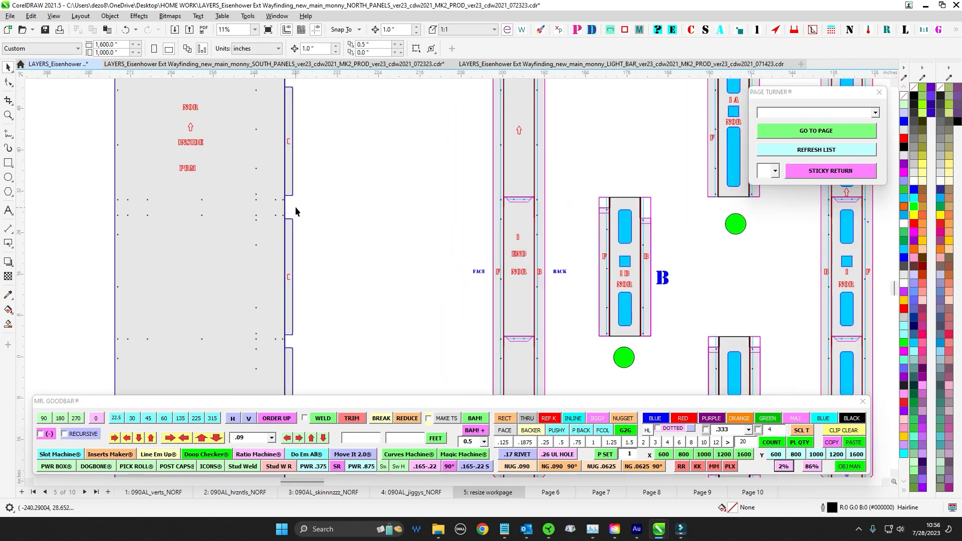
{"action": "scroll", "coordinate": [291, 216], "scroll_direction": "down", "scroll_amount": 1}
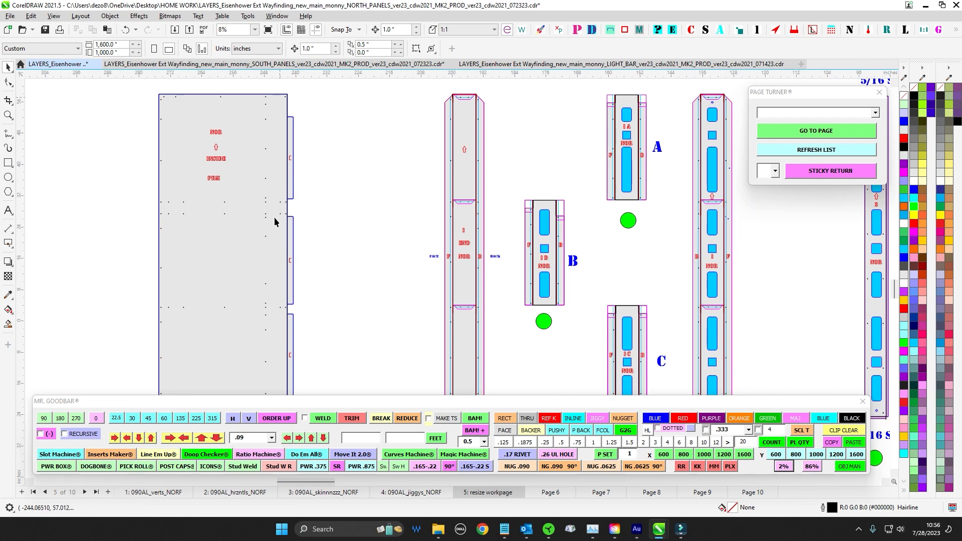
{"action": "scroll", "coordinate": [289, 110], "scroll_direction": "down", "scroll_amount": 1}
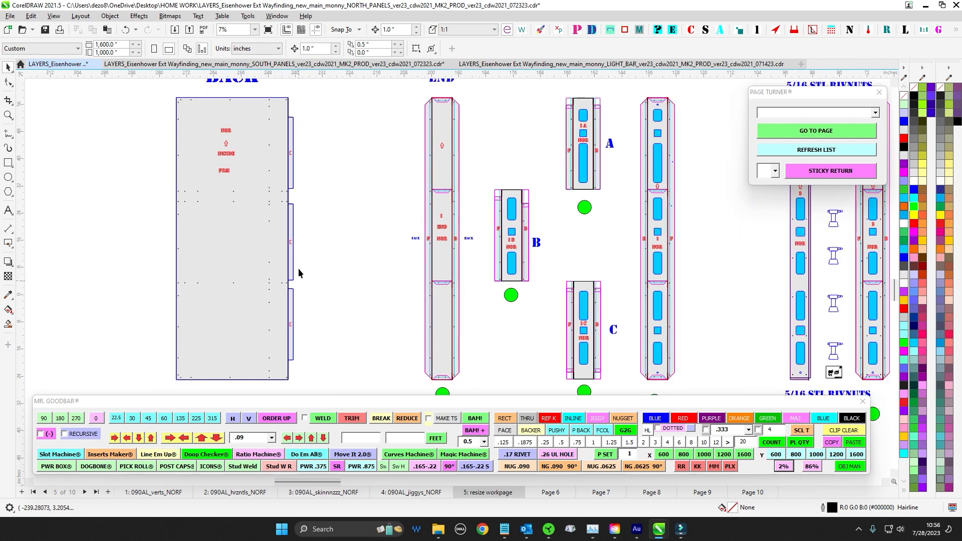
- Follow the END and rivnut verticals of panels 1 and 2 across to the NORTH BACK assembly marked PRM 1 and PRM 2
{"action": "scroll", "coordinate": [273, 176], "scroll_direction": "down", "scroll_amount": 4}
{"action": "left_click_drag", "start_coordinate": [374, 154], "coordinate": [108, 200]}
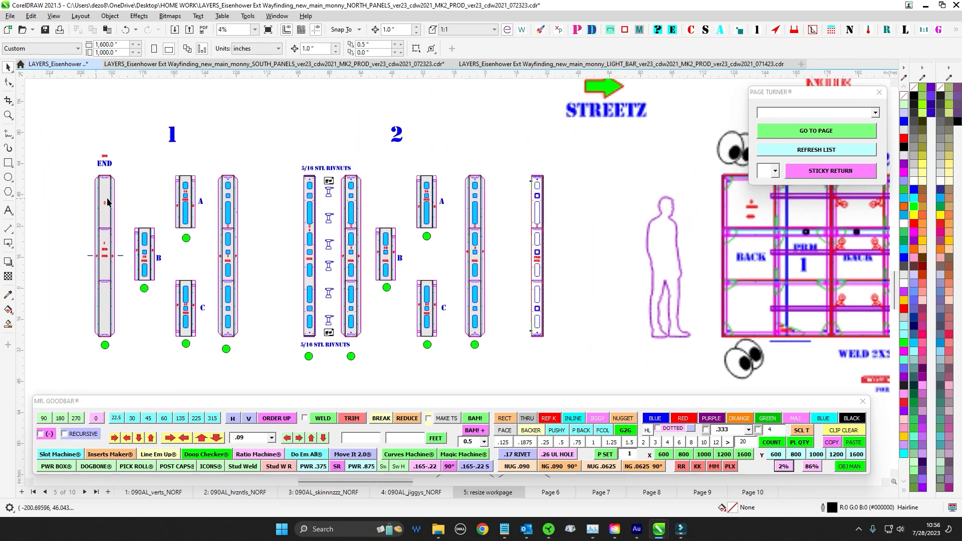
{"action": "left_click_drag", "start_coordinate": [515, 211], "coordinate": [285, 210]}
{"action": "scroll", "coordinate": [552, 228], "scroll_direction": "up", "scroll_amount": 3}
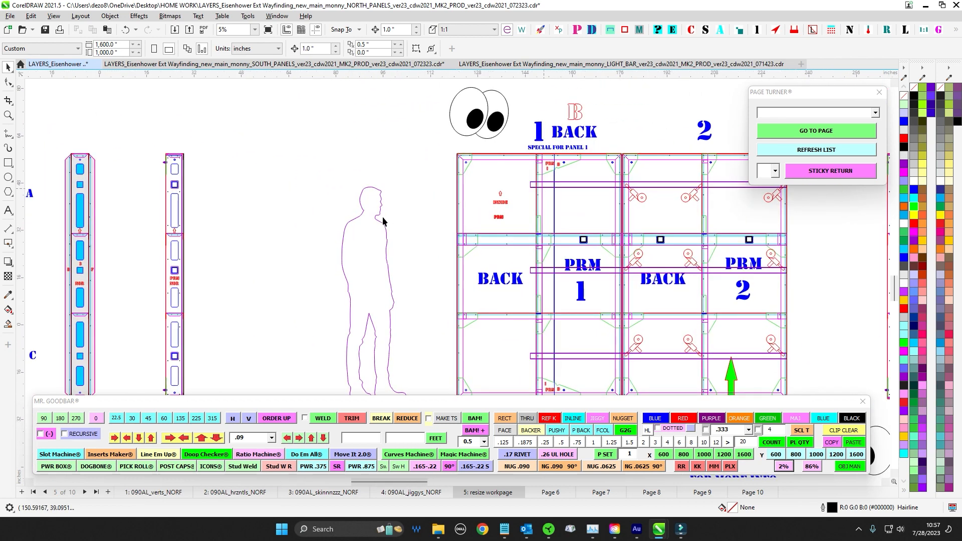
- Trace the seam on panel 1's special BACK skin down the PRM 1 side of the NORTH BACK assembly to the WELD 2X2'S TO PANEL 2 note
{"action": "scroll", "coordinate": [377, 198], "scroll_direction": "up", "scroll_amount": 6}
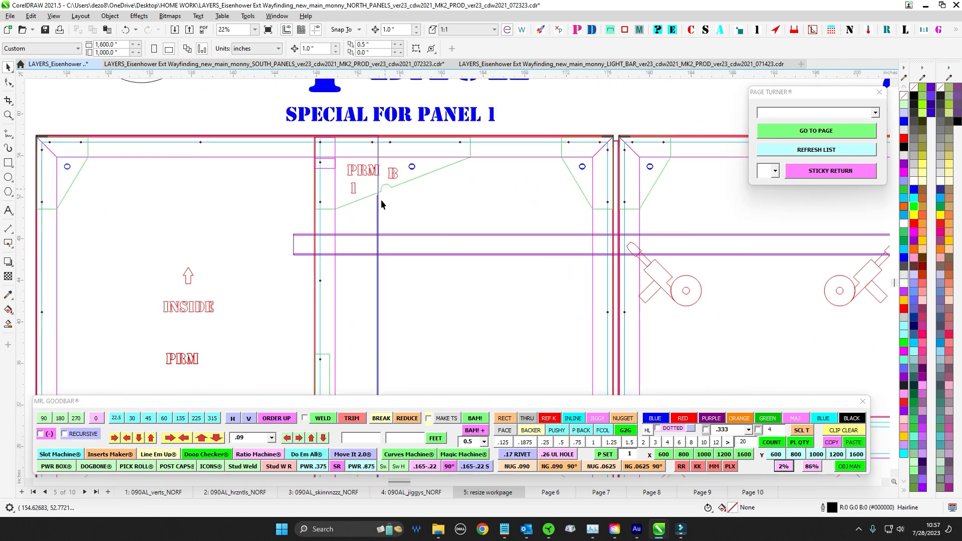
{"action": "scroll", "coordinate": [373, 287], "scroll_direction": "down", "scroll_amount": 3}
{"action": "left_click_drag", "start_coordinate": [377, 316], "coordinate": [384, 185]}
{"action": "left_click_drag", "start_coordinate": [376, 282], "coordinate": [378, 176]}
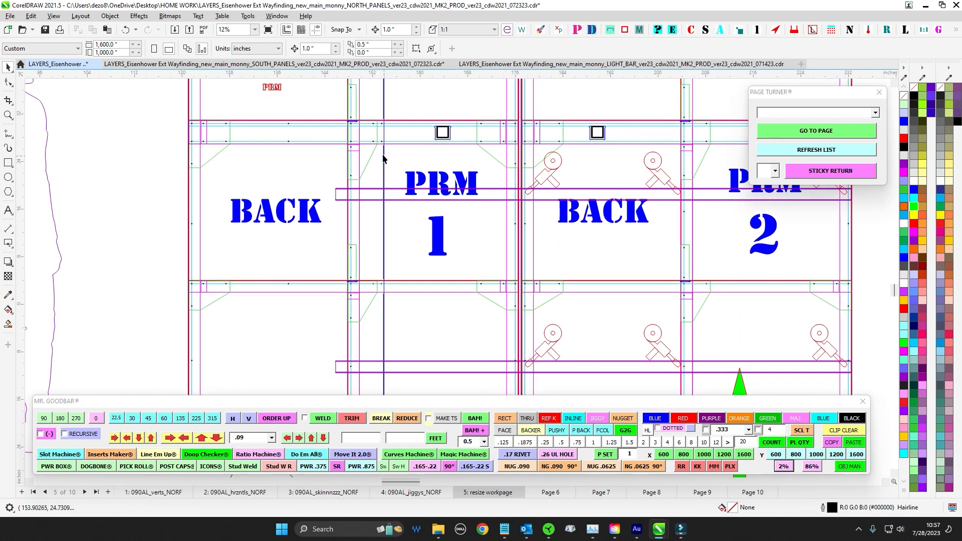
{"action": "scroll", "coordinate": [384, 150], "scroll_direction": "up", "scroll_amount": 3}
{"action": "left_click_drag", "start_coordinate": [389, 327], "coordinate": [389, 224]}
{"action": "scroll", "coordinate": [384, 157], "scroll_direction": "down", "scroll_amount": 2}
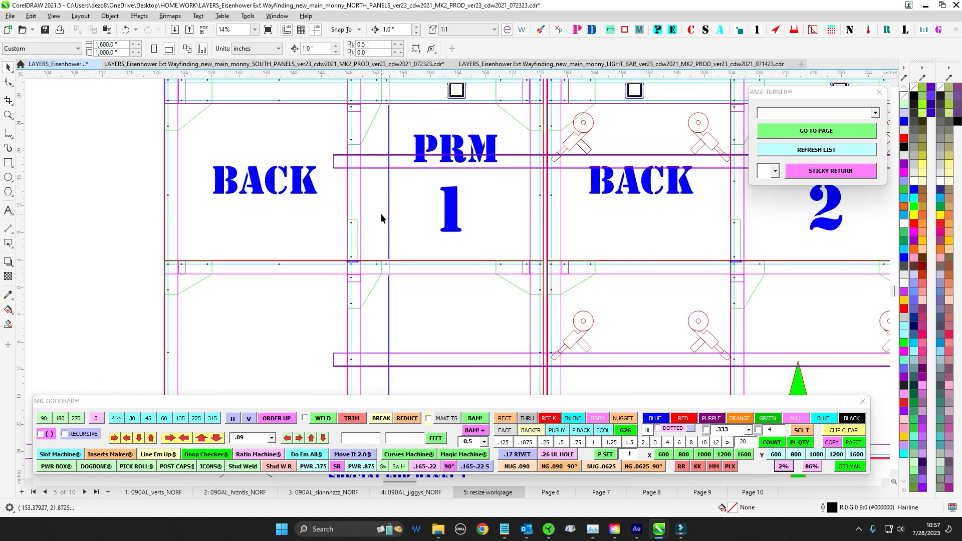
{"action": "scroll", "coordinate": [381, 218], "scroll_direction": "down", "scroll_amount": 2}
{"action": "scroll", "coordinate": [376, 256], "scroll_direction": "up", "scroll_amount": 2}
{"action": "scroll", "coordinate": [373, 322], "scroll_direction": "down", "scroll_amount": 3}
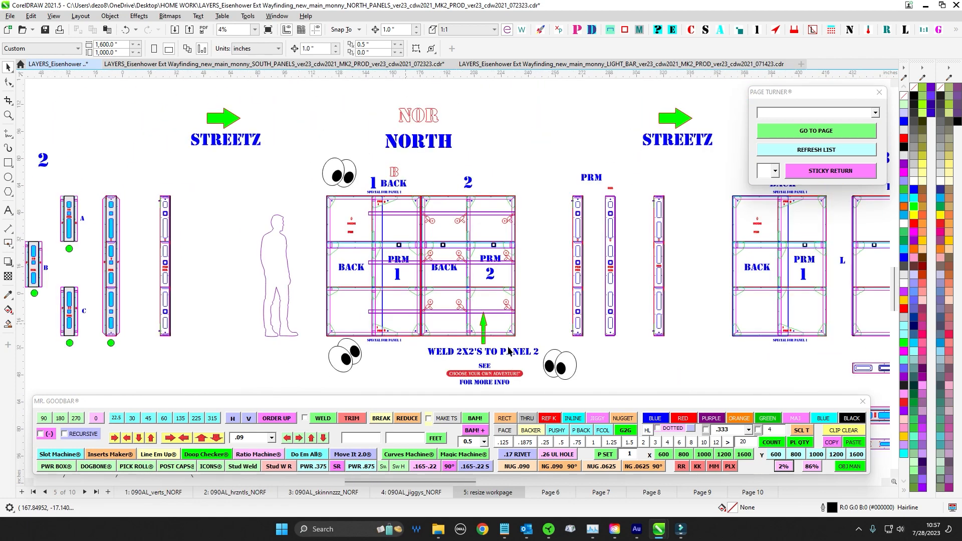
- Survey the NORTH panel layout from the BACK assembly down to the BACK and FACE rows and the bottom pieces of panels 2 to 5
{"action": "left_click_drag", "start_coordinate": [537, 283], "coordinate": [421, 269]}
{"action": "left_click_drag", "start_coordinate": [457, 310], "coordinate": [431, 269]}
{"action": "scroll", "coordinate": [447, 337], "scroll_direction": "down", "scroll_amount": 3}
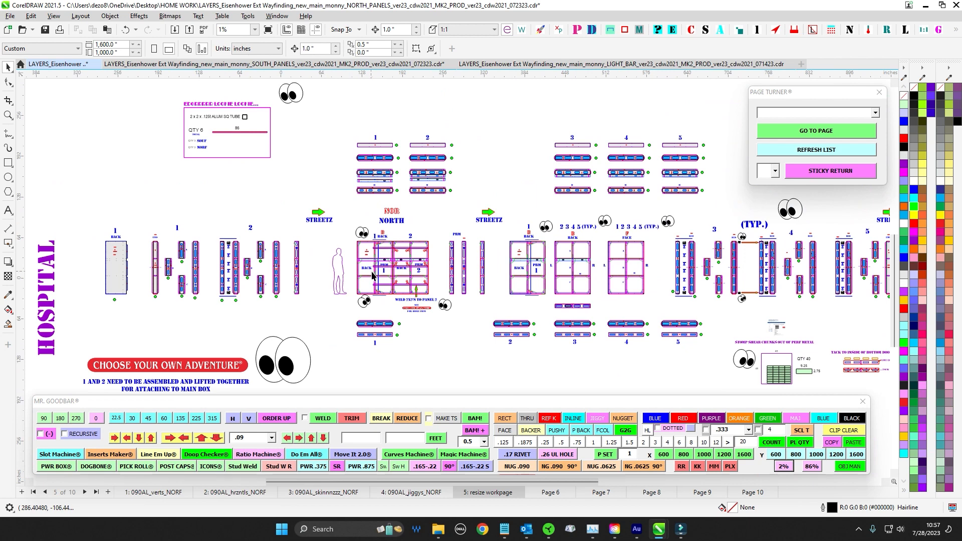
{"action": "left_click_drag", "start_coordinate": [429, 349], "coordinate": [437, 333]}
{"action": "left_click_drag", "start_coordinate": [547, 347], "coordinate": [353, 220]}
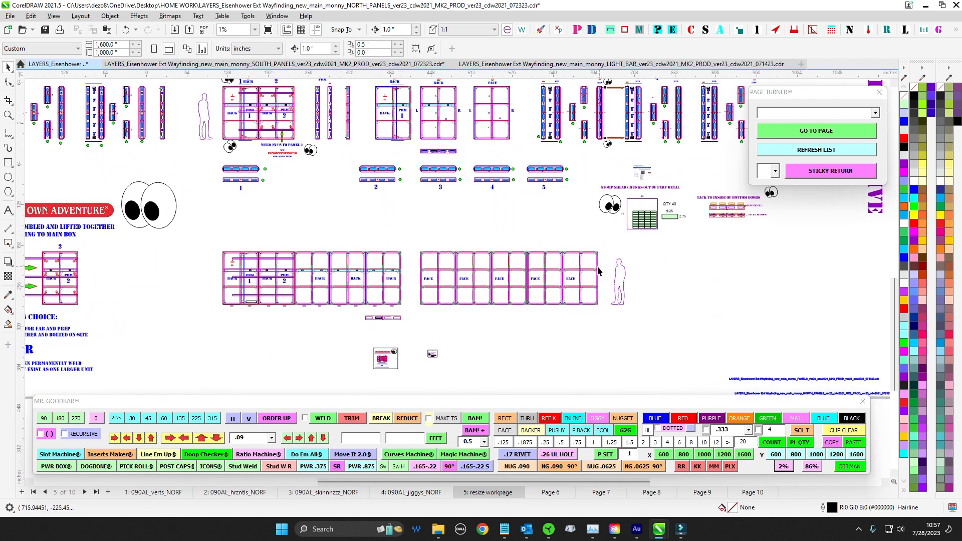
{"action": "left_click_drag", "start_coordinate": [510, 215], "coordinate": [463, 273]}
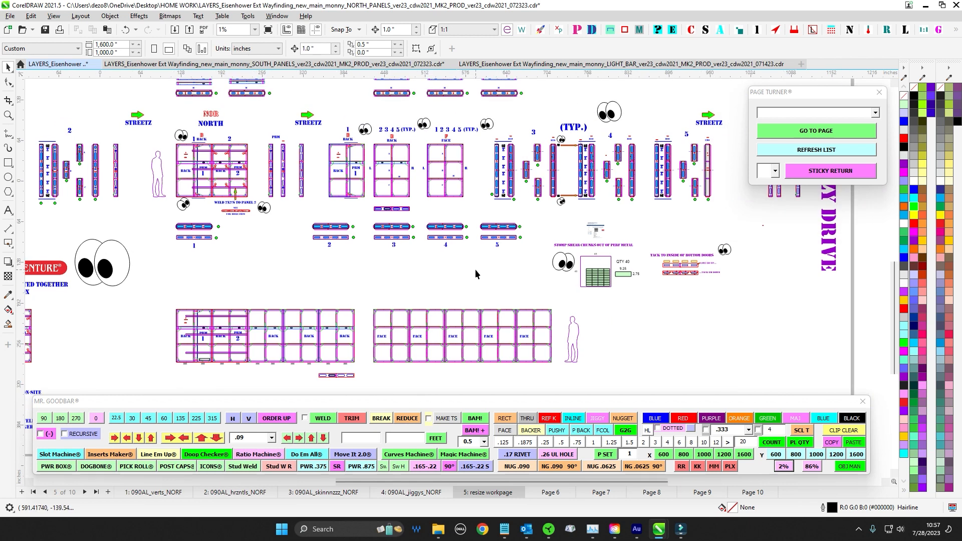
{"action": "scroll", "coordinate": [506, 281], "scroll_direction": "up", "scroll_amount": 2}
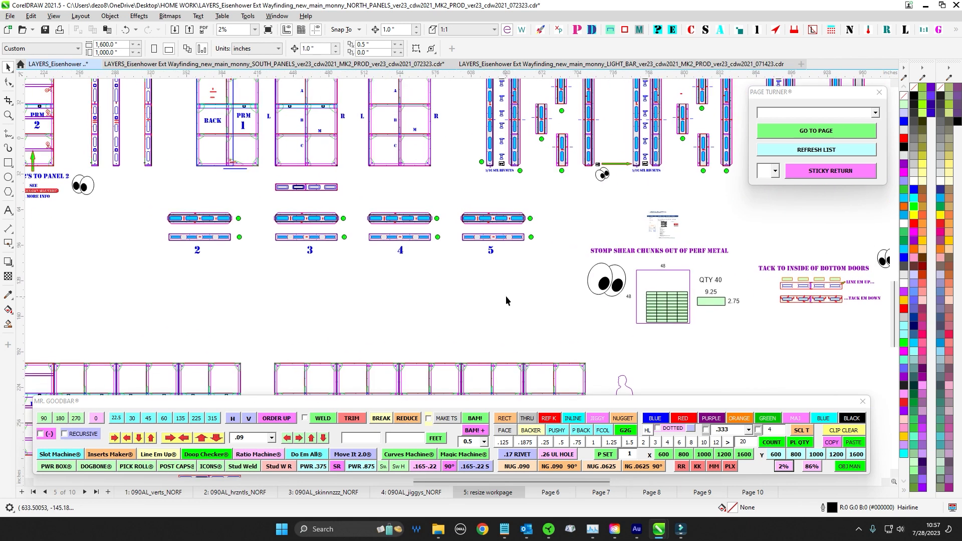
{"action": "left_click_drag", "start_coordinate": [501, 285], "coordinate": [525, 299]}
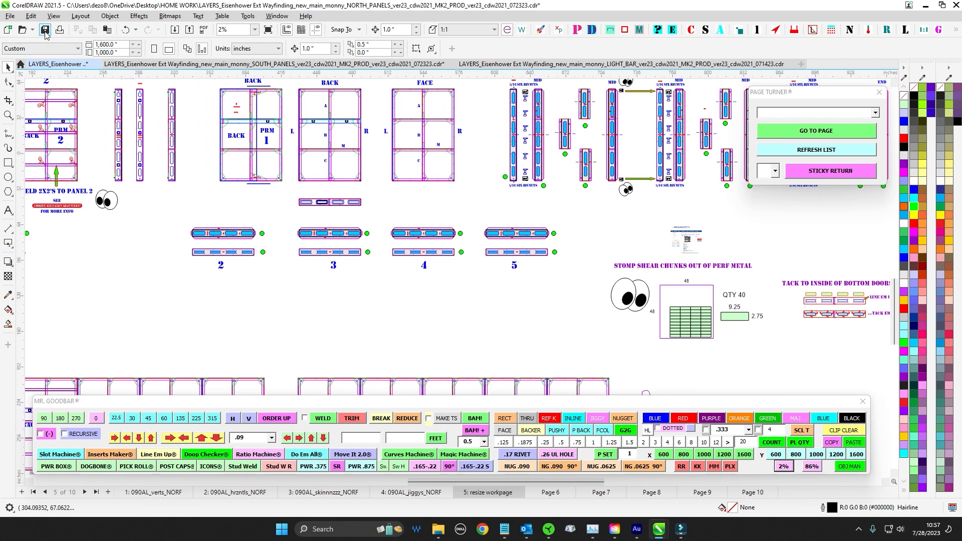
- Save the NORTH panels drawing and inspect the slotted strip marked B above the 5 label
{"action": "key", "text": "ctrl+s"}
{"action": "scroll", "coordinate": [596, 328], "scroll_direction": "up", "scroll_amount": 7}
{"action": "scroll", "coordinate": [570, 271], "scroll_direction": "down", "scroll_amount": 4}
{"action": "scroll", "coordinate": [368, 173], "scroll_direction": "up", "scroll_amount": 5}
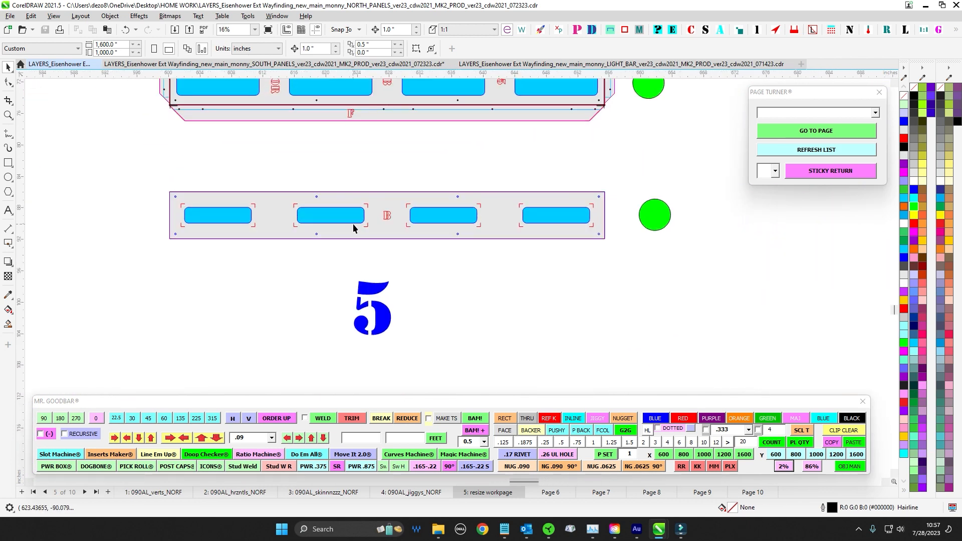
{"action": "scroll", "coordinate": [352, 233], "scroll_direction": "down", "scroll_amount": 6}
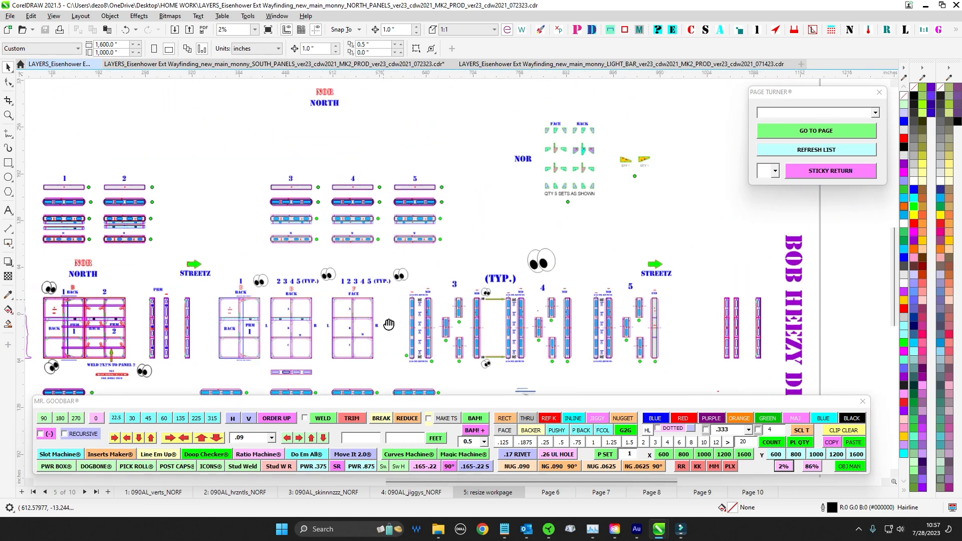
- Select the plain top strips of panels 3, 4 and 5 and compare them with panel 5's slotted bottom strip
{"action": "scroll", "coordinate": [308, 250], "scroll_direction": "up", "scroll_amount": 1}
{"action": "left_click_drag", "start_coordinate": [613, 239], "coordinate": [609, 224]}
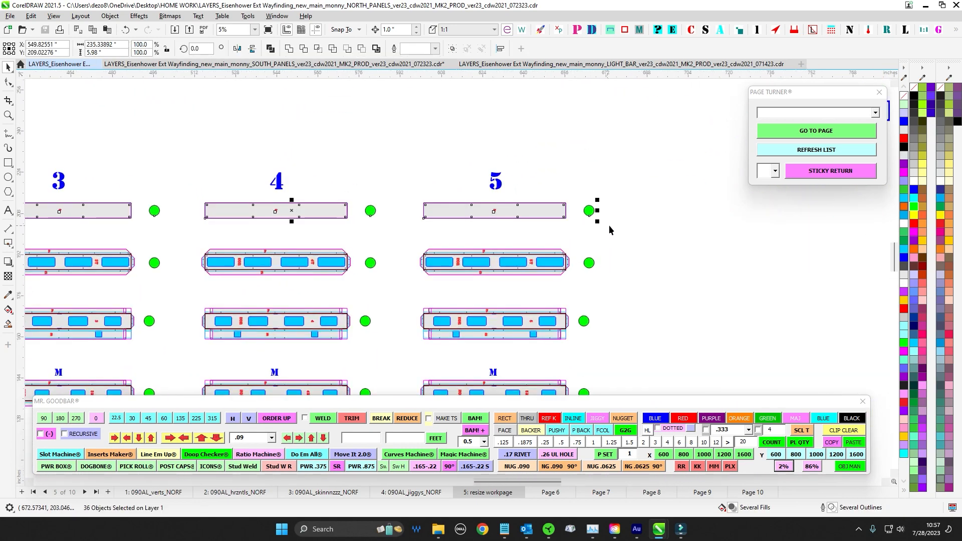
{"action": "scroll", "coordinate": [625, 251], "scroll_direction": "down", "scroll_amount": 1}
{"action": "scroll", "coordinate": [549, 259], "scroll_direction": "up", "scroll_amount": 5}
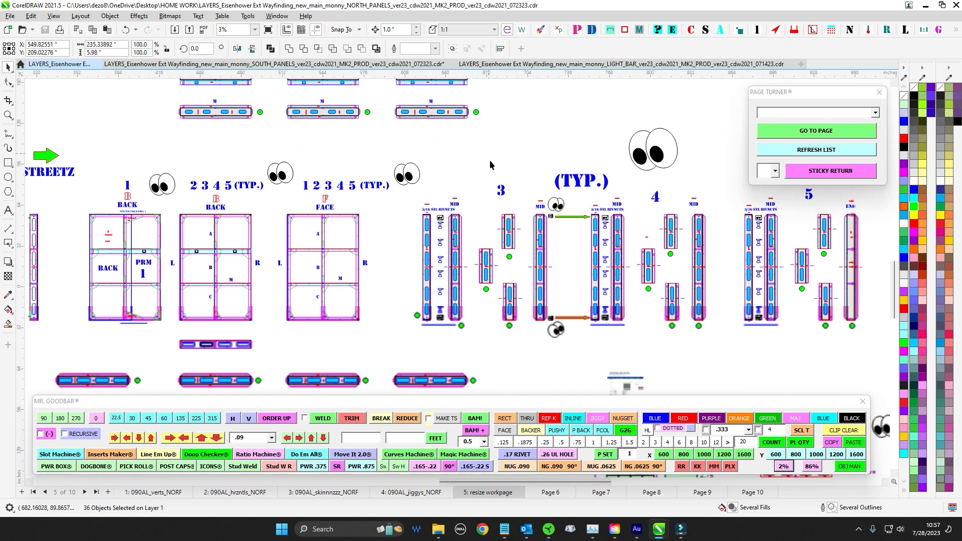
{"action": "scroll", "coordinate": [426, 287], "scroll_direction": "up", "scroll_amount": 4}
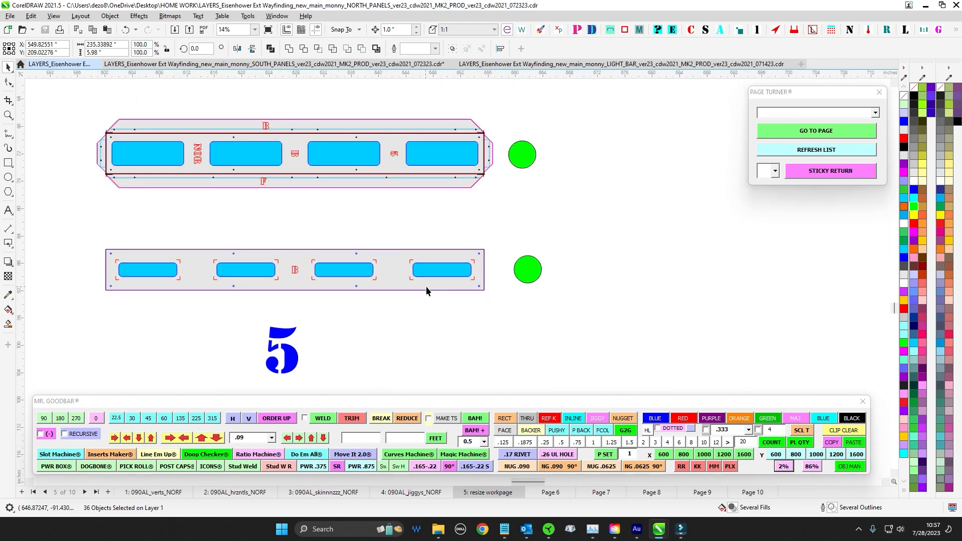
{"action": "scroll", "coordinate": [303, 240], "scroll_direction": "down", "scroll_amount": 3}
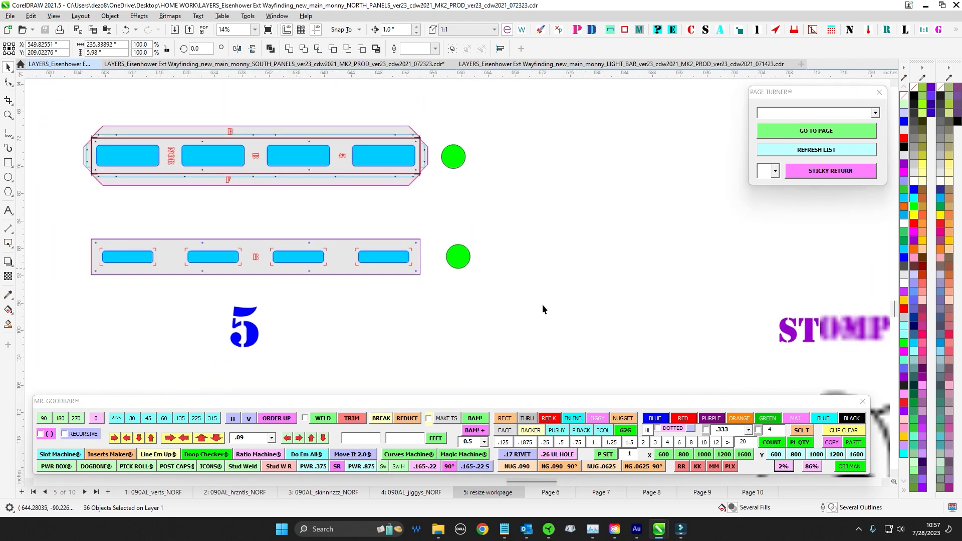
- Read the supplier specifications for the Perforated Aluminum Sheet 48" x 48" x .050" x 40% above the perf metal note
{"action": "left_click_drag", "start_coordinate": [642, 336], "coordinate": [275, 245]}
{"action": "scroll", "coordinate": [309, 201], "scroll_direction": "up", "scroll_amount": 3}
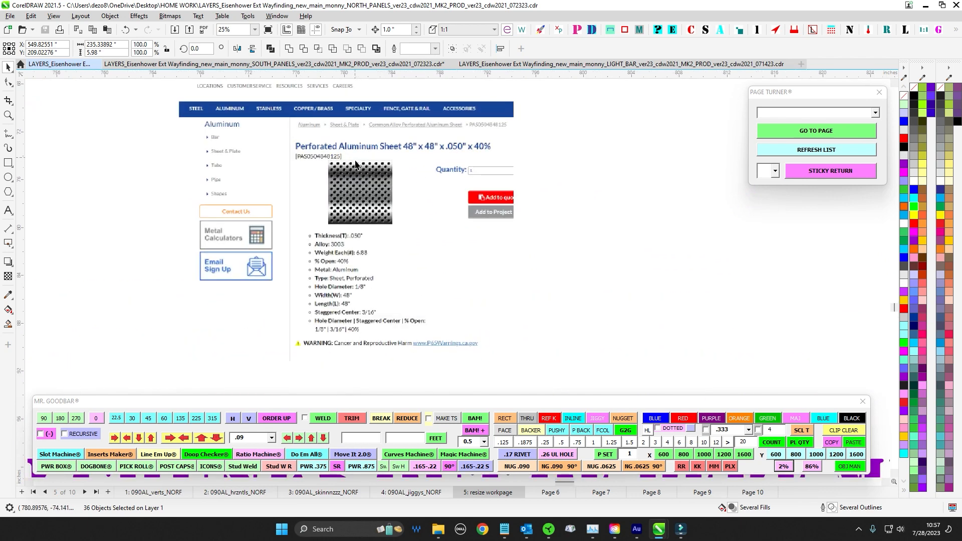
{"action": "scroll", "coordinate": [453, 206], "scroll_direction": "down", "scroll_amount": 1}
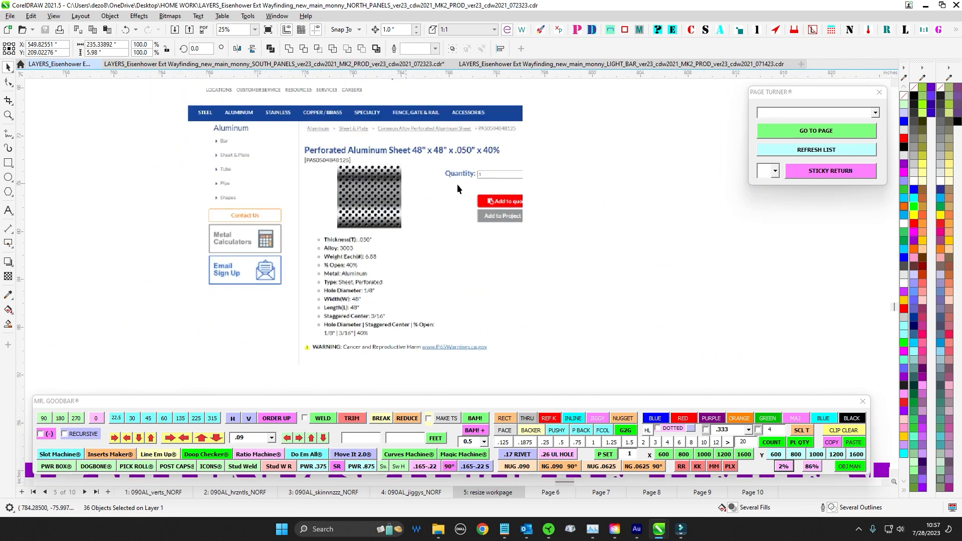
{"action": "scroll", "coordinate": [414, 175], "scroll_direction": "down", "scroll_amount": 5}
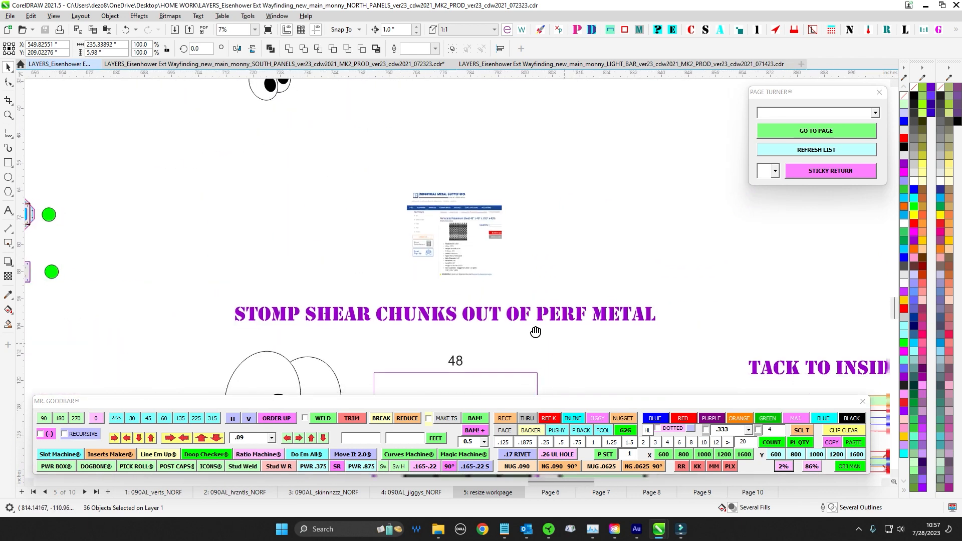
- Check the QTY 40 shear layout, select the 9.25 by 2.75 chunk with its height label, and clear the selection
{"action": "scroll", "coordinate": [448, 301], "scroll_direction": "up", "scroll_amount": 3}
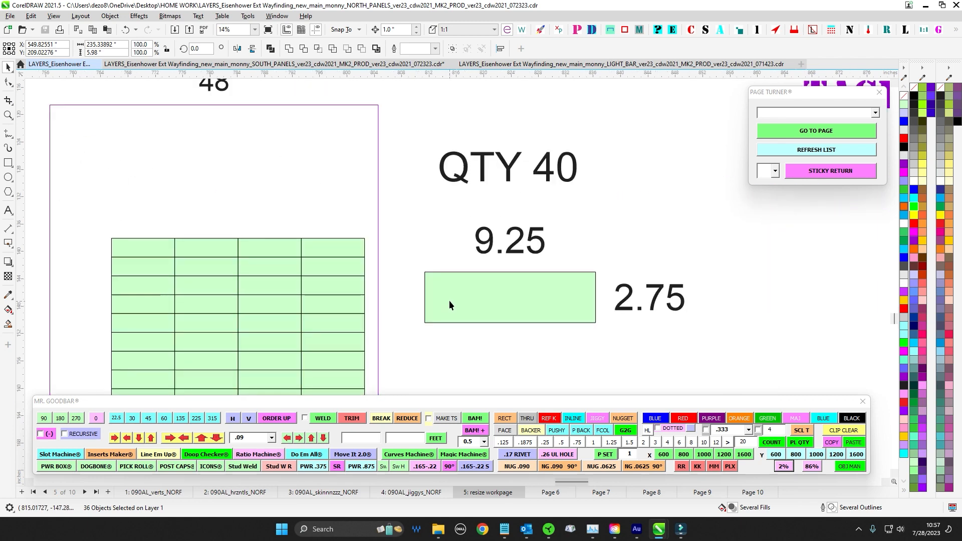
{"action": "scroll", "coordinate": [449, 300], "scroll_direction": "down", "scroll_amount": 1}
{"action": "left_click_drag", "start_coordinate": [420, 271], "coordinate": [666, 345]}
{"action": "left_click_drag", "start_coordinate": [597, 223], "coordinate": [463, 177]}
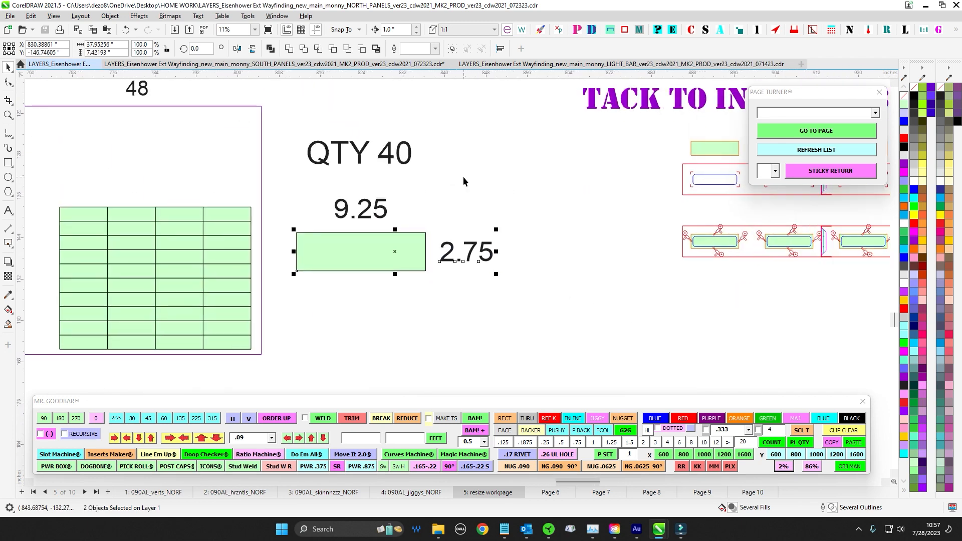
{"action": "left_click", "coordinate": [463, 176]}
- Examine the TACK TO INSIDE OF BOTTOM DOORS diagrams showing LINE EM UP and TACK EM DOWN, and return to the panel skins
{"action": "scroll", "coordinate": [346, 242], "scroll_direction": "down", "scroll_amount": 1}
{"action": "left_click_drag", "start_coordinate": [244, 244], "coordinate": [46, 226]}
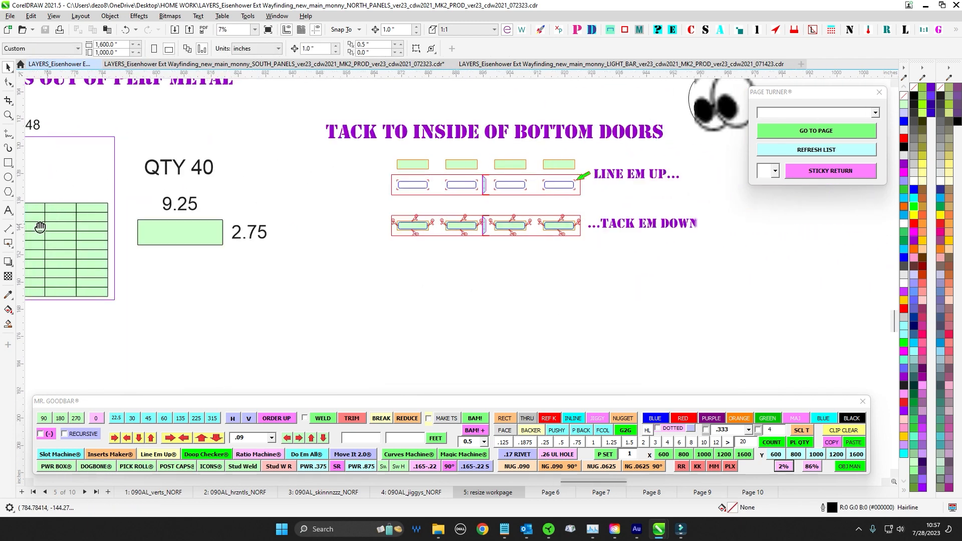
{"action": "scroll", "coordinate": [480, 214], "scroll_direction": "up", "scroll_amount": 2}
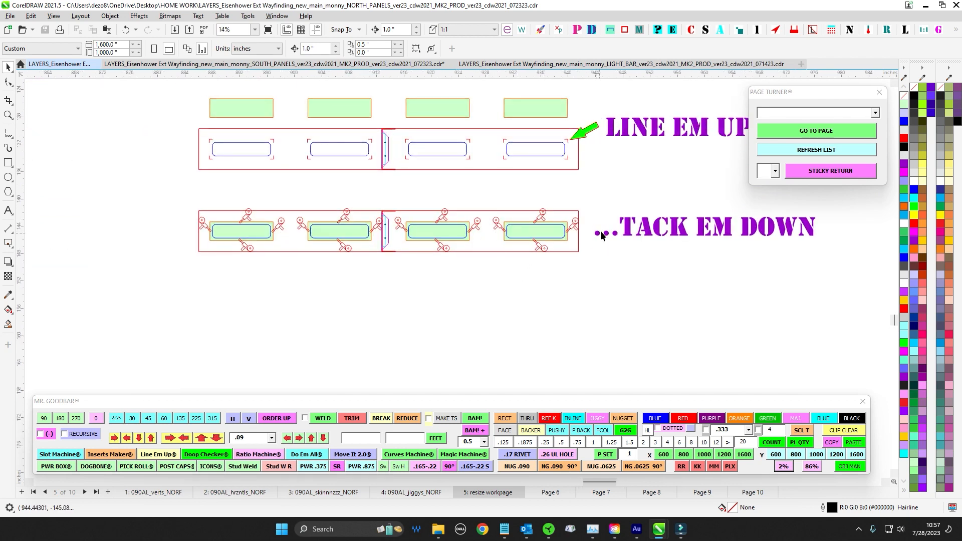
{"action": "scroll", "coordinate": [318, 222], "scroll_direction": "down", "scroll_amount": 3}
{"action": "left_click_drag", "start_coordinate": [185, 108], "coordinate": [637, 342]}
{"action": "scroll", "coordinate": [412, 296], "scroll_direction": "down", "scroll_amount": 1}
{"action": "left_click_drag", "start_coordinate": [409, 294], "coordinate": [659, 288]}
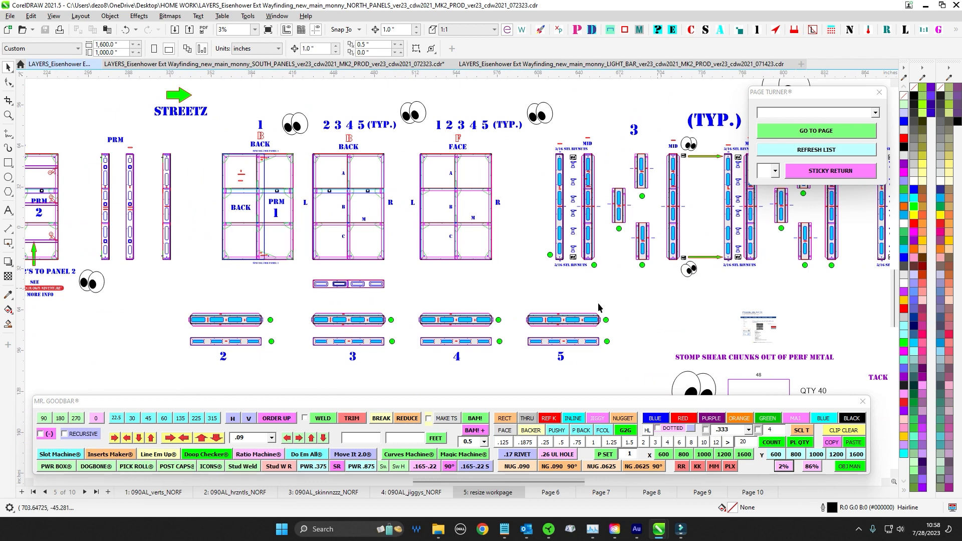
- Look along the assembled BACK row of panels 1 to 5 and across to the matching FACE row
{"action": "scroll", "coordinate": [380, 331], "scroll_direction": "down", "scroll_amount": 3}
{"action": "left_click_drag", "start_coordinate": [379, 366], "coordinate": [305, 176]}
{"action": "scroll", "coordinate": [256, 291], "scroll_direction": "up", "scroll_amount": 1}
{"action": "left_click_drag", "start_coordinate": [252, 293], "coordinate": [339, 297]}
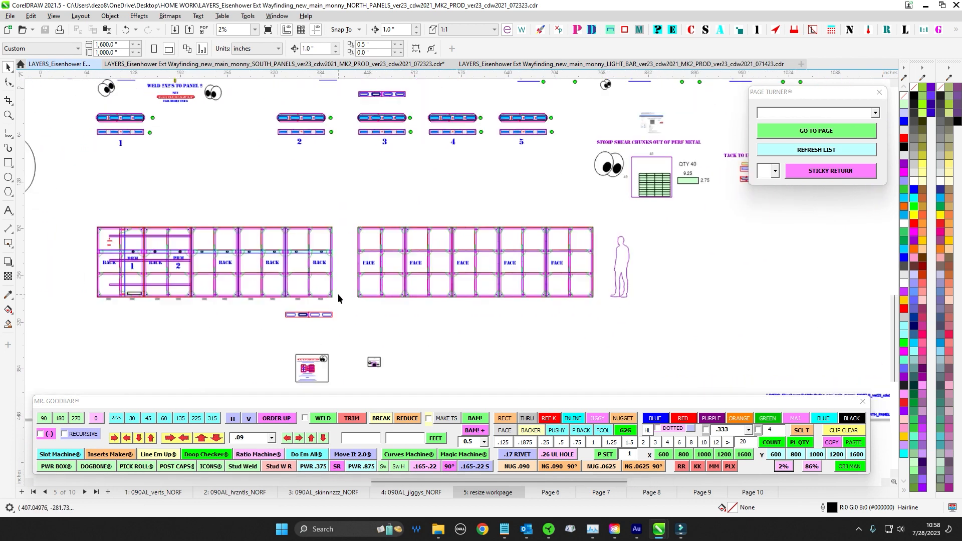
{"action": "scroll", "coordinate": [120, 301], "scroll_direction": "up", "scroll_amount": 1}
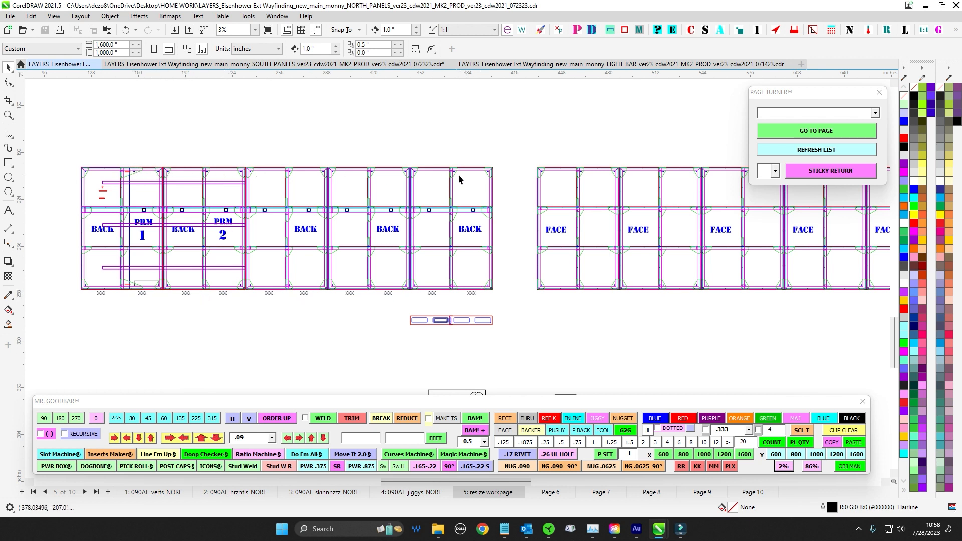
{"action": "scroll", "coordinate": [459, 176], "scroll_direction": "up", "scroll_amount": 2}
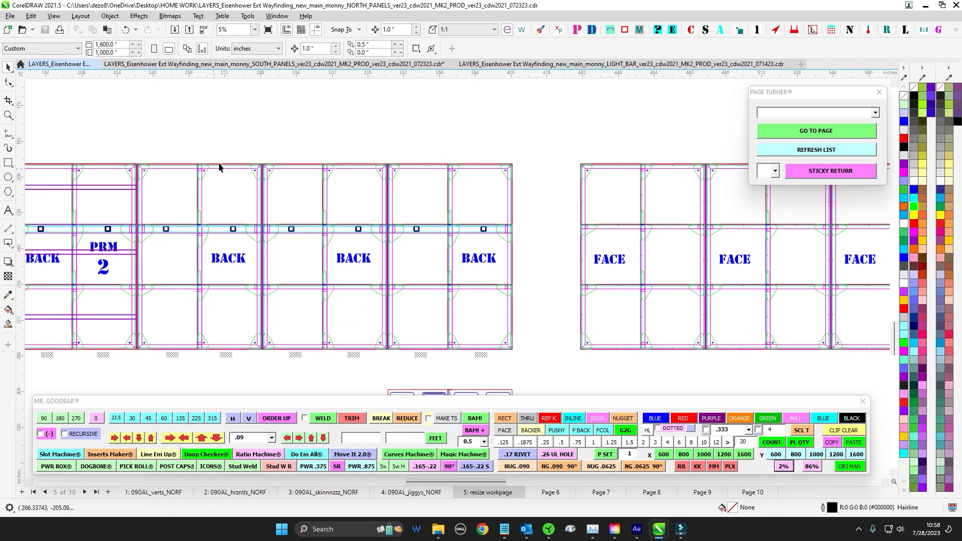
{"action": "scroll", "coordinate": [381, 173], "scroll_direction": "down", "scroll_amount": 2}
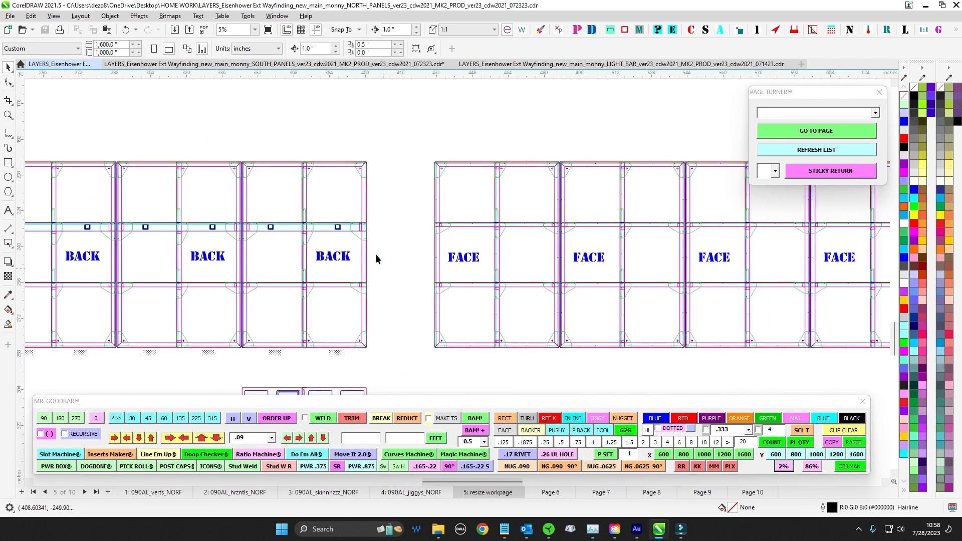
{"action": "left_click_drag", "start_coordinate": [359, 171], "coordinate": [313, 319]}
{"action": "scroll", "coordinate": [320, 306], "scroll_direction": "down", "scroll_amount": 1}
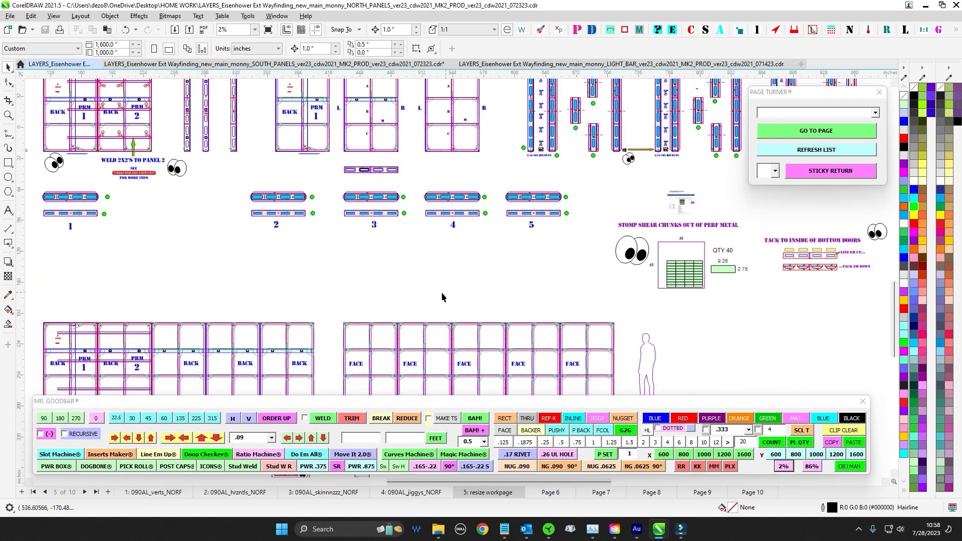
- Revisit the STOMP SHEAR CHUNKS OUT OF PERF METAL layout and the bottom door tacking diagrams beside it
{"action": "left_click_drag", "start_coordinate": [441, 292], "coordinate": [443, 210]}
{"action": "left_click_drag", "start_coordinate": [324, 225], "coordinate": [451, 339]}
{"action": "scroll", "coordinate": [467, 206], "scroll_direction": "down", "scroll_amount": 1}
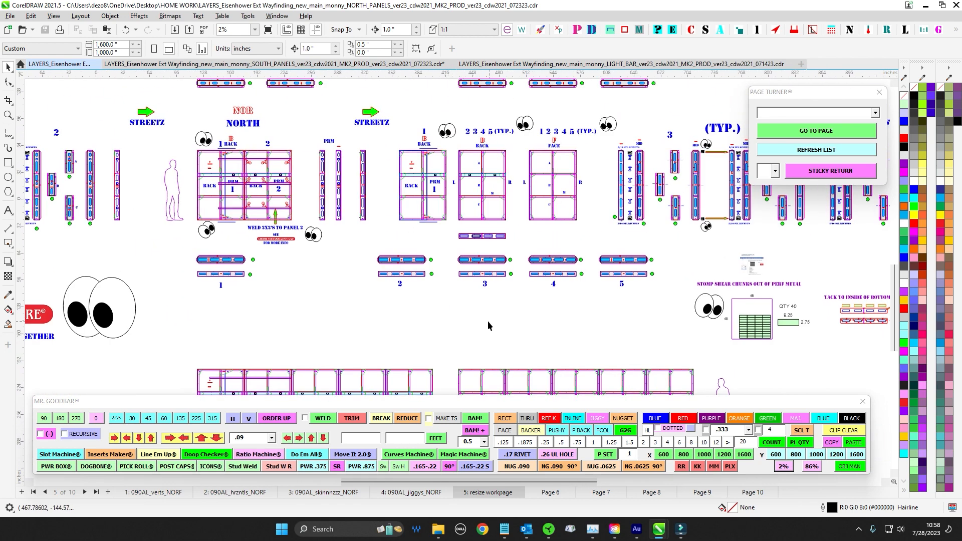
{"action": "left_click_drag", "start_coordinate": [601, 327], "coordinate": [452, 267]}
{"action": "scroll", "coordinate": [636, 274], "scroll_direction": "up", "scroll_amount": 4}
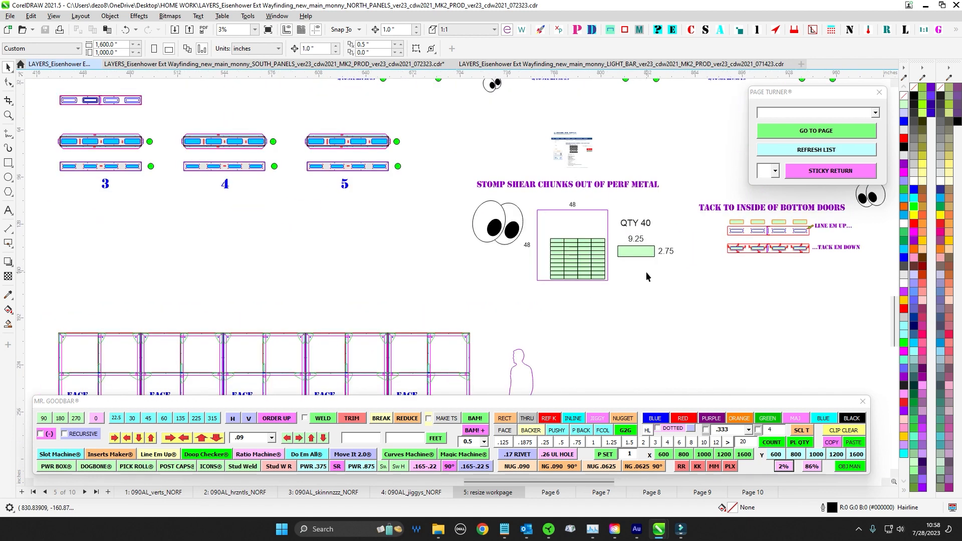
{"action": "left_click_drag", "start_coordinate": [728, 191], "coordinate": [544, 199]}
{"action": "scroll", "coordinate": [544, 198], "scroll_direction": "up", "scroll_amount": 1}
{"action": "scroll", "coordinate": [544, 199], "scroll_direction": "up", "scroll_amount": 2}
{"action": "scroll", "coordinate": [139, 156], "scroll_direction": "down", "scroll_amount": 2}
{"action": "left_click_drag", "start_coordinate": [113, 161], "coordinate": [712, 319]}
{"action": "scroll", "coordinate": [657, 293], "scroll_direction": "down", "scroll_amount": 3}
{"action": "left_click", "coordinate": [662, 264]}
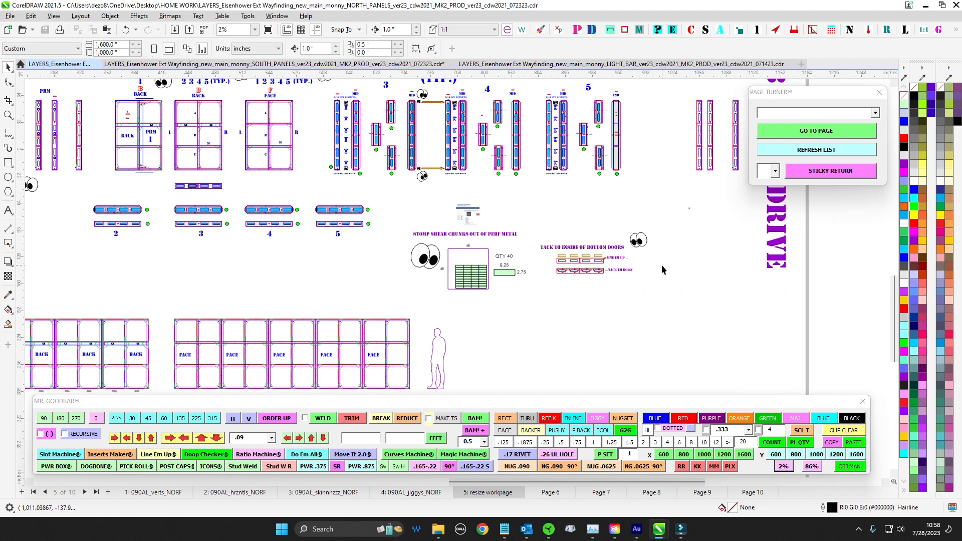
- Go back over the bottom pieces and TYP. skins of panels 1 to 5 to the NORTH BACK assembly of panels 1 and 2
{"action": "left_click_drag", "start_coordinate": [641, 270], "coordinate": [641, 335]}
{"action": "left_click_drag", "start_coordinate": [580, 260], "coordinate": [636, 295]}
{"action": "left_click_drag", "start_coordinate": [308, 258], "coordinate": [419, 264]}
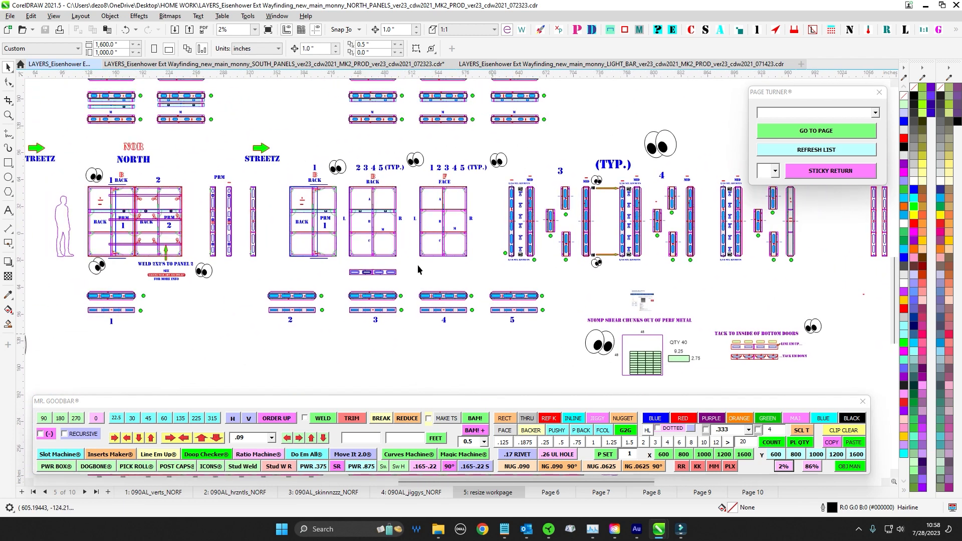
{"action": "left_click_drag", "start_coordinate": [364, 339], "coordinate": [404, 311]}
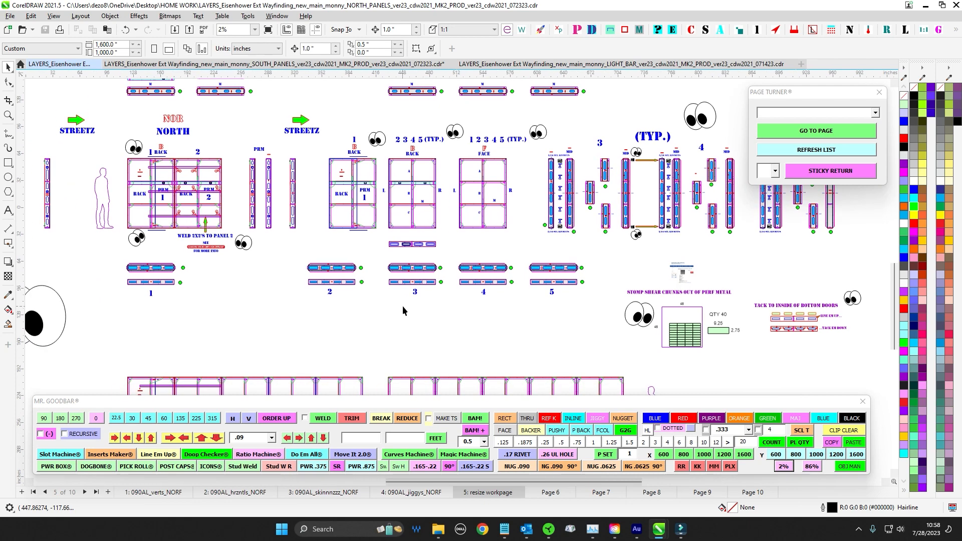
{"action": "scroll", "coordinate": [193, 180], "scroll_direction": "up", "scroll_amount": 1}
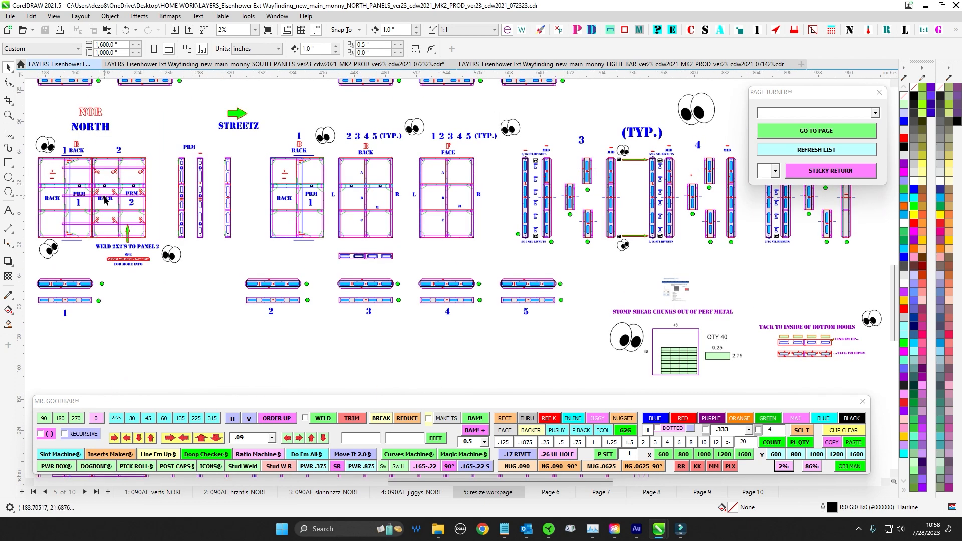
{"action": "left_click_drag", "start_coordinate": [104, 196], "coordinate": [348, 220]}
{"action": "scroll", "coordinate": [304, 215], "scroll_direction": "up", "scroll_amount": 1}
{"action": "scroll", "coordinate": [317, 205], "scroll_direction": "down", "scroll_amount": 3}
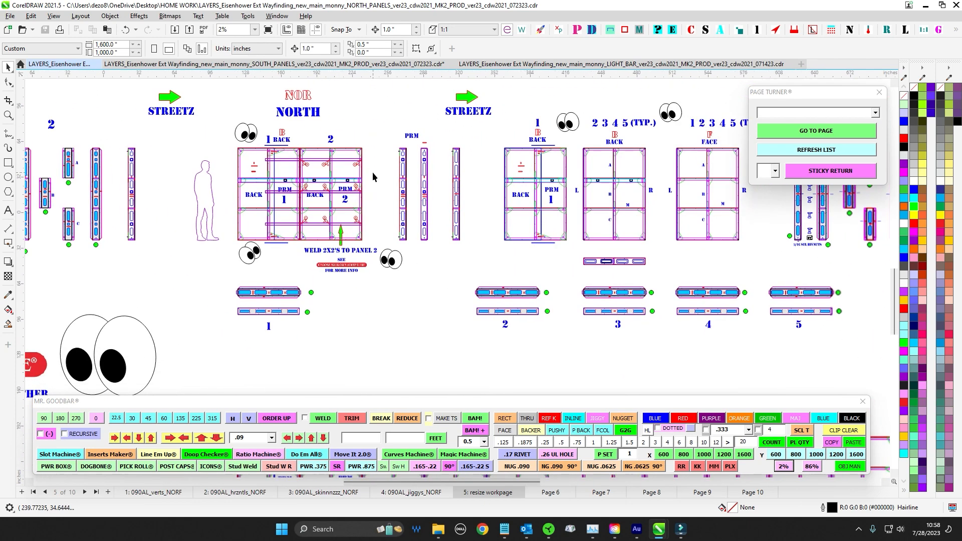
- Look over the assembled BACK and FACE rows of panels 1 to 5, selecting both rows briefly to point them out
{"action": "left_click_drag", "start_coordinate": [470, 332], "coordinate": [388, 236]}
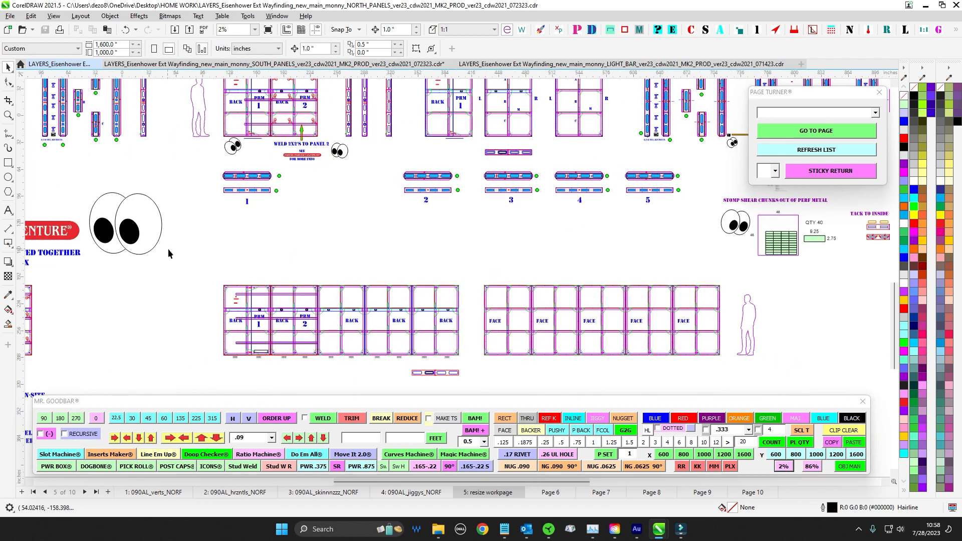
{"action": "left_click_drag", "start_coordinate": [169, 254], "coordinate": [739, 381]}
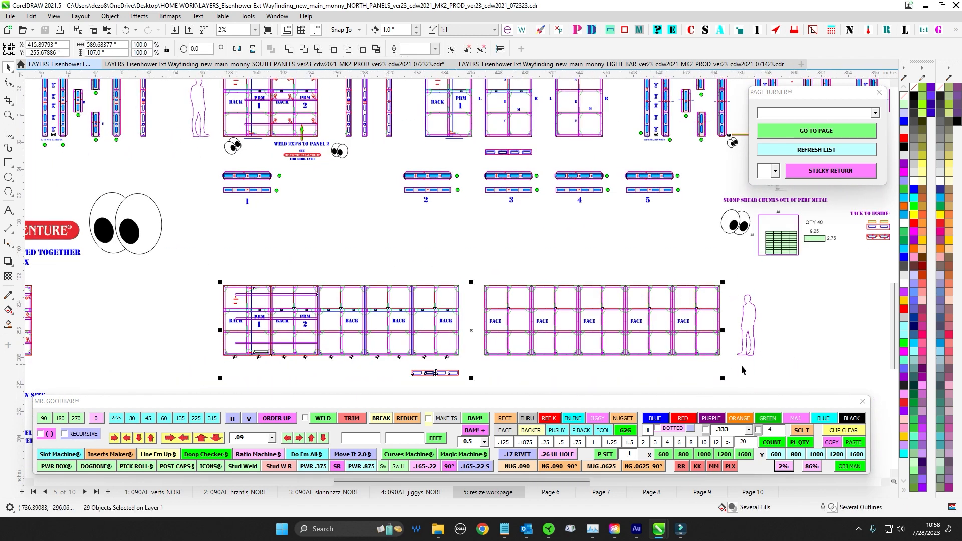
{"action": "left_click", "coordinate": [633, 248]}
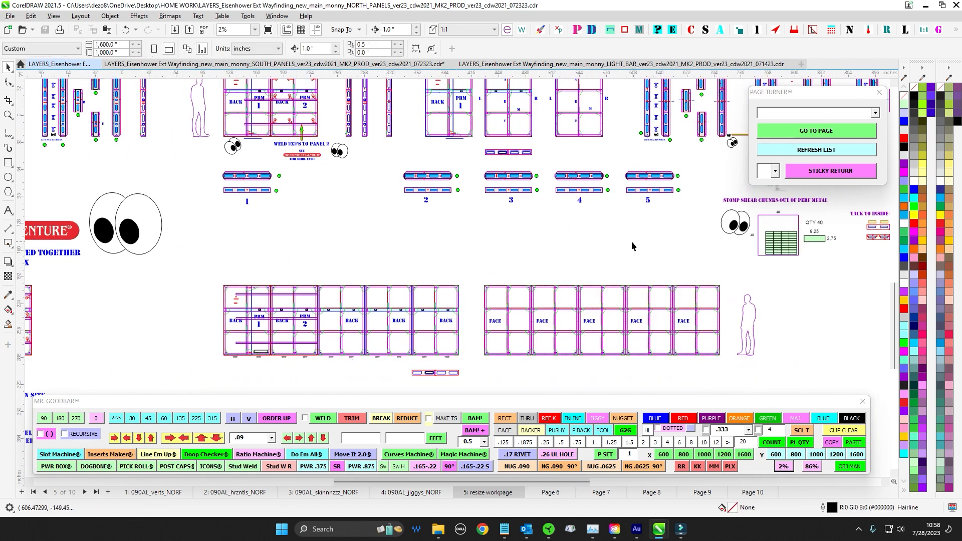
{"action": "left_click_drag", "start_coordinate": [632, 252], "coordinate": [645, 246]}
{"action": "left_click_drag", "start_coordinate": [572, 262], "coordinate": [549, 236]}
- Go to Page 6 and examine the NORTH Eisenhower Health lettering and light bar laid over the five panels
{"action": "left_click", "coordinate": [549, 493]}
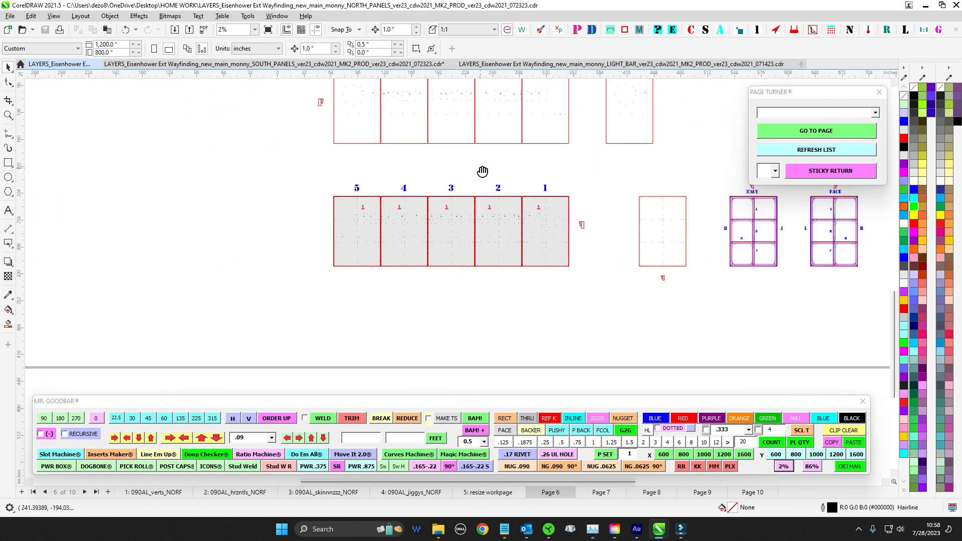
{"action": "scroll", "coordinate": [384, 131], "scroll_direction": "up", "scroll_amount": 2}
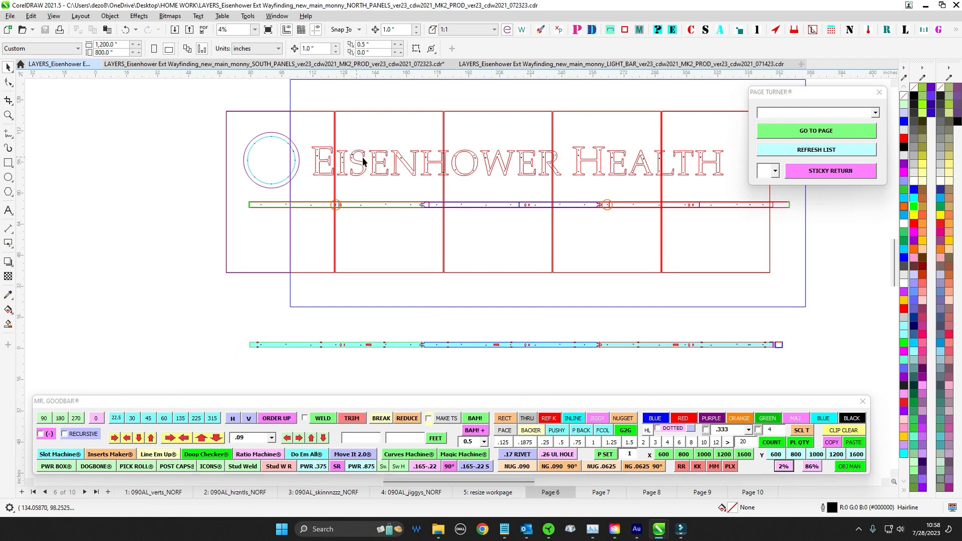
{"action": "scroll", "coordinate": [449, 156], "scroll_direction": "up", "scroll_amount": 1}
{"action": "scroll", "coordinate": [442, 165], "scroll_direction": "down", "scroll_amount": 1}
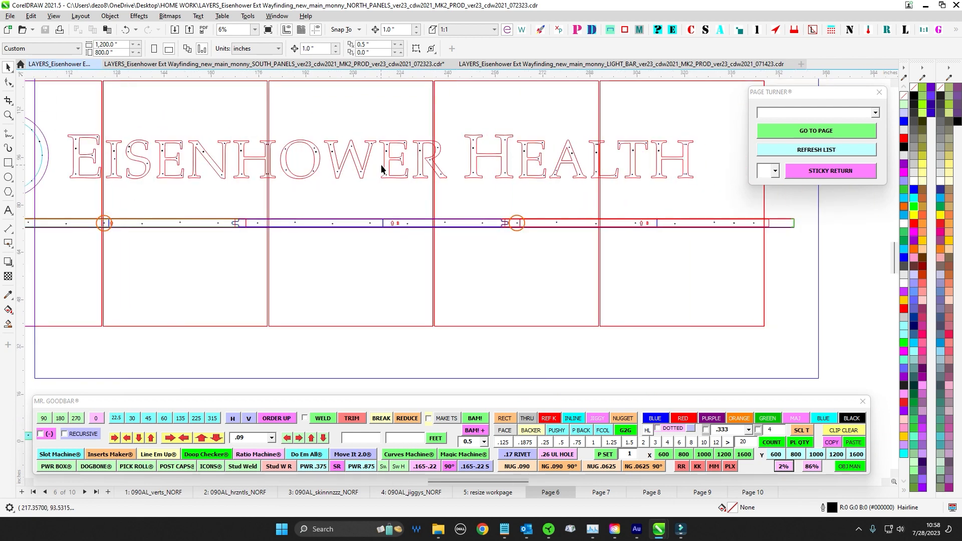
{"action": "scroll", "coordinate": [388, 175], "scroll_direction": "down", "scroll_amount": 1}
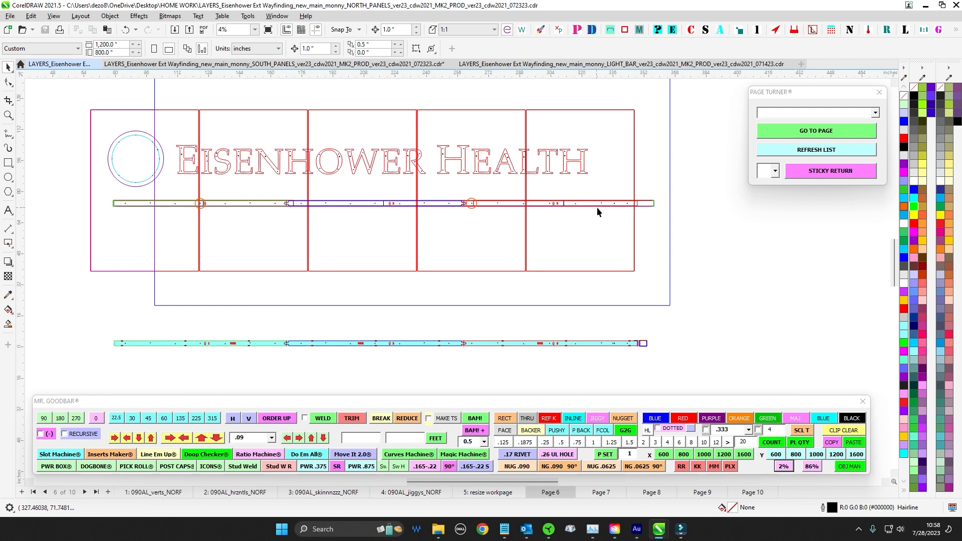
{"action": "scroll", "coordinate": [584, 197], "scroll_direction": "down", "scroll_amount": 1}
{"action": "scroll", "coordinate": [571, 173], "scroll_direction": "up", "scroll_amount": 2}
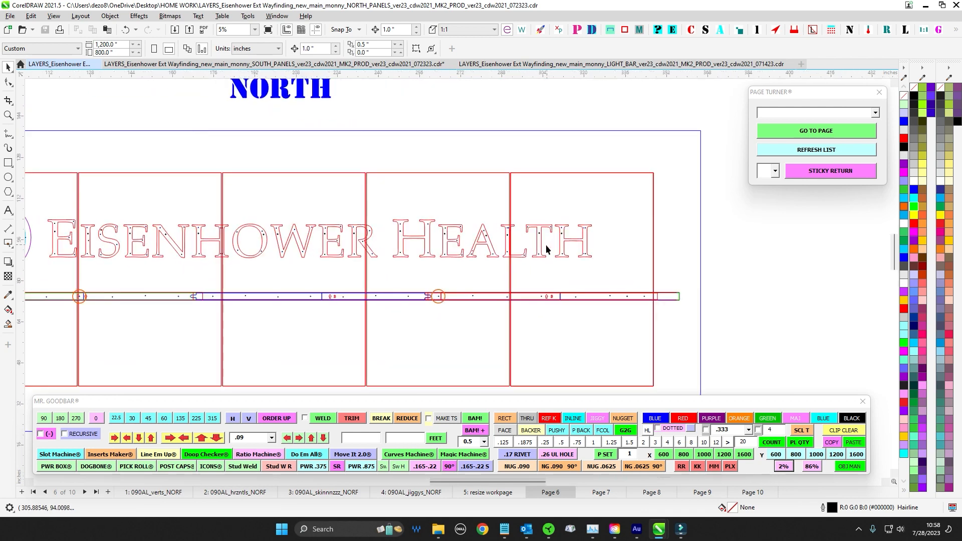
{"action": "scroll", "coordinate": [341, 214], "scroll_direction": "down", "scroll_amount": 1}
{"action": "left_click_drag", "start_coordinate": [368, 227], "coordinate": [442, 228]}
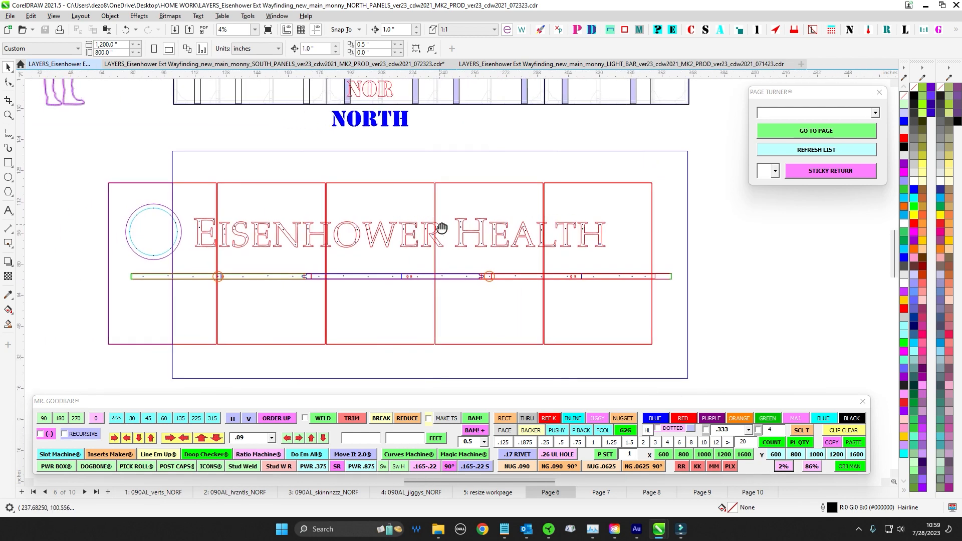
- Examine the mounting-hole patterns in the face skins of panels 1 to 5 below the lettering layout
{"action": "scroll", "coordinate": [443, 228], "scroll_direction": "down", "scroll_amount": 1}
{"action": "left_click_drag", "start_coordinate": [468, 322], "coordinate": [494, 228]}
{"action": "left_click_drag", "start_coordinate": [512, 287], "coordinate": [486, 112]}
{"action": "scroll", "coordinate": [486, 112], "scroll_direction": "up", "scroll_amount": 1}
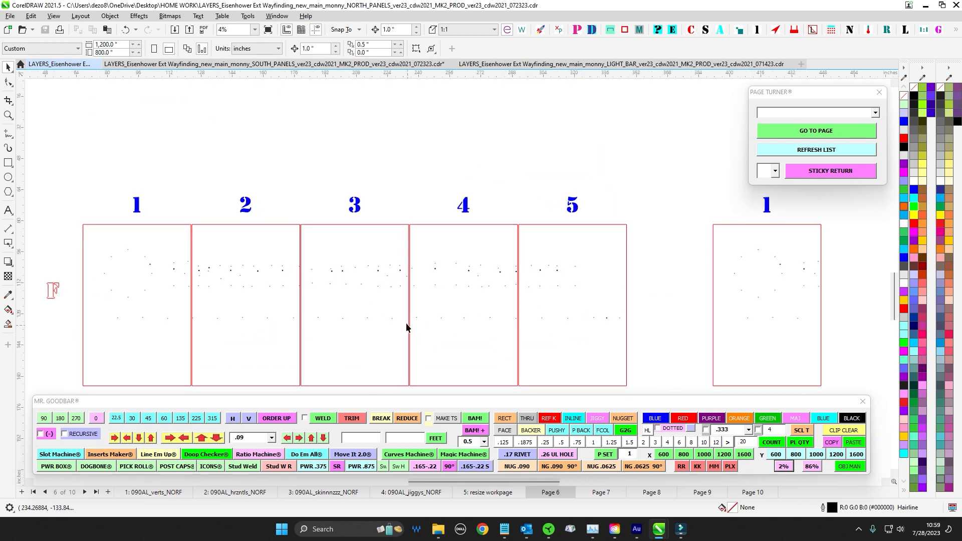
{"action": "scroll", "coordinate": [406, 325], "scroll_direction": "down", "scroll_amount": 2}
{"action": "left_click_drag", "start_coordinate": [384, 226], "coordinate": [476, 249]}
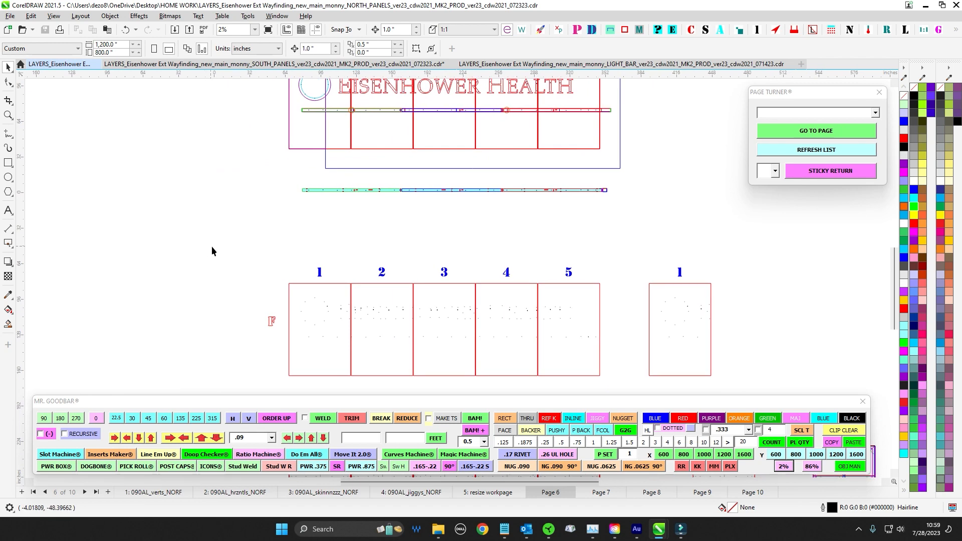
- Return to the resize workpage and review the FACE and BACK corner-piece sets and the verticals of panels 3 to 5
{"action": "left_click", "coordinate": [504, 493]}
{"action": "scroll", "coordinate": [379, 154], "scroll_direction": "down", "scroll_amount": 1}
{"action": "left_click_drag", "start_coordinate": [390, 153], "coordinate": [350, 145]}
{"action": "scroll", "coordinate": [714, 151], "scroll_direction": "up", "scroll_amount": 1}
{"action": "left_click_drag", "start_coordinate": [713, 152], "coordinate": [653, 270]}
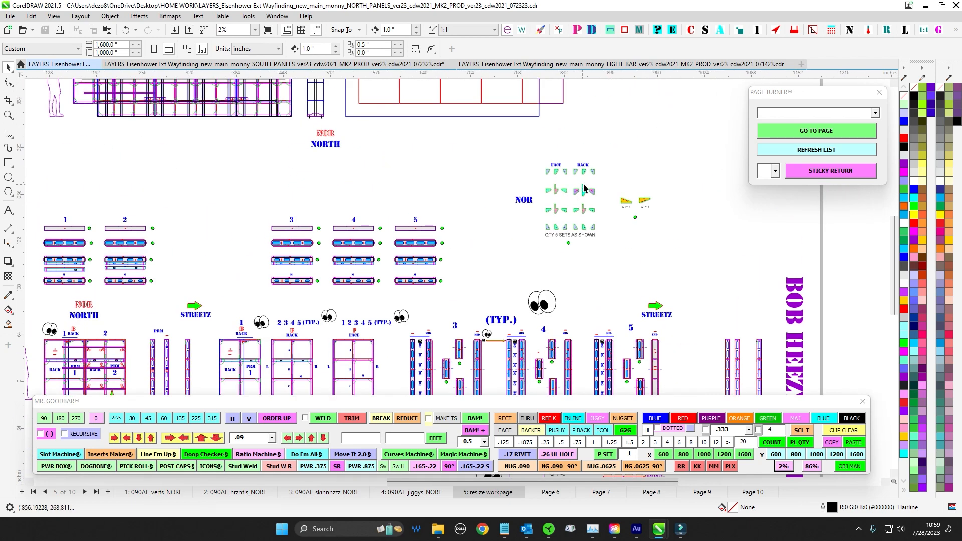
{"action": "scroll", "coordinate": [585, 188], "scroll_direction": "up", "scroll_amount": 2}
{"action": "scroll", "coordinate": [704, 197], "scroll_direction": "up", "scroll_amount": 2}
{"action": "scroll", "coordinate": [696, 225], "scroll_direction": "down", "scroll_amount": 1}
{"action": "left_click_drag", "start_coordinate": [713, 290], "coordinate": [518, 144]}
{"action": "left_click_drag", "start_coordinate": [444, 210], "coordinate": [603, 109]}
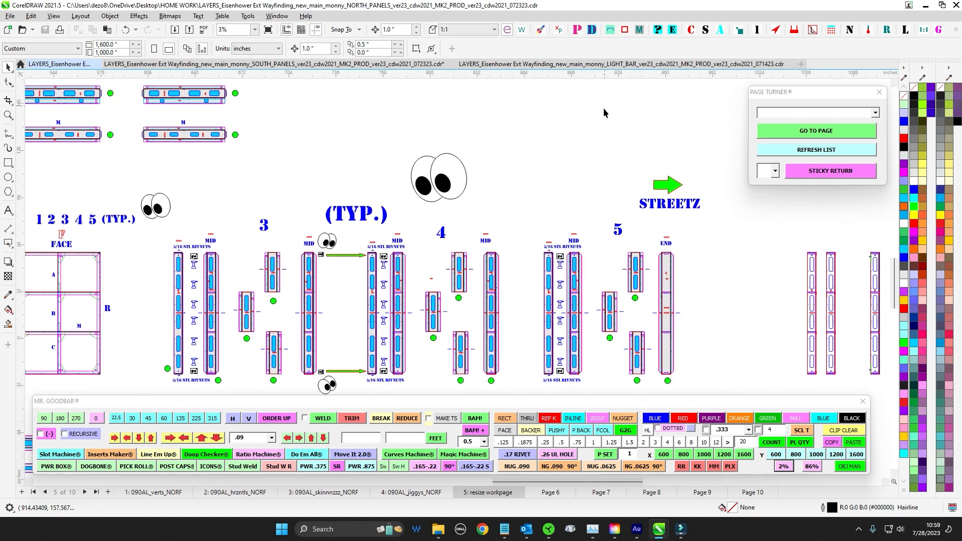
{"action": "scroll", "coordinate": [632, 185], "scroll_direction": "down", "scroll_amount": 2}
{"action": "scroll", "coordinate": [627, 206], "scroll_direction": "down", "scroll_amount": 1}
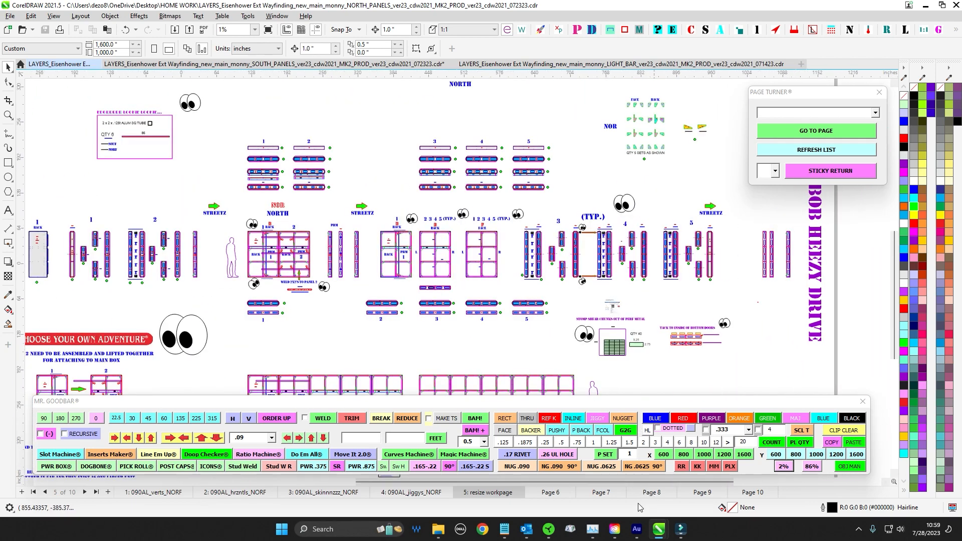
- Switch to the LIGHT_BAR document and look over the SOU and NOR light bar parts
{"action": "left_click", "coordinate": [651, 63]}
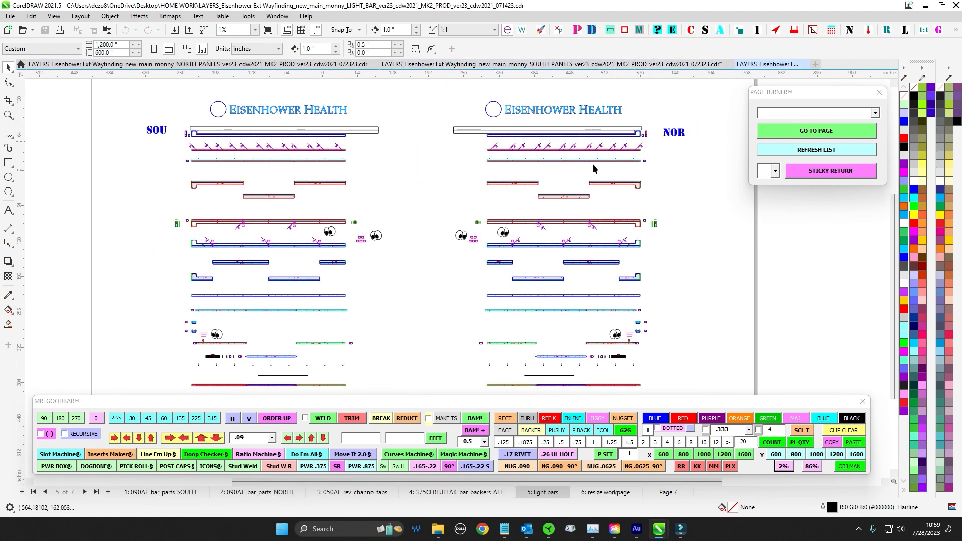
{"action": "left_click_drag", "start_coordinate": [432, 252], "coordinate": [428, 239]}
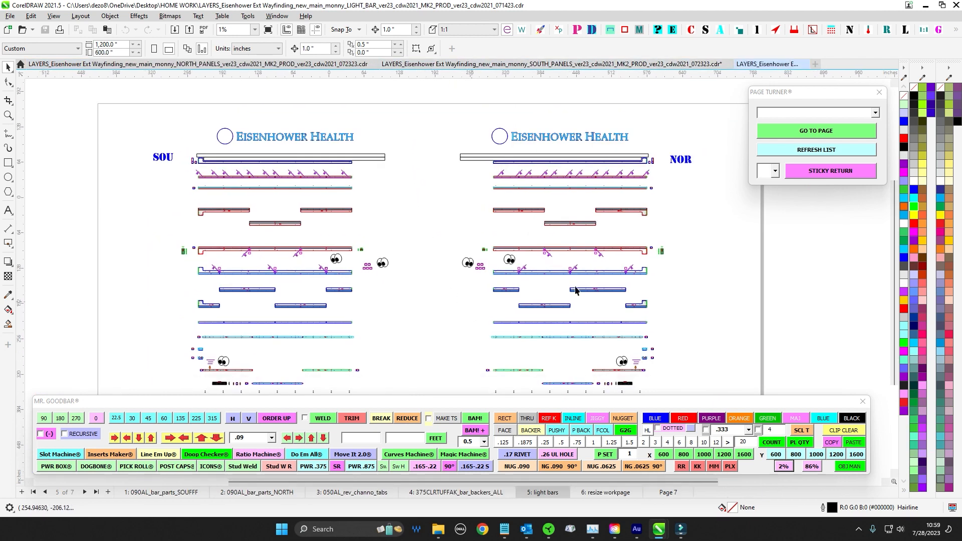
{"action": "scroll", "coordinate": [575, 290], "scroll_direction": "up", "scroll_amount": 2}
{"action": "scroll", "coordinate": [419, 209], "scroll_direction": "down", "scroll_amount": 1}
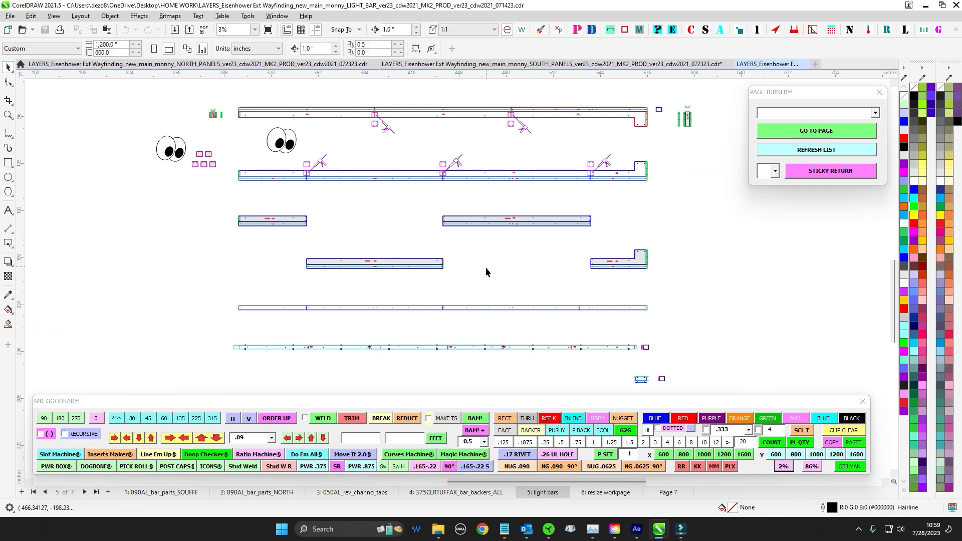
{"action": "scroll", "coordinate": [485, 272], "scroll_direction": "down", "scroll_amount": 1}
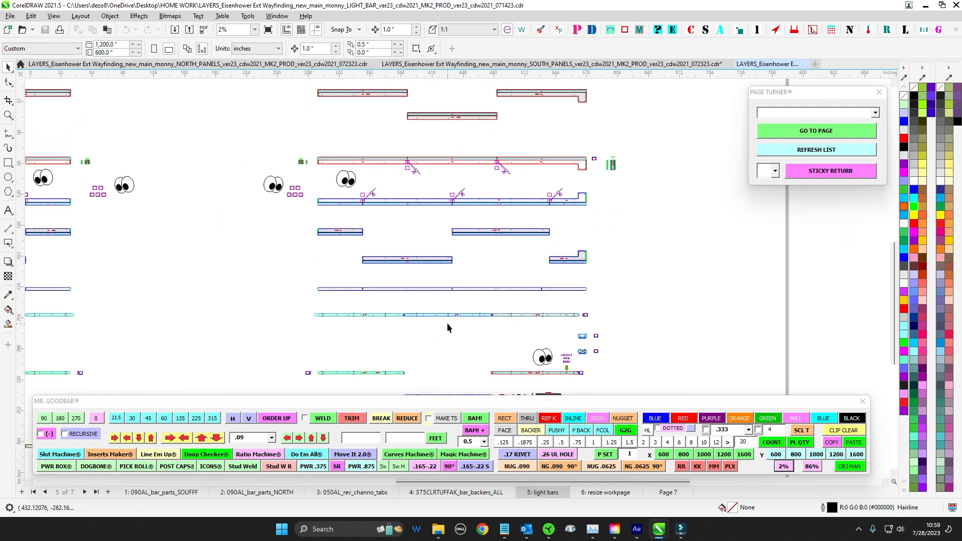
{"action": "scroll", "coordinate": [436, 166], "scroll_direction": "up", "scroll_amount": 2}
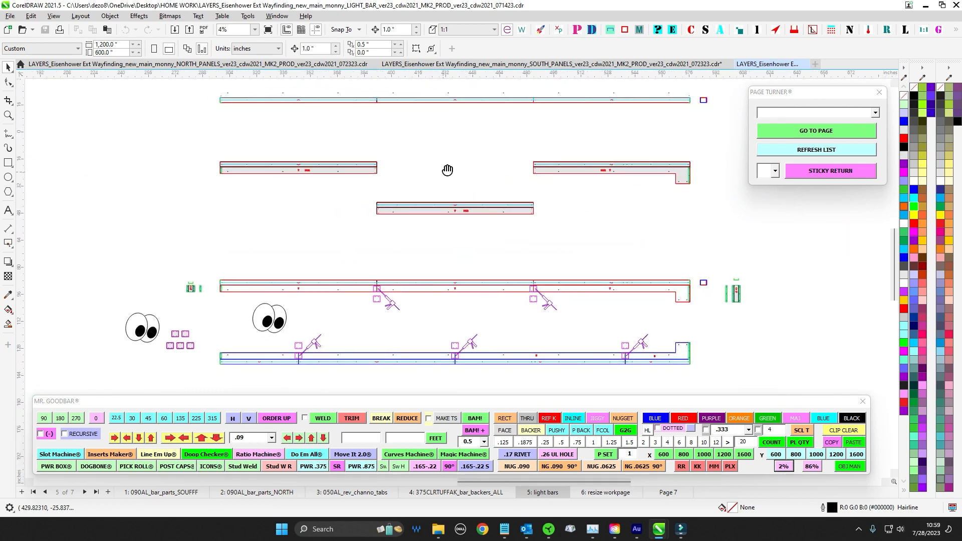
- Examine the NOR light bar's three red face sections and how they join into the assembled bar
{"action": "left_click_drag", "start_coordinate": [447, 170], "coordinate": [443, 162]}
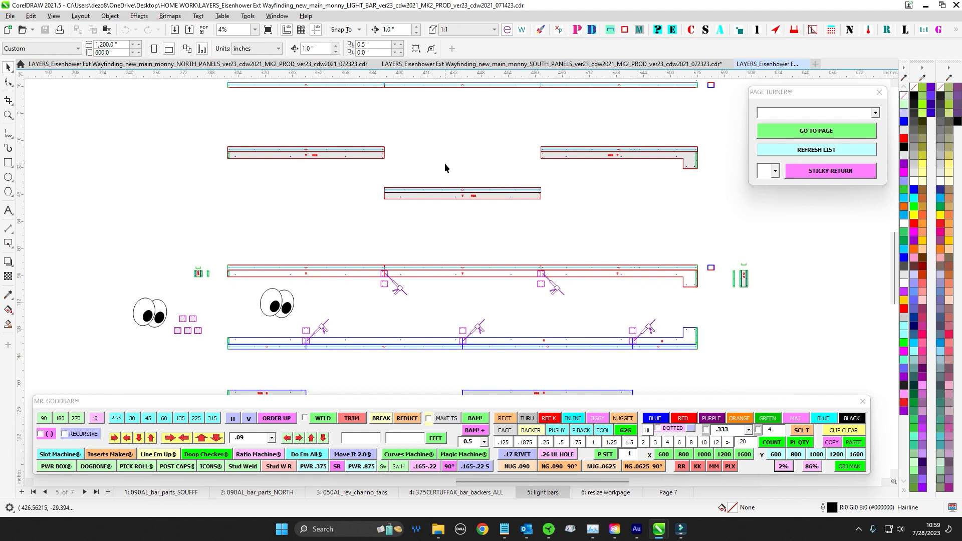
{"action": "scroll", "coordinate": [448, 167], "scroll_direction": "up", "scroll_amount": 2}
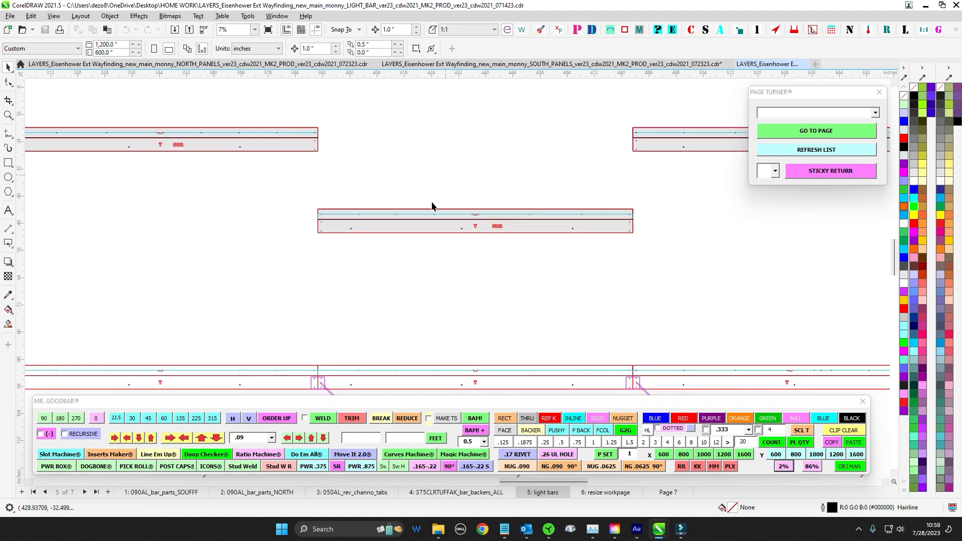
{"action": "scroll", "coordinate": [492, 225], "scroll_direction": "down", "scroll_amount": 1}
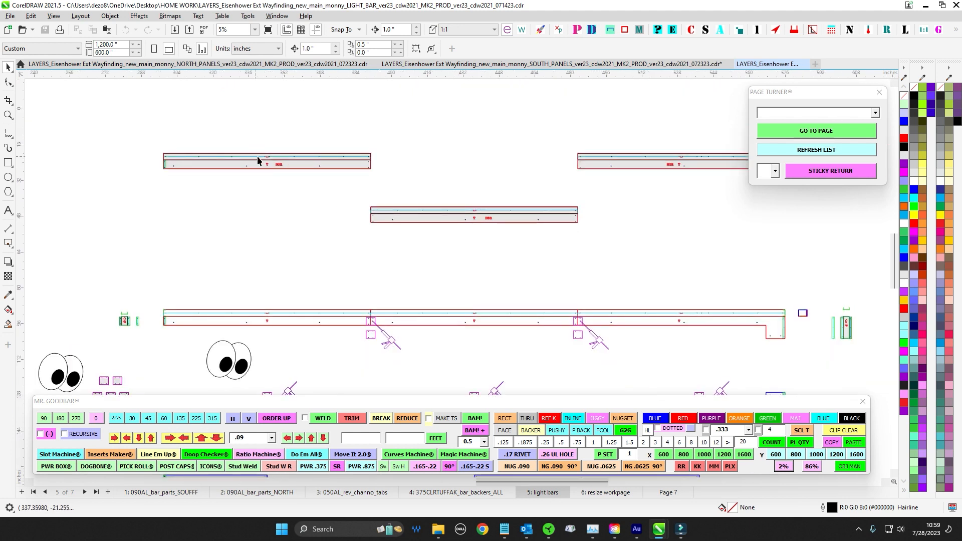
{"action": "scroll", "coordinate": [171, 143], "scroll_direction": "down", "scroll_amount": 1}
{"action": "scroll", "coordinate": [511, 277], "scroll_direction": "down", "scroll_amount": 3}
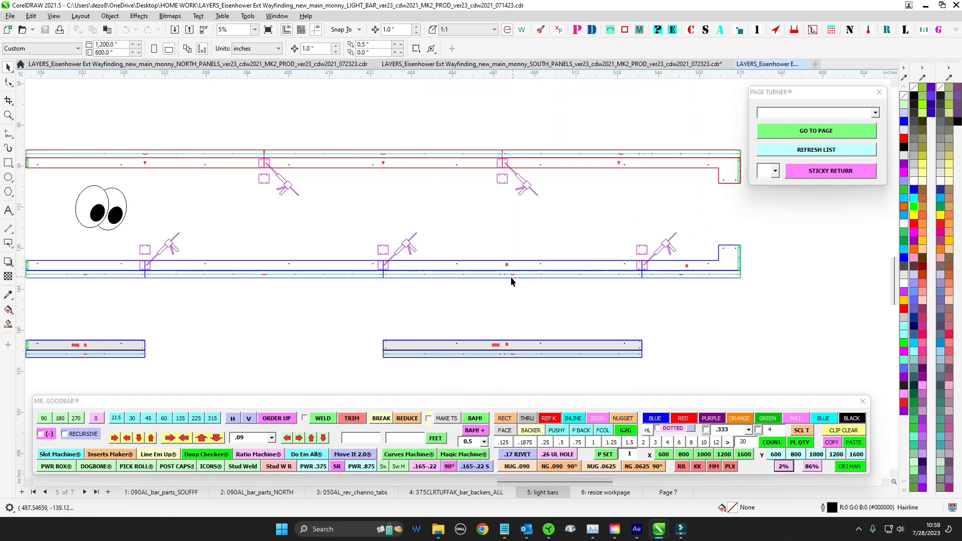
{"action": "scroll", "coordinate": [124, 185], "scroll_direction": "up", "scroll_amount": 1}
{"action": "scroll", "coordinate": [508, 241], "scroll_direction": "down", "scroll_amount": 3}
- Compare the seam locations of the NOR light bar's red face sections with those of its blue back sections
{"action": "left_click_drag", "start_coordinate": [508, 242], "coordinate": [475, 342]}
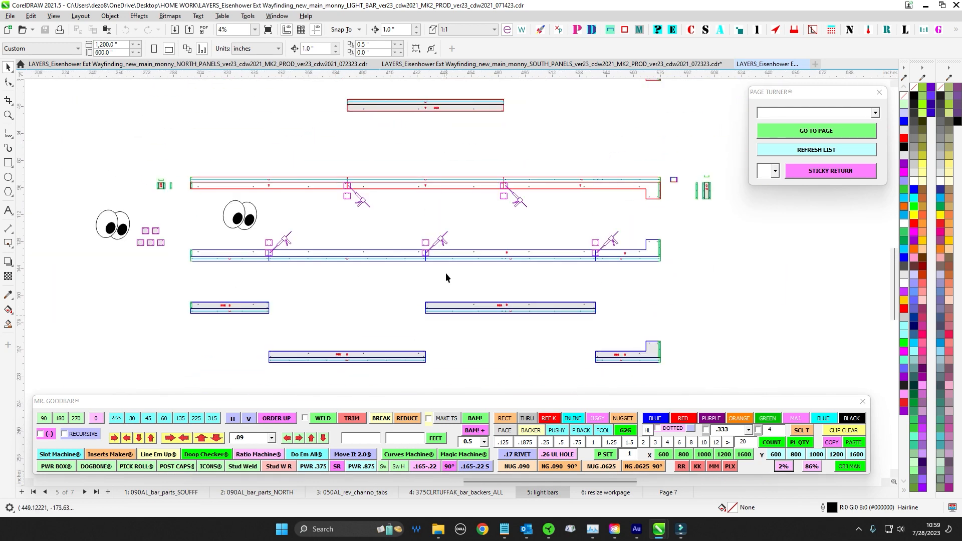
{"action": "scroll", "coordinate": [399, 140], "scroll_direction": "up", "scroll_amount": 5}
{"action": "left_click_drag", "start_coordinate": [399, 139], "coordinate": [400, 262]}
{"action": "scroll", "coordinate": [358, 164], "scroll_direction": "up", "scroll_amount": 1}
{"action": "scroll", "coordinate": [335, 222], "scroll_direction": "down", "scroll_amount": 4}
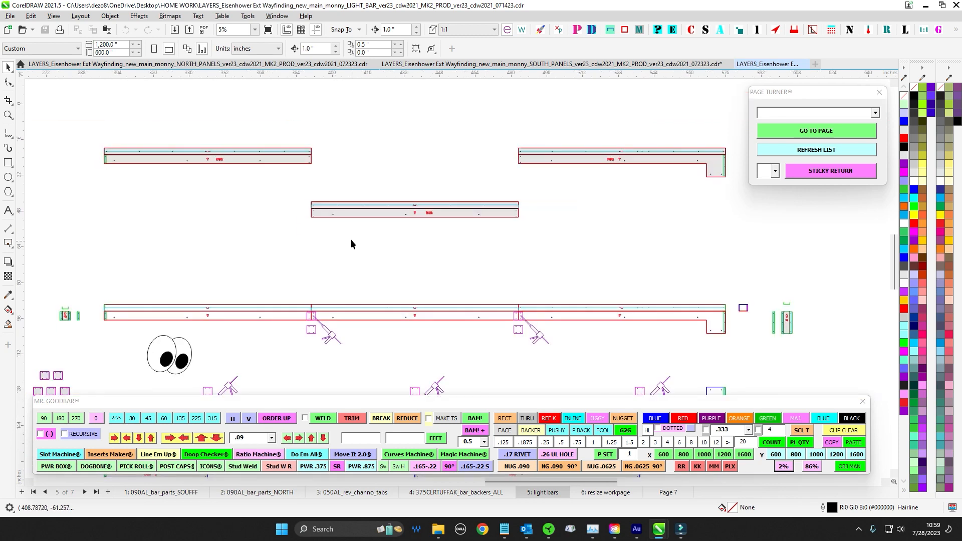
{"action": "left_click_drag", "start_coordinate": [364, 309], "coordinate": [402, 169]}
{"action": "scroll", "coordinate": [401, 214], "scroll_direction": "up", "scroll_amount": 2}
{"action": "left_click_drag", "start_coordinate": [401, 214], "coordinate": [399, 221]}
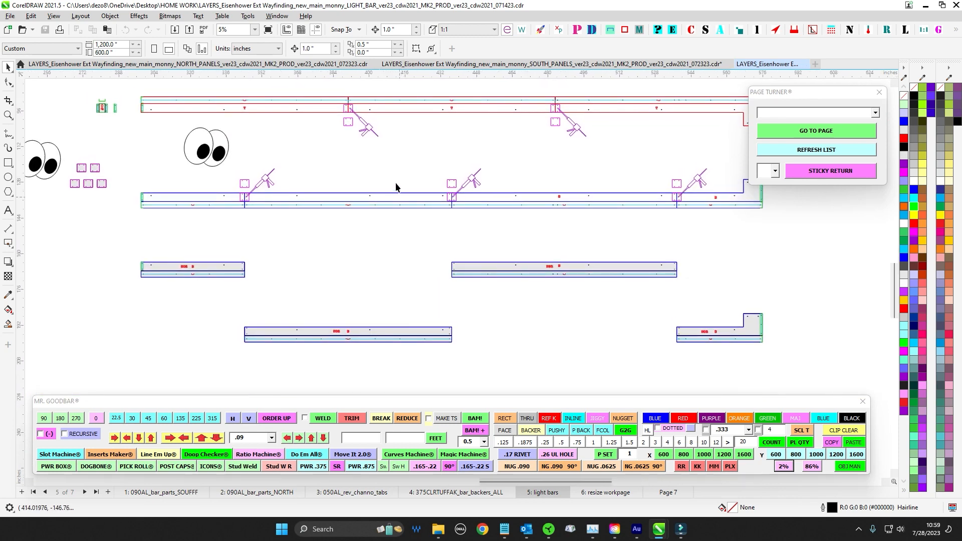
- Place a vertical guideline along the first seam of the NOR light bar's blue back run
{"action": "scroll", "coordinate": [399, 154], "scroll_direction": "up", "scroll_amount": 1}
{"action": "left_click_drag", "start_coordinate": [373, 159], "coordinate": [429, 211]}
{"action": "left_click_drag", "start_coordinate": [21, 94], "coordinate": [278, 268]}
- Check the staggered face and back seams of the NOR light bar against the vertical guideline
{"action": "scroll", "coordinate": [301, 278], "scroll_direction": "down", "scroll_amount": 2}
{"action": "left_click_drag", "start_coordinate": [348, 299], "coordinate": [295, 229]}
{"action": "left_click_drag", "start_coordinate": [248, 156], "coordinate": [236, 200]}
{"action": "scroll", "coordinate": [236, 199], "scroll_direction": "up", "scroll_amount": 3}
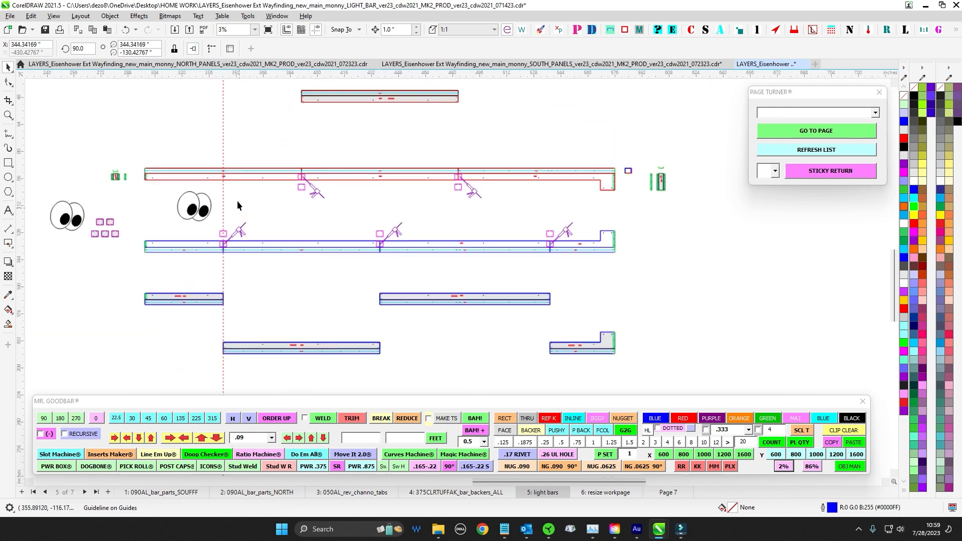
{"action": "left_click_drag", "start_coordinate": [377, 139], "coordinate": [340, 181]}
{"action": "scroll", "coordinate": [338, 184], "scroll_direction": "down", "scroll_amount": 1}
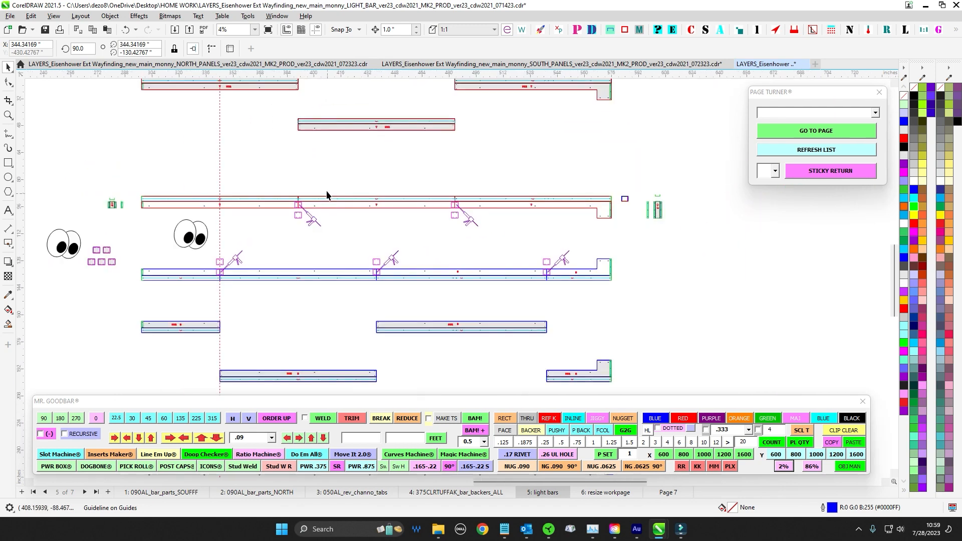
{"action": "left_click_drag", "start_coordinate": [298, 107], "coordinate": [310, 183]}
{"action": "left_click_drag", "start_coordinate": [344, 280], "coordinate": [372, 197]}
{"action": "scroll", "coordinate": [350, 345], "scroll_direction": "up", "scroll_amount": 2}
{"action": "left_click_drag", "start_coordinate": [350, 346], "coordinate": [357, 221]}
{"action": "scroll", "coordinate": [342, 276], "scroll_direction": "up", "scroll_amount": 2}
{"action": "scroll", "coordinate": [331, 267], "scroll_direction": "down", "scroll_amount": 4}
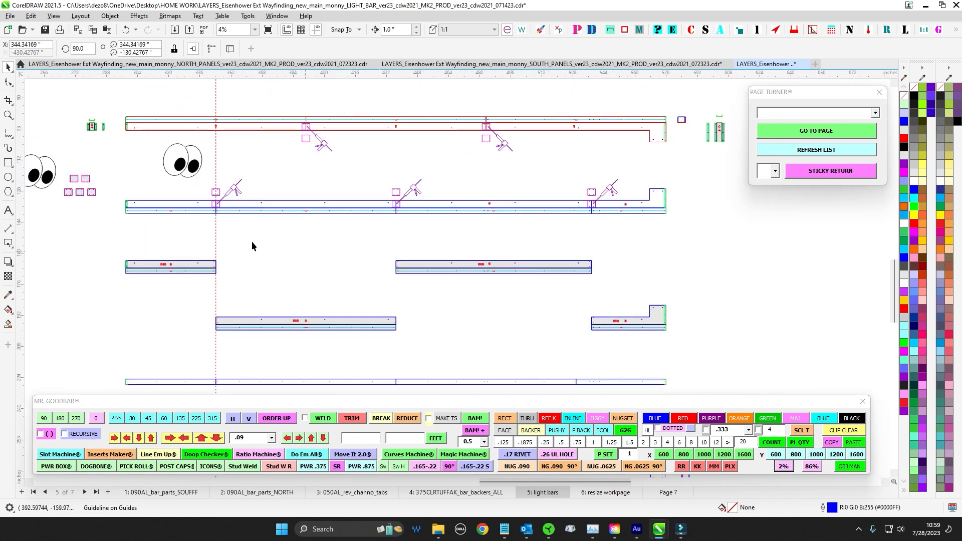
{"action": "scroll", "coordinate": [474, 180], "scroll_direction": "down", "scroll_amount": 1}
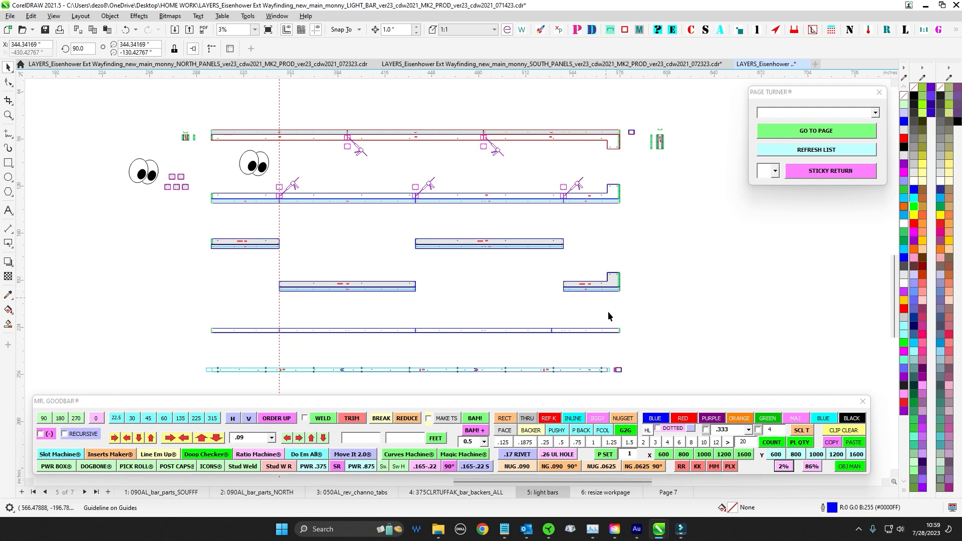
- Inspect the end cap beside the notched end of the NOR face bar and select its arrow-marked flat piece
{"action": "scroll", "coordinate": [566, 179], "scroll_direction": "up", "scroll_amount": 2}
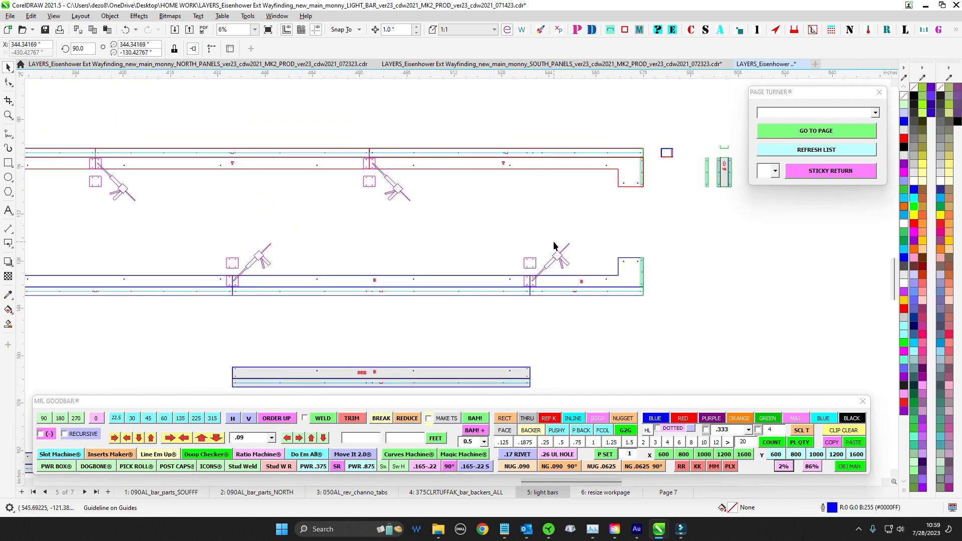
{"action": "scroll", "coordinate": [567, 244], "scroll_direction": "up", "scroll_amount": 3}
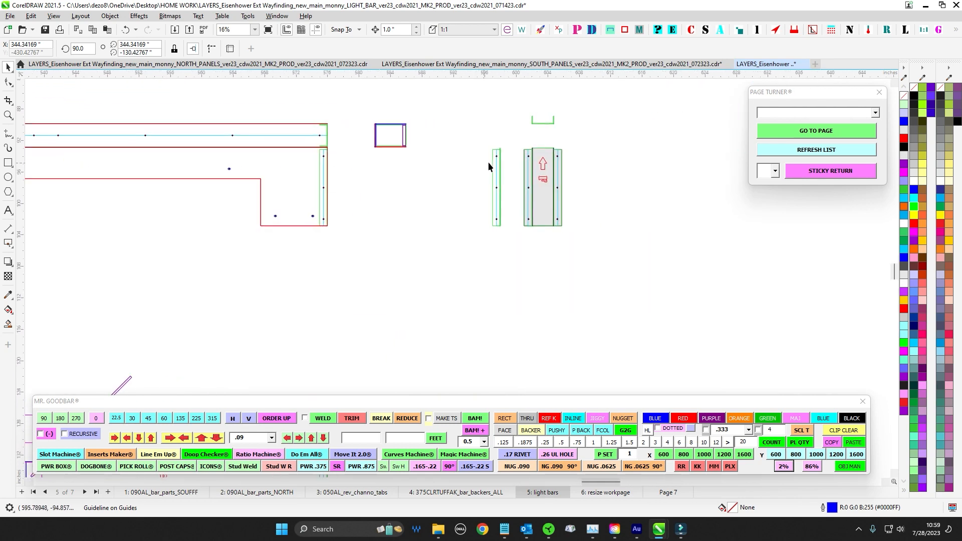
{"action": "left_click", "coordinate": [562, 223]}
{"action": "scroll", "coordinate": [602, 250], "scroll_direction": "down", "scroll_amount": 2}
{"action": "scroll", "coordinate": [575, 201], "scroll_direction": "up", "scroll_amount": 3}
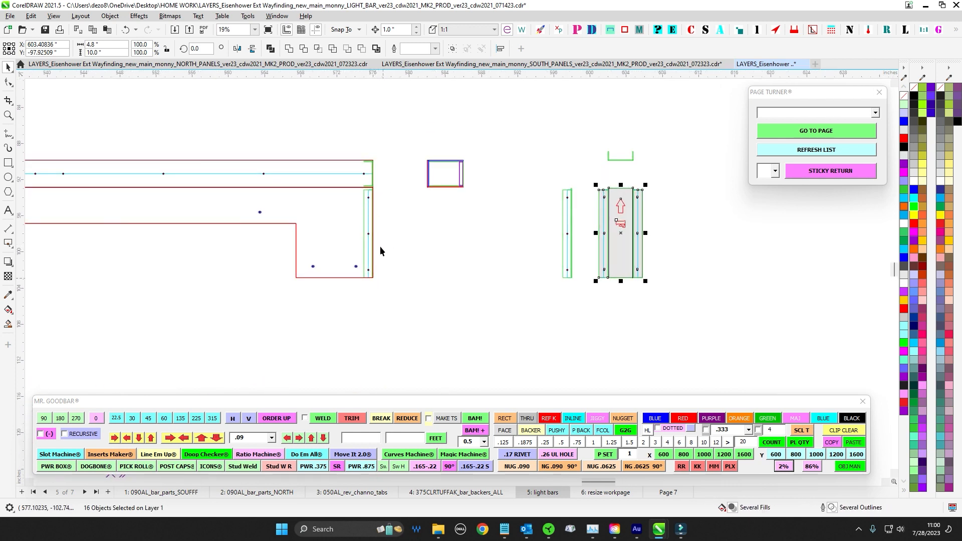
- Inspect the notched end of the blue back bar and follow the bar to the loose splice plates at its opposite end
{"action": "scroll", "coordinate": [381, 248], "scroll_direction": "down", "scroll_amount": 3}
{"action": "left_click_drag", "start_coordinate": [400, 297], "coordinate": [429, 213]}
{"action": "scroll", "coordinate": [414, 258], "scroll_direction": "up", "scroll_amount": 2}
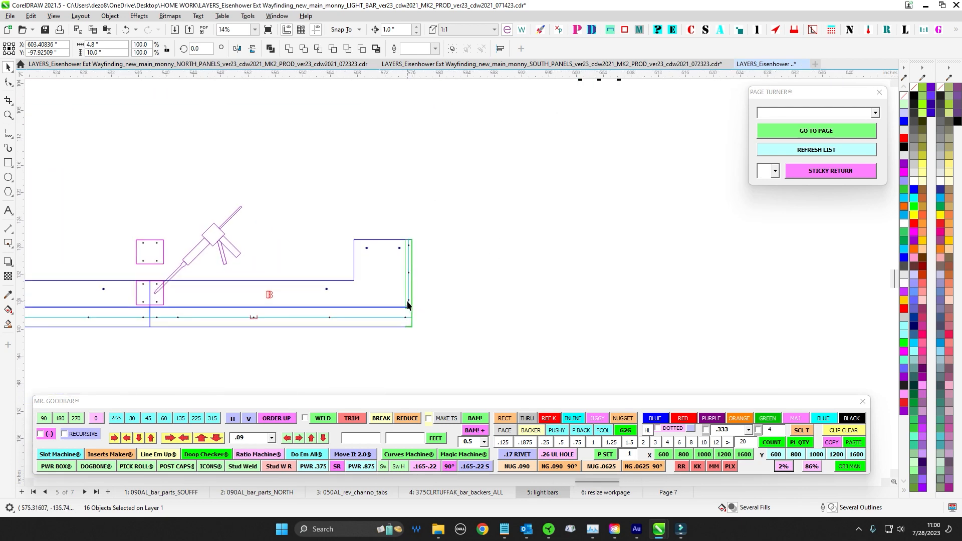
{"action": "scroll", "coordinate": [416, 257], "scroll_direction": "down", "scroll_amount": 3}
{"action": "left_click_drag", "start_coordinate": [323, 299], "coordinate": [664, 315]}
{"action": "left_click_drag", "start_coordinate": [260, 293], "coordinate": [666, 320]}
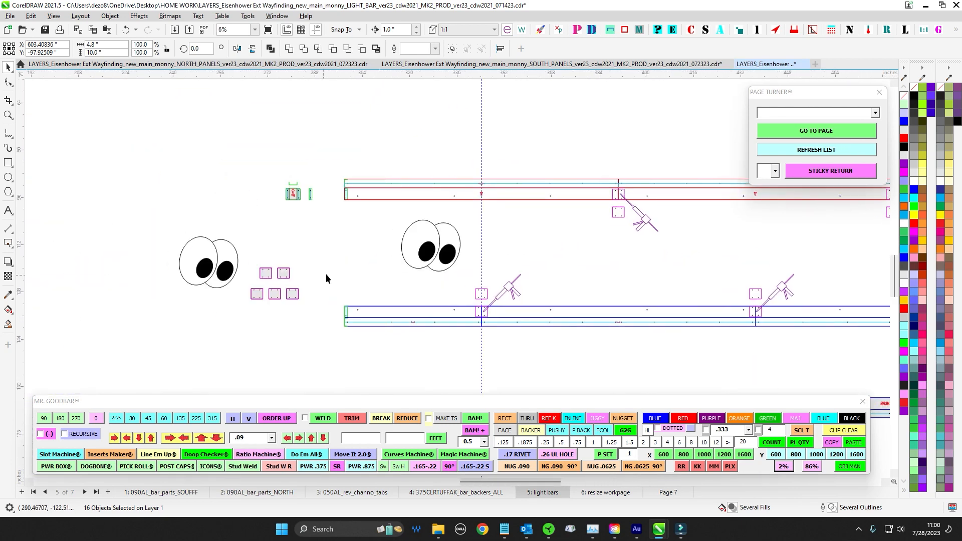
- Inspect the arrow-marked end cap and select the riveted flange at the plain end of the NOR face bar
{"action": "scroll", "coordinate": [335, 313], "scroll_direction": "up", "scroll_amount": 2}
{"action": "left_click_drag", "start_coordinate": [345, 264], "coordinate": [371, 376]}
{"action": "scroll", "coordinate": [251, 174], "scroll_direction": "up", "scroll_amount": 2}
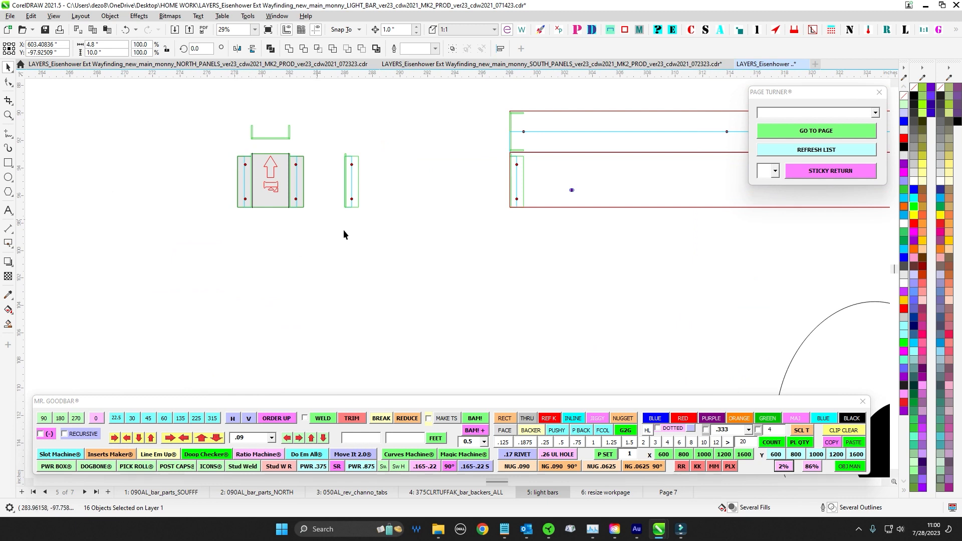
{"action": "scroll", "coordinate": [458, 208], "scroll_direction": "up", "scroll_amount": 3}
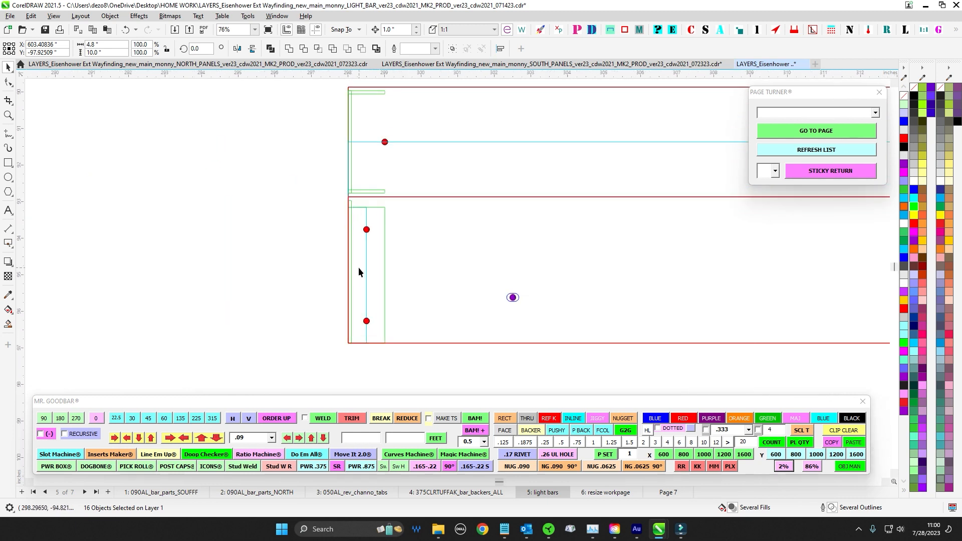
{"action": "scroll", "coordinate": [358, 271], "scroll_direction": "down", "scroll_amount": 2}
{"action": "left_click_drag", "start_coordinate": [345, 245], "coordinate": [380, 331]}
{"action": "left_click_drag", "start_coordinate": [105, 246], "coordinate": [175, 247]}
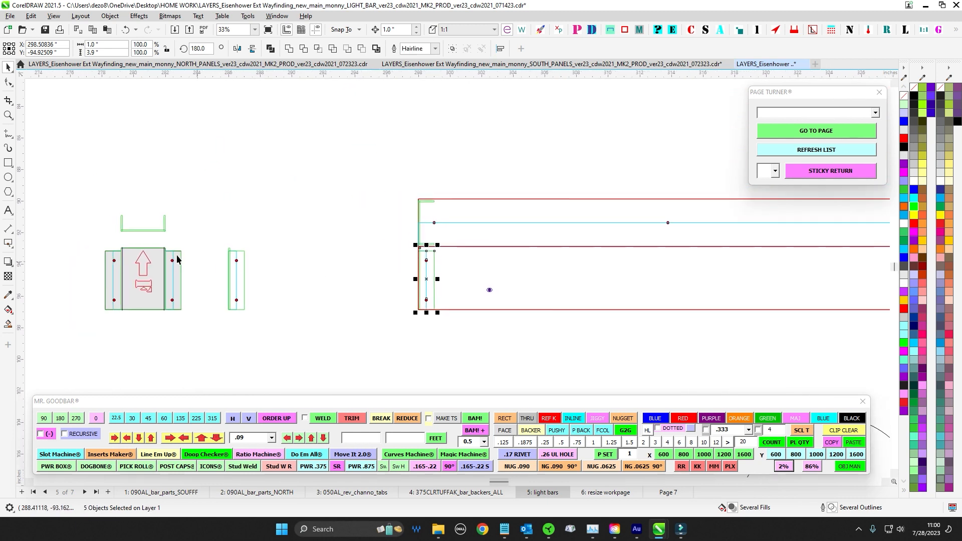
- Compare the loose end cap's folded flanges with the plain end of the NOR red face bar
{"action": "scroll", "coordinate": [175, 247], "scroll_direction": "up", "scroll_amount": 1}
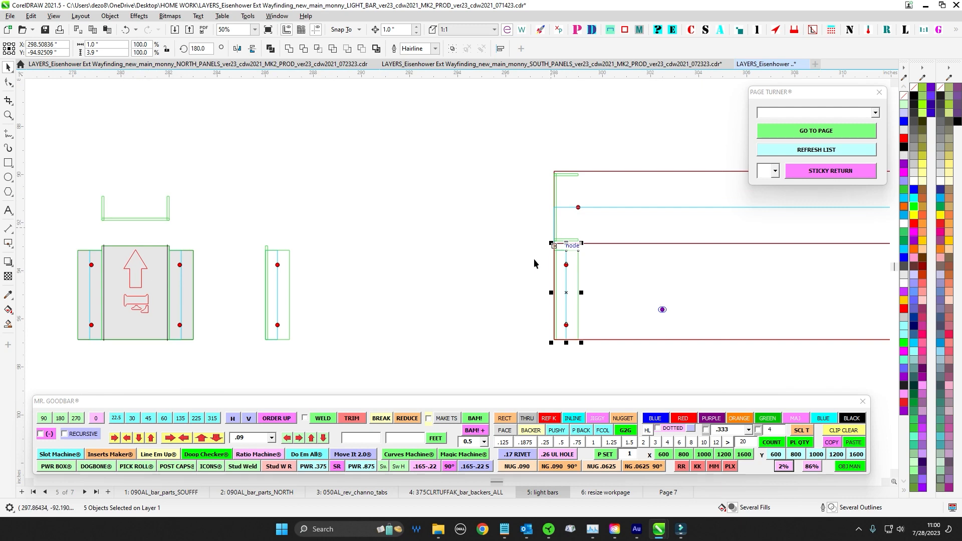
{"action": "left_click_drag", "start_coordinate": [533, 262], "coordinate": [343, 218]}
{"action": "scroll", "coordinate": [345, 223], "scroll_direction": "down", "scroll_amount": 1}
{"action": "left_click", "coordinate": [386, 296]}
{"action": "scroll", "coordinate": [378, 342], "scroll_direction": "down", "scroll_amount": 1}
{"action": "left_click_drag", "start_coordinate": [378, 341], "coordinate": [354, 297]}
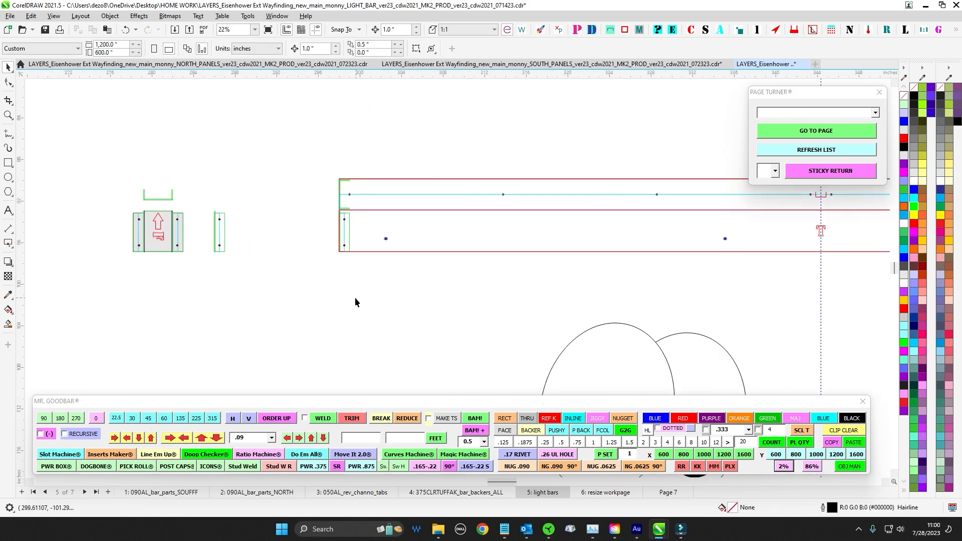
{"action": "scroll", "coordinate": [358, 311], "scroll_direction": "down", "scroll_amount": 3}
{"action": "left_click_drag", "start_coordinate": [362, 338], "coordinate": [252, 258]}
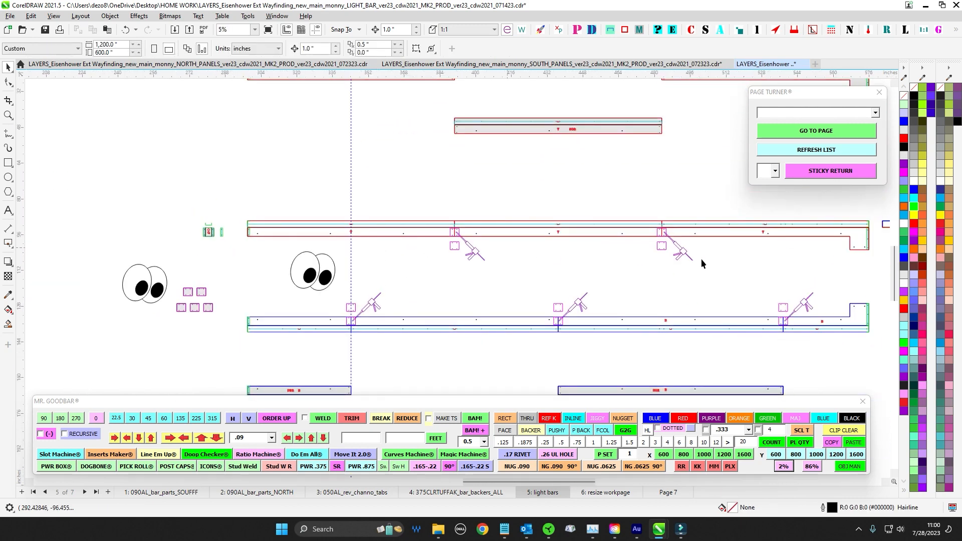
- Select the splice plate below the first seam of the red NOR face bar and compare it with the seam
{"action": "scroll", "coordinate": [452, 237], "scroll_direction": "up", "scroll_amount": 1}
{"action": "scroll", "coordinate": [452, 237], "scroll_direction": "up", "scroll_amount": 1}
{"action": "left_click_drag", "start_coordinate": [437, 226], "coordinate": [467, 272]}
{"action": "scroll", "coordinate": [465, 263], "scroll_direction": "up", "scroll_amount": 1}
{"action": "scroll", "coordinate": [472, 262], "scroll_direction": "down", "scroll_amount": 1}
{"action": "left_click_drag", "start_coordinate": [416, 310], "coordinate": [490, 256]}
{"action": "scroll", "coordinate": [491, 256], "scroll_direction": "down", "scroll_amount": 1}
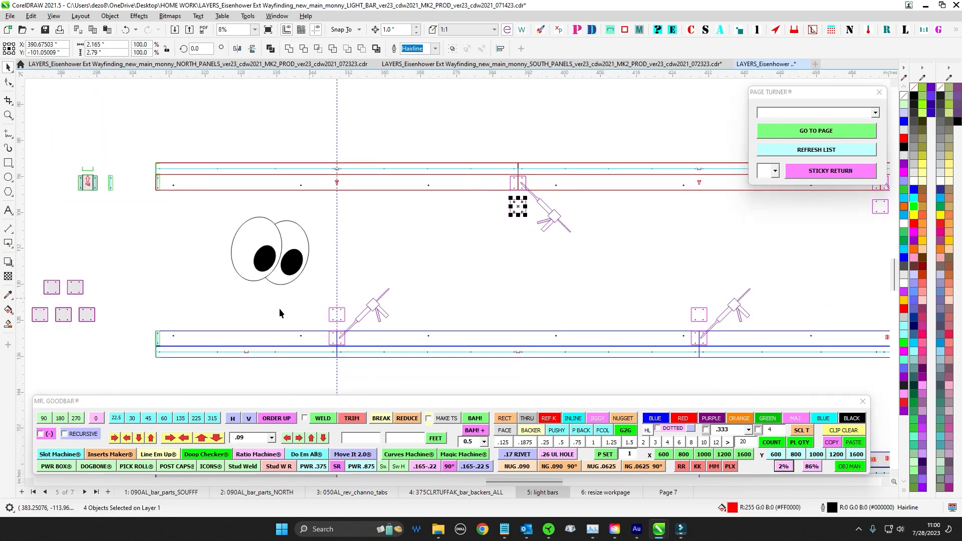
- Examine the loose splice plates beside the NOR bars and their place within the whole light bar layout
{"action": "left_click_drag", "start_coordinate": [89, 317], "coordinate": [238, 301]}
{"action": "scroll", "coordinate": [239, 301], "scroll_direction": "up", "scroll_amount": 2}
{"action": "scroll", "coordinate": [264, 253], "scroll_direction": "down", "scroll_amount": 1}
{"action": "left_click_drag", "start_coordinate": [279, 240], "coordinate": [186, 325]}
{"action": "scroll", "coordinate": [213, 344], "scroll_direction": "down", "scroll_amount": 1}
{"action": "scroll", "coordinate": [303, 216], "scroll_direction": "down", "scroll_amount": 1}
{"action": "left_click_drag", "start_coordinate": [303, 216], "coordinate": [344, 203]}
{"action": "left_click", "coordinate": [344, 204]}
{"action": "scroll", "coordinate": [341, 270], "scroll_direction": "up", "scroll_amount": 1}
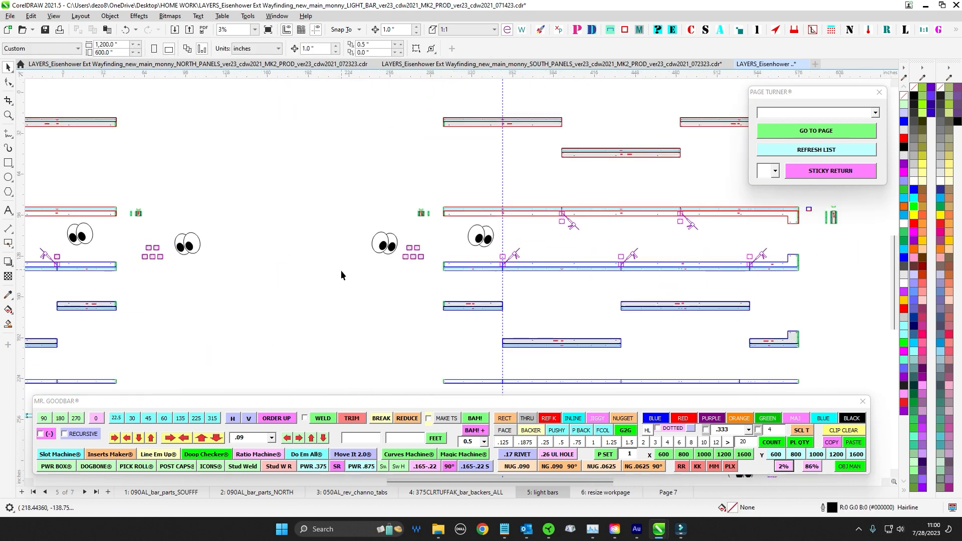
- Open the 090AL_bar_parts_SOUFFF page and select all of its .090" aluminum bar parts for review
{"action": "left_click", "coordinate": [175, 492]}
{"action": "scroll", "coordinate": [315, 225], "scroll_direction": "up", "scroll_amount": 2}
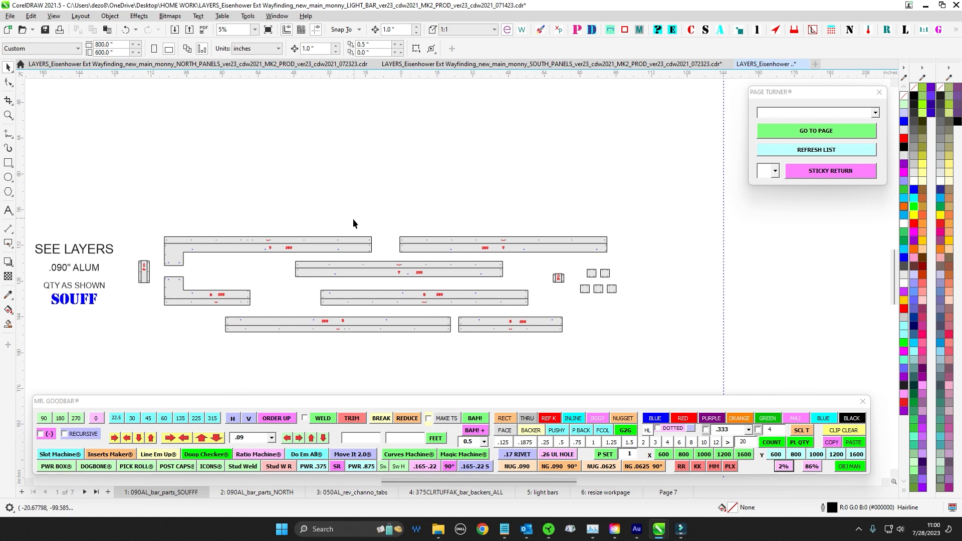
{"action": "left_click_drag", "start_coordinate": [126, 201], "coordinate": [645, 358]}
{"action": "scroll", "coordinate": [645, 301], "scroll_direction": "up", "scroll_amount": 2}
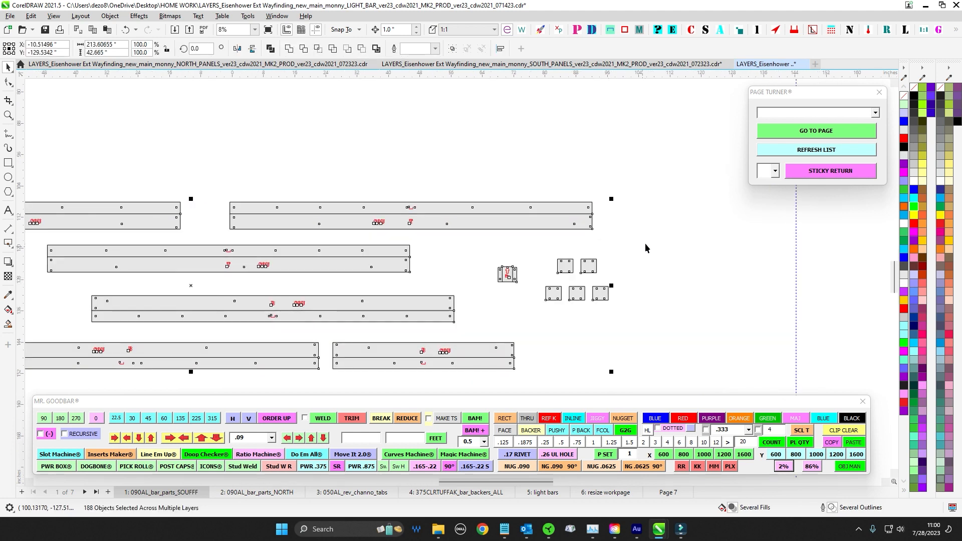
- Open the 090AL_bar_parts_NORTH page, select the loose splice plates and examine the NOR bar parts
{"action": "left_click", "coordinate": [274, 492]}
{"action": "scroll", "coordinate": [431, 303], "scroll_direction": "down", "scroll_amount": 1}
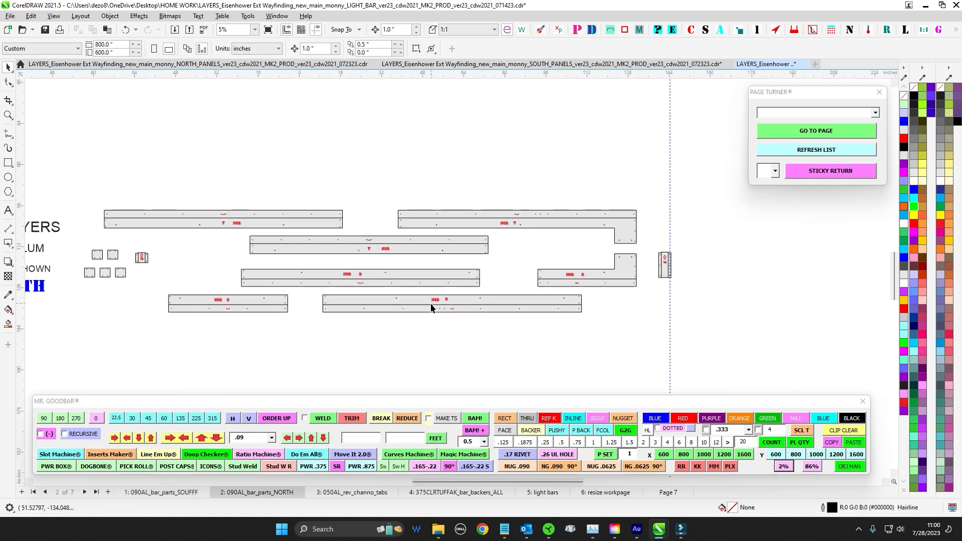
{"action": "left_click_drag", "start_coordinate": [132, 301], "coordinate": [134, 303]}
{"action": "left_click_drag", "start_coordinate": [514, 183], "coordinate": [453, 189]}
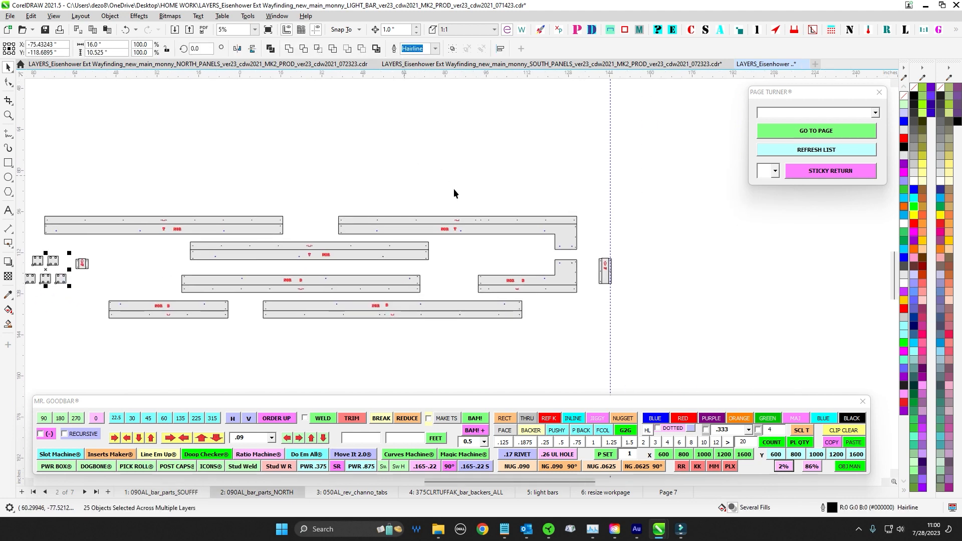
{"action": "scroll", "coordinate": [596, 253], "scroll_direction": "up", "scroll_amount": 1}
{"action": "scroll", "coordinate": [598, 308], "scroll_direction": "down", "scroll_amount": 1}
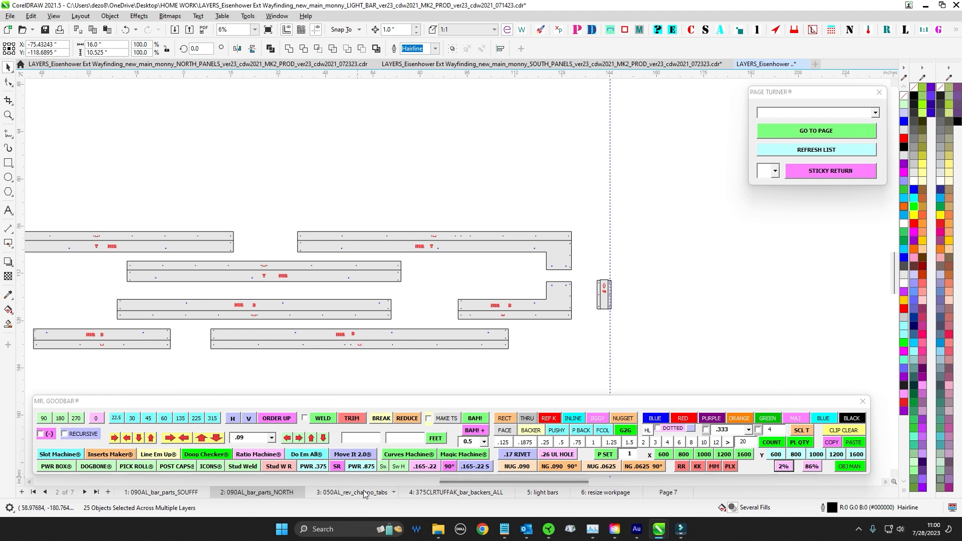
- Open the 050AL_rev_channo_tabs page and select the lower tab strip's 4 BAR label
{"action": "left_click", "coordinate": [362, 492]}
{"action": "scroll", "coordinate": [229, 259], "scroll_direction": "up", "scroll_amount": 2}
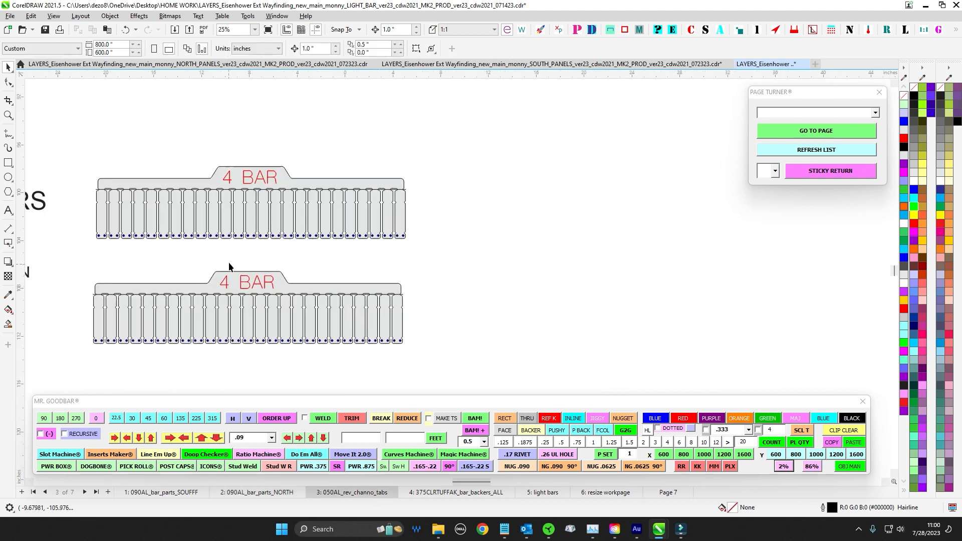
{"action": "left_click_drag", "start_coordinate": [284, 296], "coordinate": [284, 297]}
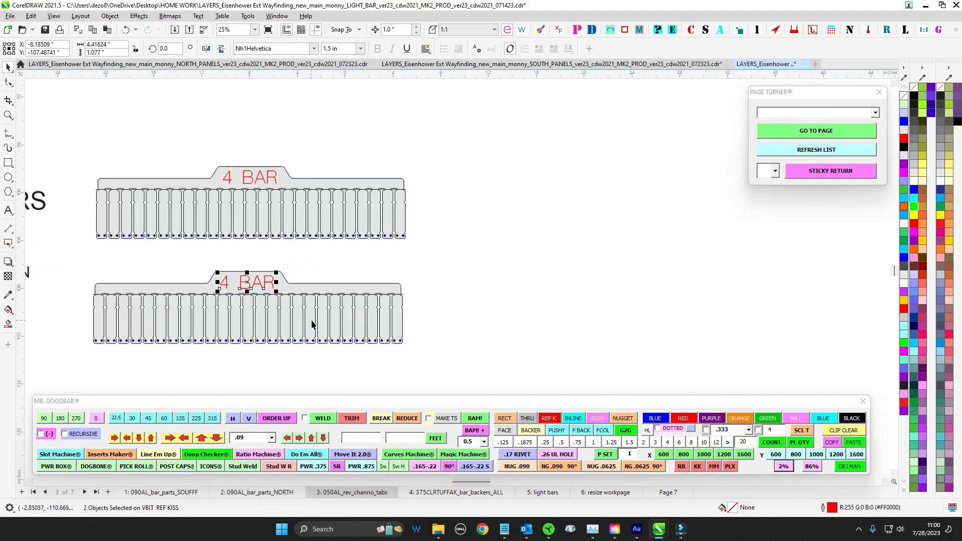
- Open the 375CLRTUFFAK_bar_backers_ALL page and inspect the interlocking rounded ends of the SOU and NOR backers
{"action": "left_click", "coordinate": [419, 492]}
{"action": "left_click_drag", "start_coordinate": [429, 305], "coordinate": [431, 204]}
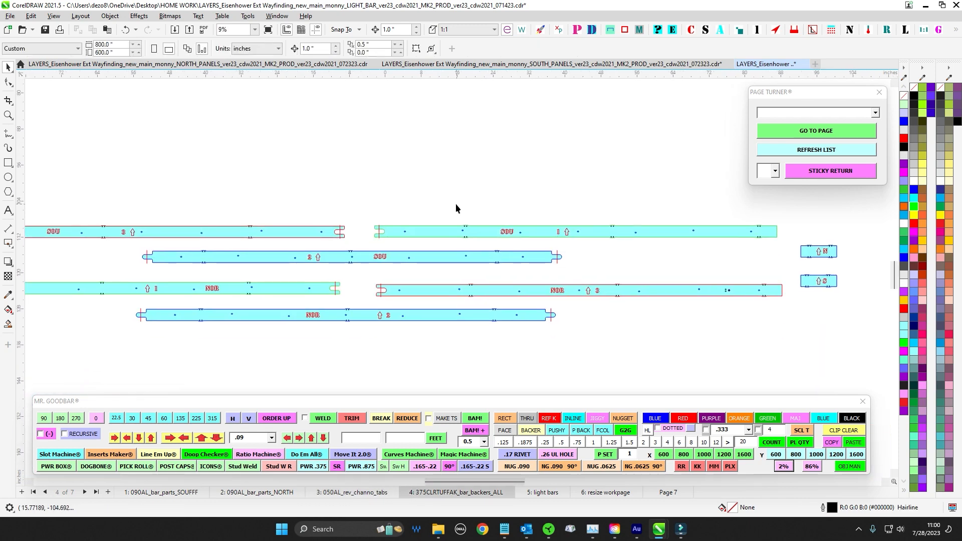
{"action": "scroll", "coordinate": [536, 260], "scroll_direction": "up", "scroll_amount": 5}
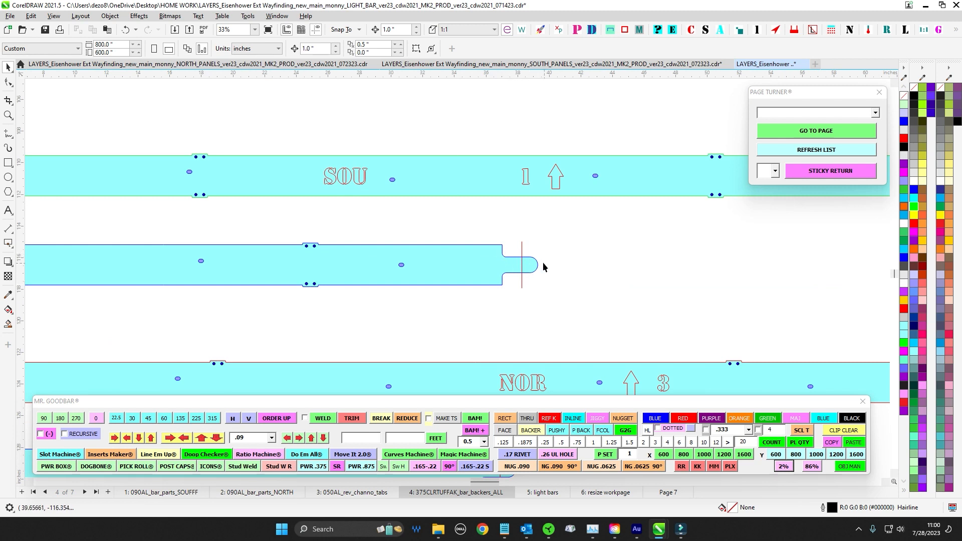
{"action": "scroll", "coordinate": [516, 269], "scroll_direction": "down", "scroll_amount": 3}
{"action": "scroll", "coordinate": [569, 273], "scroll_direction": "down", "scroll_amount": 3}
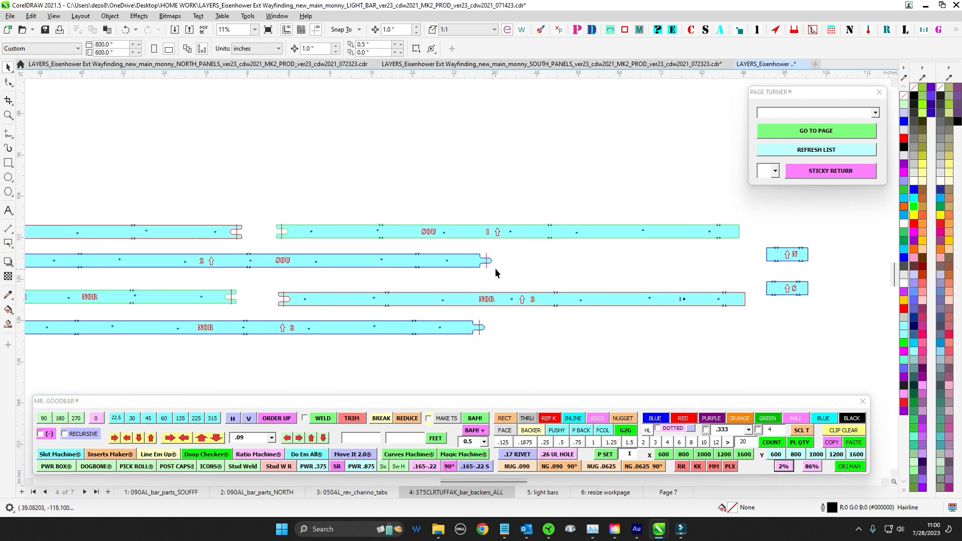
- Return to the light bars page and survey the NOR bar layers down to the COLLECT PWR HERE note
{"action": "left_click", "coordinate": [541, 492]}
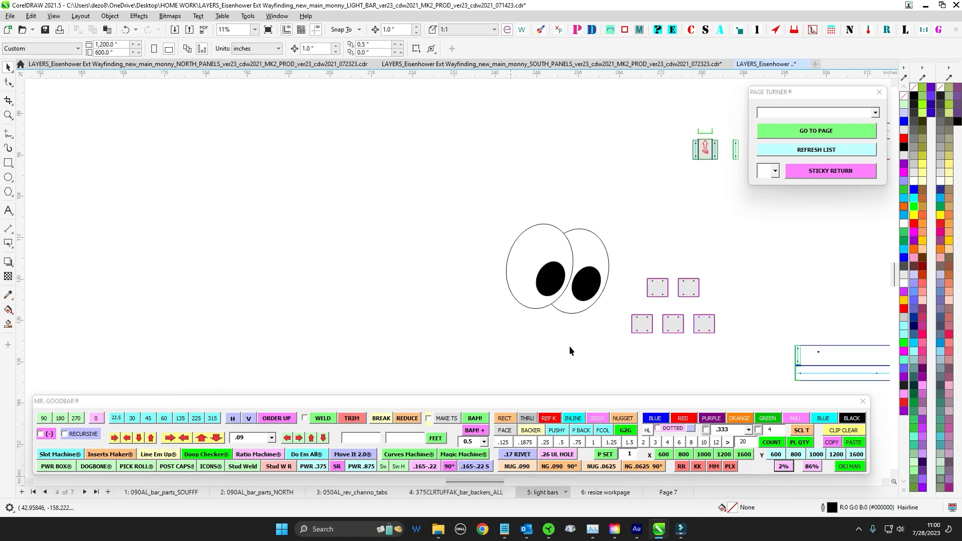
{"action": "scroll", "coordinate": [570, 347], "scroll_direction": "down", "scroll_amount": 7}
{"action": "scroll", "coordinate": [405, 270], "scroll_direction": "up", "scroll_amount": 2}
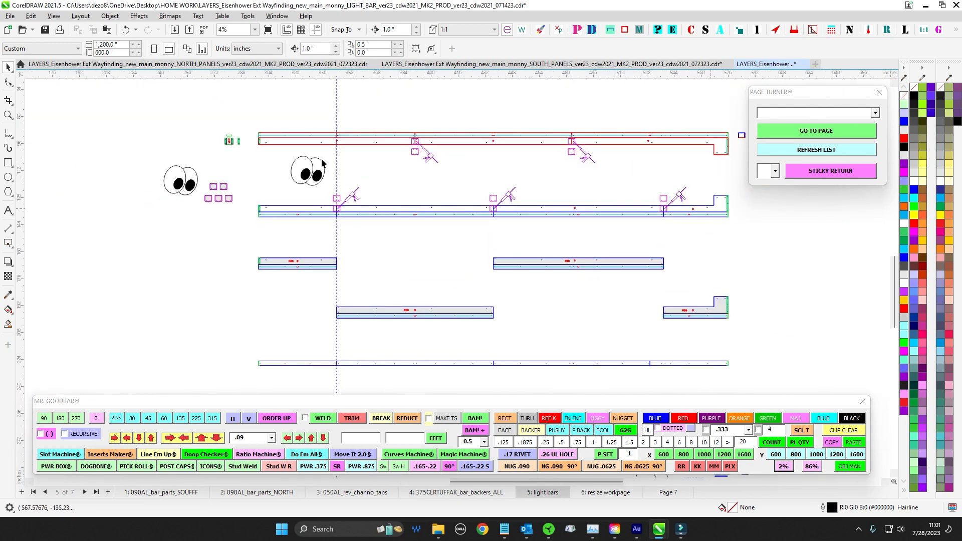
{"action": "scroll", "coordinate": [556, 215], "scroll_direction": "down", "scroll_amount": 3}
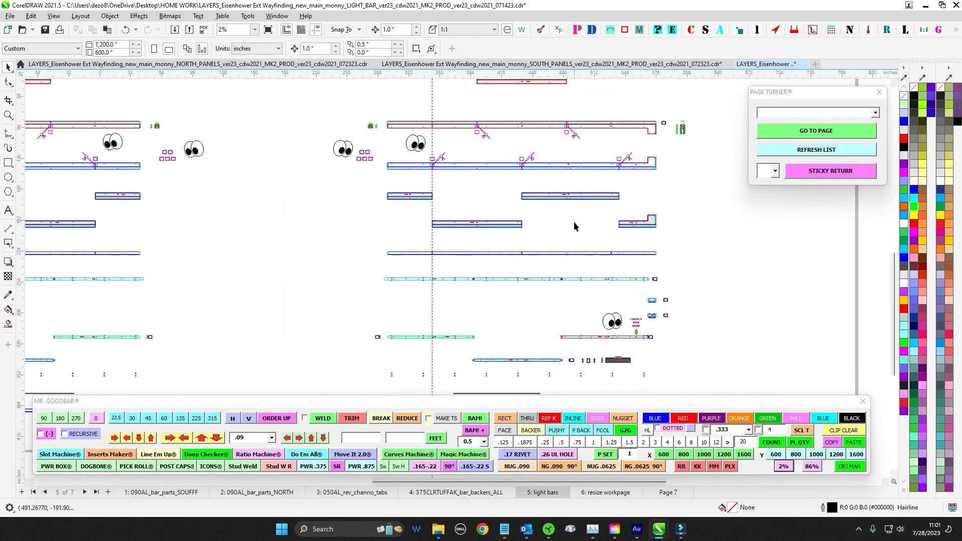
{"action": "left_click_drag", "start_coordinate": [566, 233], "coordinate": [547, 311]}
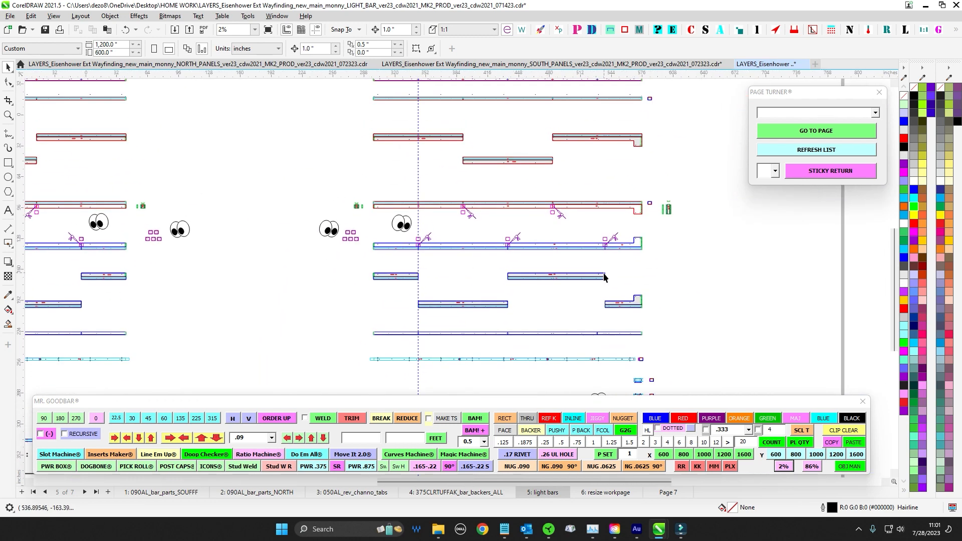
{"action": "scroll", "coordinate": [565, 294], "scroll_direction": "down", "scroll_amount": 1}
{"action": "left_click_drag", "start_coordinate": [572, 309], "coordinate": [594, 188]}
{"action": "scroll", "coordinate": [612, 218], "scroll_direction": "up", "scroll_amount": 4}
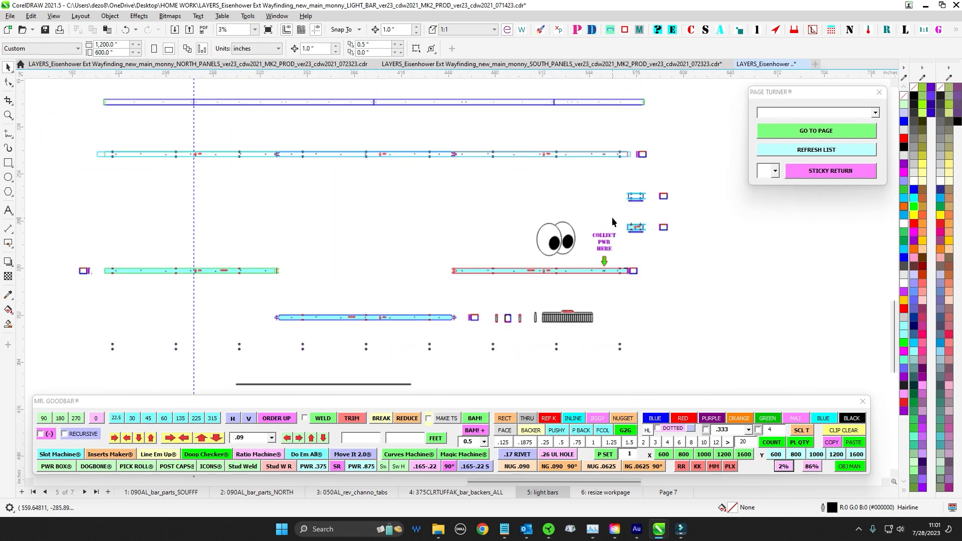
- Review the NOR layers back up from the backers and select the notched end of the red face bar
{"action": "scroll", "coordinate": [530, 224], "scroll_direction": "down", "scroll_amount": 1}
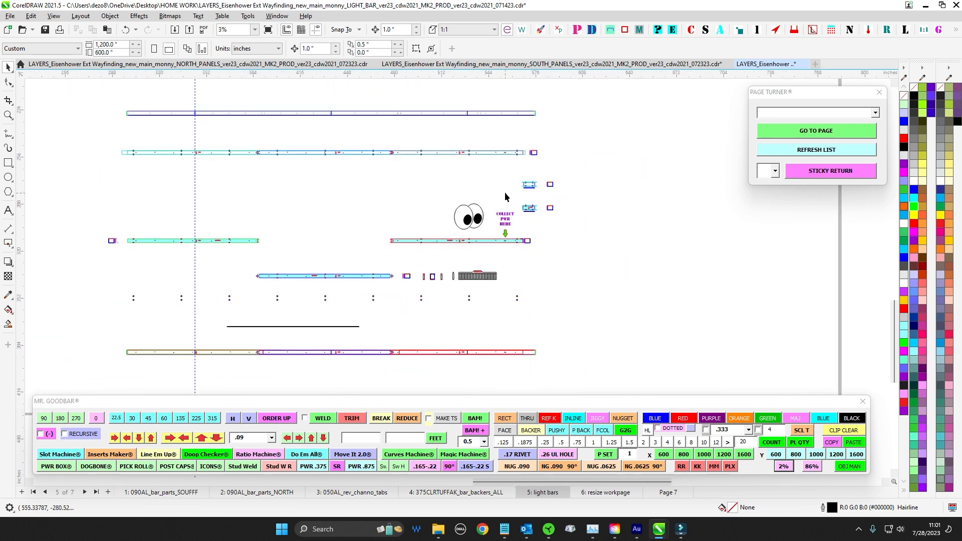
{"action": "left_click_drag", "start_coordinate": [505, 192], "coordinate": [496, 312]}
{"action": "scroll", "coordinate": [500, 232], "scroll_direction": "down", "scroll_amount": 1}
{"action": "left_click_drag", "start_coordinate": [502, 232], "coordinate": [493, 320]}
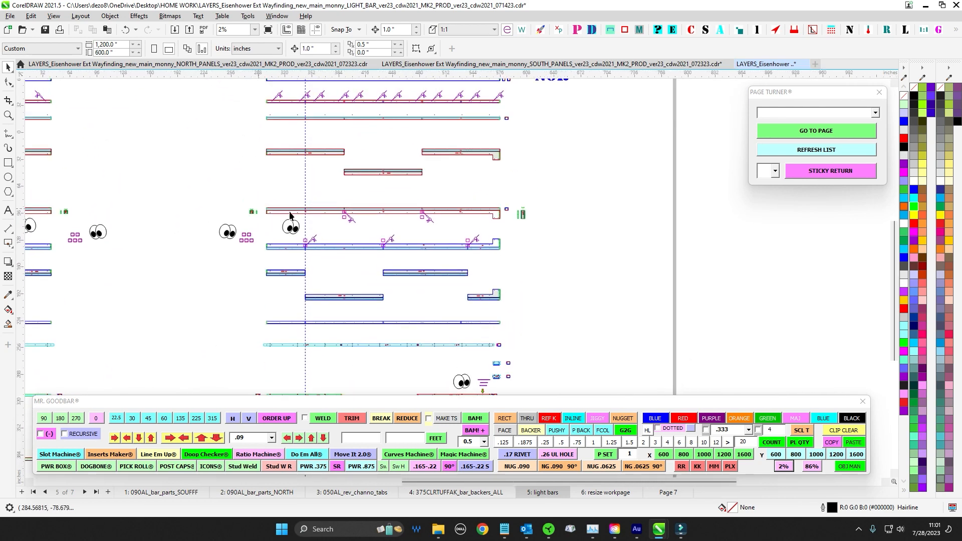
{"action": "scroll", "coordinate": [293, 215], "scroll_direction": "up", "scroll_amount": 1}
{"action": "left_click_drag", "start_coordinate": [477, 199], "coordinate": [538, 265]}
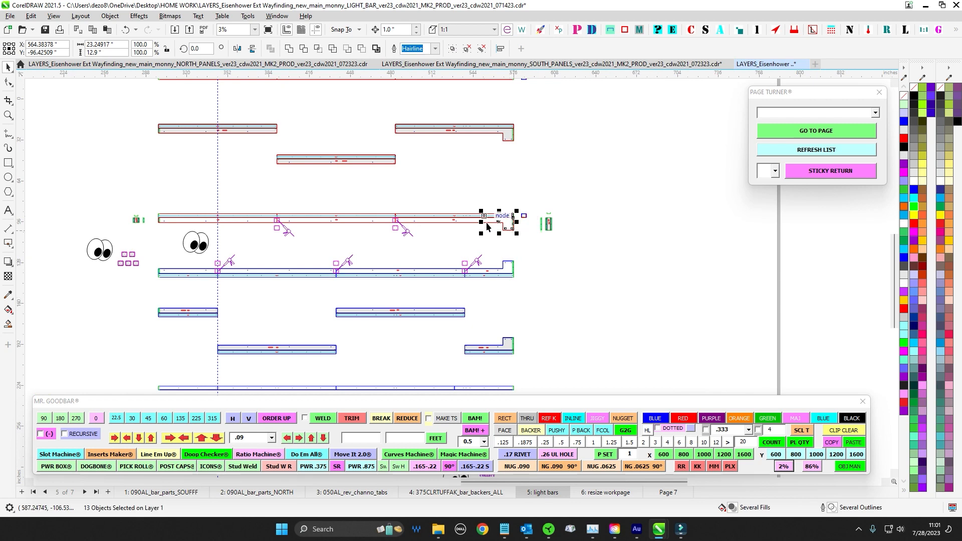
- Locate the COLLECT PWR HERE arrow on the NOR backer and select the small paired holes beneath it
{"action": "scroll", "coordinate": [506, 276], "scroll_direction": "down", "scroll_amount": 2}
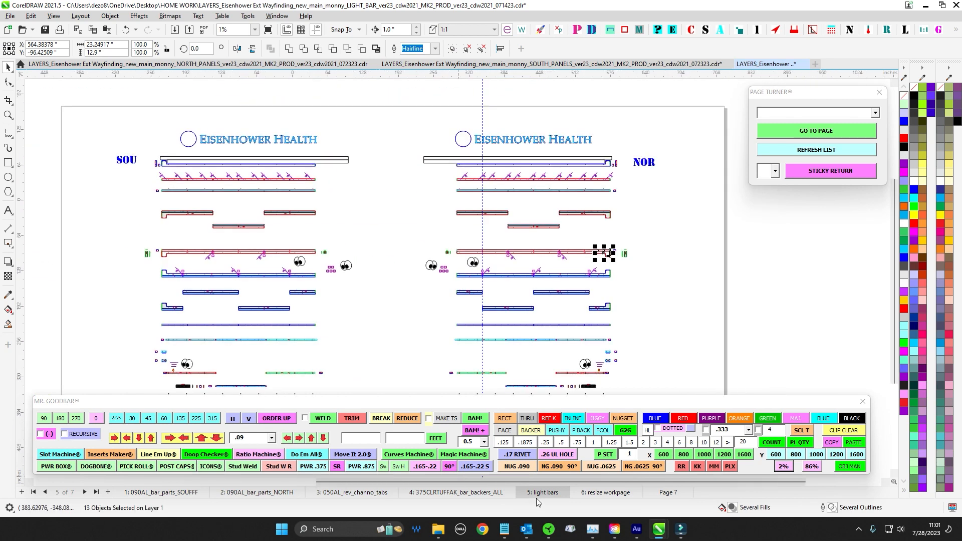
{"action": "left_click_drag", "start_coordinate": [658, 306], "coordinate": [660, 242]}
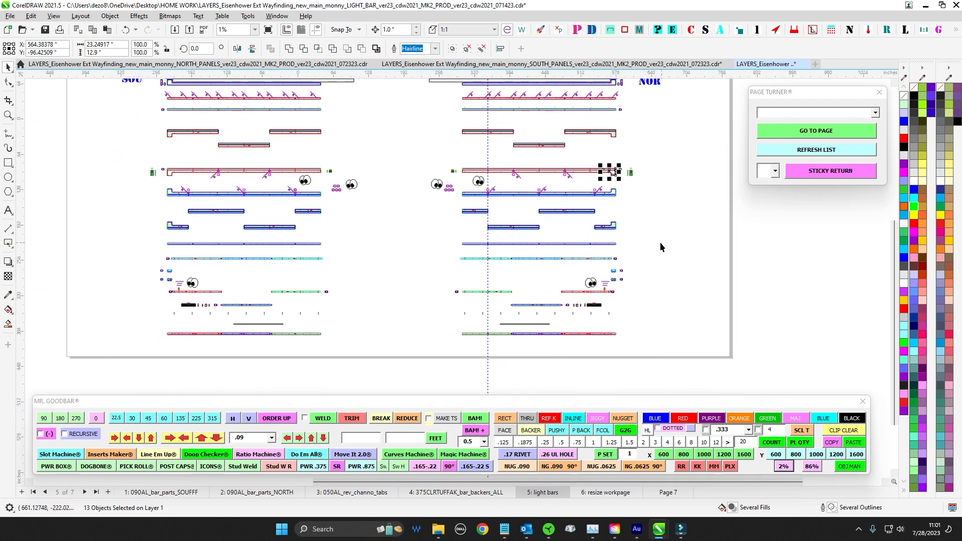
{"action": "scroll", "coordinate": [622, 284], "scroll_direction": "up", "scroll_amount": 3}
{"action": "left_click_drag", "start_coordinate": [647, 315], "coordinate": [471, 315]}
{"action": "scroll", "coordinate": [340, 294], "scroll_direction": "up", "scroll_amount": 5}
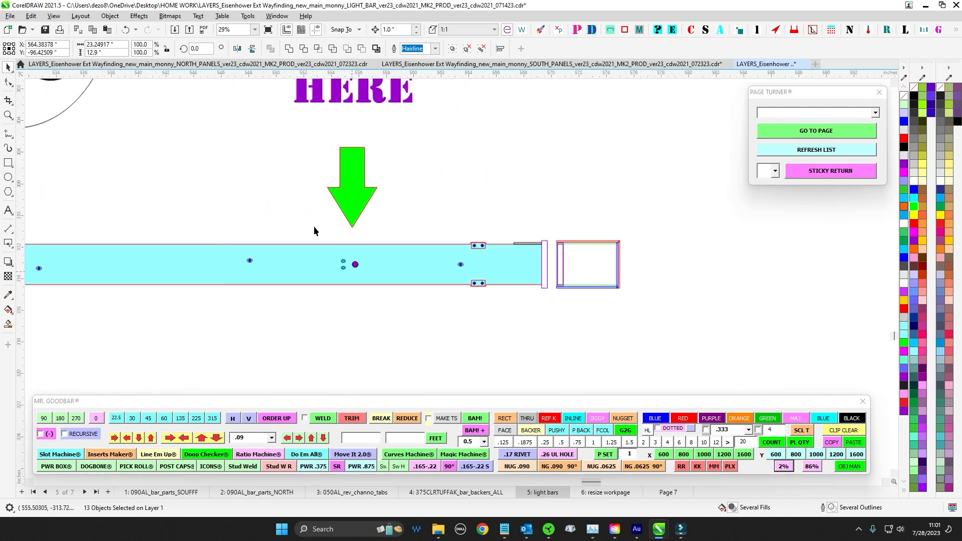
{"action": "left_click_drag", "start_coordinate": [314, 226], "coordinate": [371, 299]}
- Inspect the short N backer piece above the COLLECT PWR HERE note with its tabs and side view
{"action": "scroll", "coordinate": [370, 299], "scroll_direction": "down", "scroll_amount": 1}
{"action": "scroll", "coordinate": [369, 299], "scroll_direction": "down", "scroll_amount": 4}
{"action": "scroll", "coordinate": [443, 238], "scroll_direction": "up", "scroll_amount": 2}
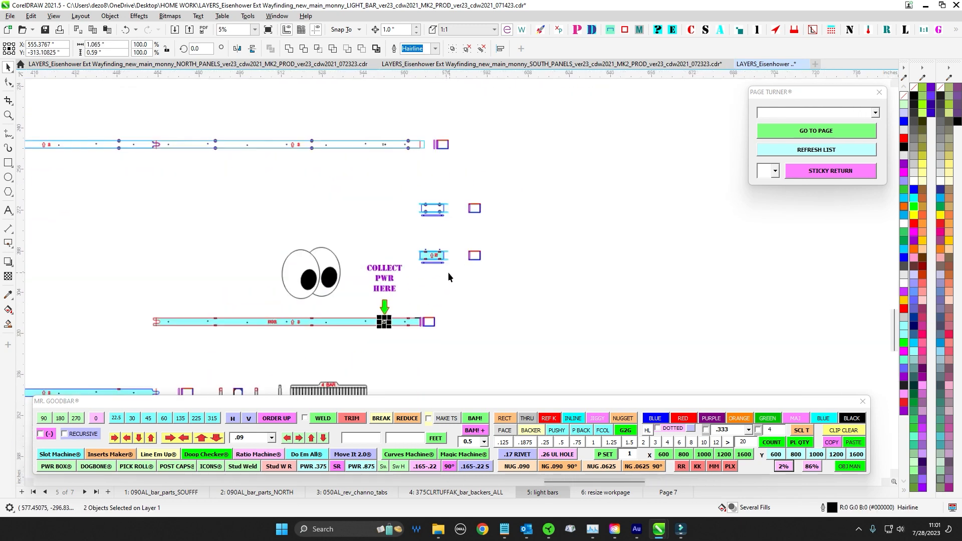
{"action": "scroll", "coordinate": [422, 245], "scroll_direction": "up", "scroll_amount": 3}
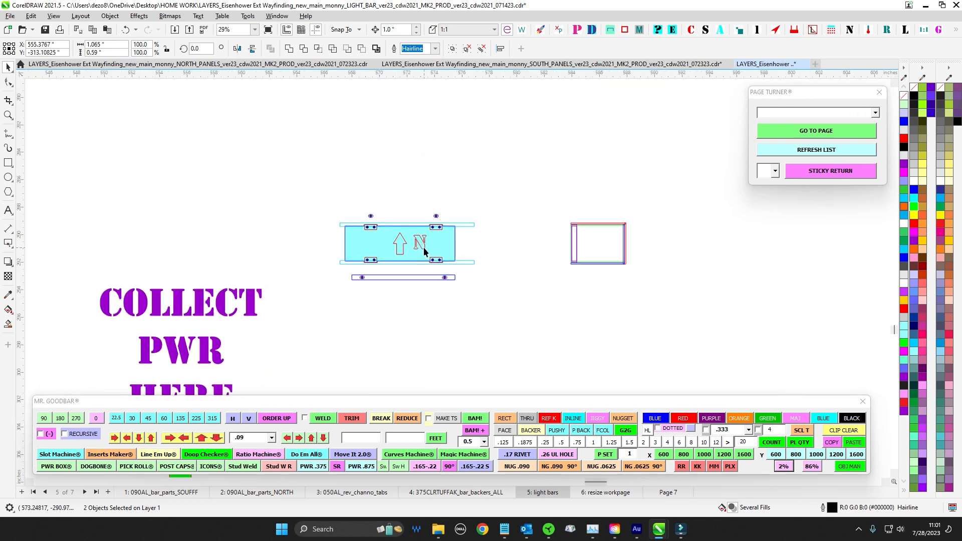
{"action": "scroll", "coordinate": [423, 248], "scroll_direction": "down", "scroll_amount": 10}
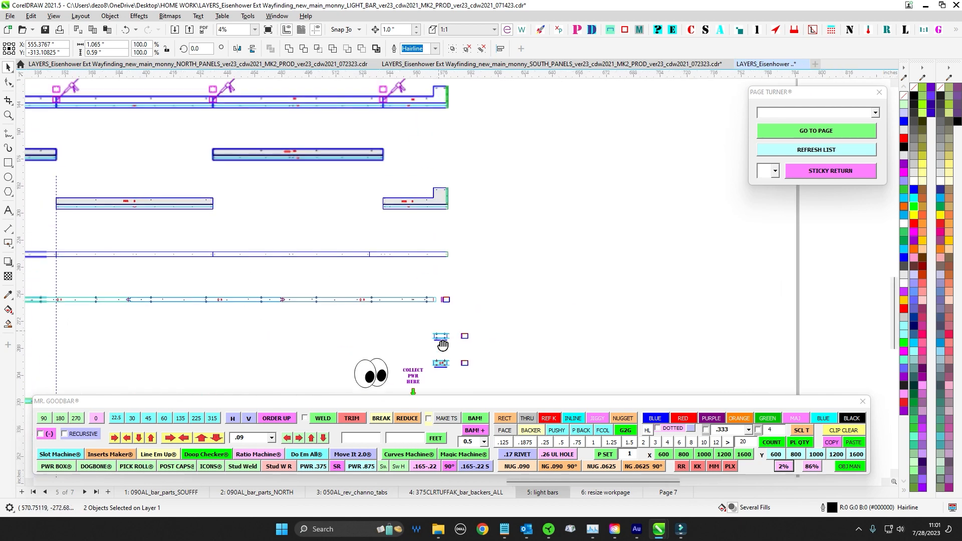
- Inspect the raised end of the uppermost blue NOR bar and select the top edge parts of that section
{"action": "left_click_drag", "start_coordinate": [443, 346], "coordinate": [445, 369]}
{"action": "mouse_move", "coordinate": [446, 184]}
{"action": "left_mouse_down"}
{"action": "mouse_move", "coordinate": [430, 364]}
{"action": "mouse_move", "coordinate": [453, 386]}
{"action": "left_mouse_up"}
{"action": "scroll", "coordinate": [451, 185], "scroll_direction": "up", "scroll_amount": 3}
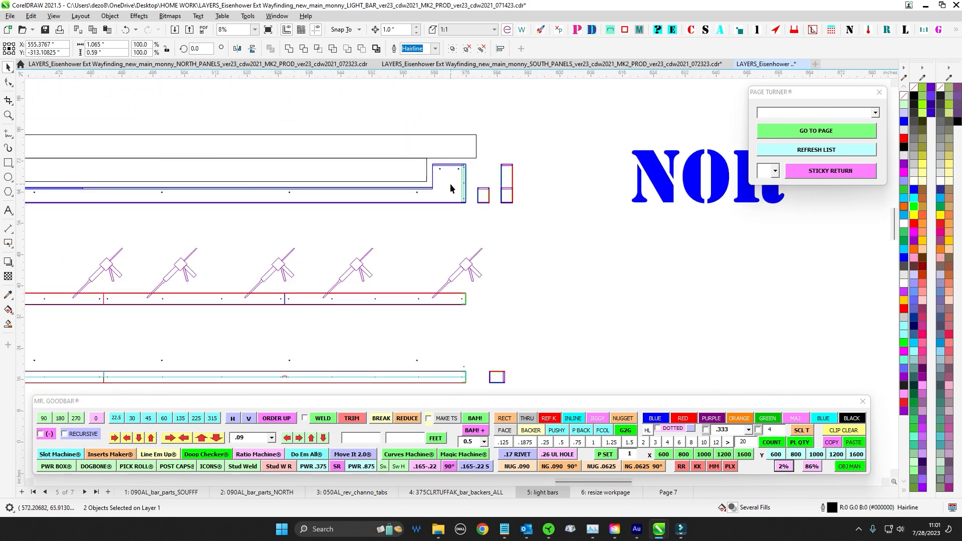
{"action": "scroll", "coordinate": [451, 188], "scroll_direction": "up", "scroll_amount": 7}
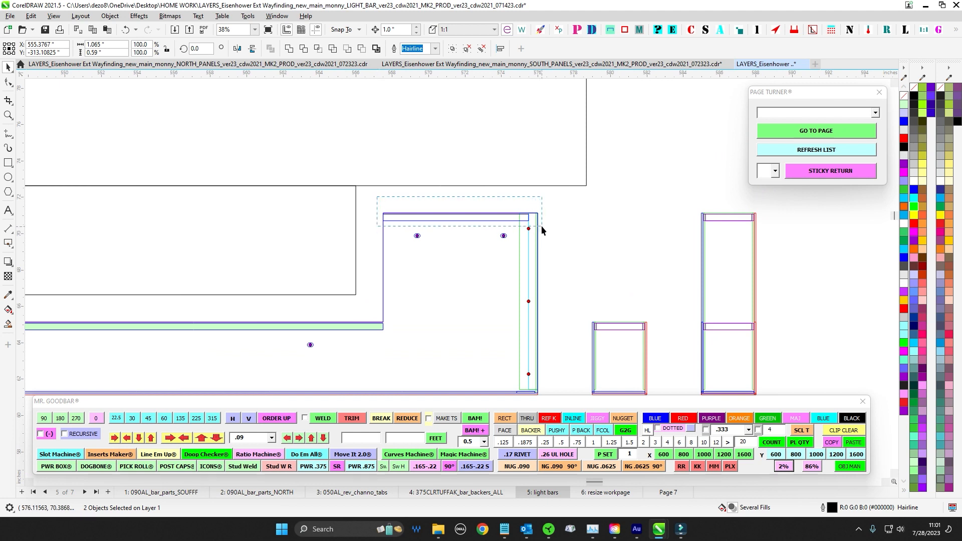
{"action": "left_click_drag", "start_coordinate": [542, 230], "coordinate": [541, 231]}
{"action": "left_click_drag", "start_coordinate": [584, 199], "coordinate": [373, 326]}
{"action": "scroll", "coordinate": [372, 258], "scroll_direction": "down", "scroll_amount": 2}
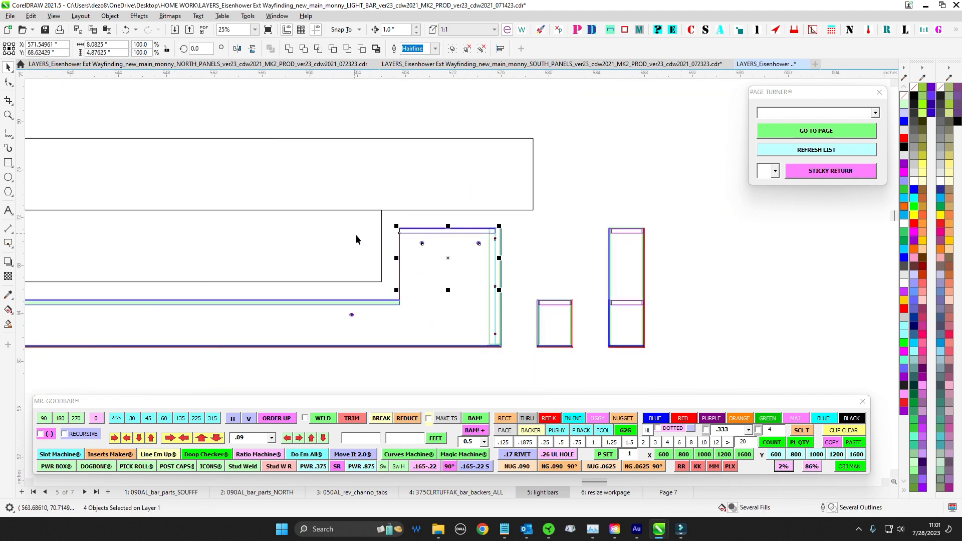
- Fill the long rectangle directly above the blue NOR bar, next to its raised end, with light cyan
{"action": "left_click", "coordinate": [382, 224]}
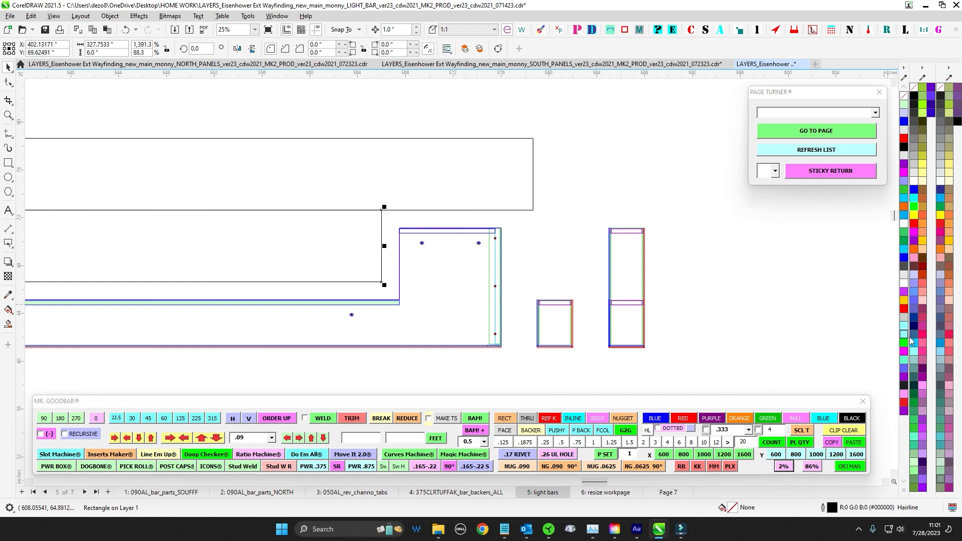
{"action": "left_click", "coordinate": [917, 355]}
{"action": "left_click", "coordinate": [513, 247]}
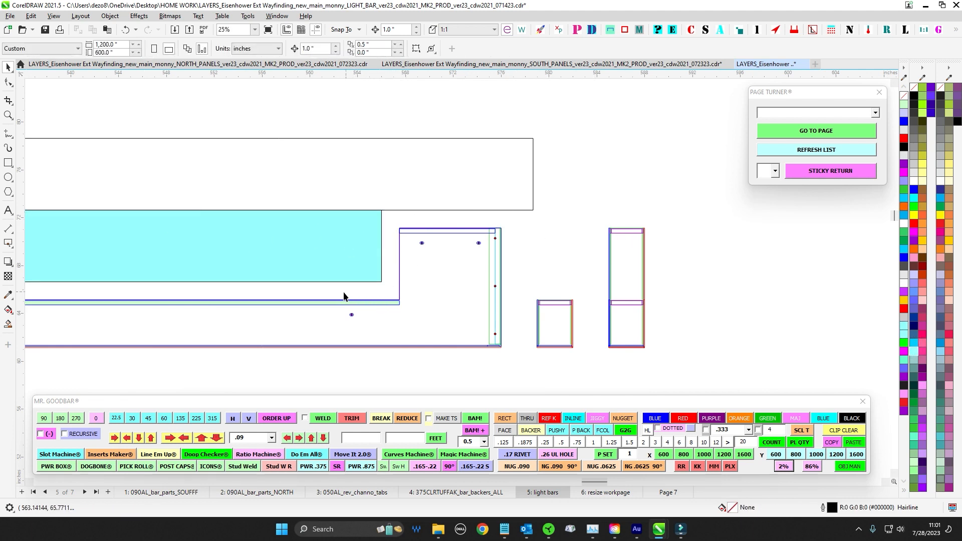
- Select the thin top edge strip of the NOR bar's raised end and review the light bar layers beneath it
{"action": "left_click", "coordinate": [406, 230]}
{"action": "scroll", "coordinate": [517, 248], "scroll_direction": "down", "scroll_amount": 3}
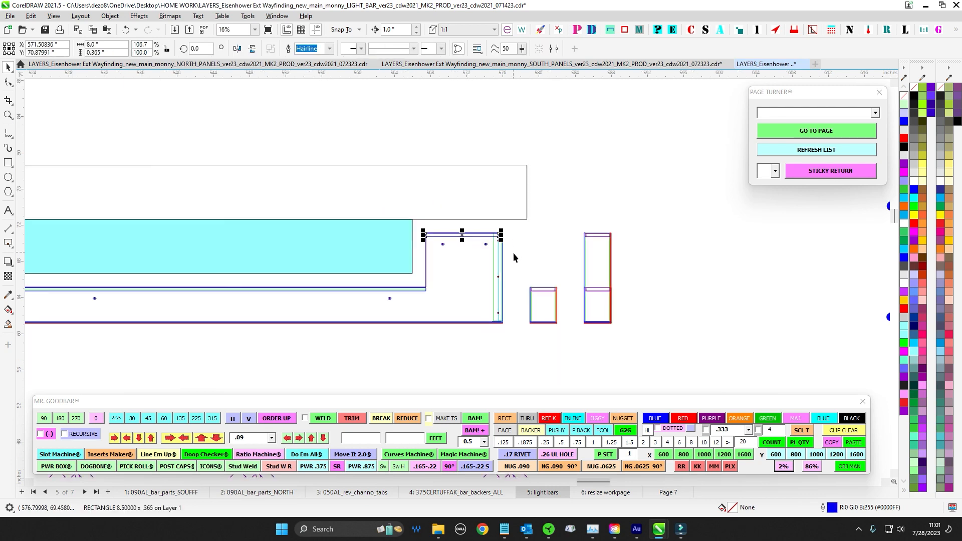
{"action": "scroll", "coordinate": [524, 354], "scroll_direction": "down", "scroll_amount": 4}
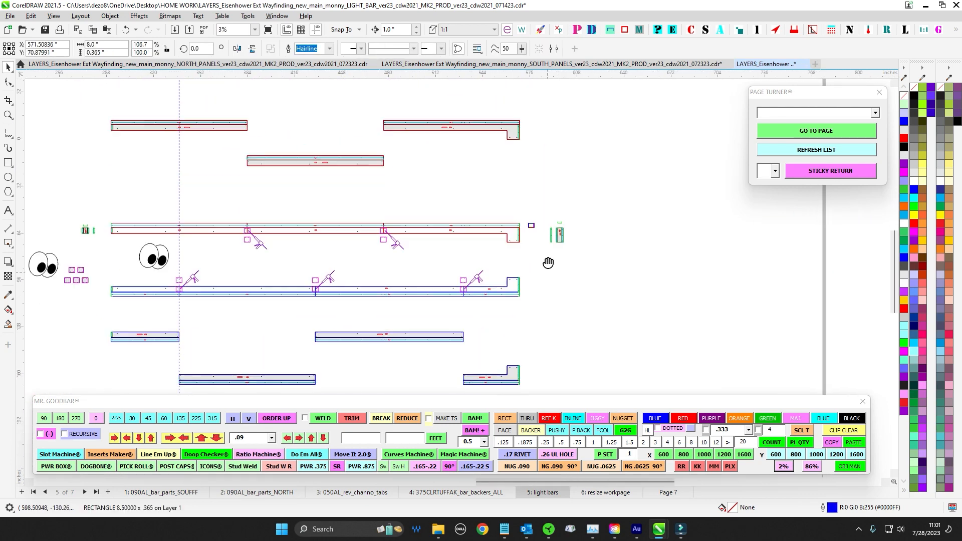
{"action": "scroll", "coordinate": [516, 165], "scroll_direction": "up", "scroll_amount": 5}
{"action": "scroll", "coordinate": [524, 190], "scroll_direction": "down", "scroll_amount": 3}
{"action": "left_click_drag", "start_coordinate": [534, 266], "coordinate": [535, 193]}
{"action": "scroll", "coordinate": [535, 197], "scroll_direction": "down", "scroll_amount": 3}
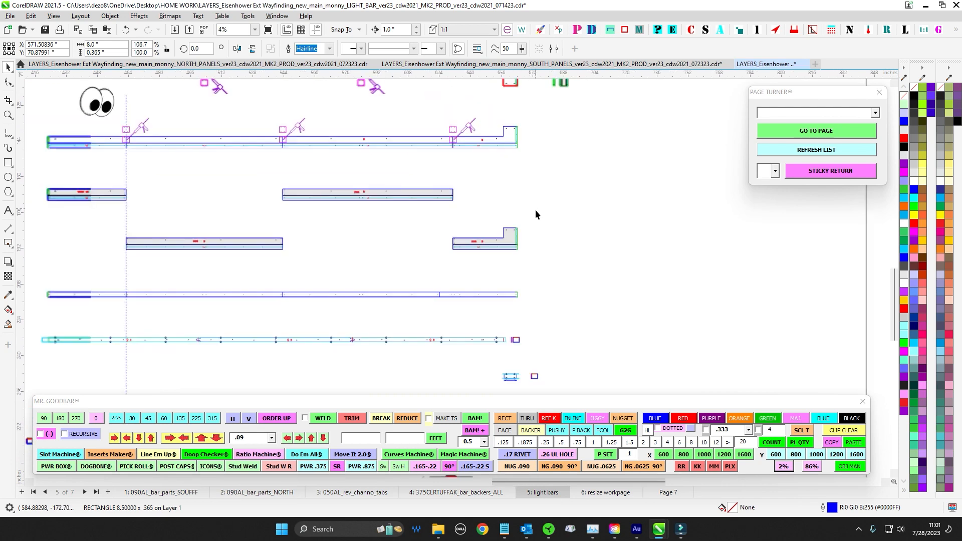
- Select the short N backer piece with its tabs and holes, and inspect the adjoining end of the NOR backer
{"action": "scroll", "coordinate": [542, 231], "scroll_direction": "up", "scroll_amount": 6}
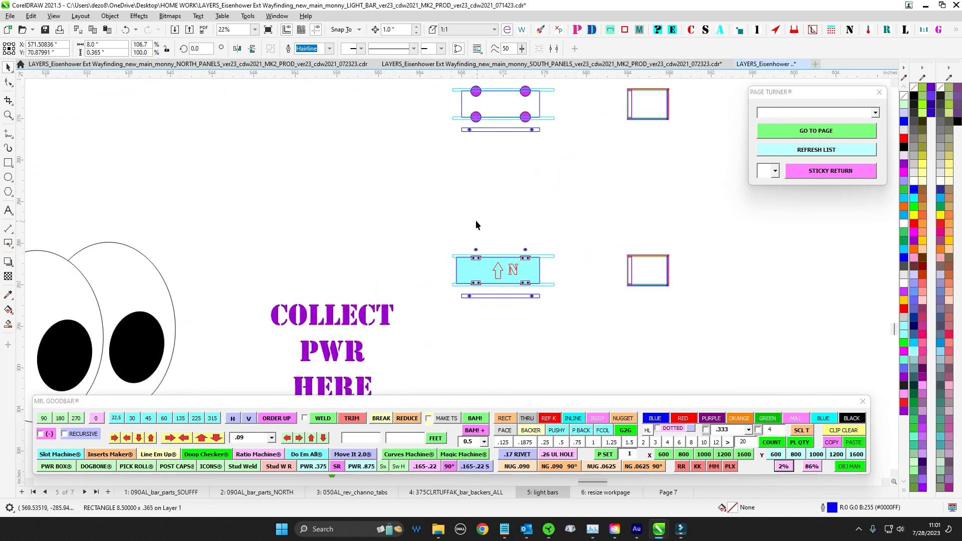
{"action": "left_click_drag", "start_coordinate": [537, 310], "coordinate": [537, 310]}
{"action": "scroll", "coordinate": [554, 175], "scroll_direction": "down", "scroll_amount": 3}
{"action": "scroll", "coordinate": [526, 260], "scroll_direction": "up", "scroll_amount": 2}
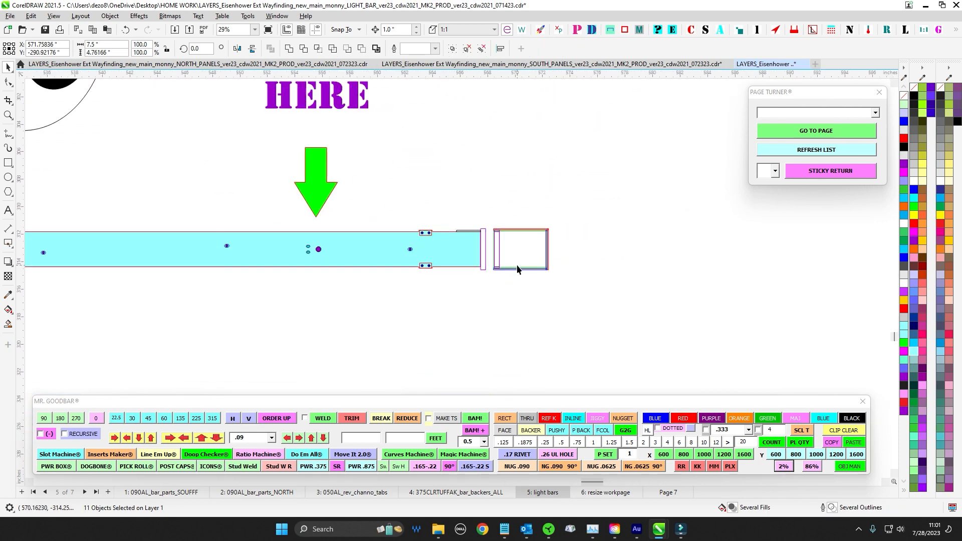
- Examine the raised end of the lowest blue NOR section in relation to the backer rows below it
{"action": "scroll", "coordinate": [527, 290], "scroll_direction": "down", "scroll_amount": 1}
{"action": "scroll", "coordinate": [531, 150], "scroll_direction": "down", "scroll_amount": 1}
{"action": "left_click_drag", "start_coordinate": [535, 124], "coordinate": [516, 335]}
{"action": "scroll", "coordinate": [523, 195], "scroll_direction": "up", "scroll_amount": 1}
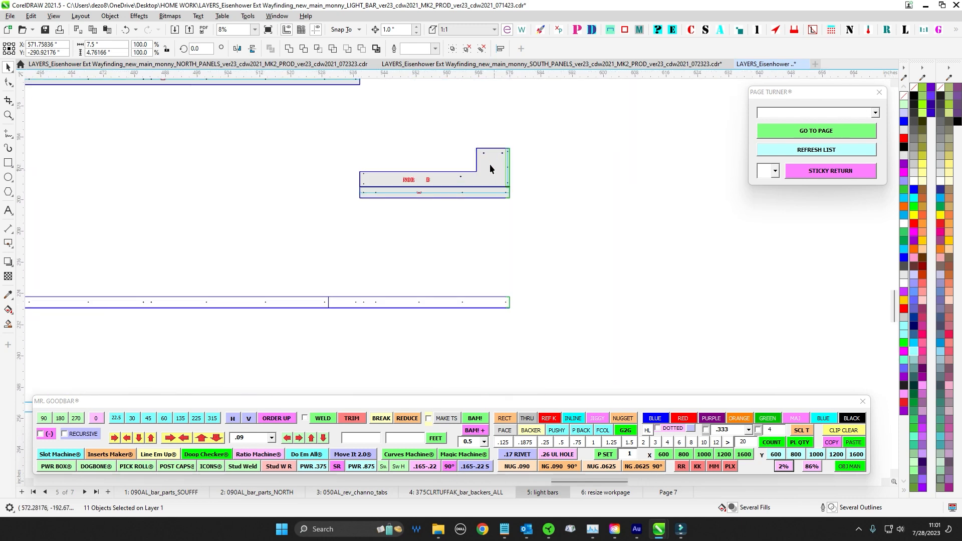
{"action": "scroll", "coordinate": [503, 205], "scroll_direction": "down", "scroll_amount": 2}
{"action": "left_click_drag", "start_coordinate": [523, 256], "coordinate": [568, 227]}
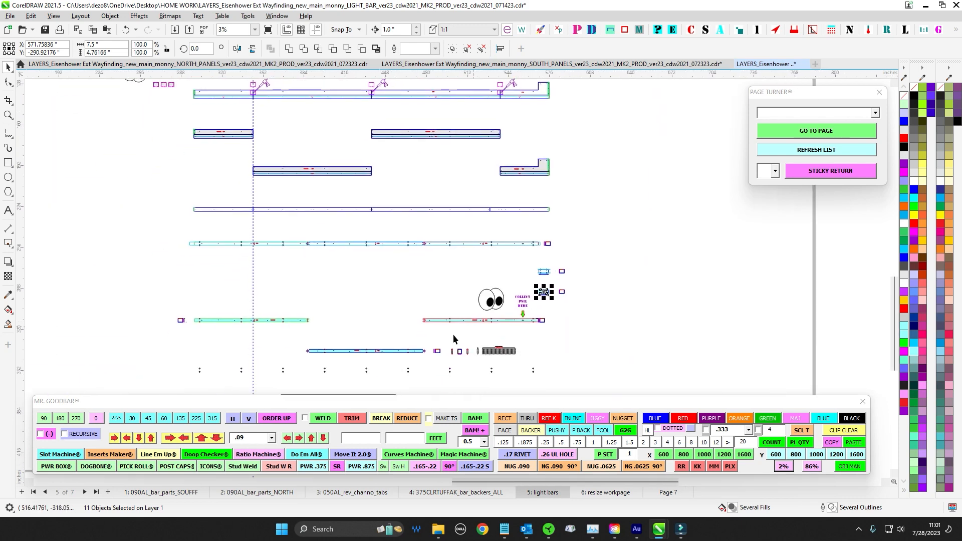
{"action": "scroll", "coordinate": [454, 331], "scroll_direction": "up", "scroll_amount": 1}
{"action": "scroll", "coordinate": [468, 314], "scroll_direction": "down", "scroll_amount": 1}
{"action": "left_click_drag", "start_coordinate": [434, 291], "coordinate": [611, 269]}
- Review the NOR backer rows down to the assembled backer overlay at the bottom of the page
{"action": "scroll", "coordinate": [604, 296], "scroll_direction": "down", "scroll_amount": 1}
{"action": "left_click_drag", "start_coordinate": [585, 329], "coordinate": [575, 240]}
{"action": "scroll", "coordinate": [601, 297], "scroll_direction": "up", "scroll_amount": 2}
{"action": "scroll", "coordinate": [601, 298], "scroll_direction": "up", "scroll_amount": 1}
{"action": "left_click_drag", "start_coordinate": [602, 300], "coordinate": [425, 301]}
{"action": "scroll", "coordinate": [426, 299], "scroll_direction": "down", "scroll_amount": 4}
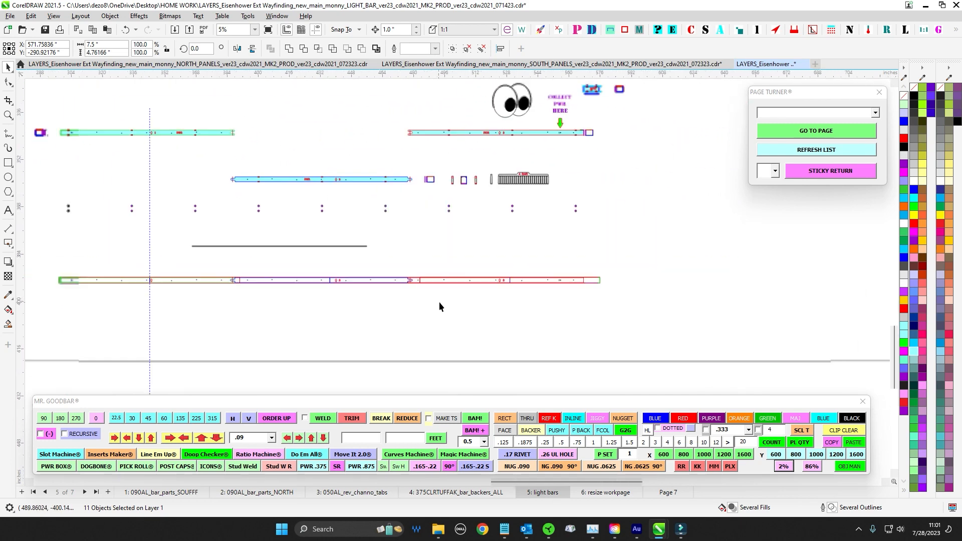
{"action": "left_click_drag", "start_coordinate": [336, 261], "coordinate": [551, 281]}
{"action": "scroll", "coordinate": [810, 305], "scroll_direction": "up", "scroll_amount": 2}
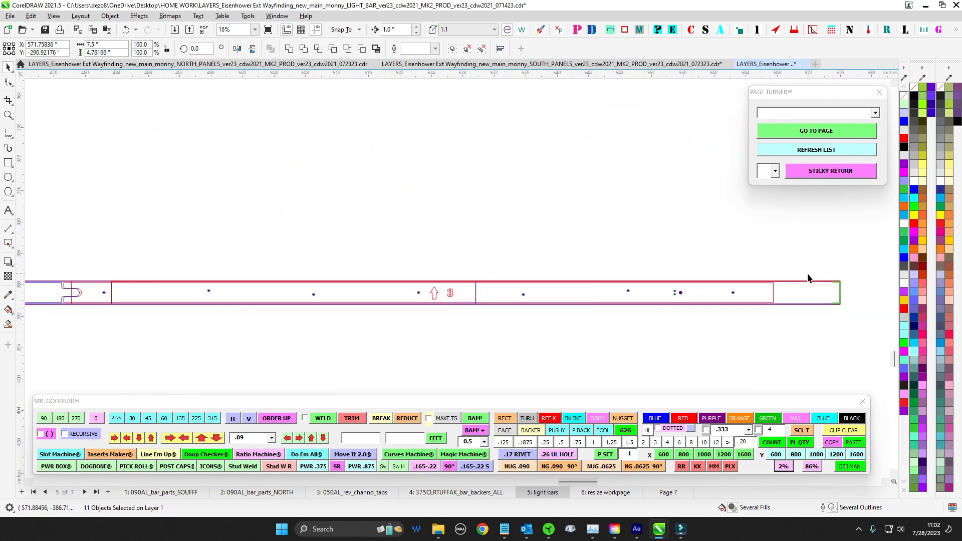
- Inspect the end of the assembled backer overlay beyond backer 3 and select the bar group there
{"action": "left_click_drag", "start_coordinate": [810, 278], "coordinate": [562, 245]}
{"action": "scroll", "coordinate": [538, 274], "scroll_direction": "up", "scroll_amount": 1}
{"action": "left_click", "coordinate": [521, 244]}
{"action": "scroll", "coordinate": [526, 240], "scroll_direction": "down", "scroll_amount": 2}
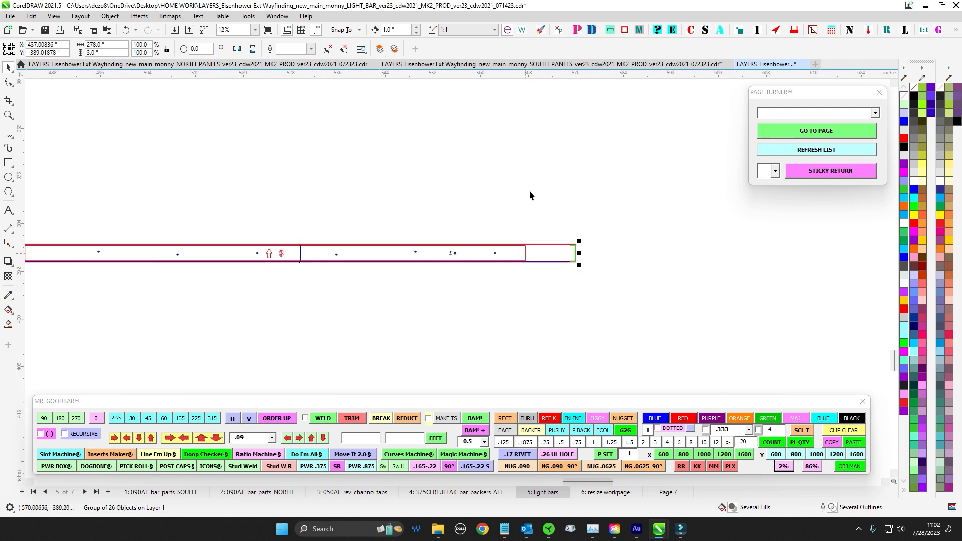
{"action": "scroll", "coordinate": [530, 215], "scroll_direction": "up", "scroll_amount": 1}
- Trace the NOR bar end back up from the overlay through the N backer and face bars to the sign elevation
{"action": "left_click_drag", "start_coordinate": [533, 259], "coordinate": [545, 328]}
{"action": "scroll", "coordinate": [554, 245], "scroll_direction": "down", "scroll_amount": 3}
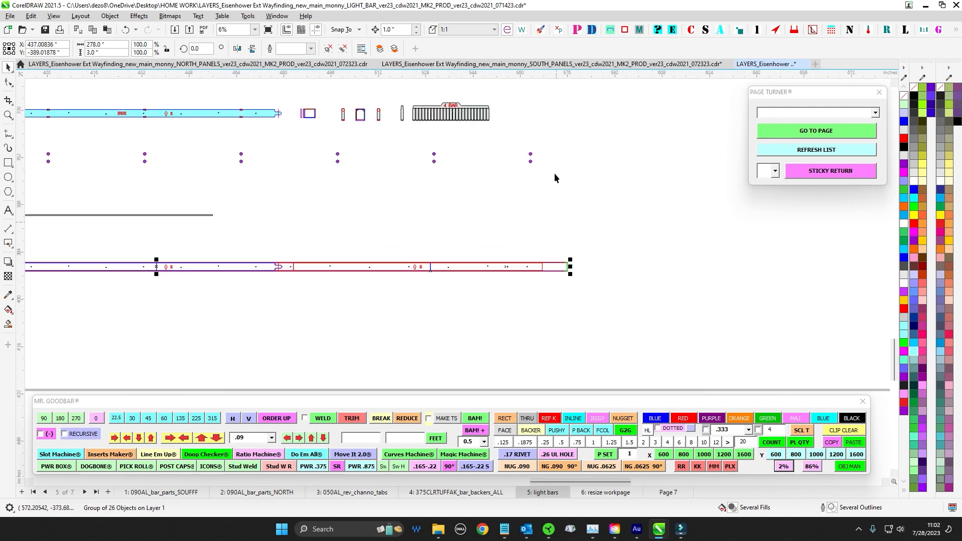
{"action": "scroll", "coordinate": [554, 157], "scroll_direction": "down", "scroll_amount": 2}
{"action": "left_click_drag", "start_coordinate": [554, 143], "coordinate": [524, 344]}
{"action": "scroll", "coordinate": [528, 371], "scroll_direction": "up", "scroll_amount": 2}
{"action": "scroll", "coordinate": [518, 383], "scroll_direction": "up", "scroll_amount": 3}
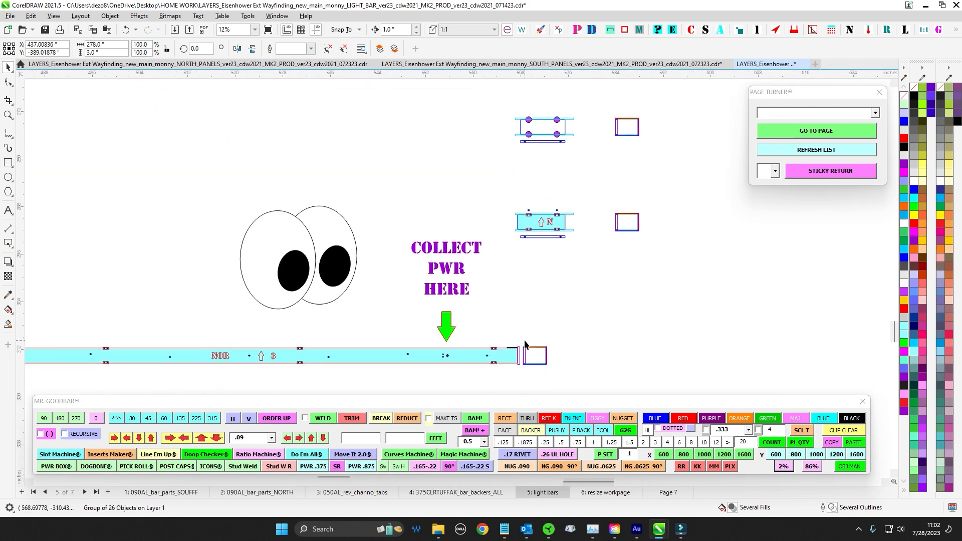
{"action": "scroll", "coordinate": [523, 341], "scroll_direction": "down", "scroll_amount": 3}
{"action": "scroll", "coordinate": [541, 113], "scroll_direction": "up", "scroll_amount": 1}
{"action": "left_click_drag", "start_coordinate": [542, 113], "coordinate": [517, 291]}
{"action": "scroll", "coordinate": [504, 250], "scroll_direction": "up", "scroll_amount": 2}
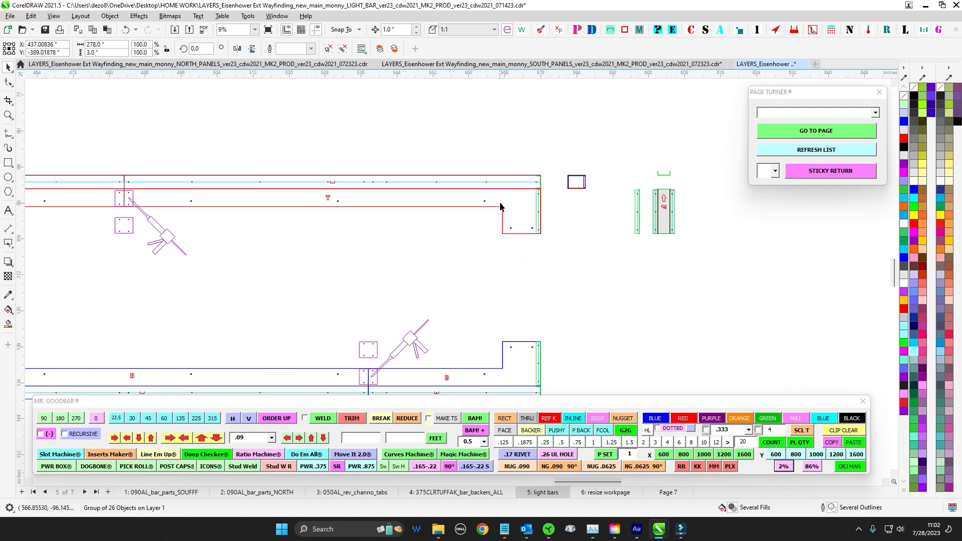
{"action": "scroll", "coordinate": [527, 216], "scroll_direction": "down", "scroll_amount": 2}
{"action": "left_click_drag", "start_coordinate": [520, 110], "coordinate": [526, 220]}
{"action": "scroll", "coordinate": [519, 213], "scroll_direction": "up", "scroll_amount": 2}
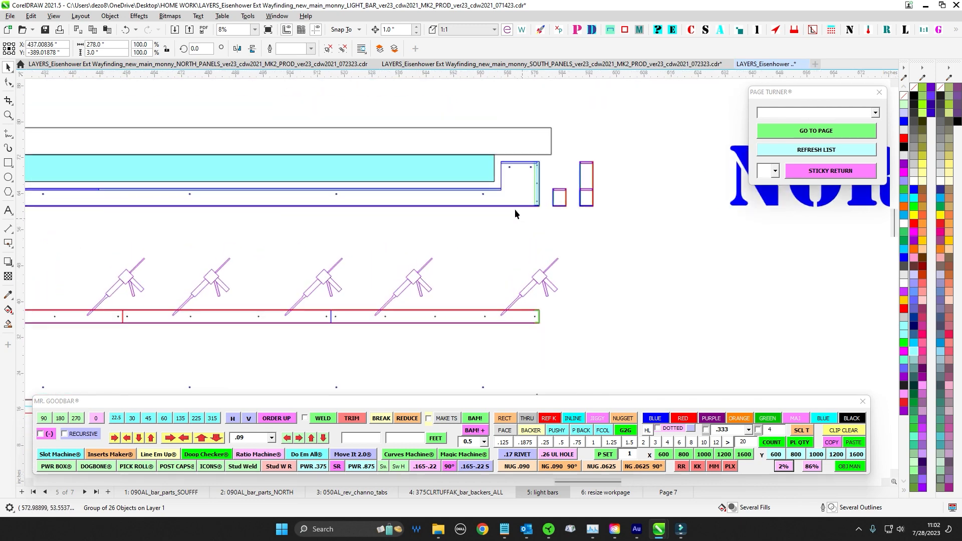
- Select the thin 92 x .365 ledge strip that meets the NOR bar's raised end, and clear the selection
{"action": "scroll", "coordinate": [515, 209], "scroll_direction": "up", "scroll_amount": 2}
{"action": "left_click", "coordinate": [493, 186]}
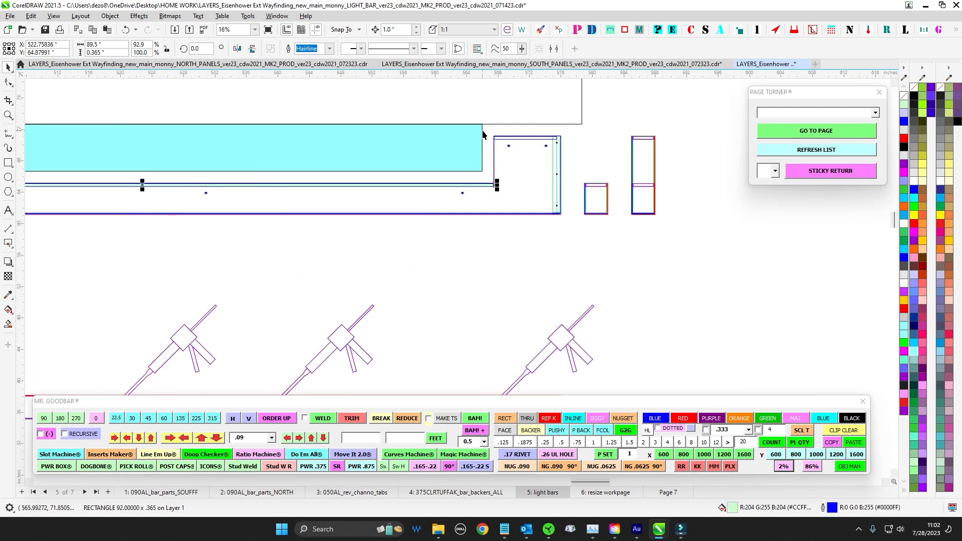
{"action": "scroll", "coordinate": [482, 134], "scroll_direction": "down", "scroll_amount": 1}
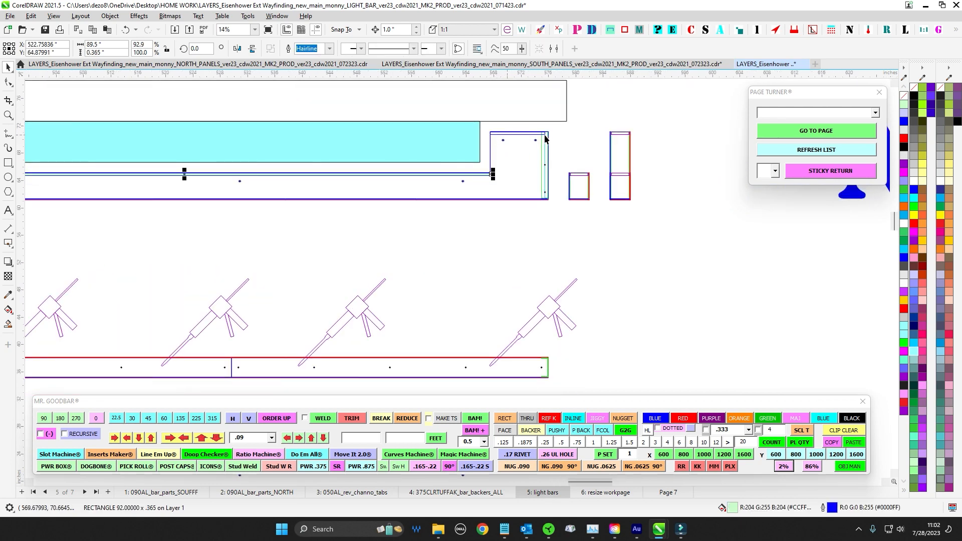
{"action": "left_click", "coordinate": [575, 163]}
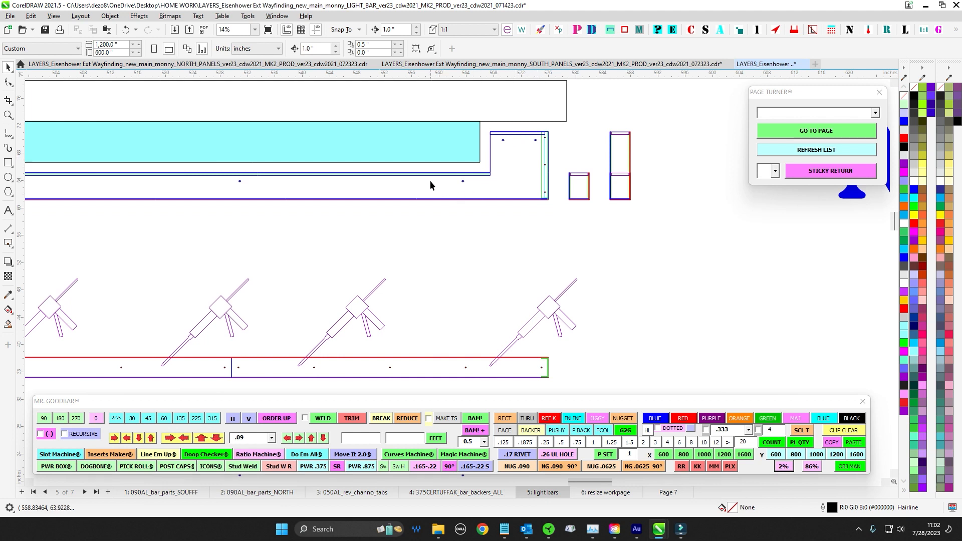
- Inspect the NOR bar's raised end up close and select its top edge strip with the two holes beneath
{"action": "scroll", "coordinate": [443, 176], "scroll_direction": "up", "scroll_amount": 3}
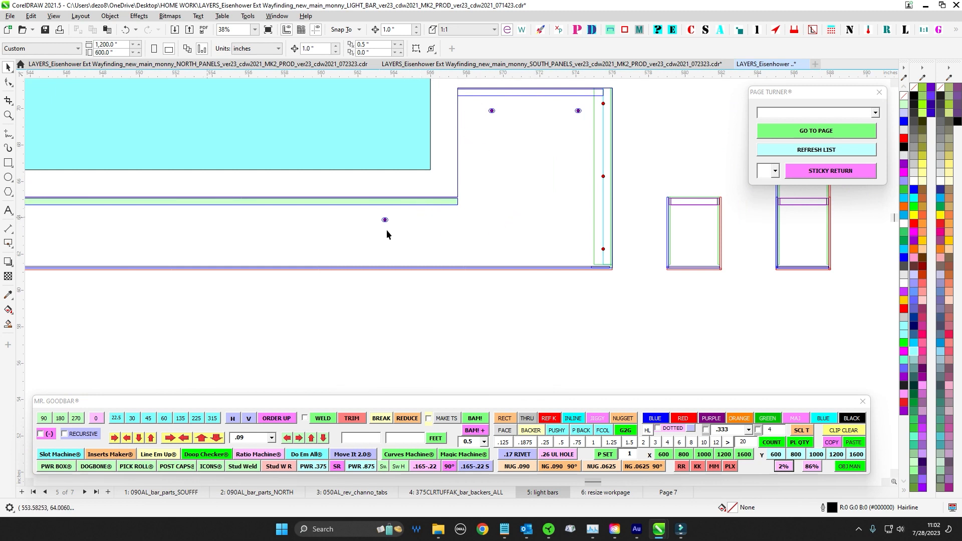
{"action": "scroll", "coordinate": [396, 245], "scroll_direction": "down", "scroll_amount": 3}
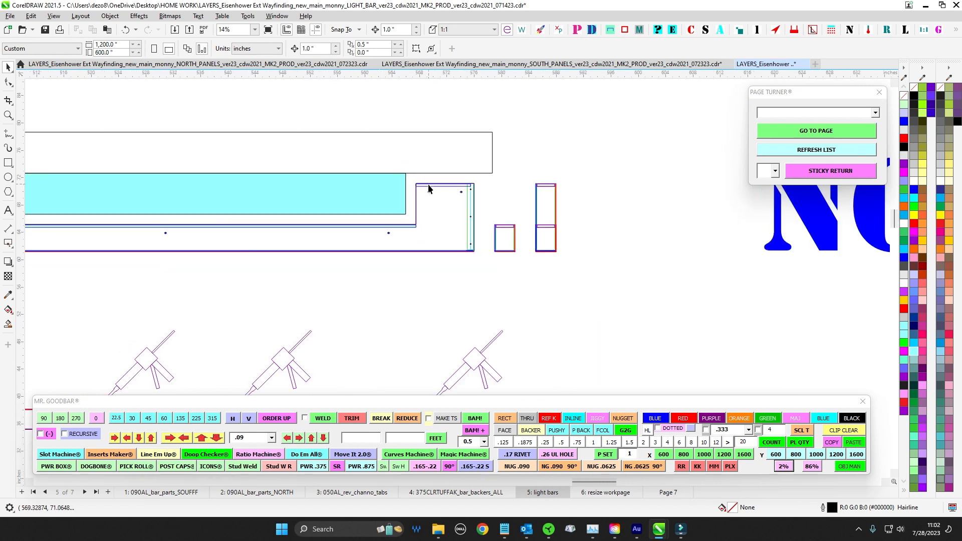
{"action": "left_click_drag", "start_coordinate": [413, 178], "coordinate": [481, 203]}
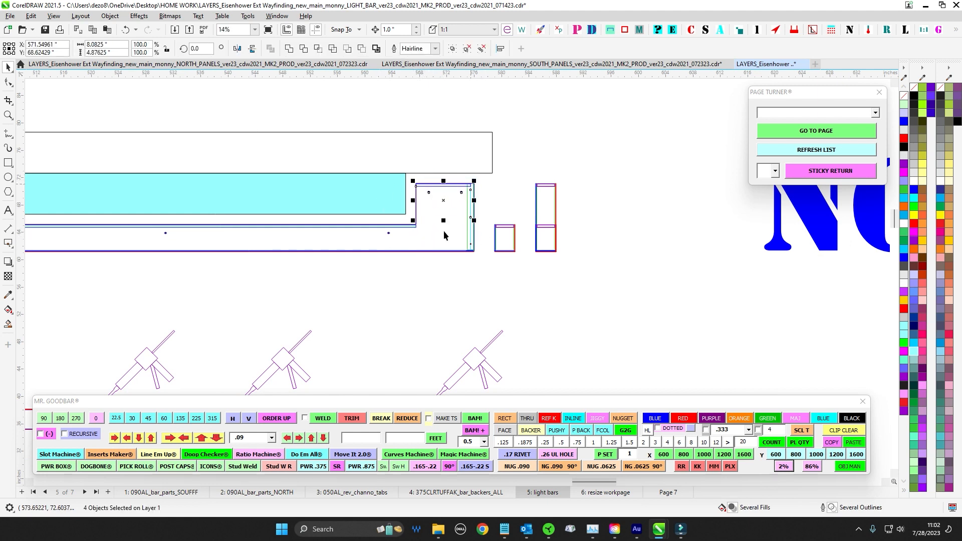
{"action": "scroll", "coordinate": [428, 237], "scroll_direction": "up", "scroll_amount": 2}
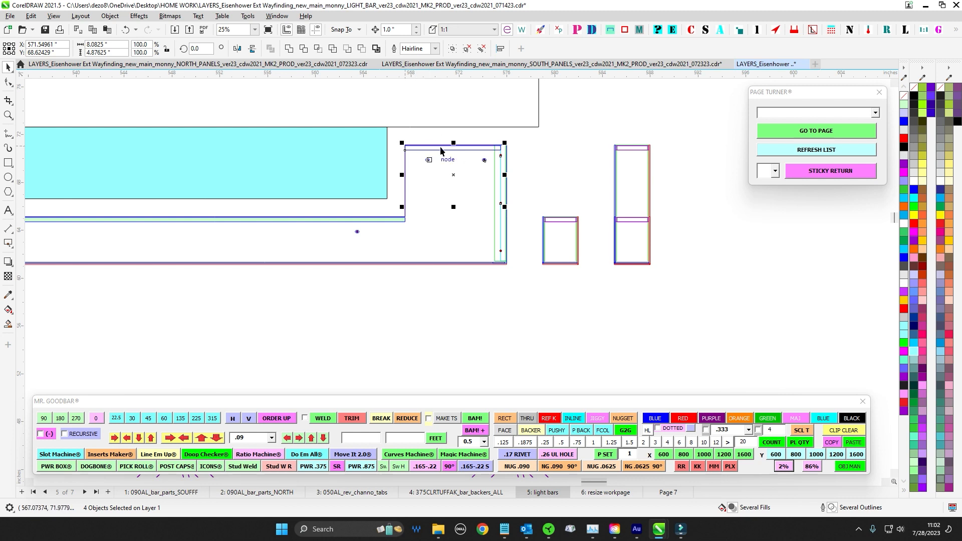
{"action": "left_click_drag", "start_coordinate": [543, 140], "coordinate": [407, 166]}
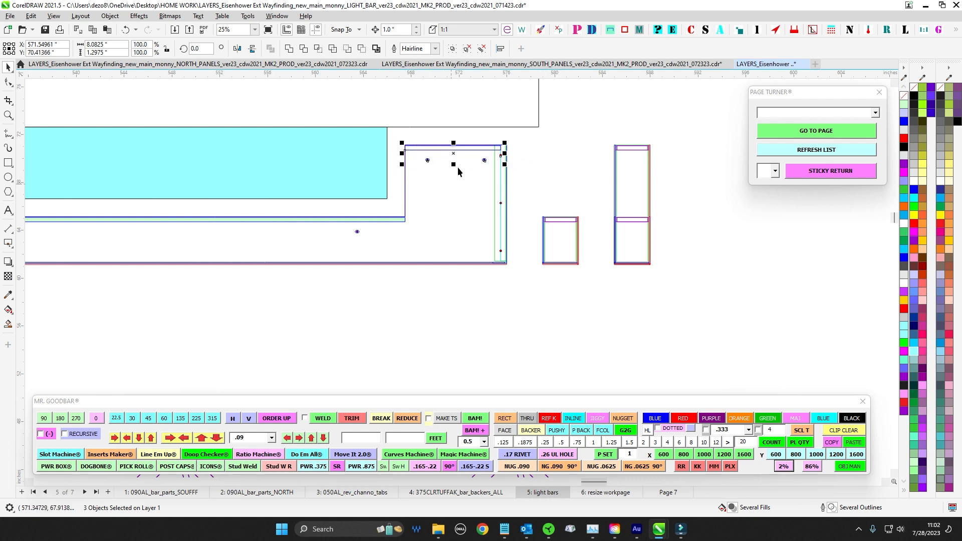
{"action": "scroll", "coordinate": [458, 171], "scroll_direction": "down", "scroll_amount": 1}
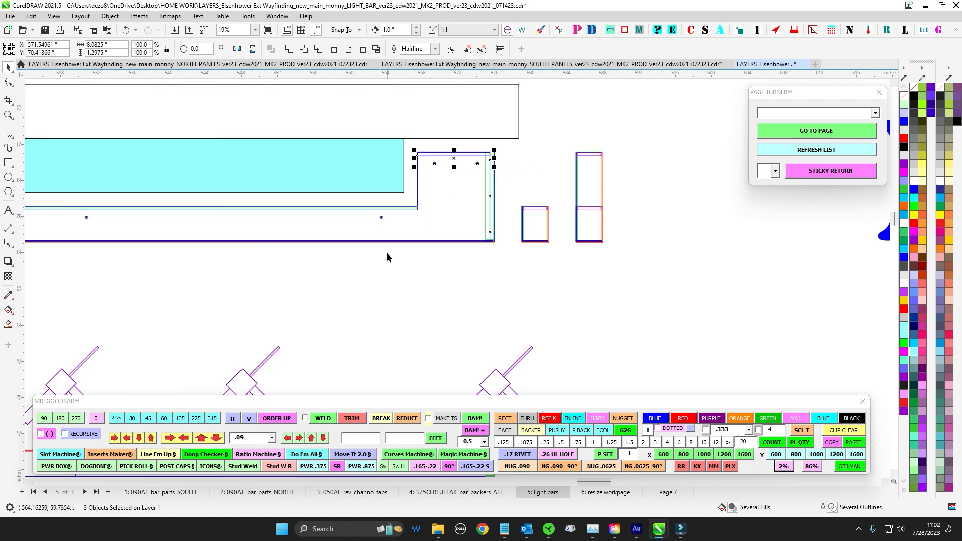
- Review the notched NOR T bar end and the rows below it, and compare them with the mirrored SOU layout
{"action": "scroll", "coordinate": [420, 260], "scroll_direction": "down", "scroll_amount": 5}
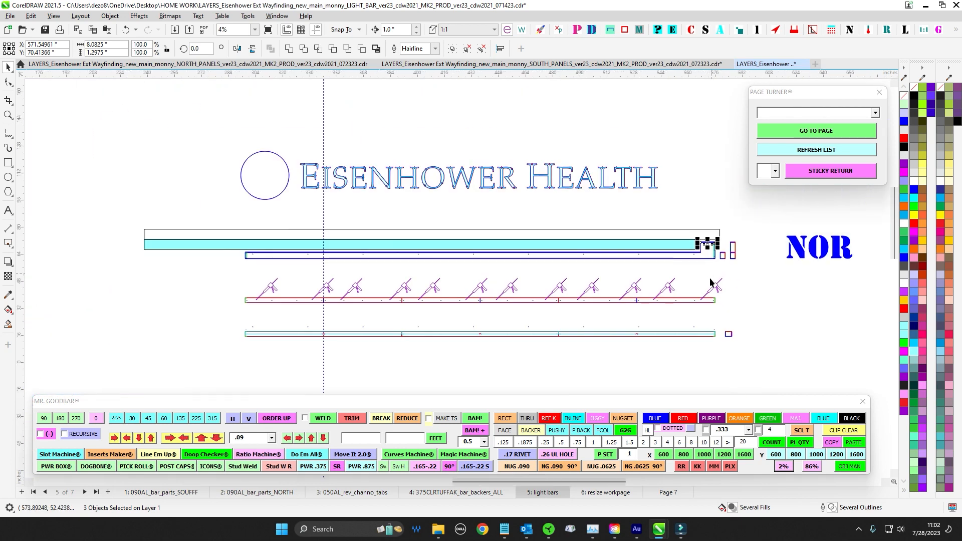
{"action": "scroll", "coordinate": [564, 191], "scroll_direction": "up", "scroll_amount": 4}
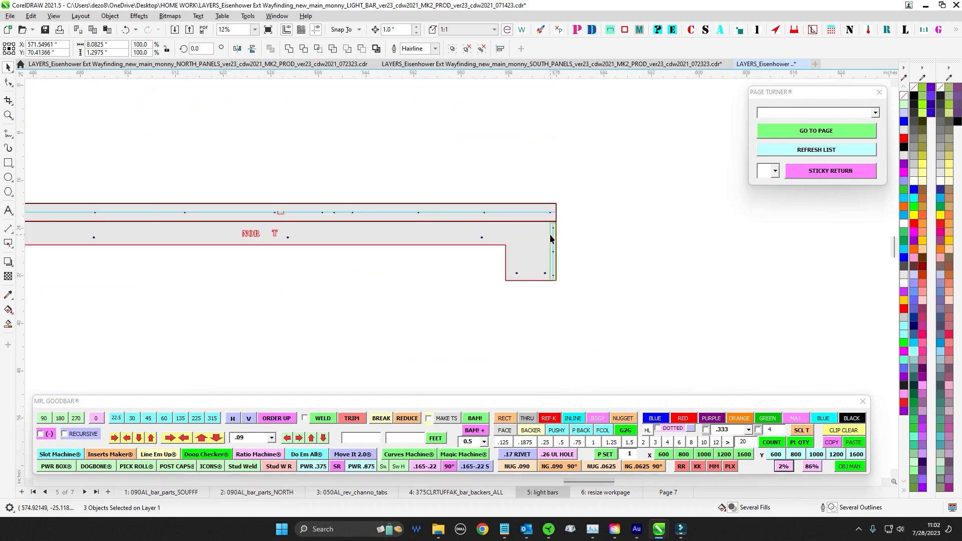
{"action": "scroll", "coordinate": [556, 268], "scroll_direction": "down", "scroll_amount": 4}
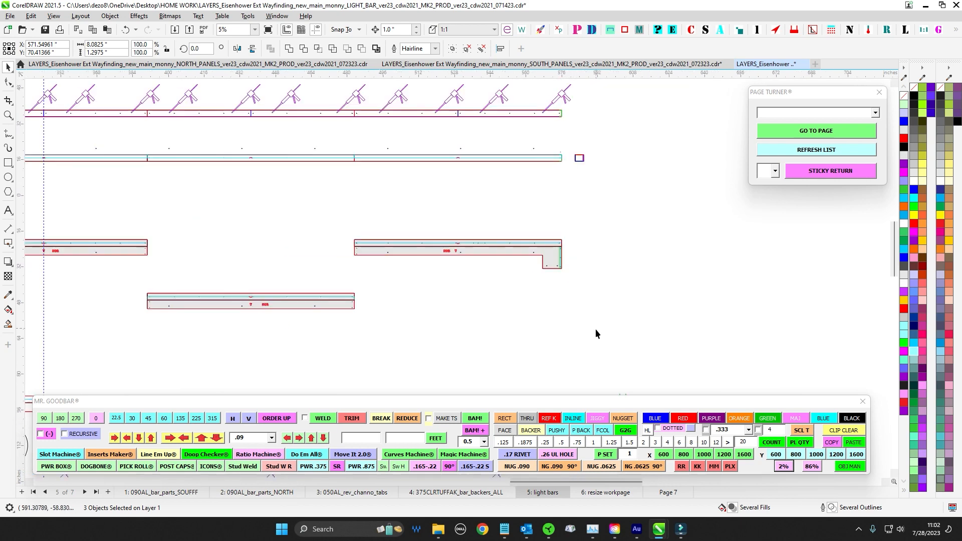
{"action": "scroll", "coordinate": [646, 276], "scroll_direction": "down", "scroll_amount": 2}
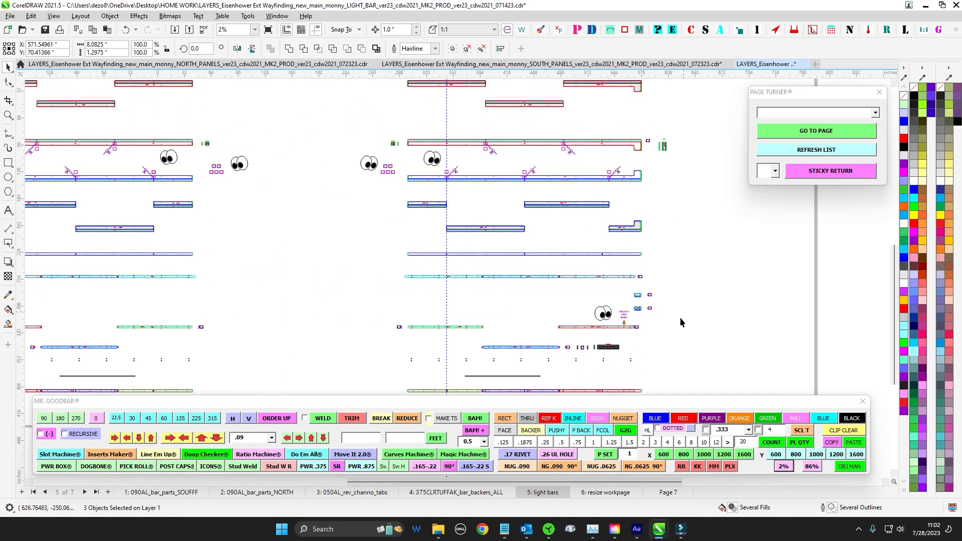
{"action": "scroll", "coordinate": [496, 283], "scroll_direction": "up", "scroll_amount": 3}
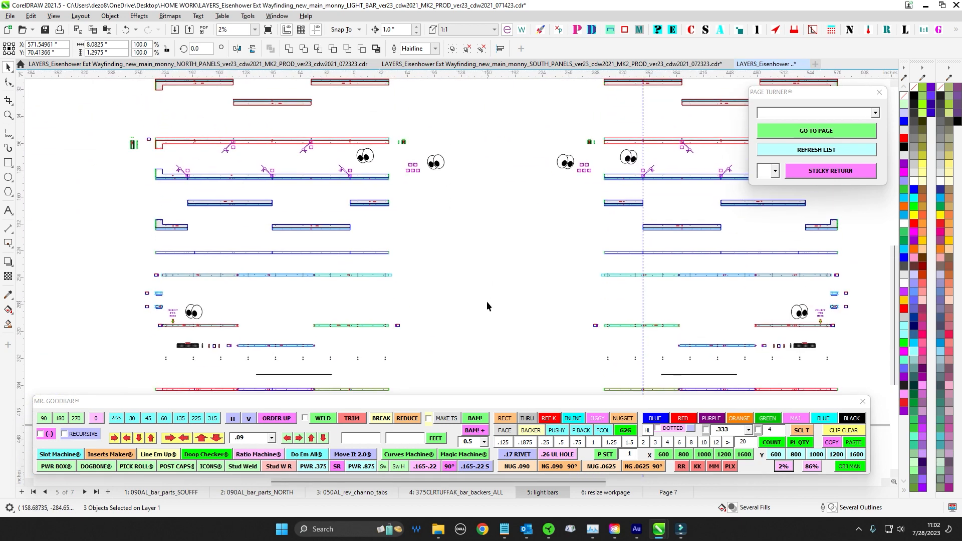
{"action": "scroll", "coordinate": [420, 210], "scroll_direction": "down", "scroll_amount": 1}
{"action": "left_click_drag", "start_coordinate": [488, 217], "coordinate": [441, 266]}
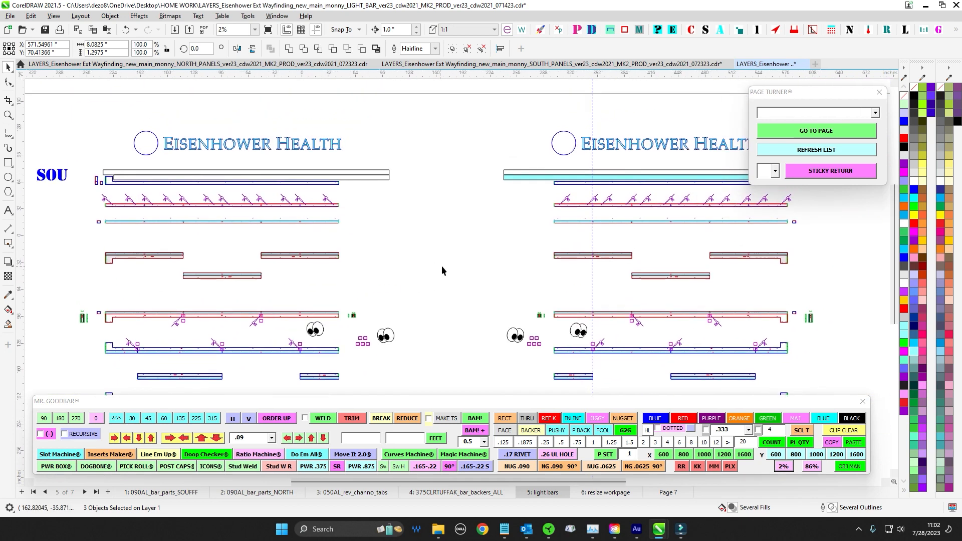
- Clear the selection and switch from the light bar drawing to the NORTH_PANELS drawing
{"action": "left_click_drag", "start_coordinate": [462, 216], "coordinate": [389, 209]}
{"action": "left_click", "coordinate": [389, 208]}
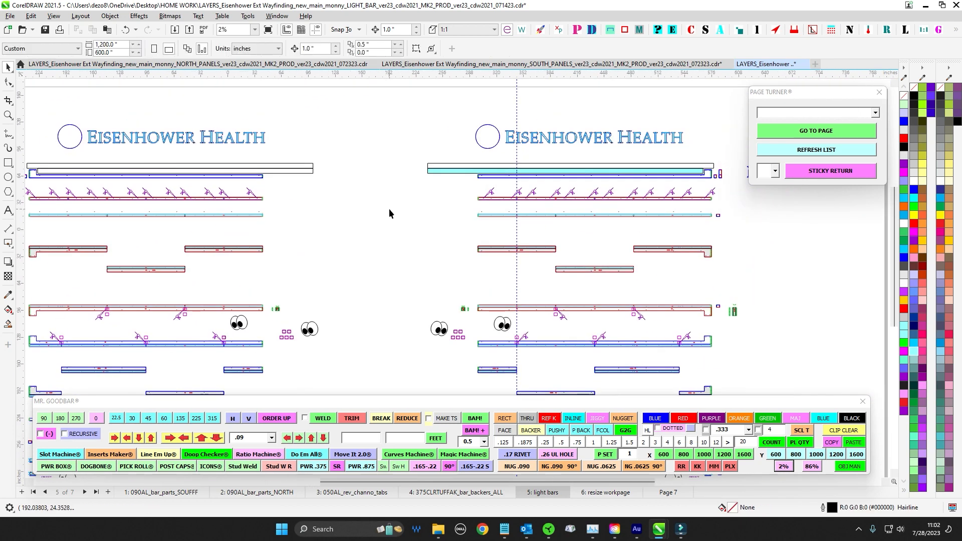
{"action": "left_click_drag", "start_coordinate": [382, 247], "coordinate": [441, 201]}
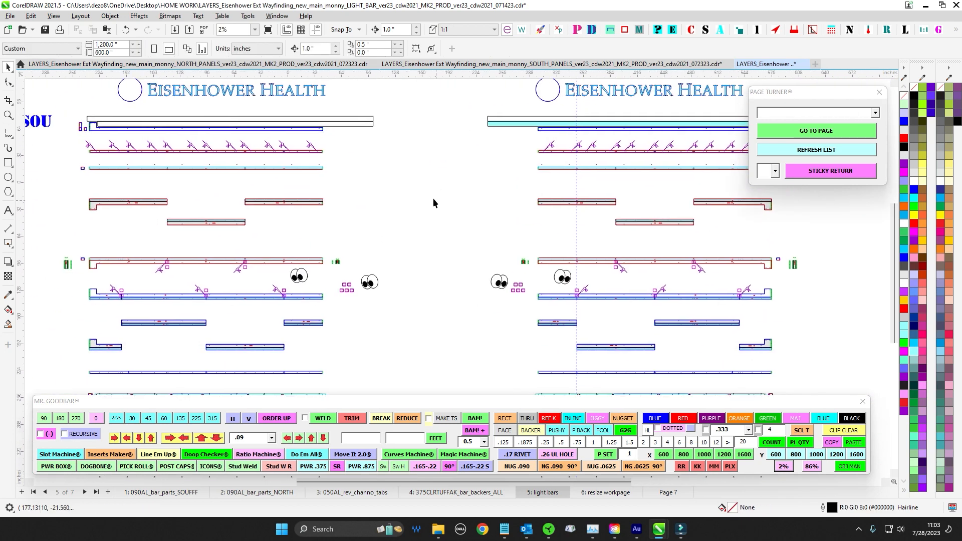
{"action": "key", "text": "ctrl+Tab"}
{"action": "key", "text": "ctrl+Tab"}
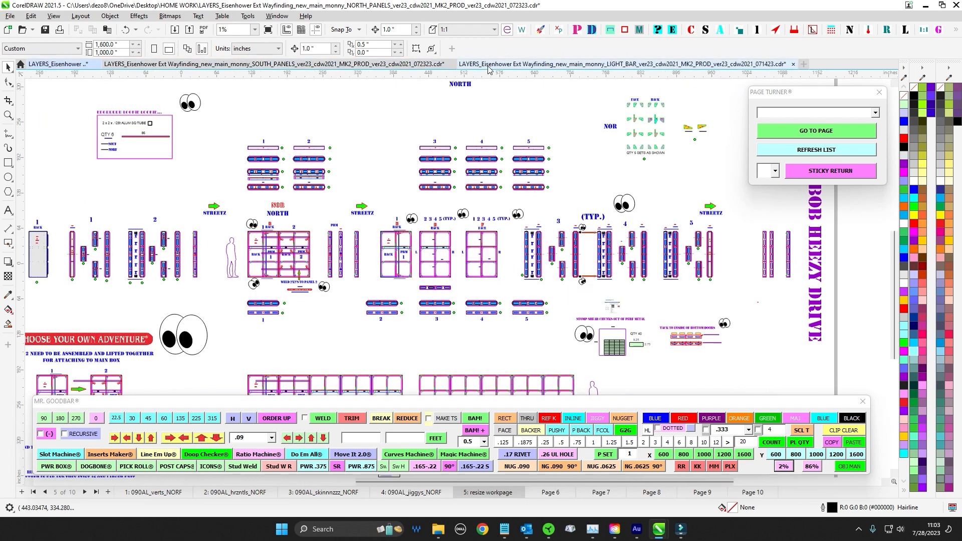